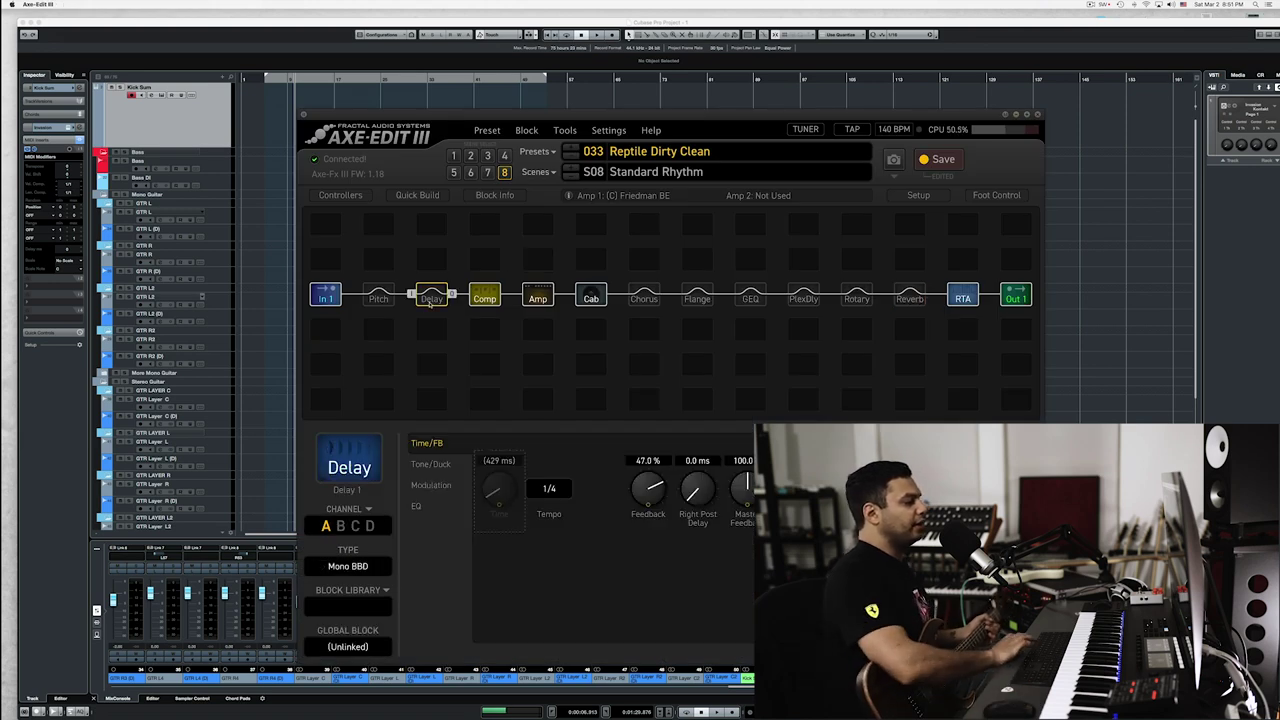
# Enable the Delay and Reverb blocks in the preset and raise the reverb time to 4.58 sec
pyautogui.doubleClick(430, 304)
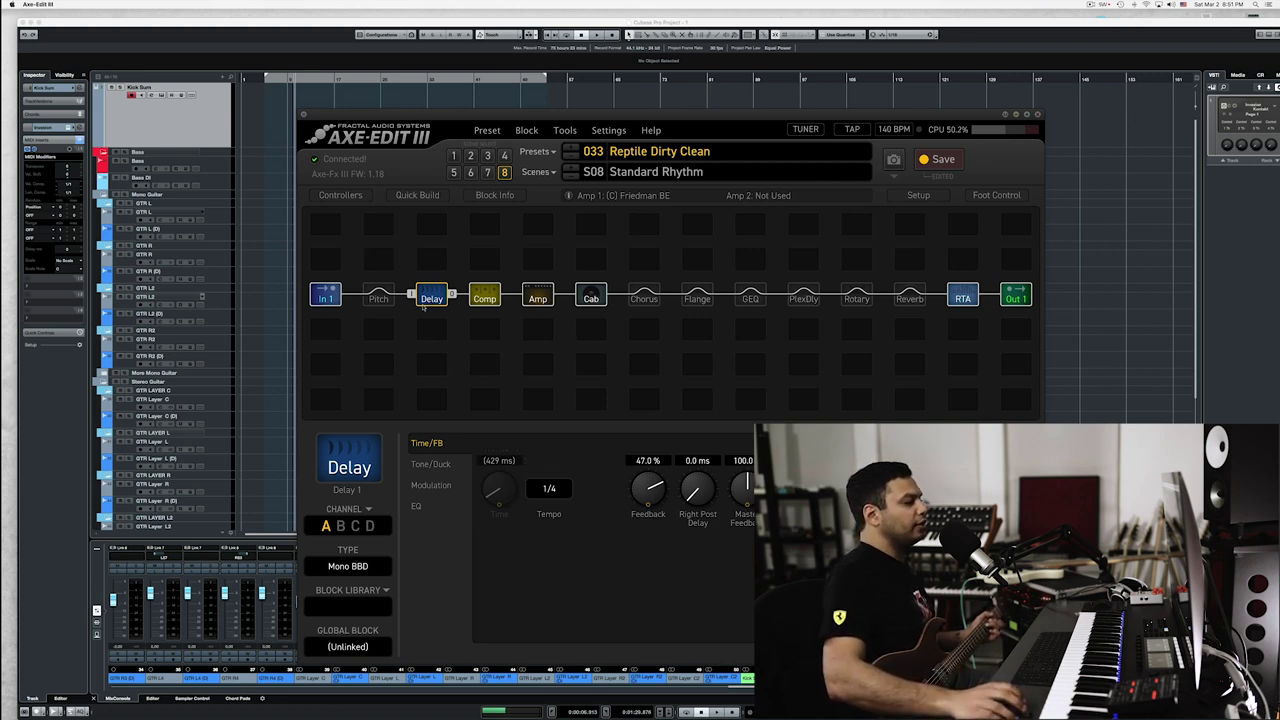
pyautogui.click(910, 297)
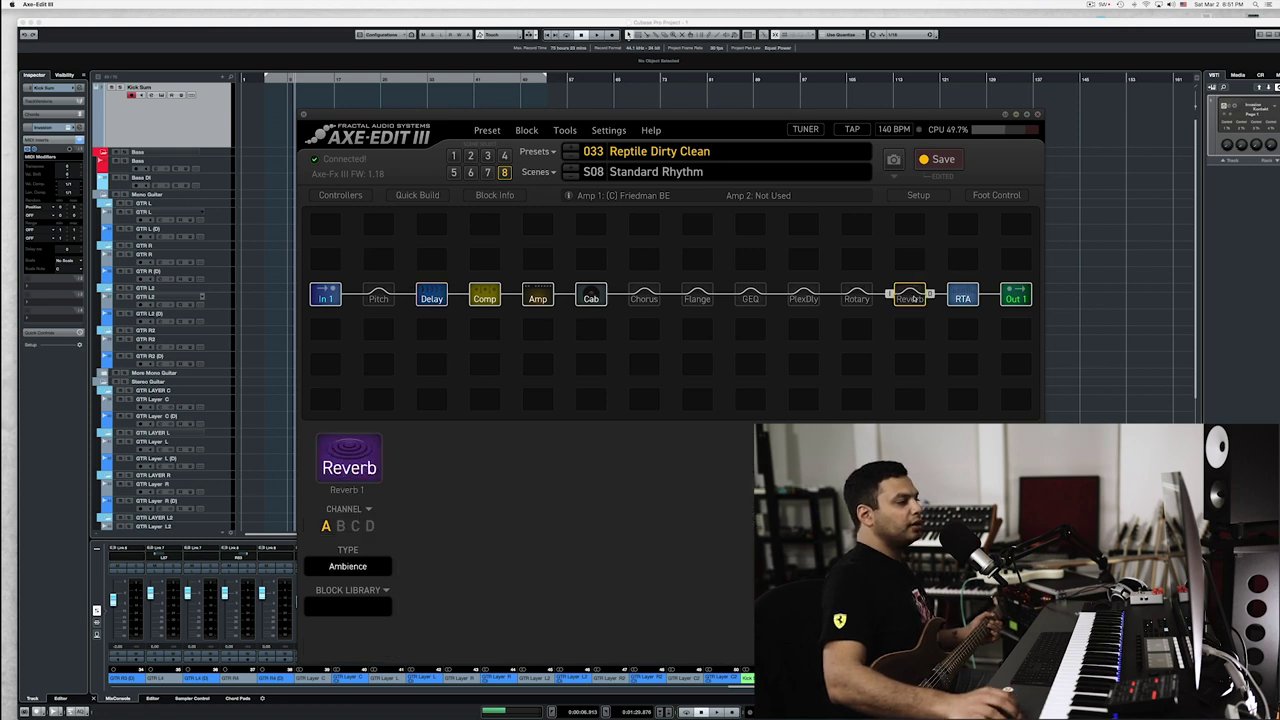
pyautogui.doubleClick(914, 298)
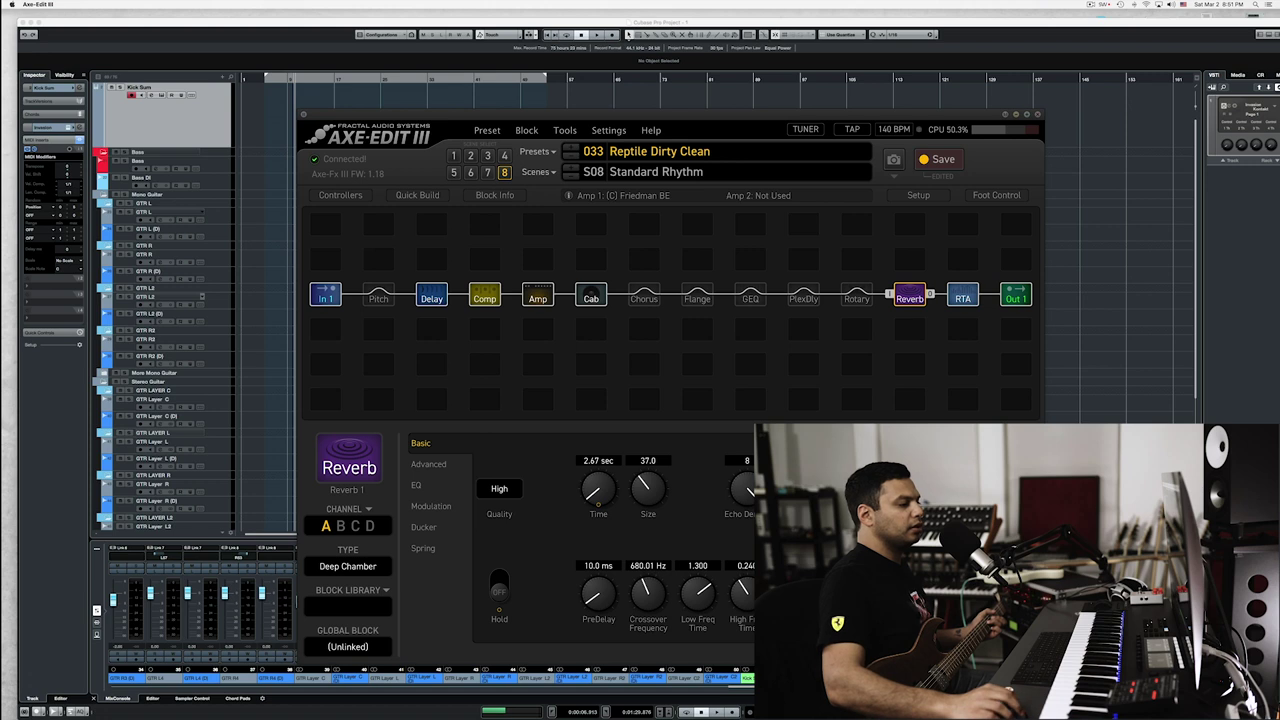
pyautogui.scroll(5, 598, 488)
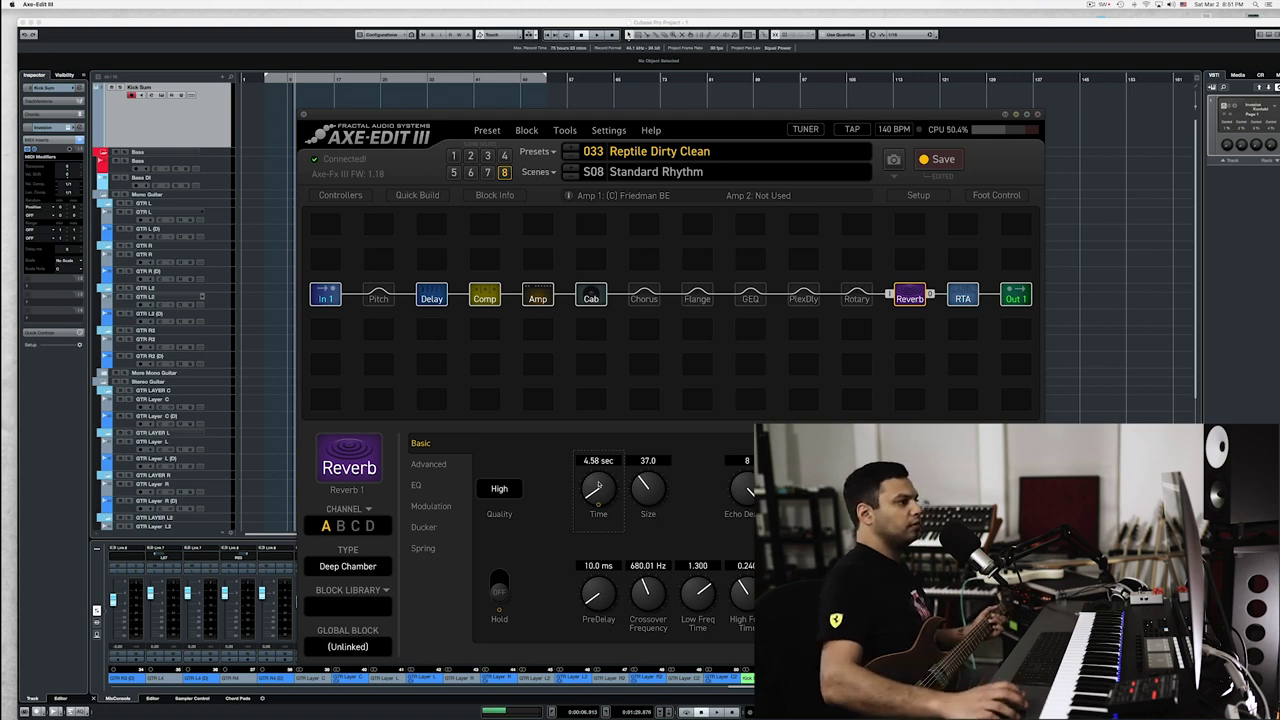
# Set the preset tempo to 135 BPM
pyautogui.click(893, 129)
pyautogui.write('135')
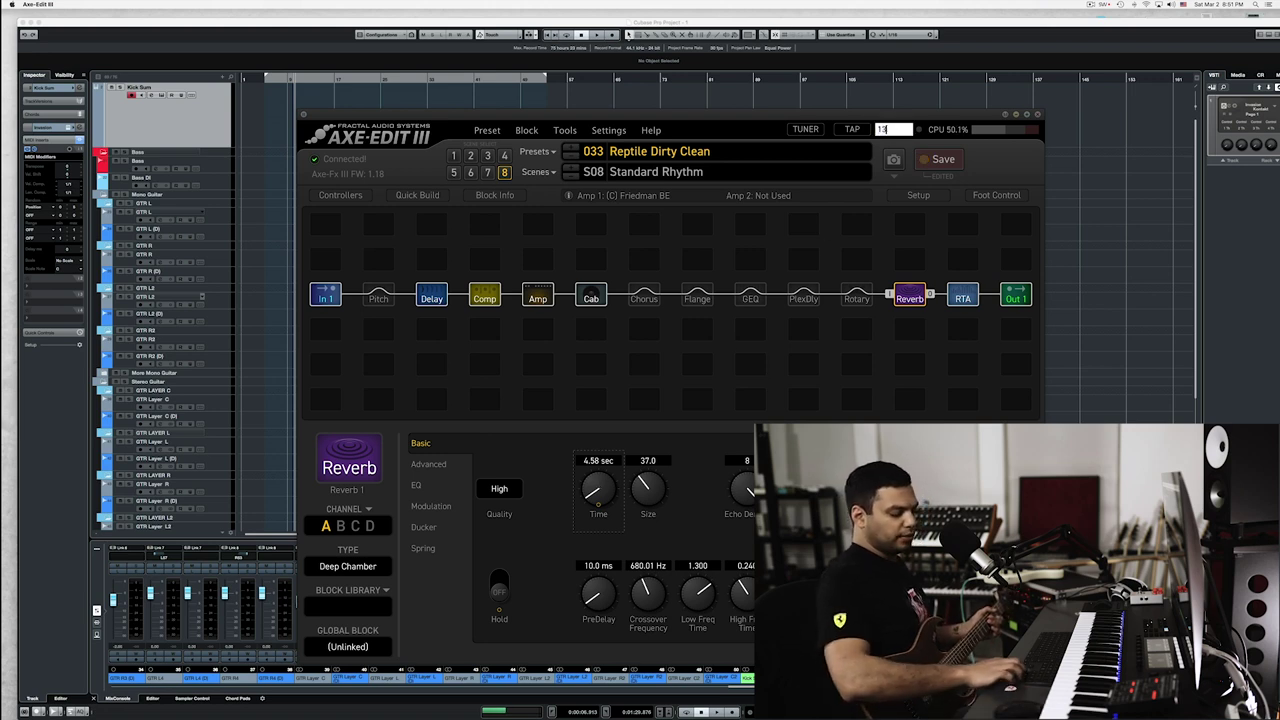
pyautogui.press('Return')
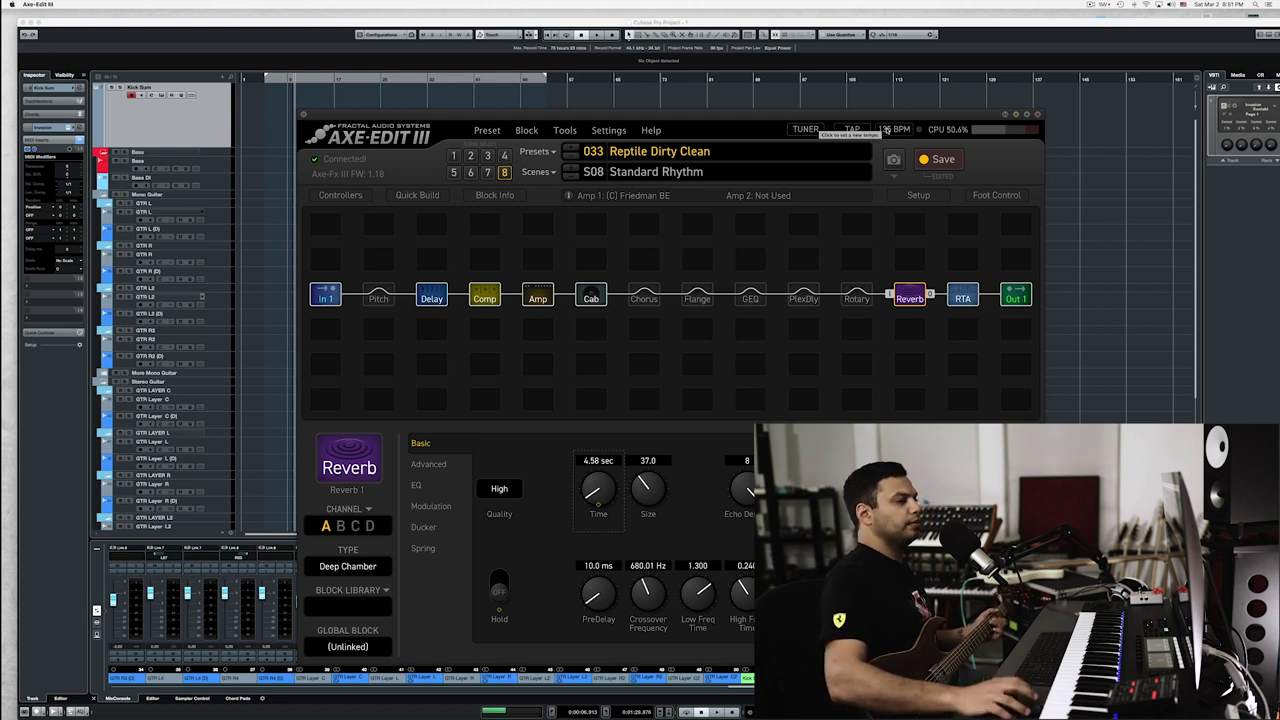
# Set the preset tempo to 130 BPM
pyautogui.click(886, 130)
pyautogui.write('130')
pyautogui.press('Return')
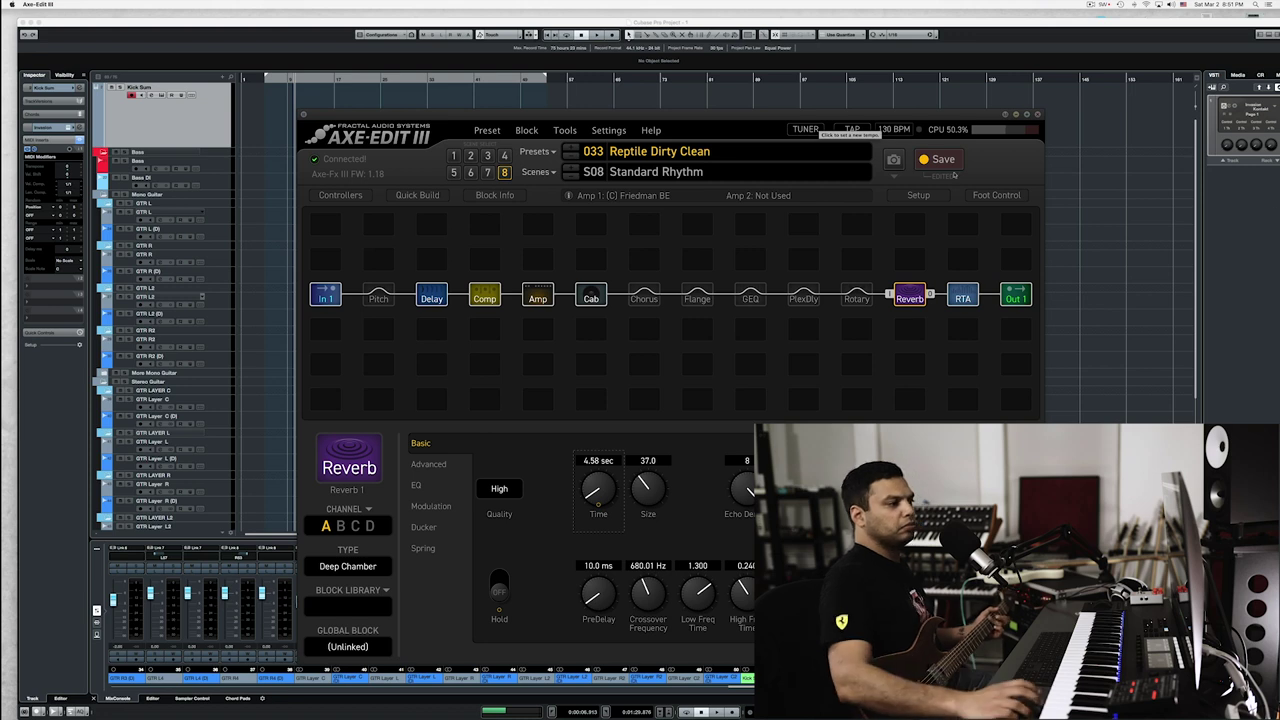
# Switch to Cubase, match the project tempo to the preset, and select the GTR L track for recording
pyautogui.click(1089, 368)
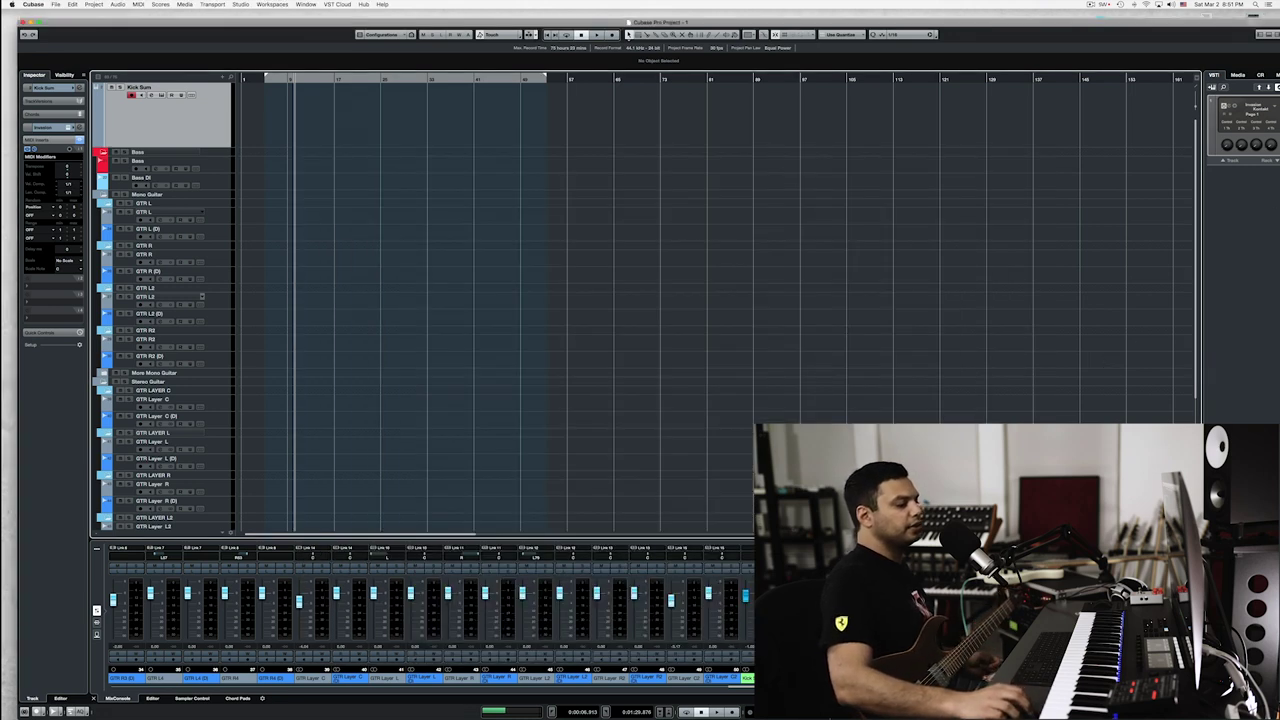
pyautogui.press('Return')
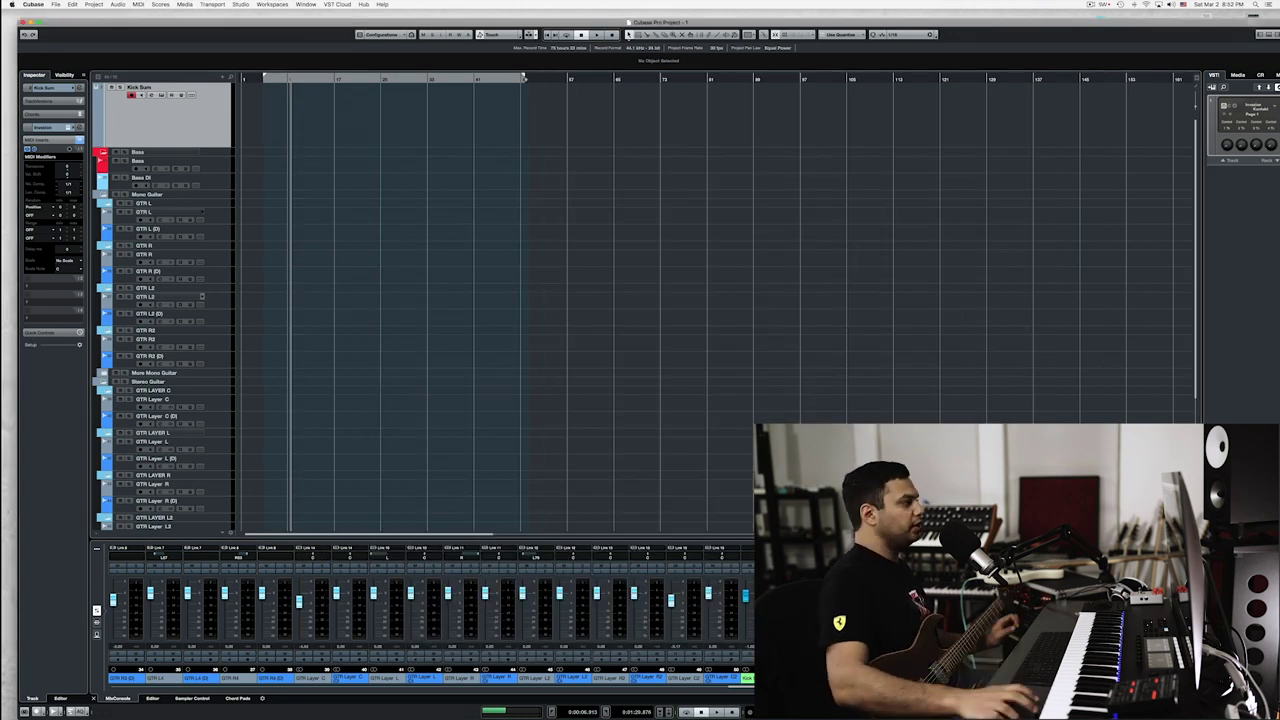
pyautogui.click(226, 215)
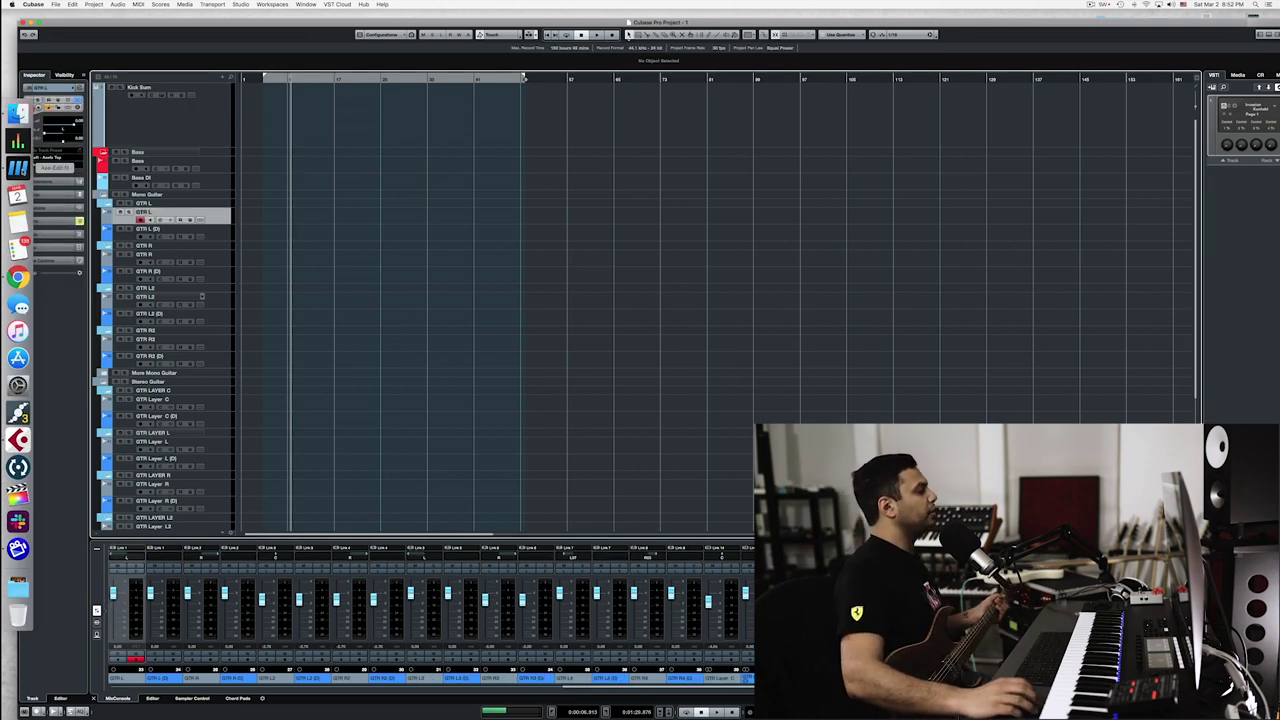
# Switch to Axe-Edit III and raise the Delay block's feedback to 62.6 %
pyautogui.click(19, 168)
pyautogui.click(431, 296)
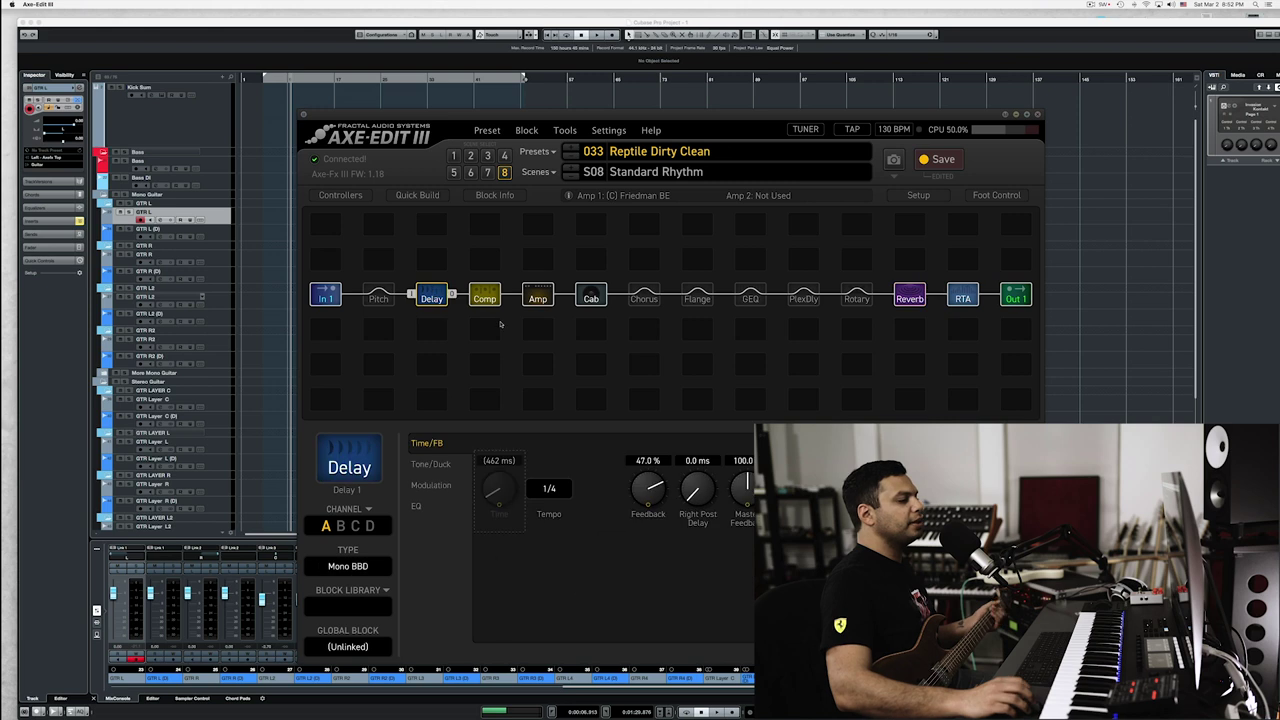
pyautogui.moveTo(658, 500); pyautogui.dragTo(658, 481)
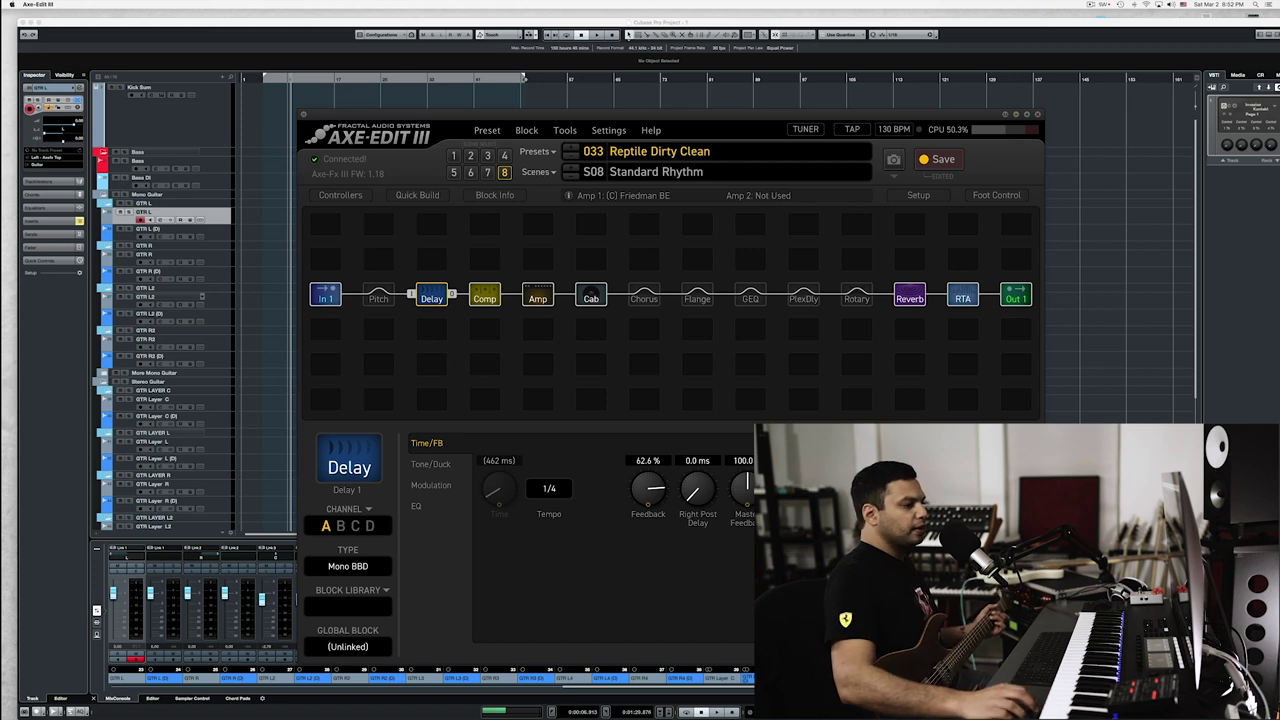
# Switch to Cubase and record a guitar take on the GTR L track from bar 7 to about bar 21
pyautogui.click(524, 78)
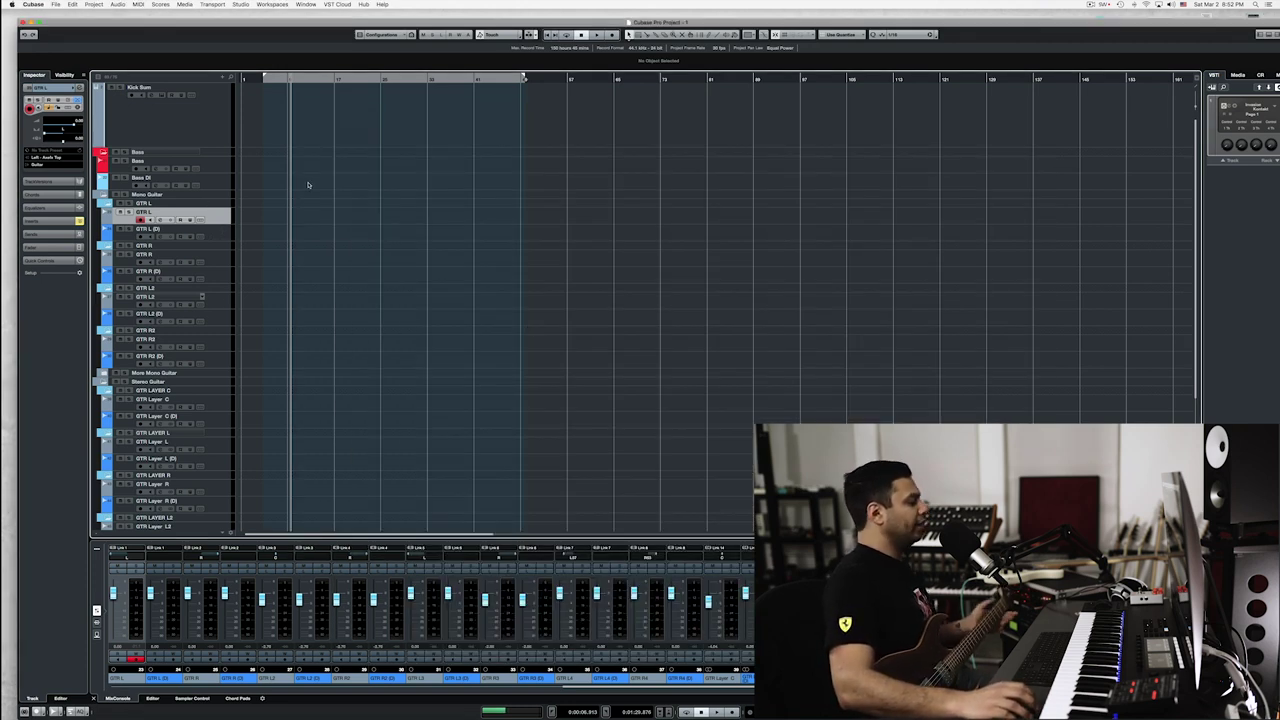
pyautogui.press('h')
pyautogui.press('h')
pyautogui.press('h')
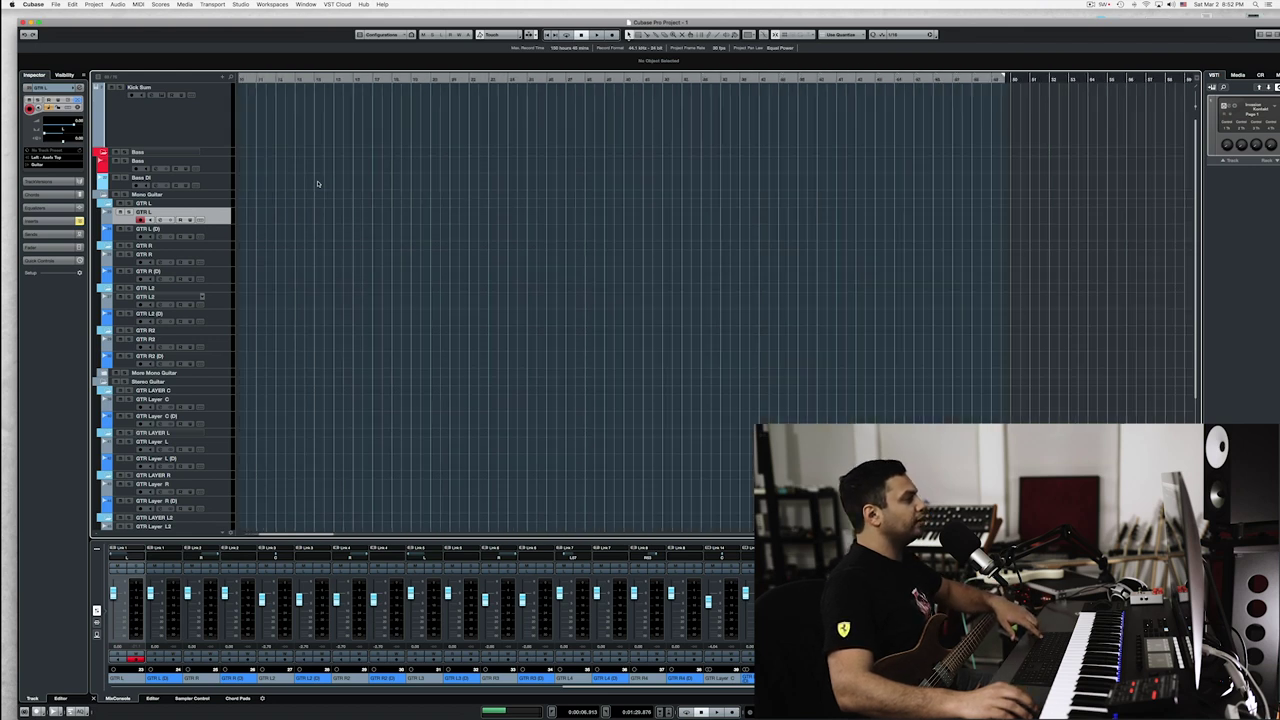
pyautogui.press('h')
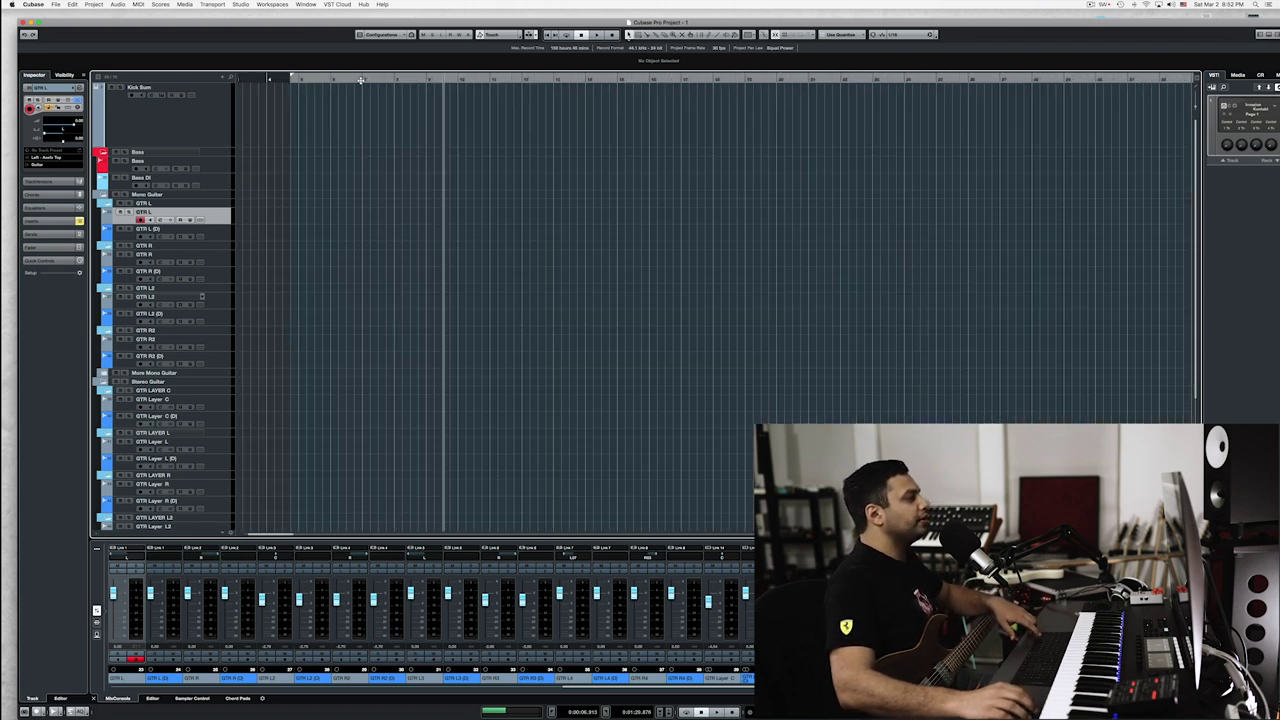
pyautogui.click(361, 80)
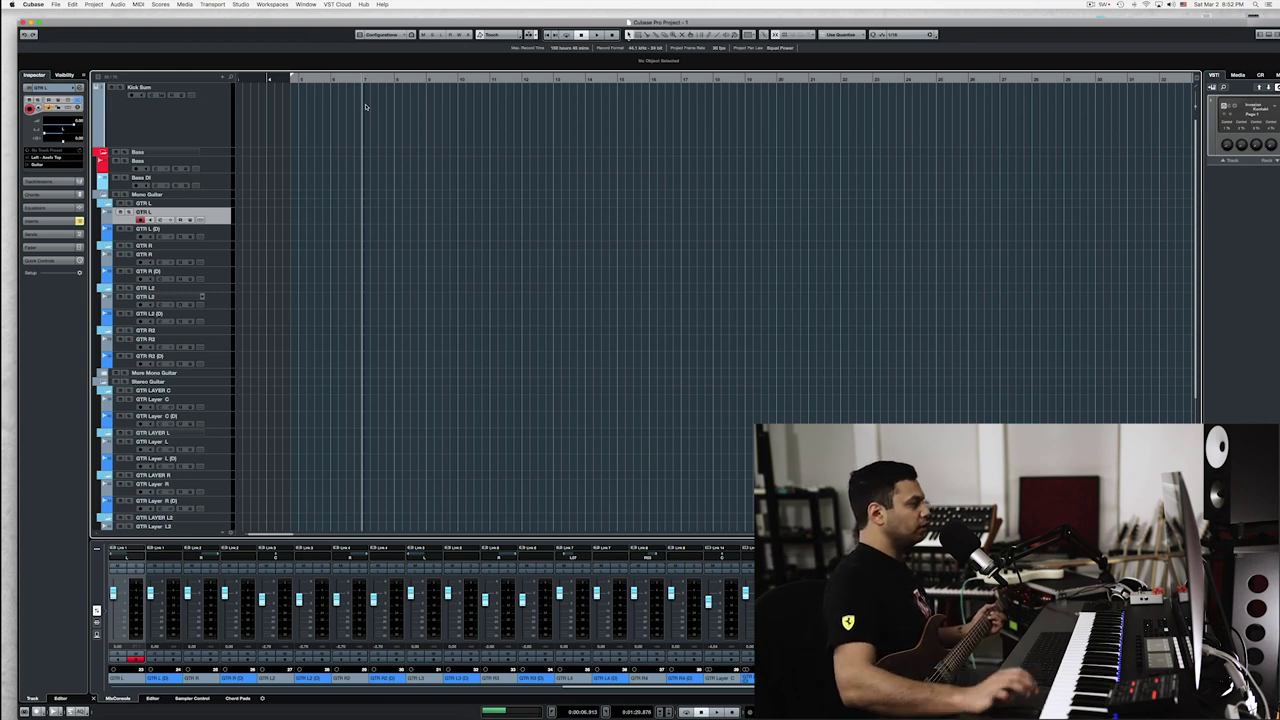
pyautogui.moveTo(18, 168)
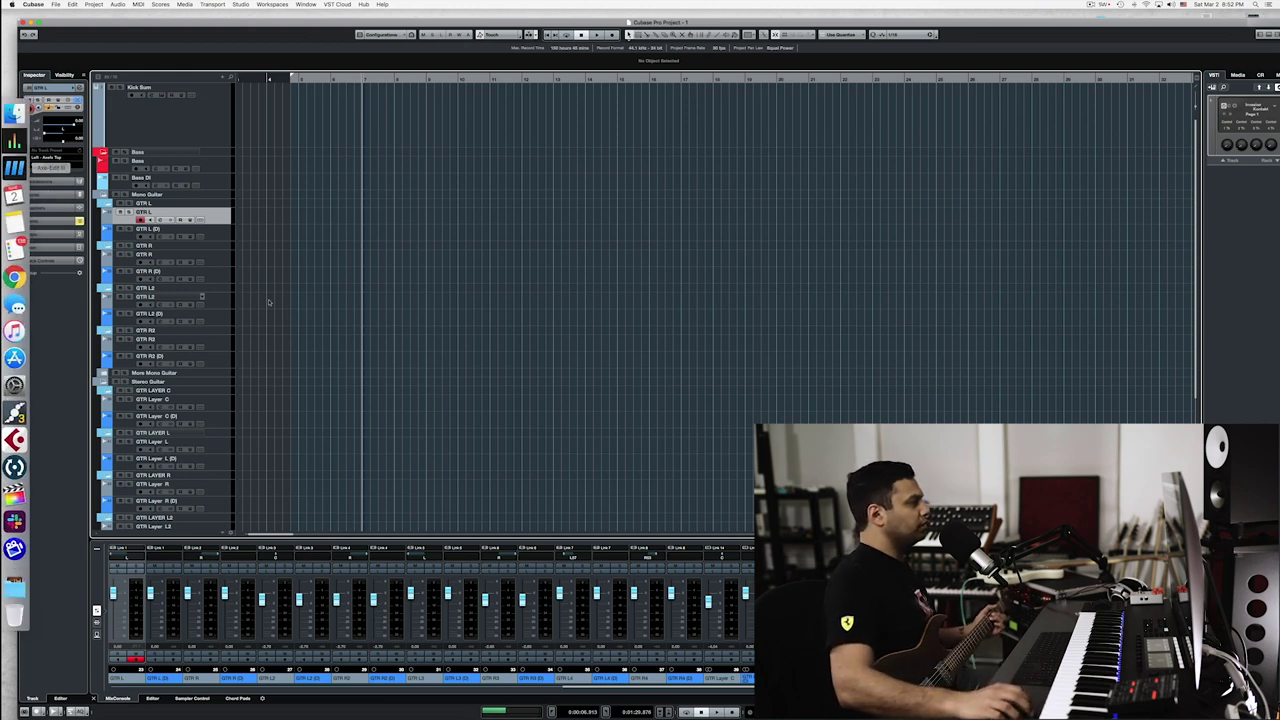
pyautogui.press('KP_Multiply')
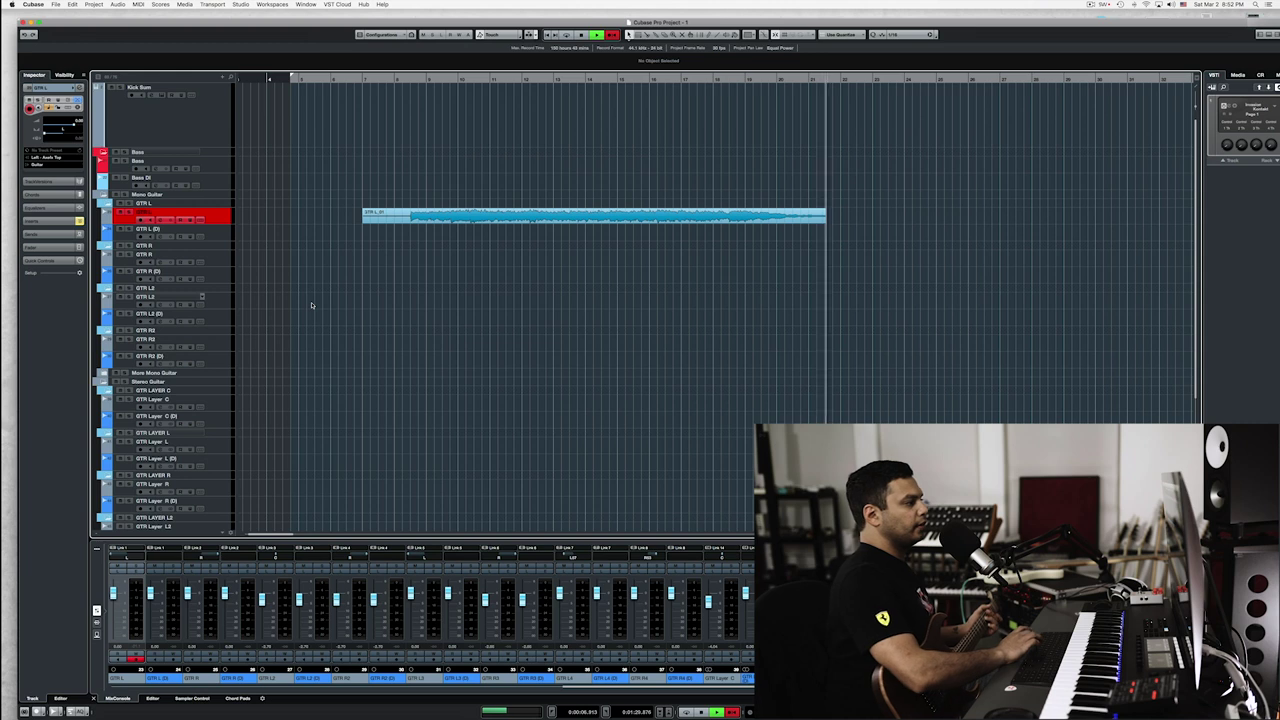
pyautogui.press('space')
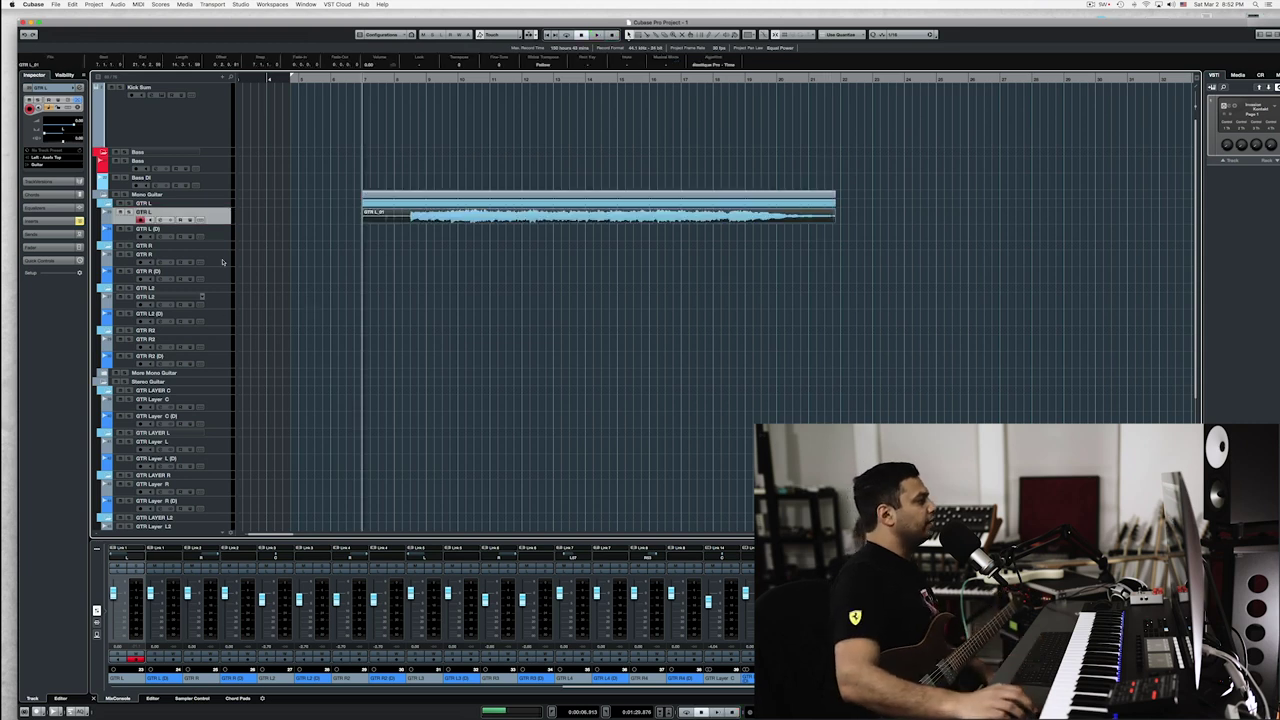
# Select the GTR R track and play back the first guitar take from bar 7 to rehearse the second part
pyautogui.click(224, 259)
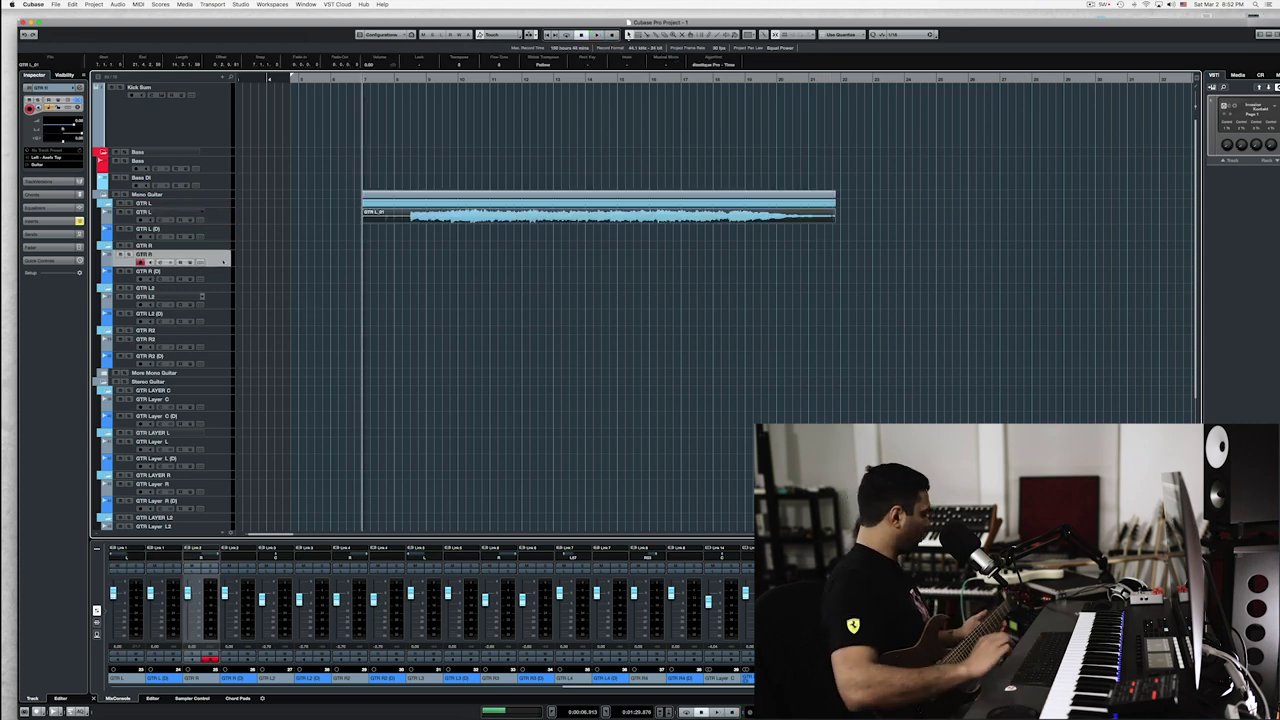
pyautogui.press('space')
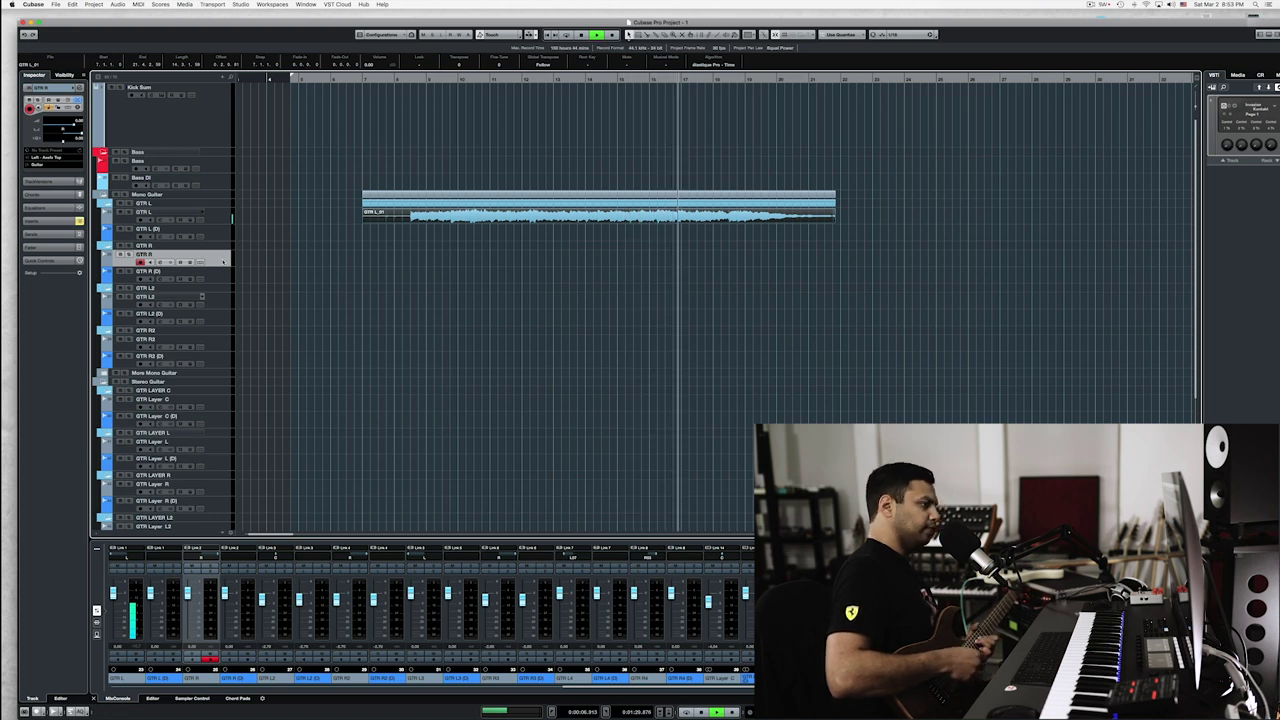
pyautogui.press('space')
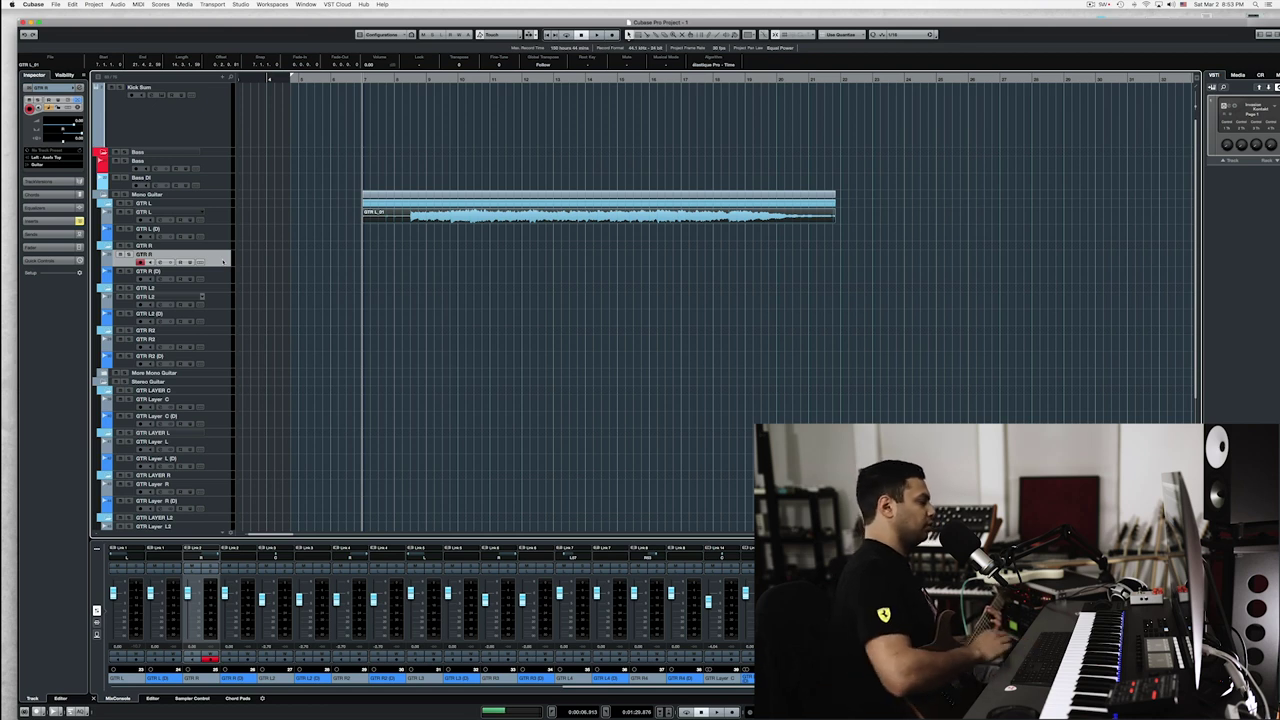
pyautogui.press('space')
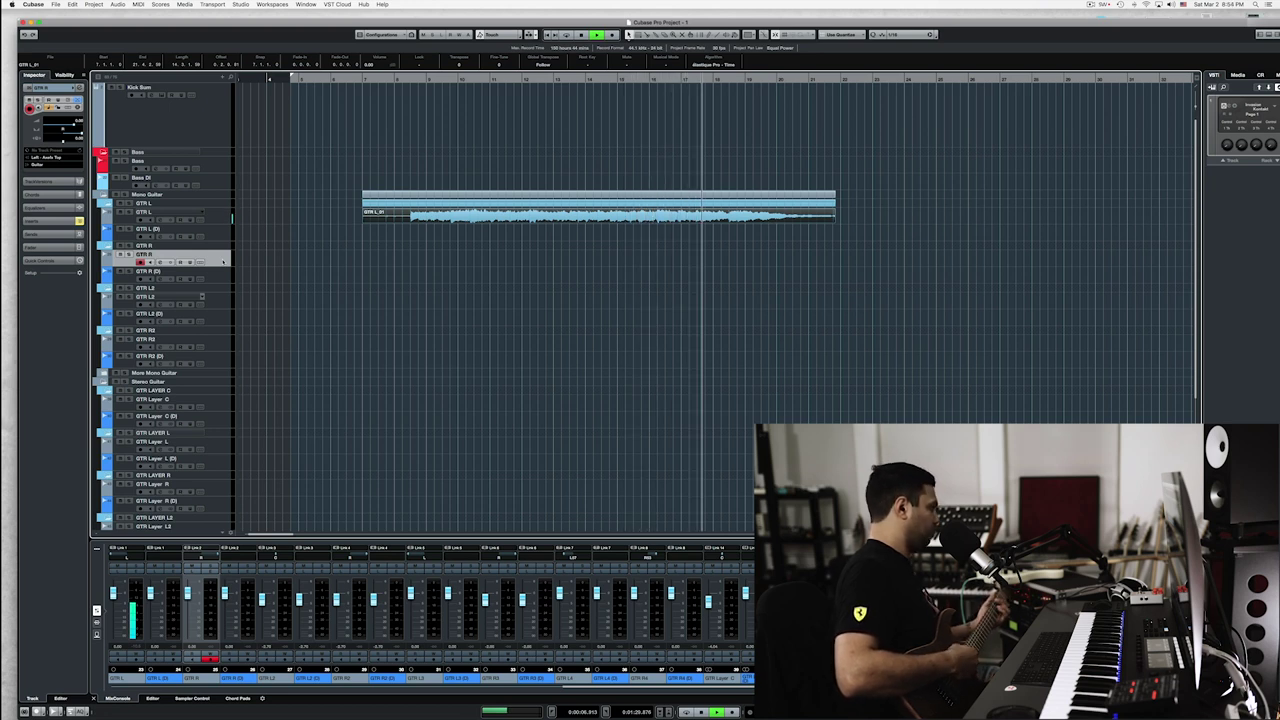
pyautogui.press('space')
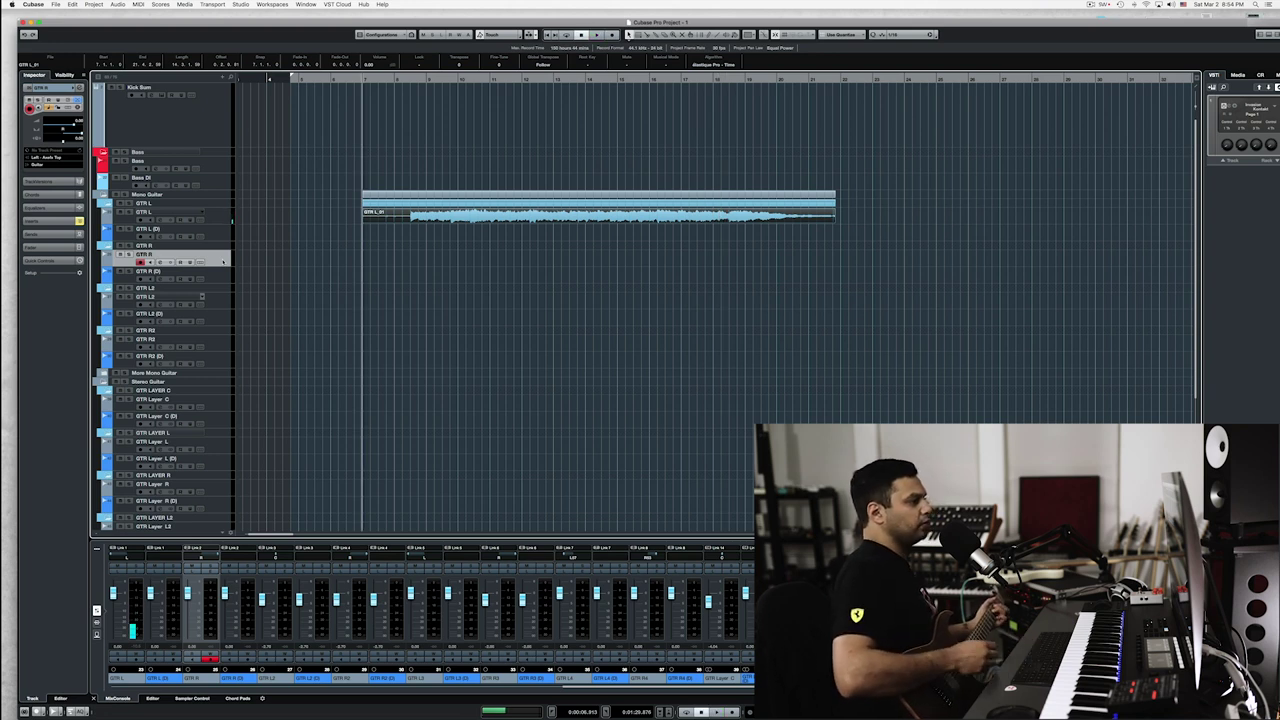
# Record the second guitar take on the GTR R track from bar 7 to about bar 21, restarting the recording once
pyautogui.press('*')
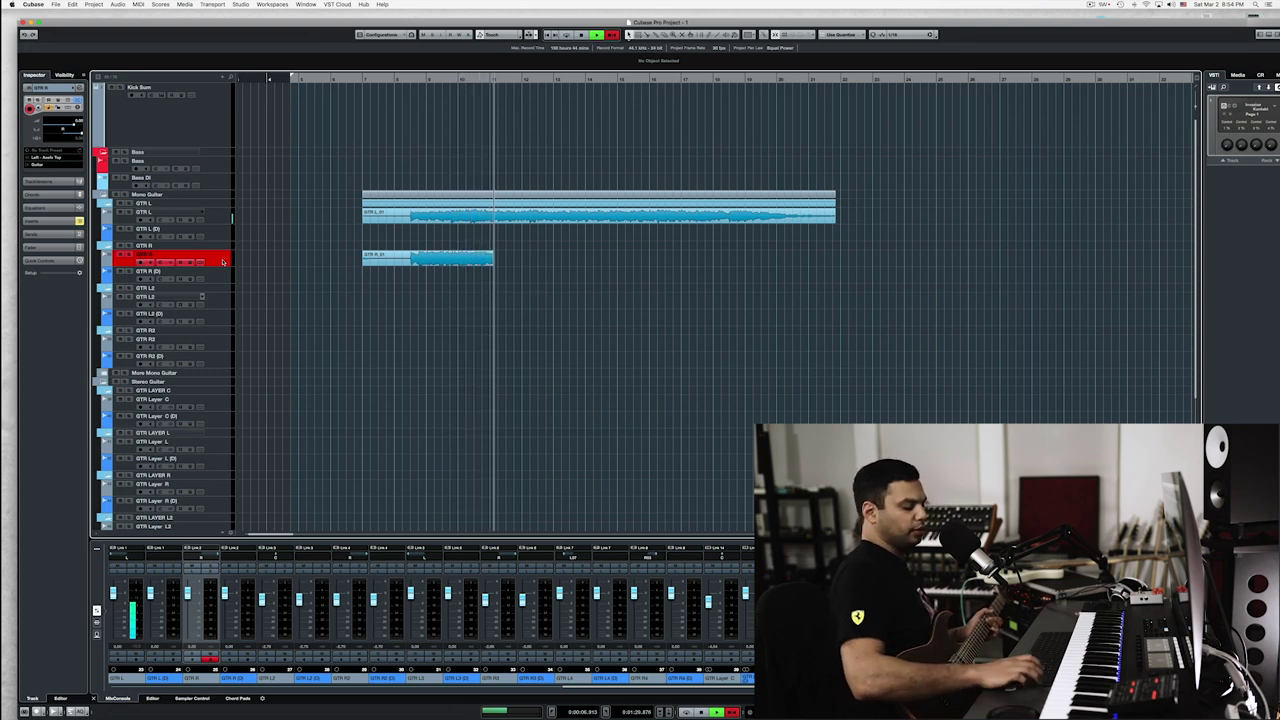
pyautogui.press('KP_Multiply')
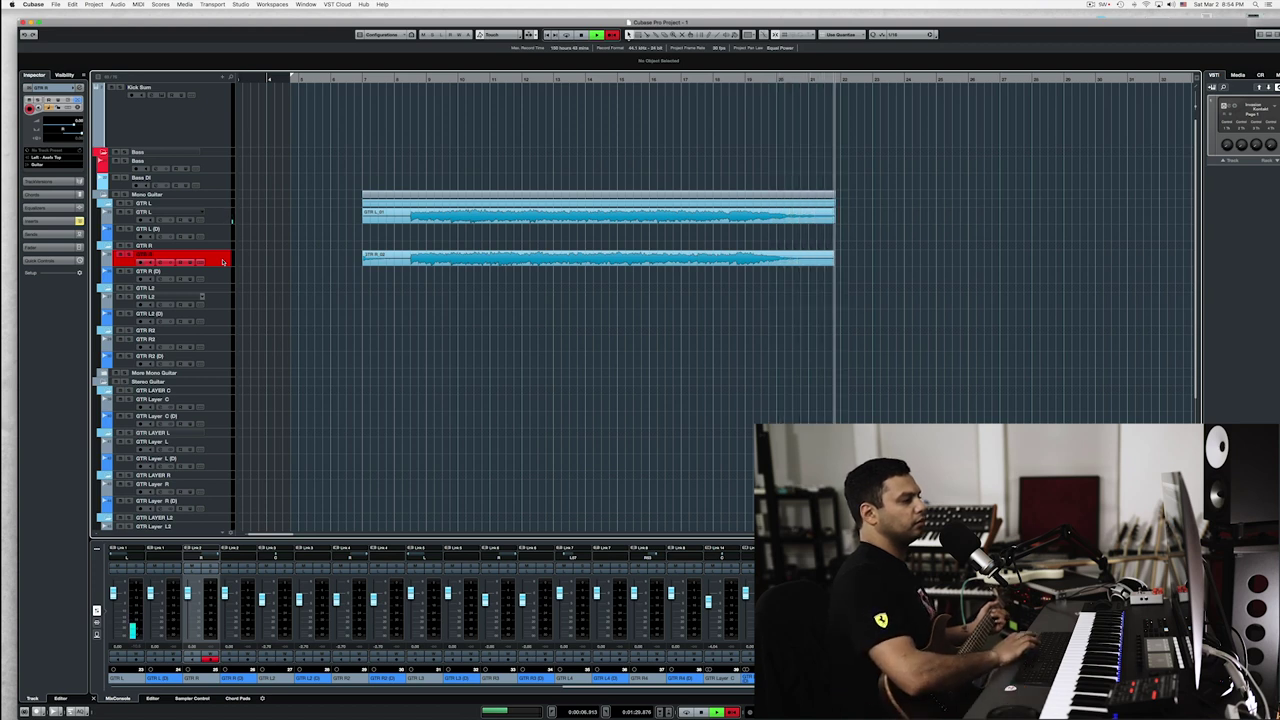
pyautogui.press('space')
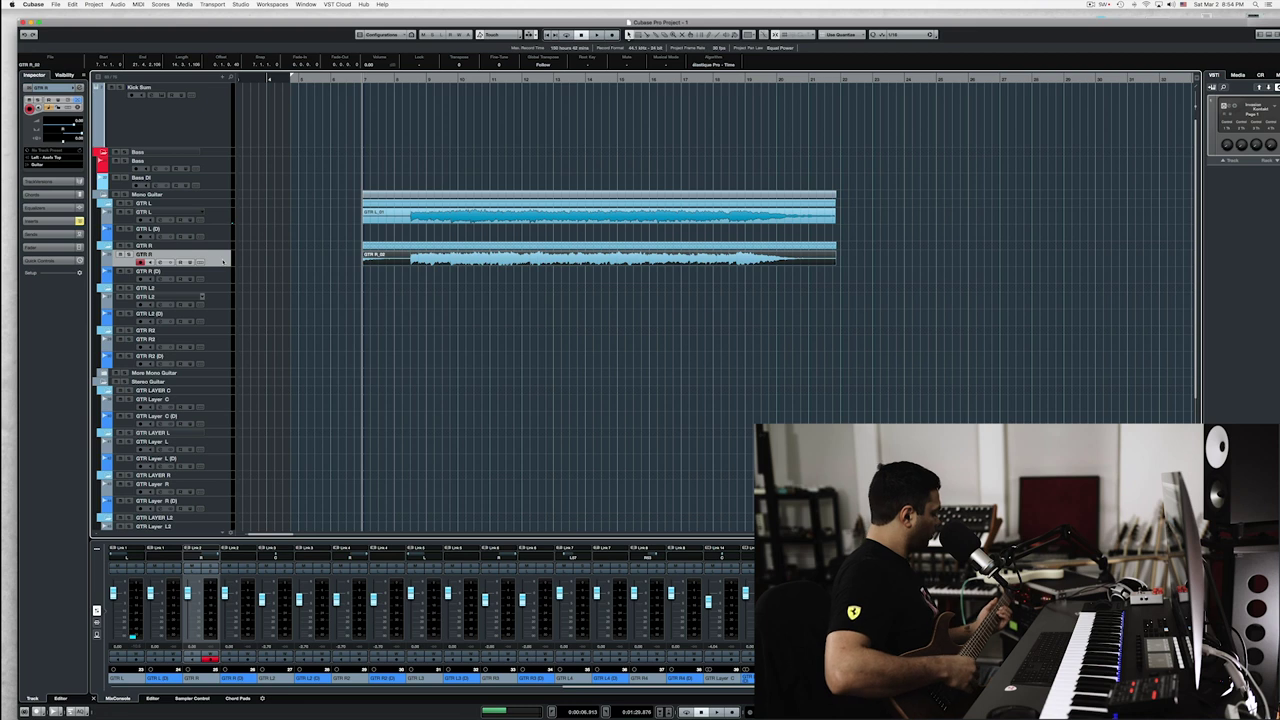
# Play back both guitar takes, move them together so the playing starts at bar 9, and open the Control Room
pyautogui.click(409, 80)
pyautogui.press('space')
pyautogui.press('h')
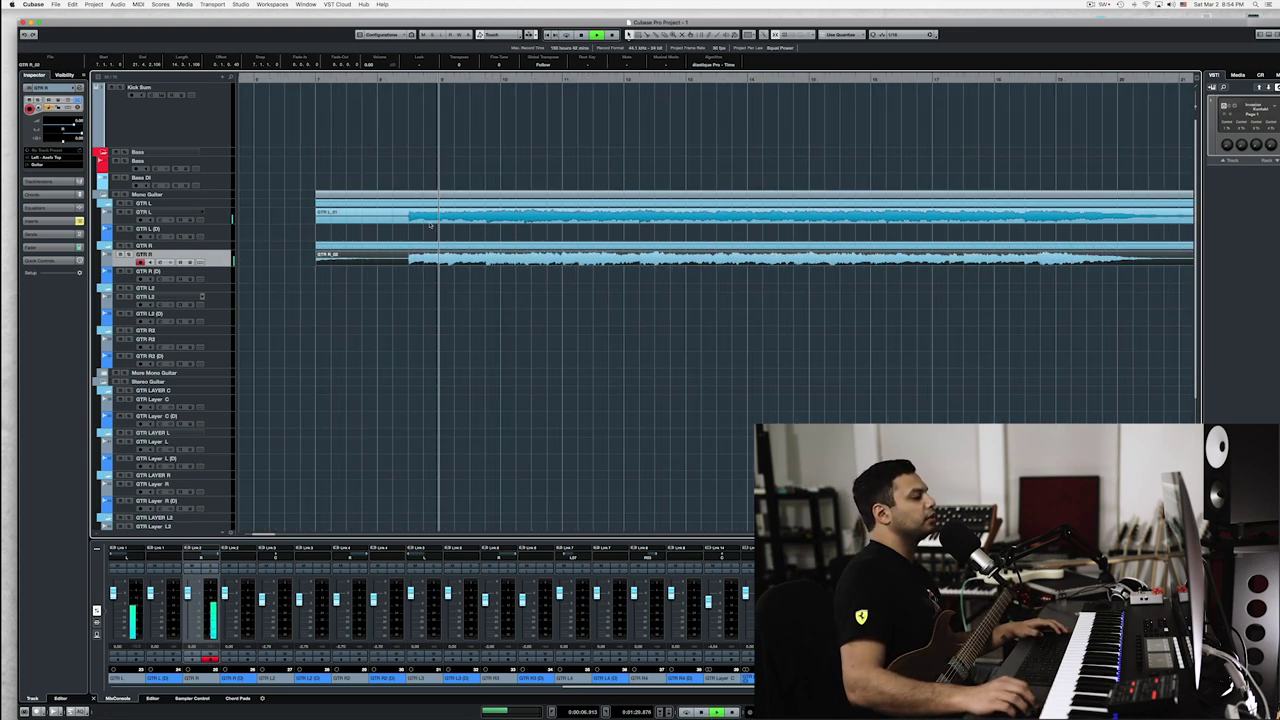
pyautogui.moveTo(415, 217); pyautogui.dragTo(456, 222)
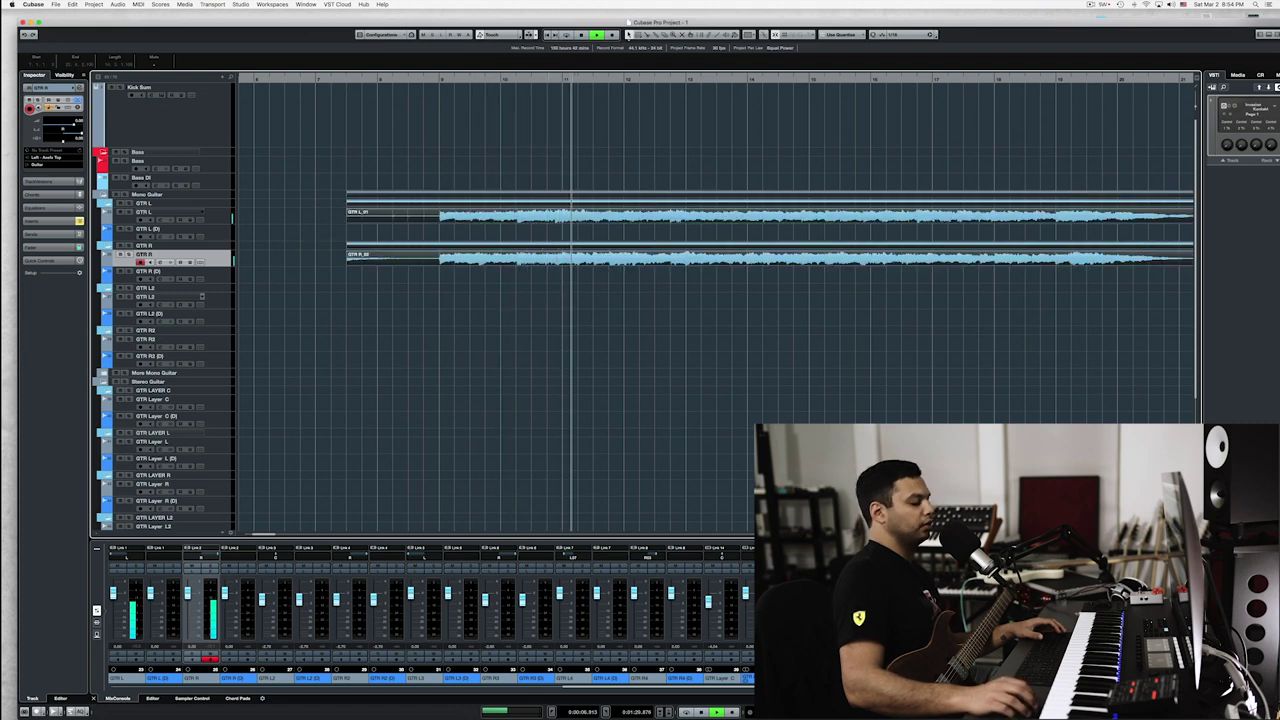
pyautogui.press('F4')
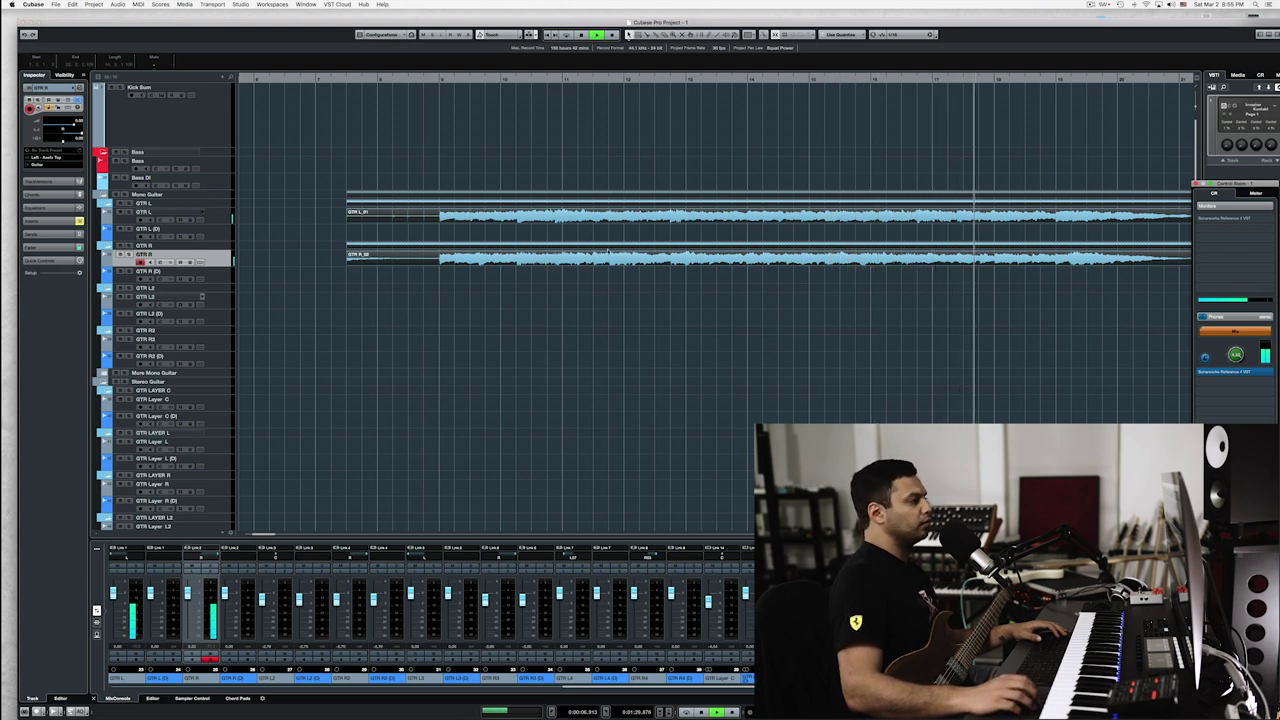
pyautogui.press('space')
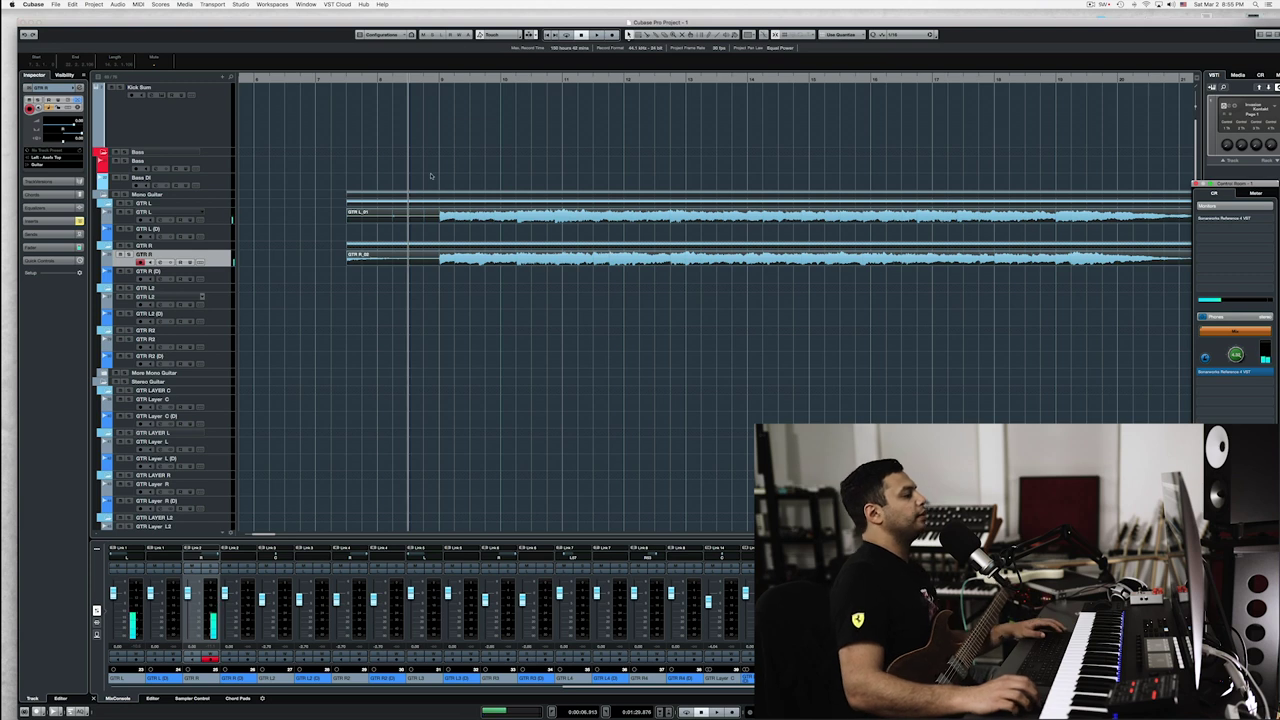
# Create a MIDI part on the Kick Sum track from bar 9 to about bar 17 and open the track's Kontakt instrument
pyautogui.doubleClick(440, 107)
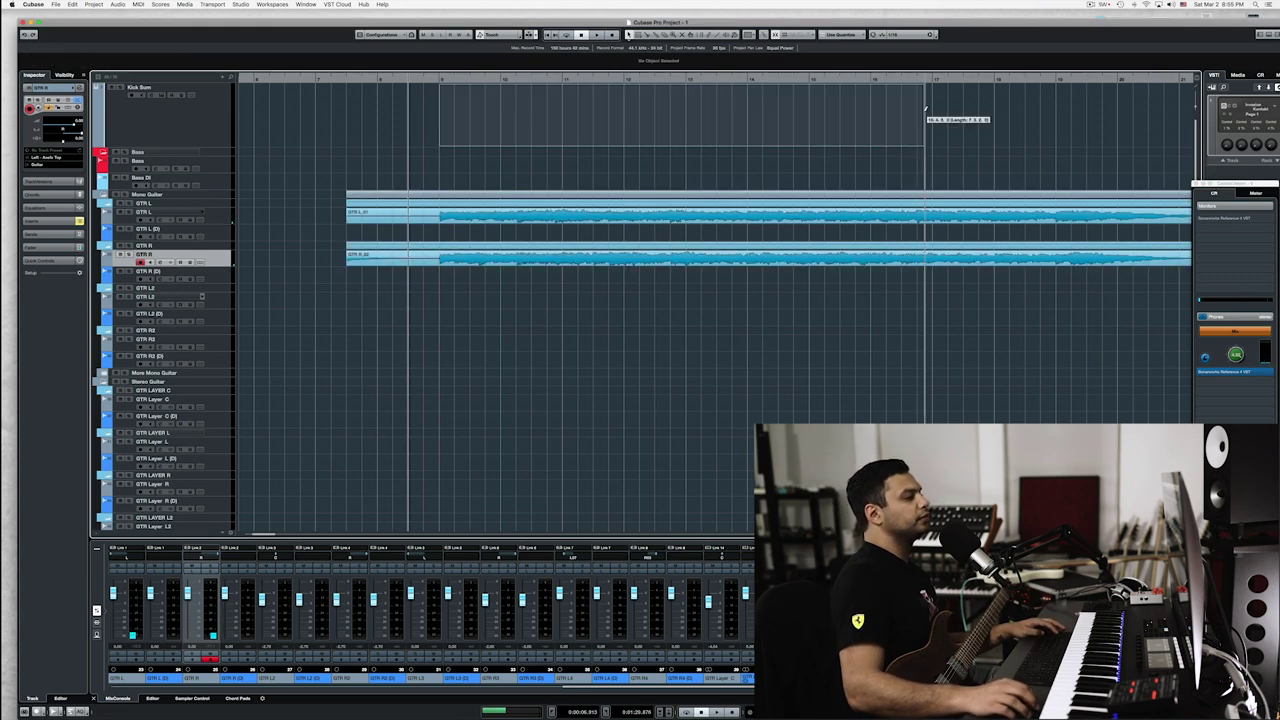
pyautogui.click(438, 78)
pyautogui.click(434, 135)
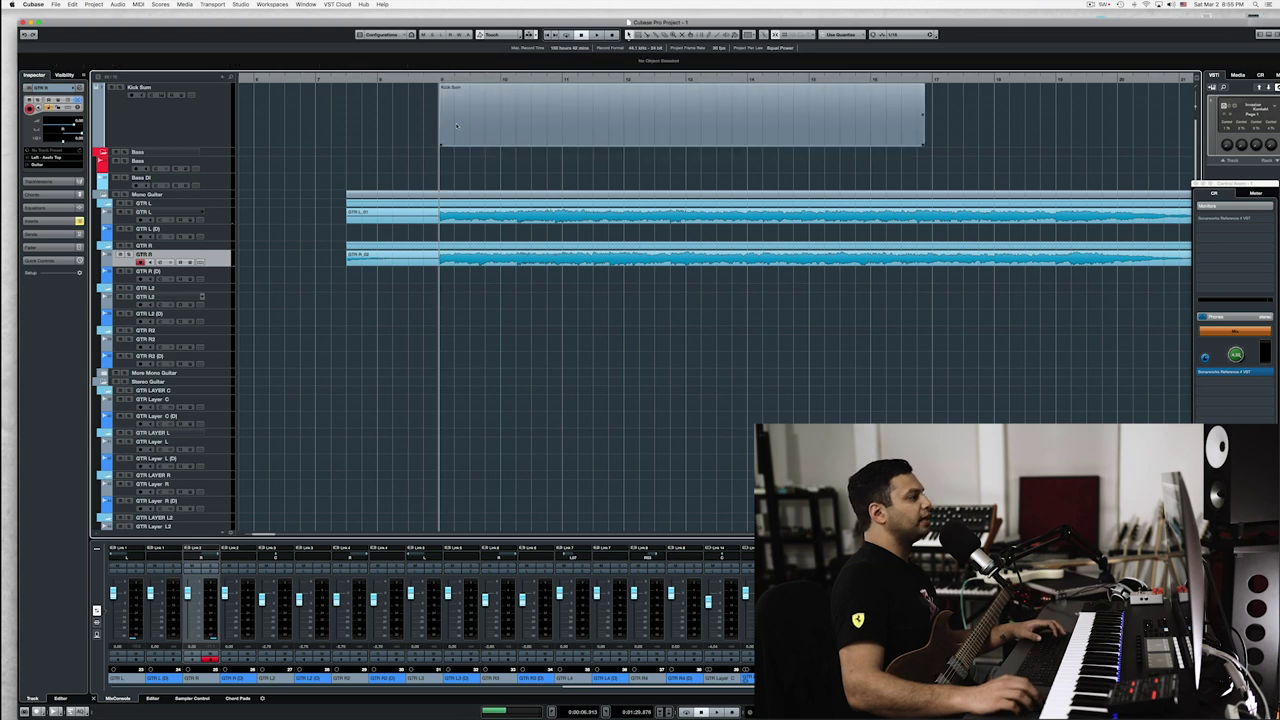
pyautogui.click(181, 126)
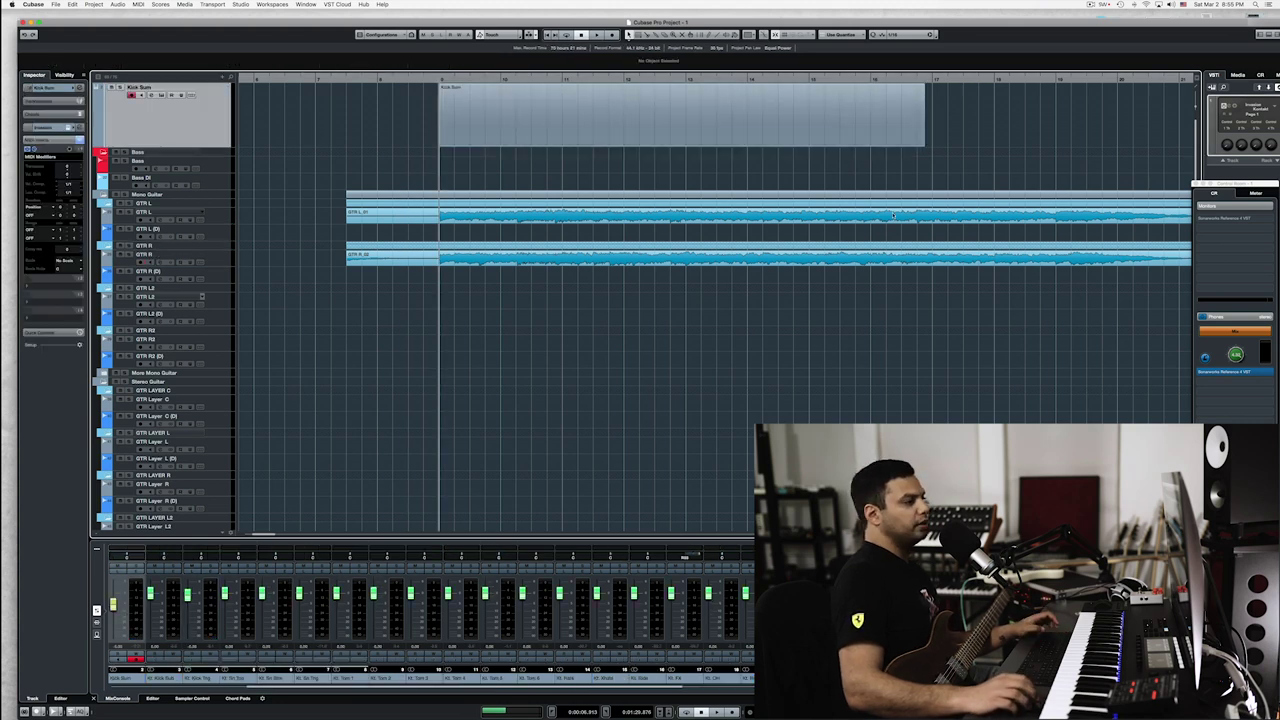
pyautogui.press('e')
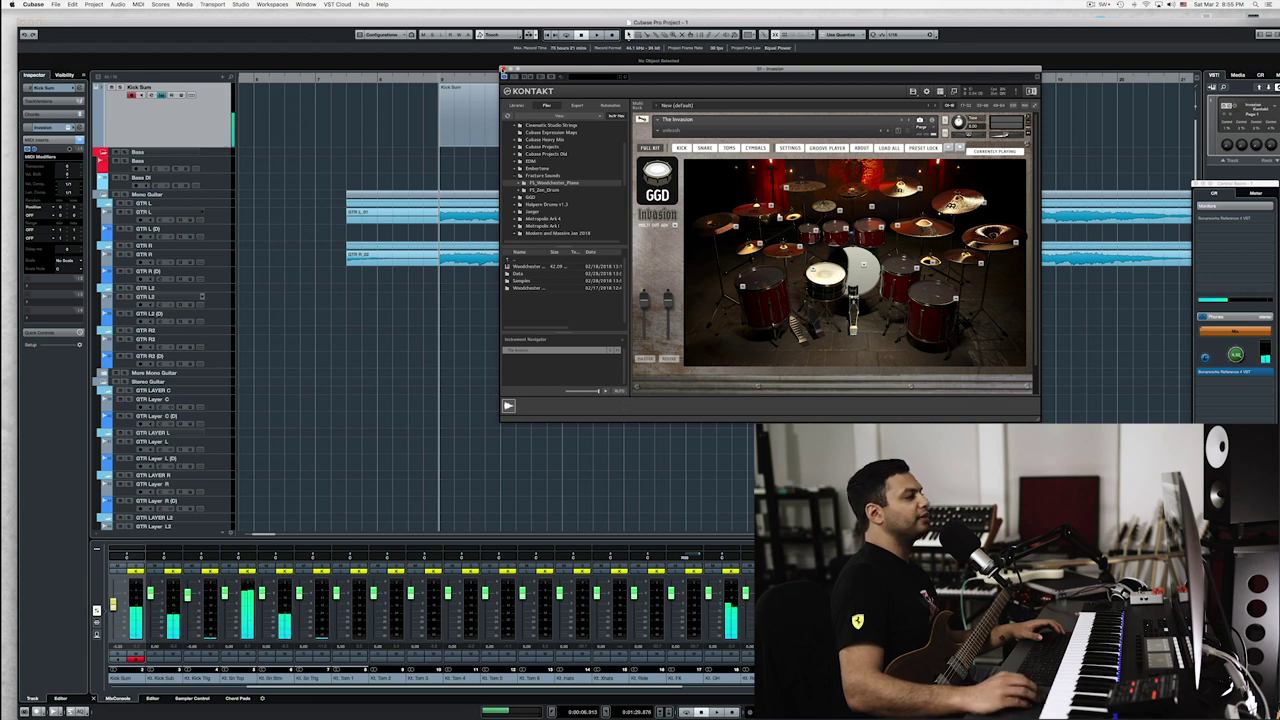
# Close Kontakt, open the Kick Sum part in the Drum Editor, and place two kick hits at beats 1 and 2 of bar 9
pyautogui.click(503, 69)
pyautogui.click(456, 123)
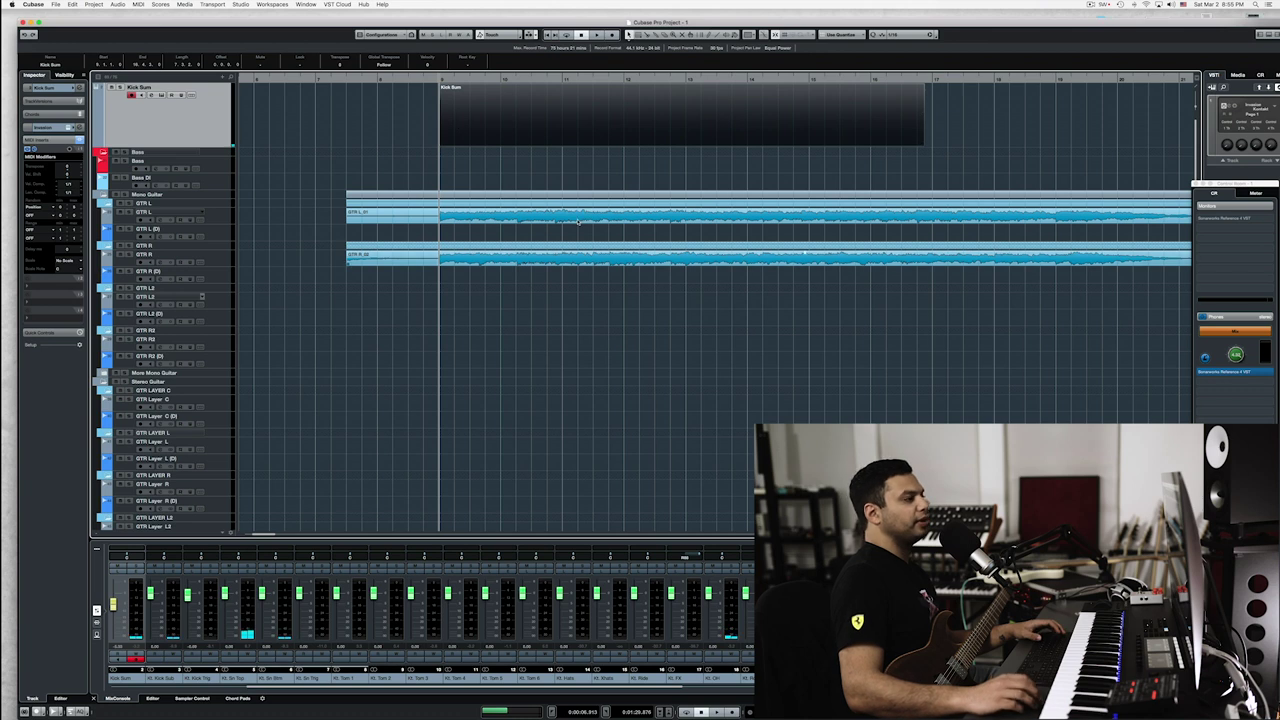
pyautogui.doubleClick(443, 109)
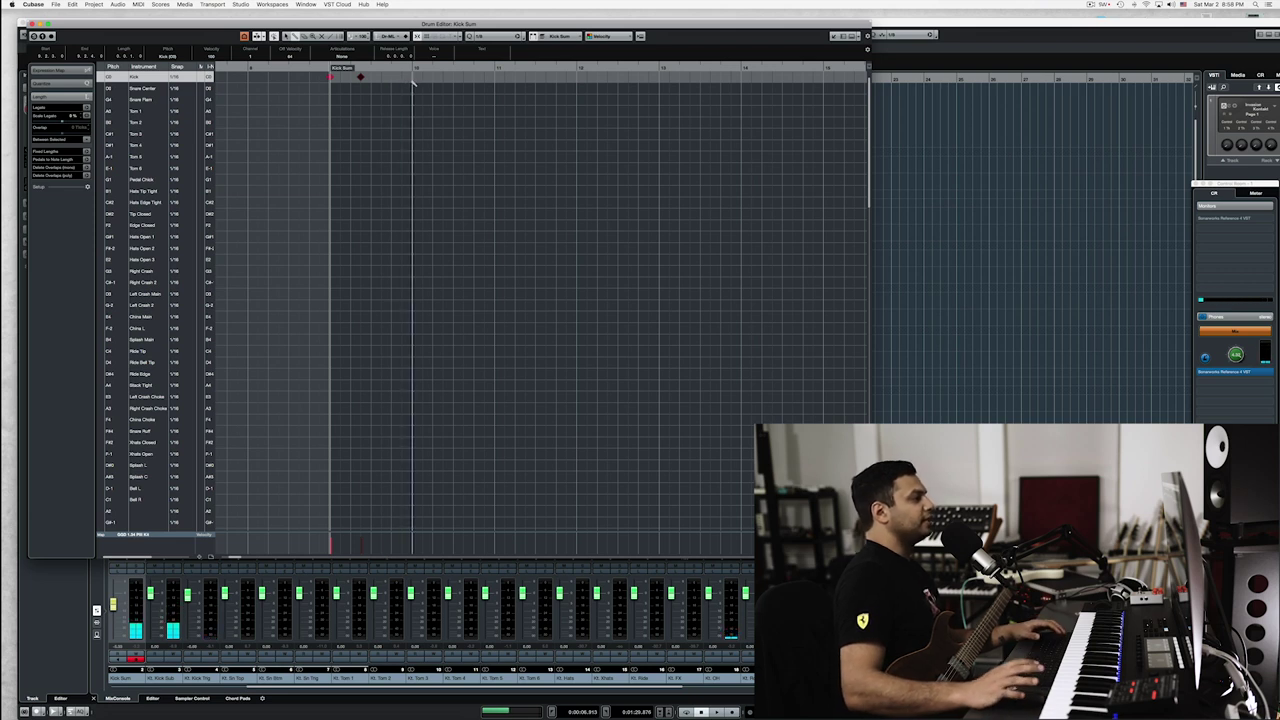
pyautogui.press('space')
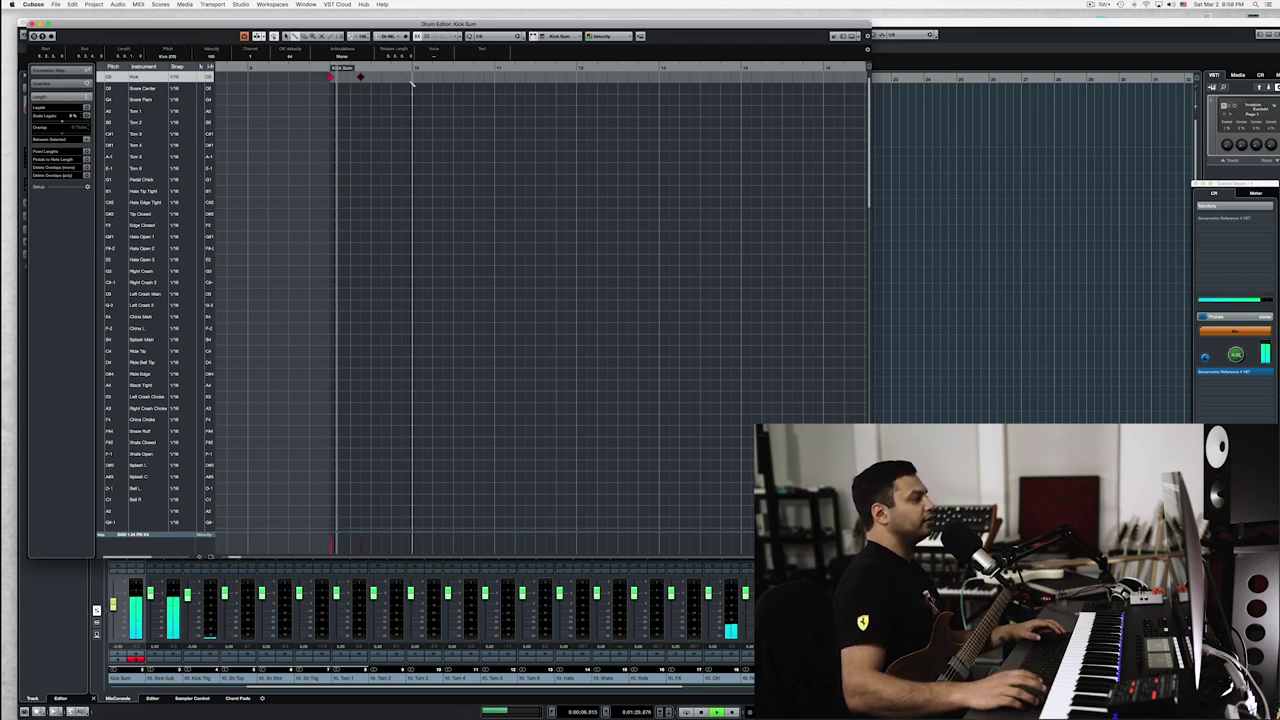
pyautogui.press('space')
# Repeat the pair of kick hits from bar 9 until eight hits reach the start of bar 11
pyautogui.scroll(2, 350, 80)
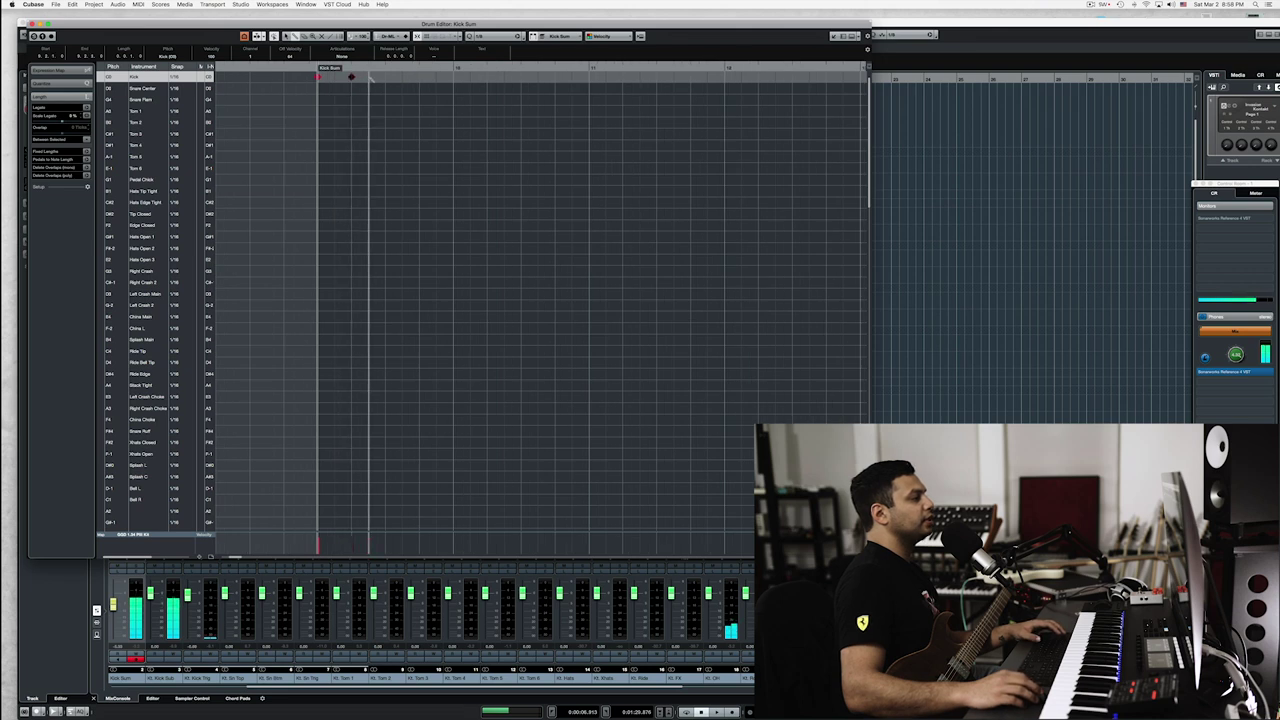
pyautogui.press('super+a')
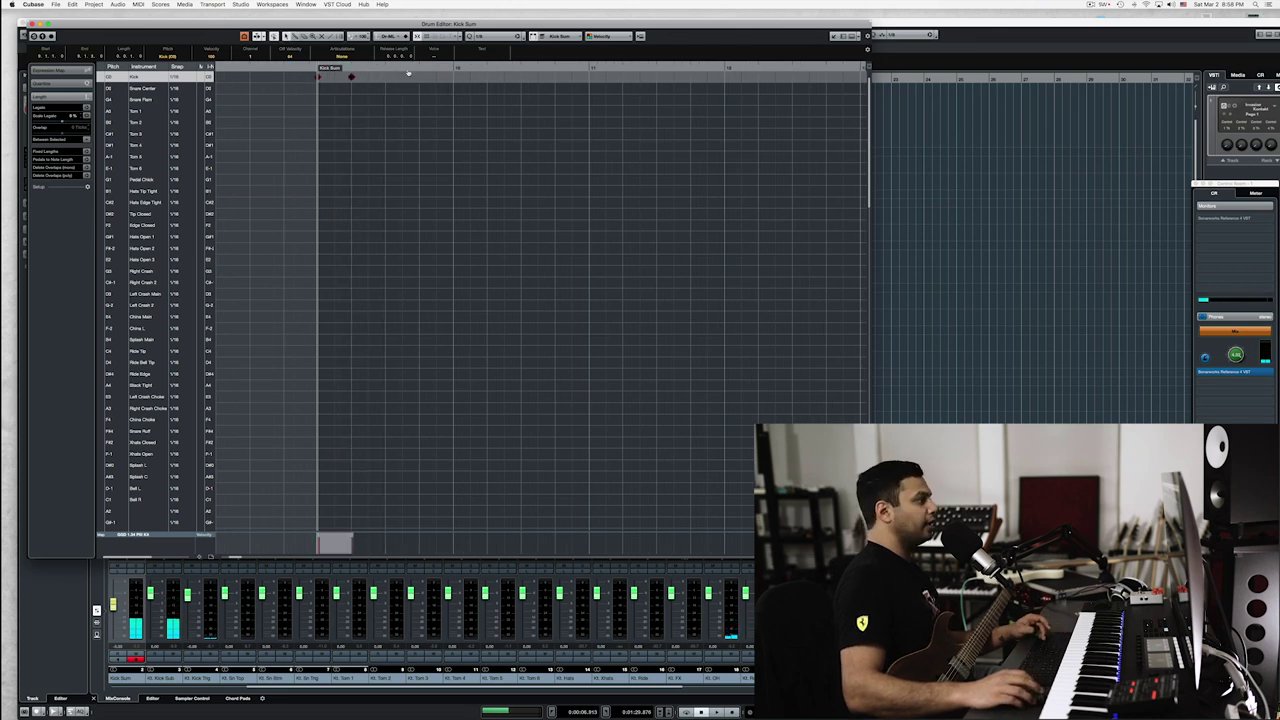
pyautogui.click(401, 66)
pyautogui.press('super+d')
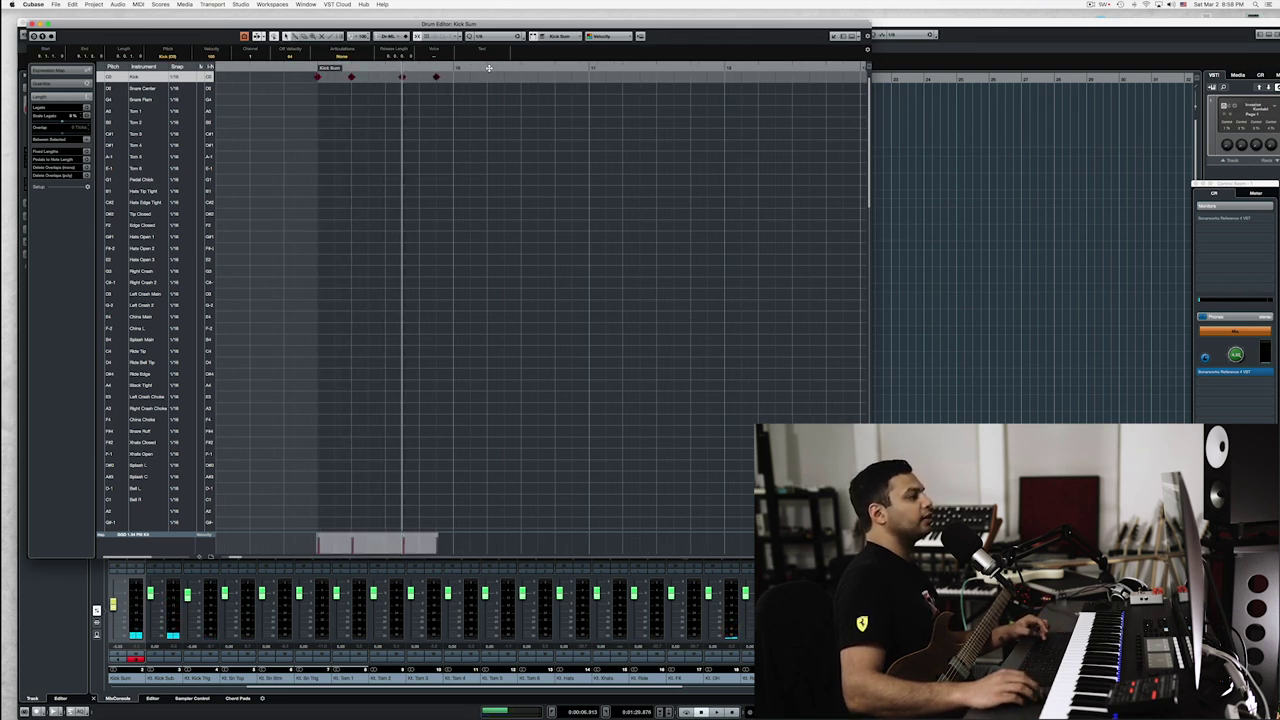
pyautogui.click(316, 67)
pyautogui.press('space')
pyautogui.moveTo(310, 98); pyautogui.dragTo(659, 73)
pyautogui.press('super+d')
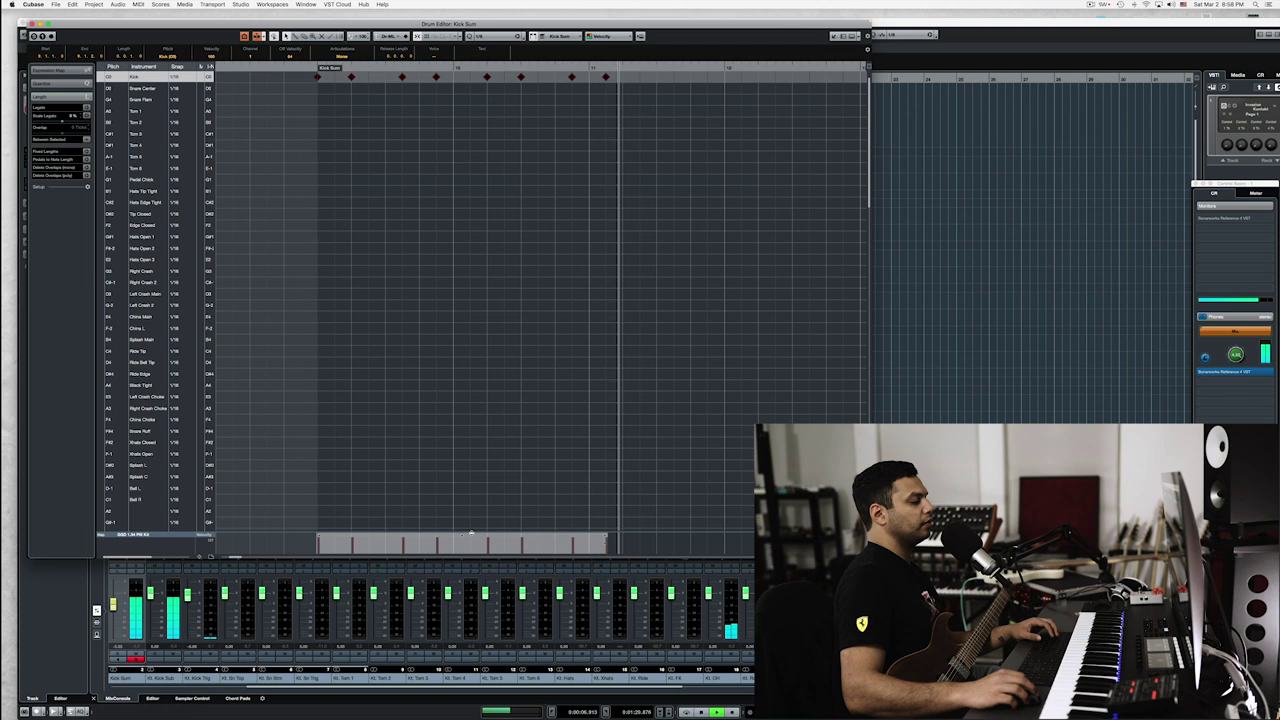
# Enlarge the velocity lane and play back the kick pattern with the guitars
pyautogui.moveTo(470, 531); pyautogui.dragTo(461, 501)
pyautogui.press('space')
pyautogui.press('space')
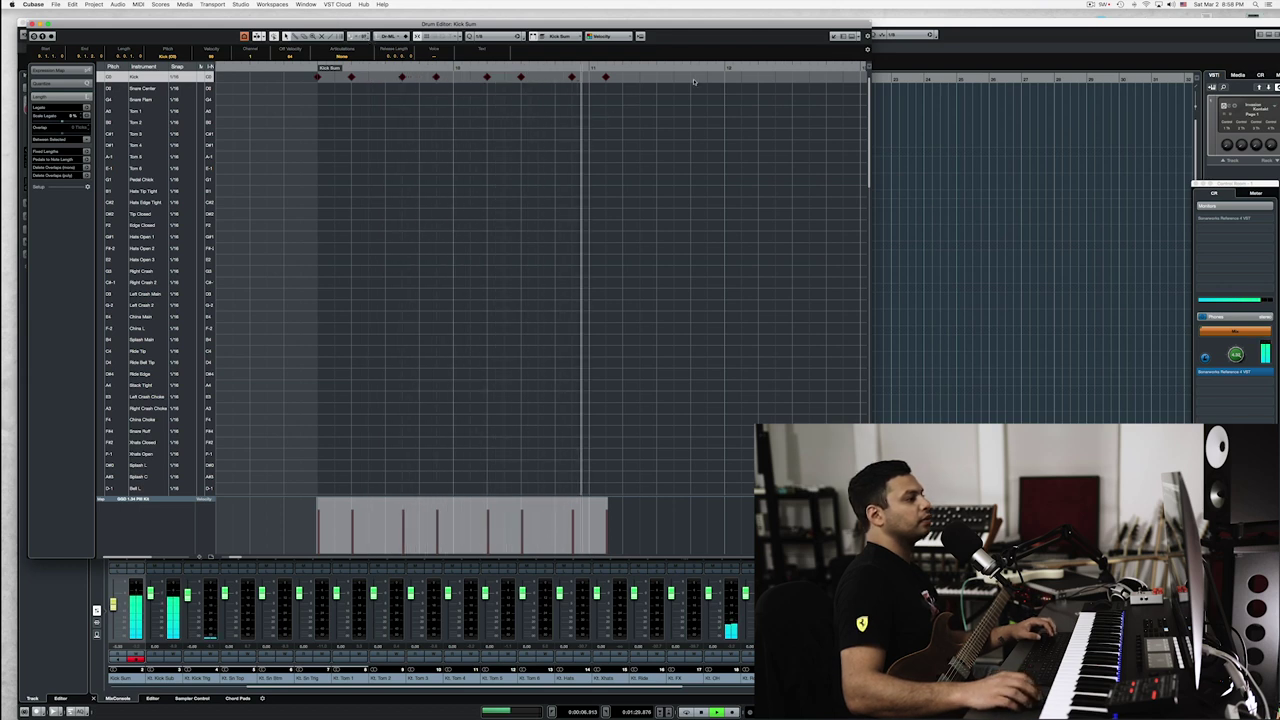
# Paste a copy of the eight kick hits at bar 11, beat 3
pyautogui.press('g')
pyautogui.press('g')
pyautogui.press('space')
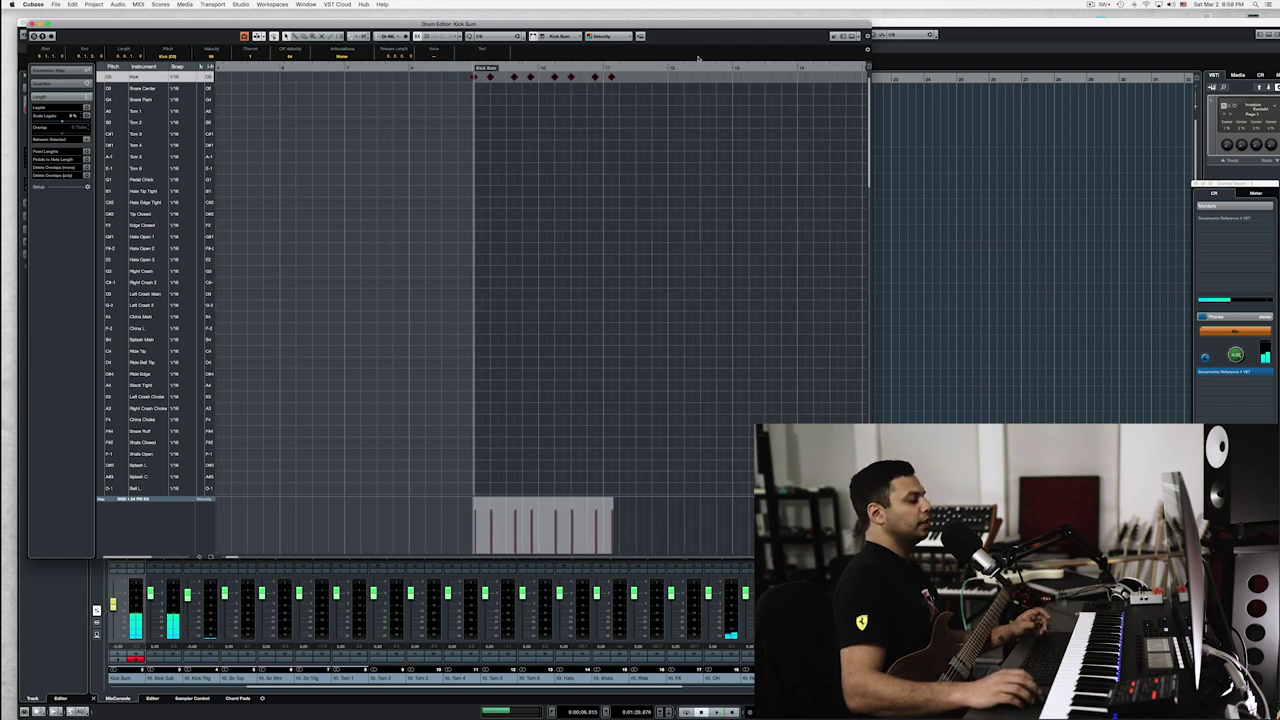
pyautogui.click(634, 68)
pyautogui.press('super+v')
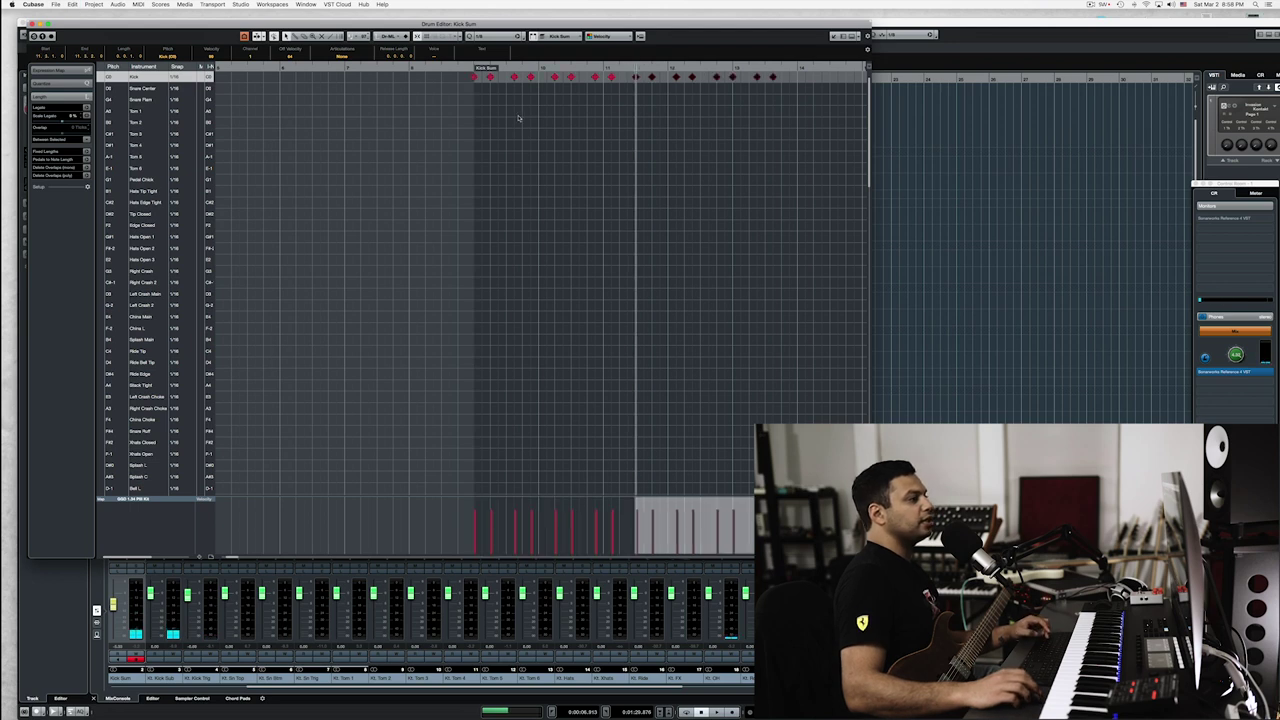
# Draw Snare Center hits at bar 9 beat 3, just after the start of bar 10, and bar 10 beat 4, auditioning them
pyautogui.click(473, 67)
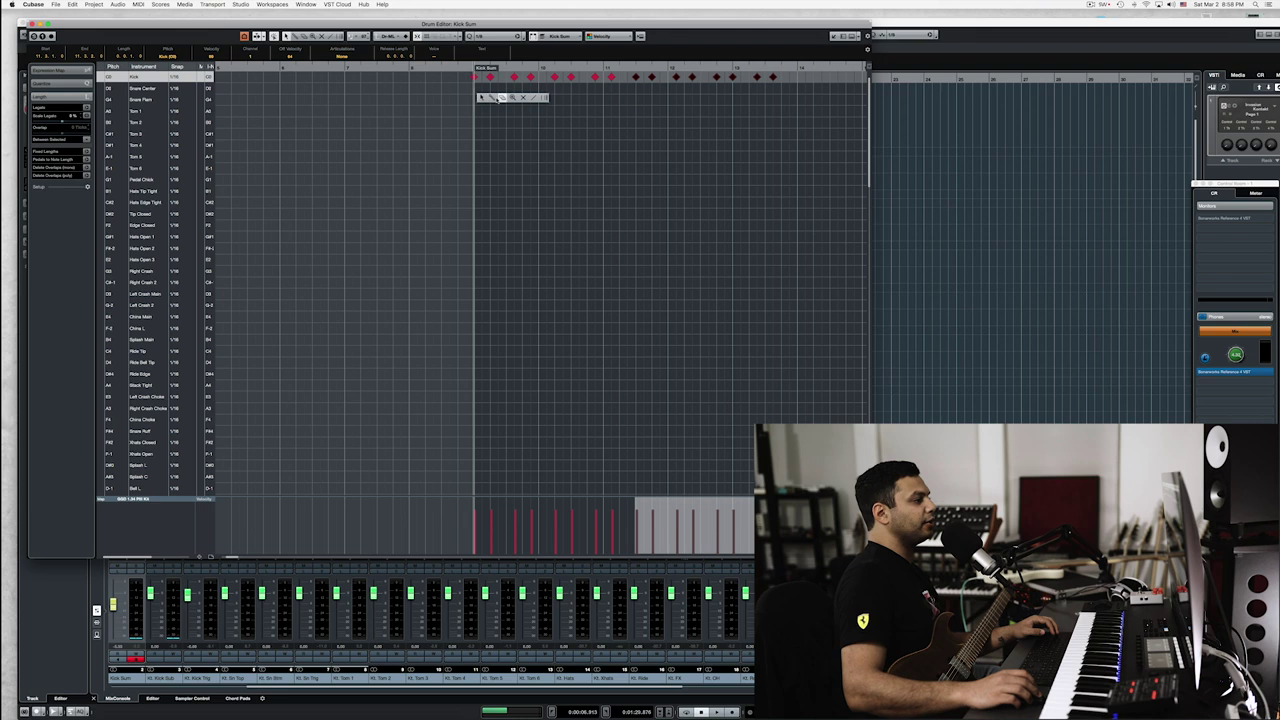
pyautogui.press('space')
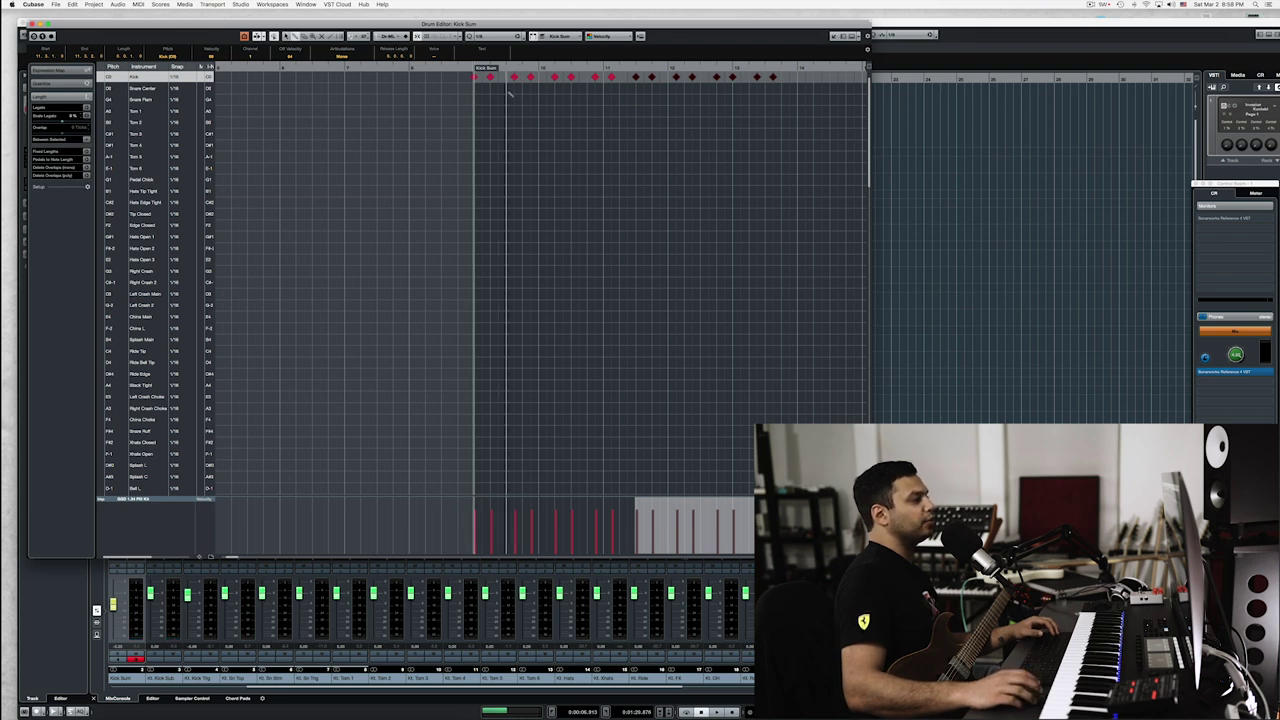
pyautogui.click(506, 88)
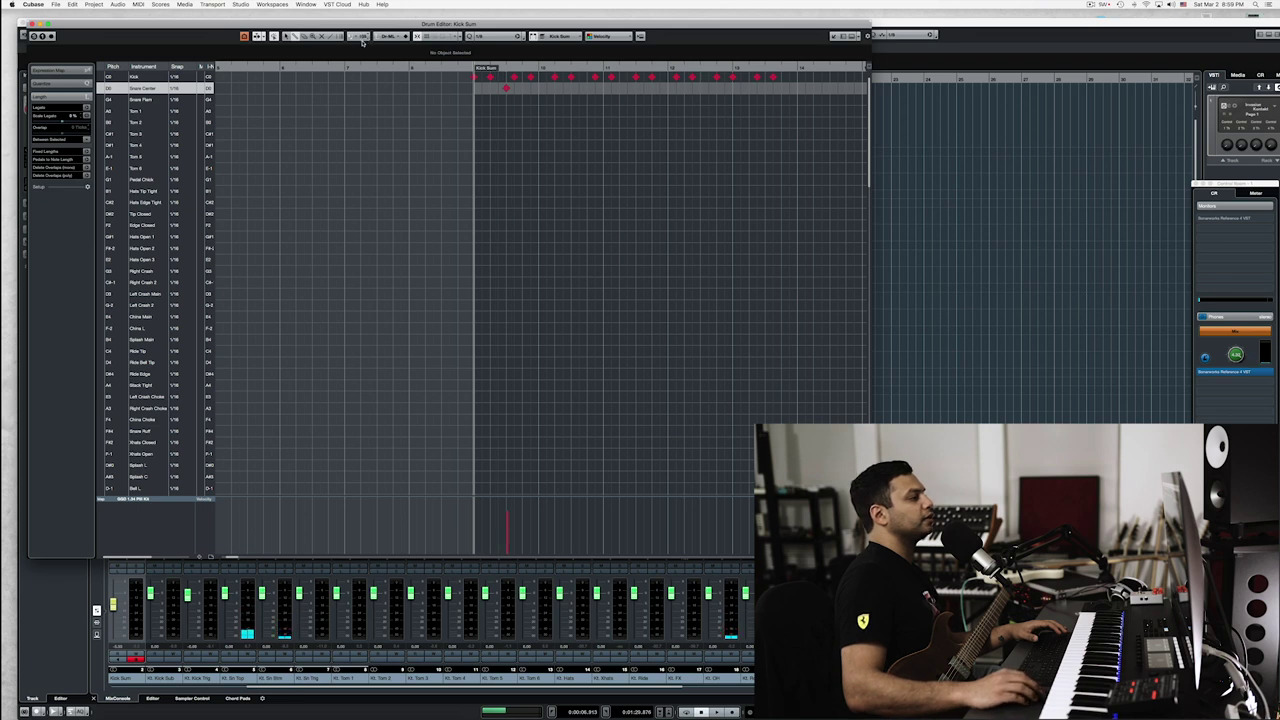
pyautogui.press('space')
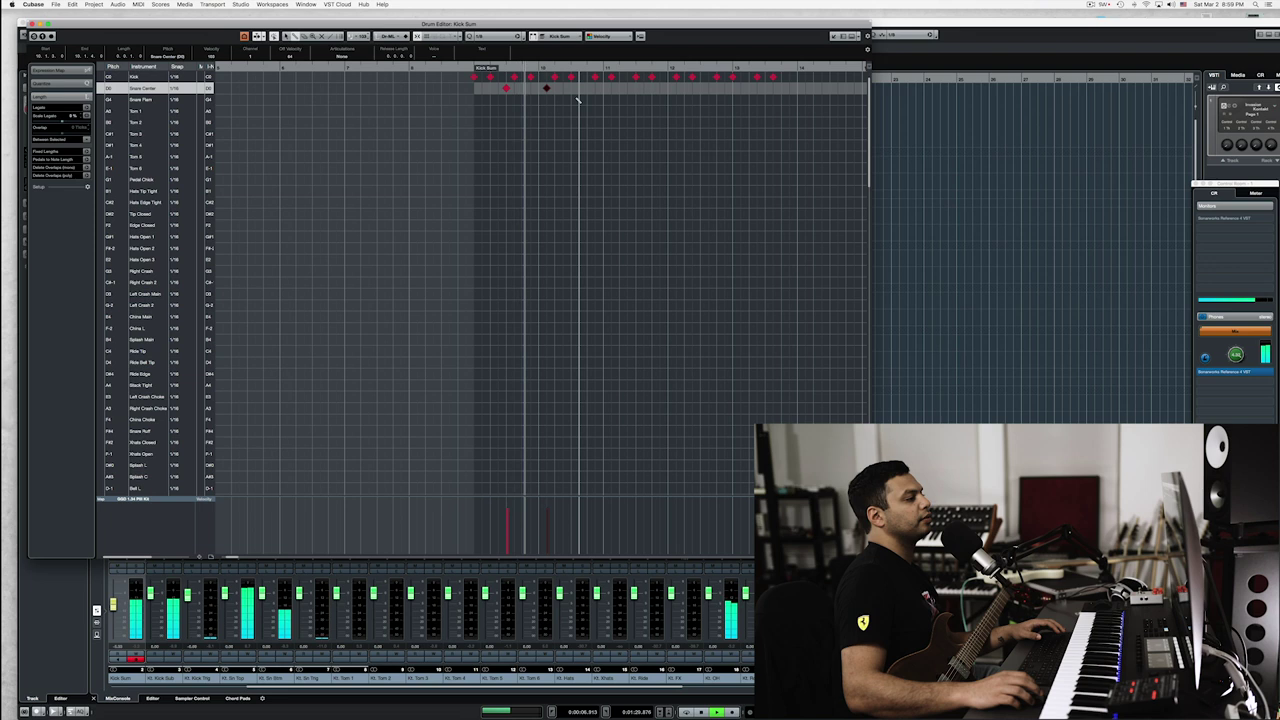
pyautogui.click(553, 68)
pyautogui.click(587, 88)
pyautogui.press('space')
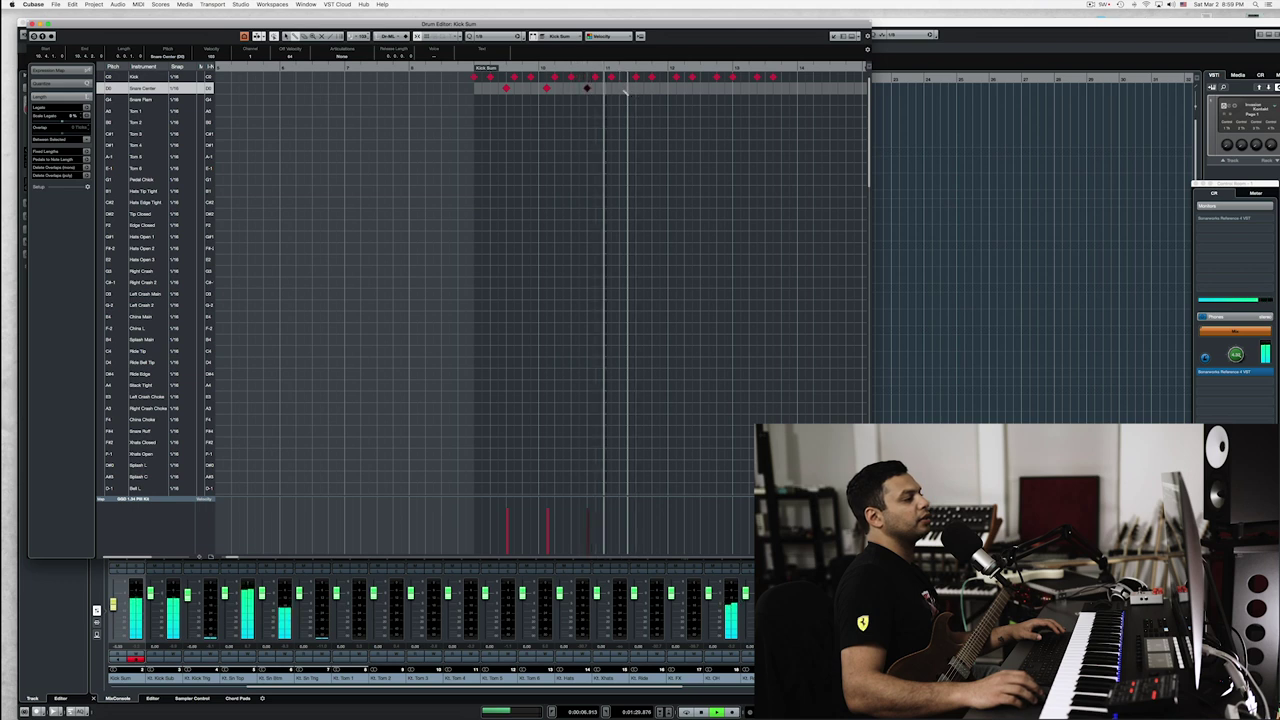
# Place the fourth Snare Center hit halfway between beats 2 and 3 of bar 11, checking its timing by playback
pyautogui.press('space')
pyautogui.click(619, 88)
pyautogui.press('space')
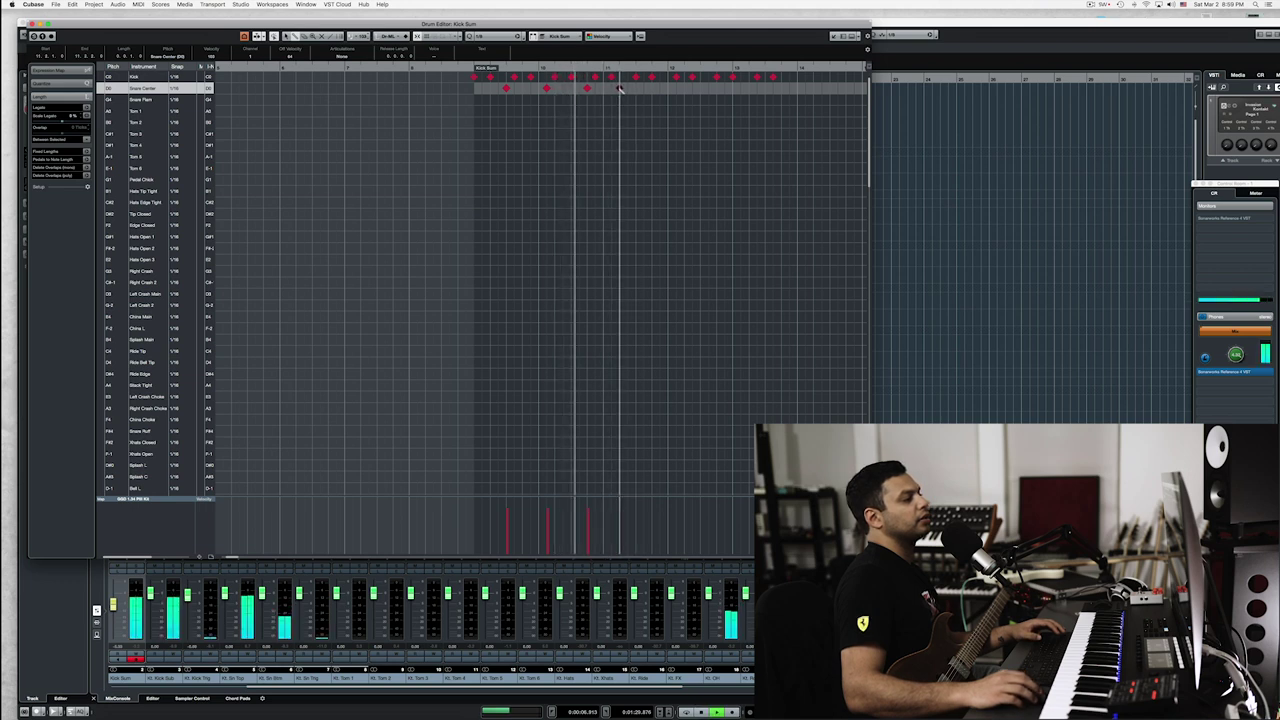
pyautogui.press('space')
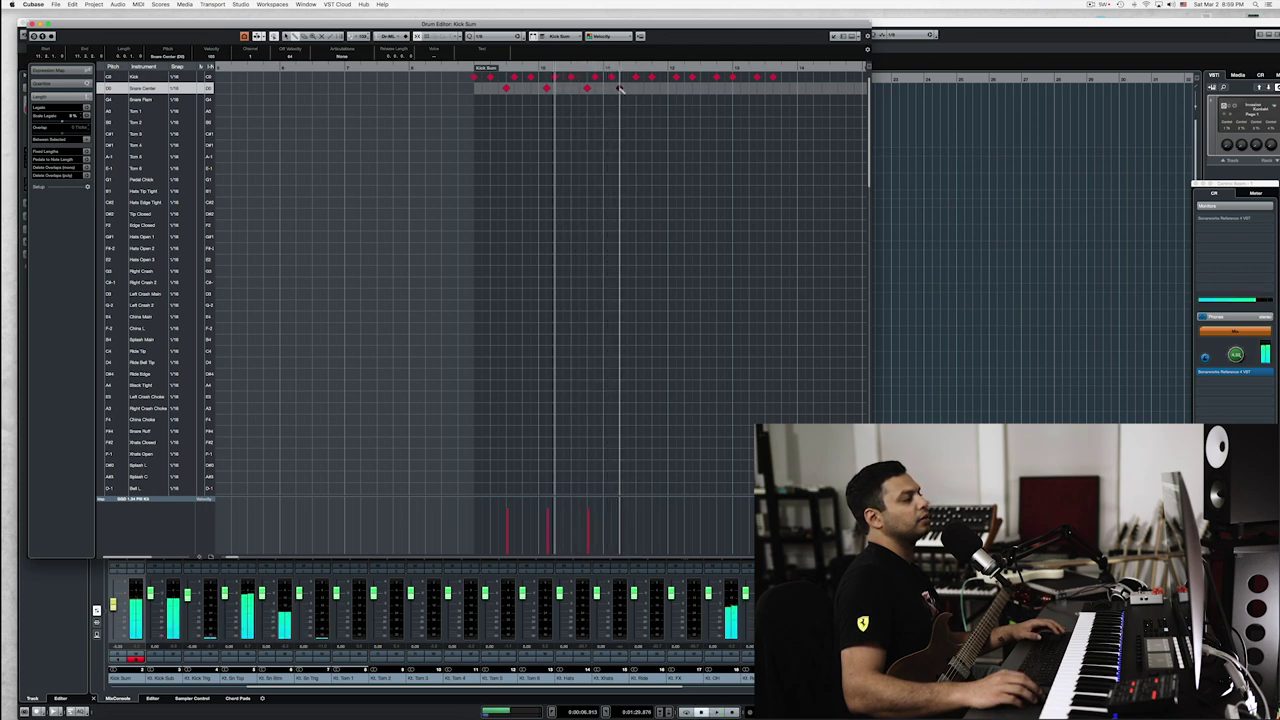
pyautogui.click(627, 88)
pyautogui.press('space')
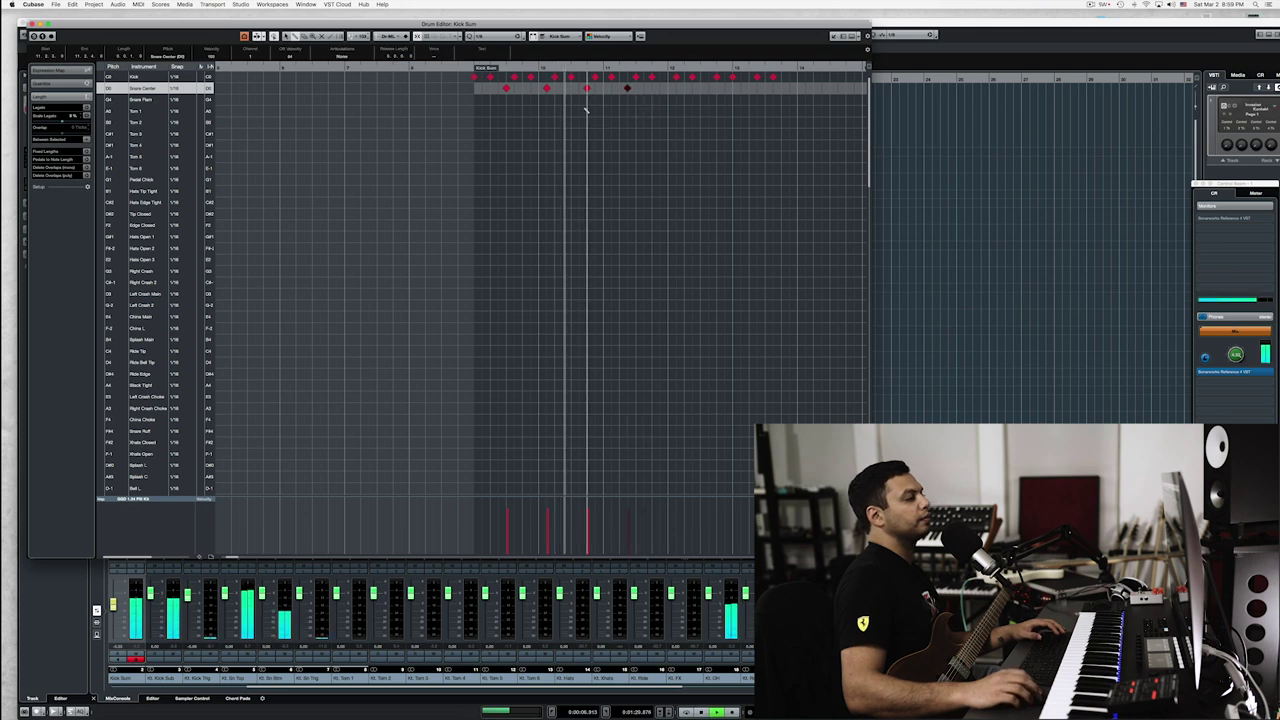
pyautogui.press('space')
# Add Snare Center hits at the starts of bars 12 and 13, plus two closing hits in the last beat of bar 13
pyautogui.click(636, 67)
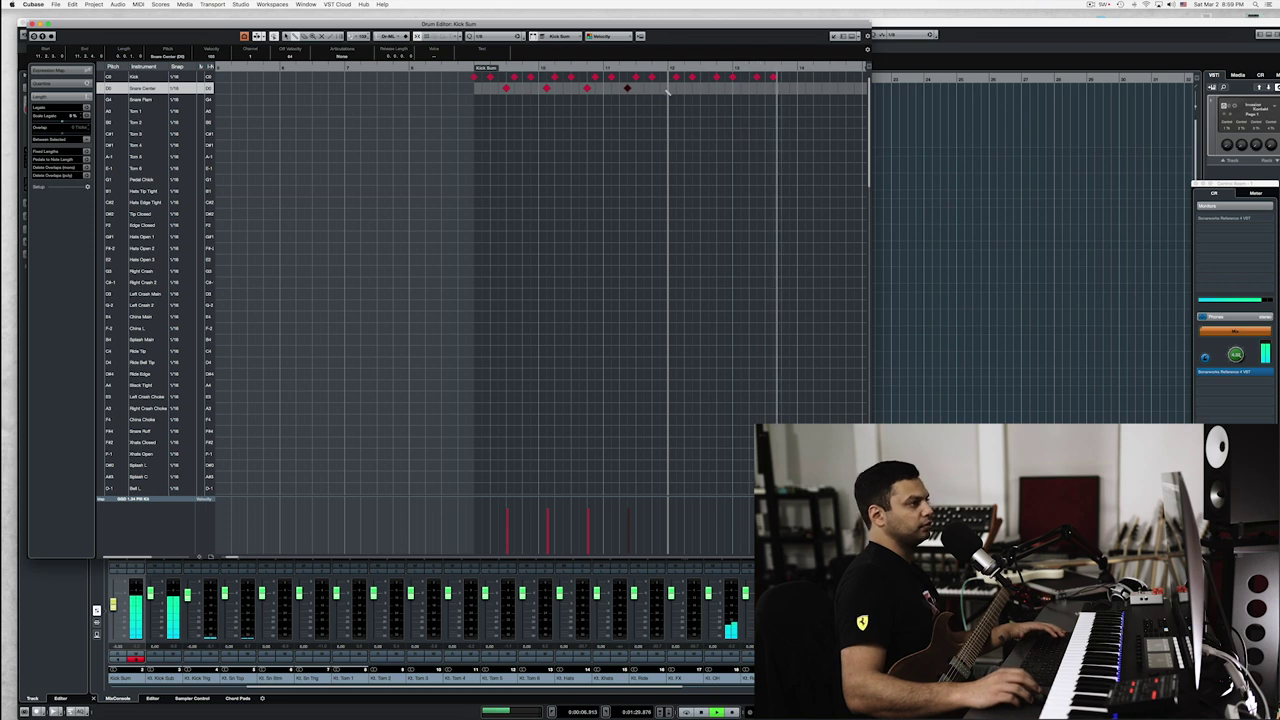
pyautogui.press('space')
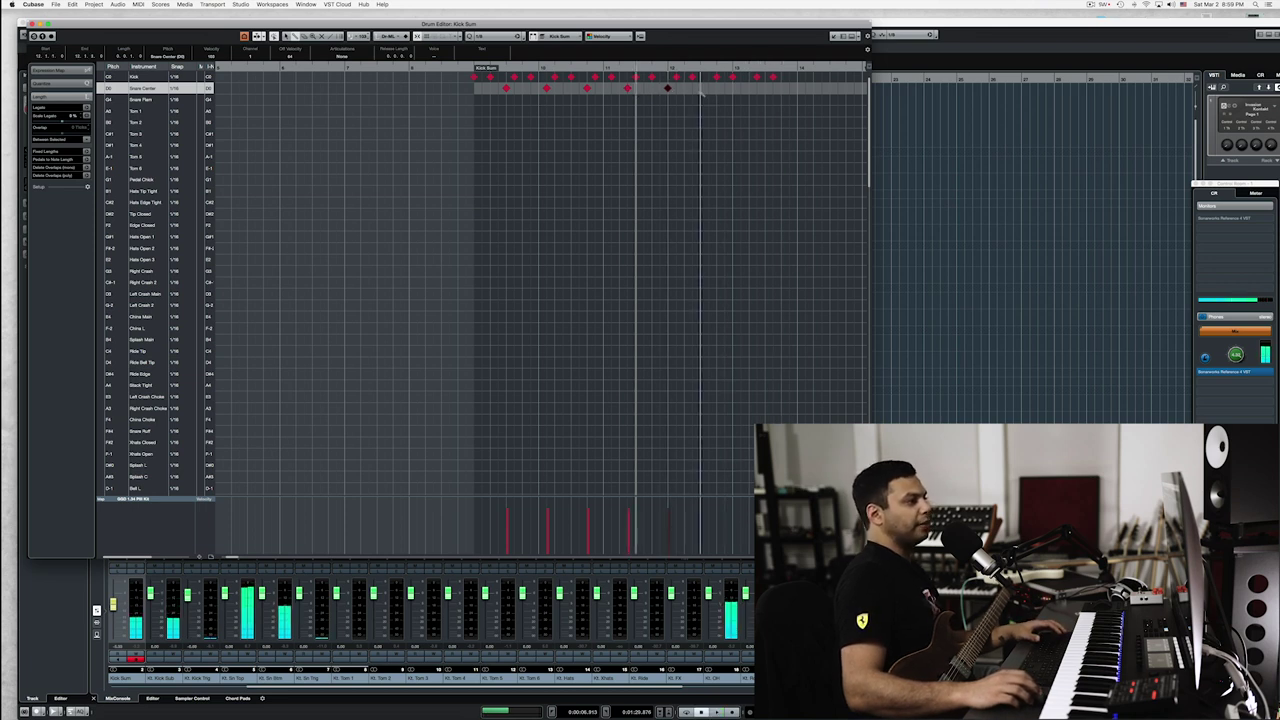
pyautogui.press('space')
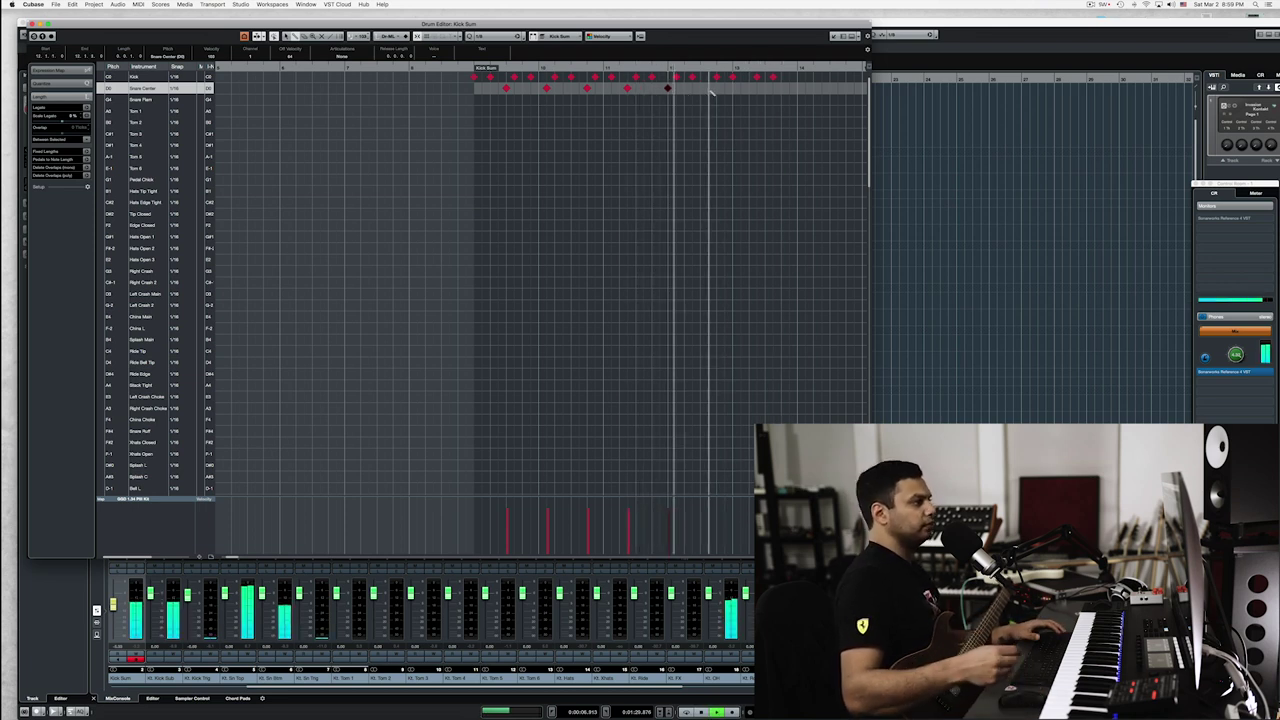
pyautogui.press('space')
pyautogui.click(733, 88)
pyautogui.press('space')
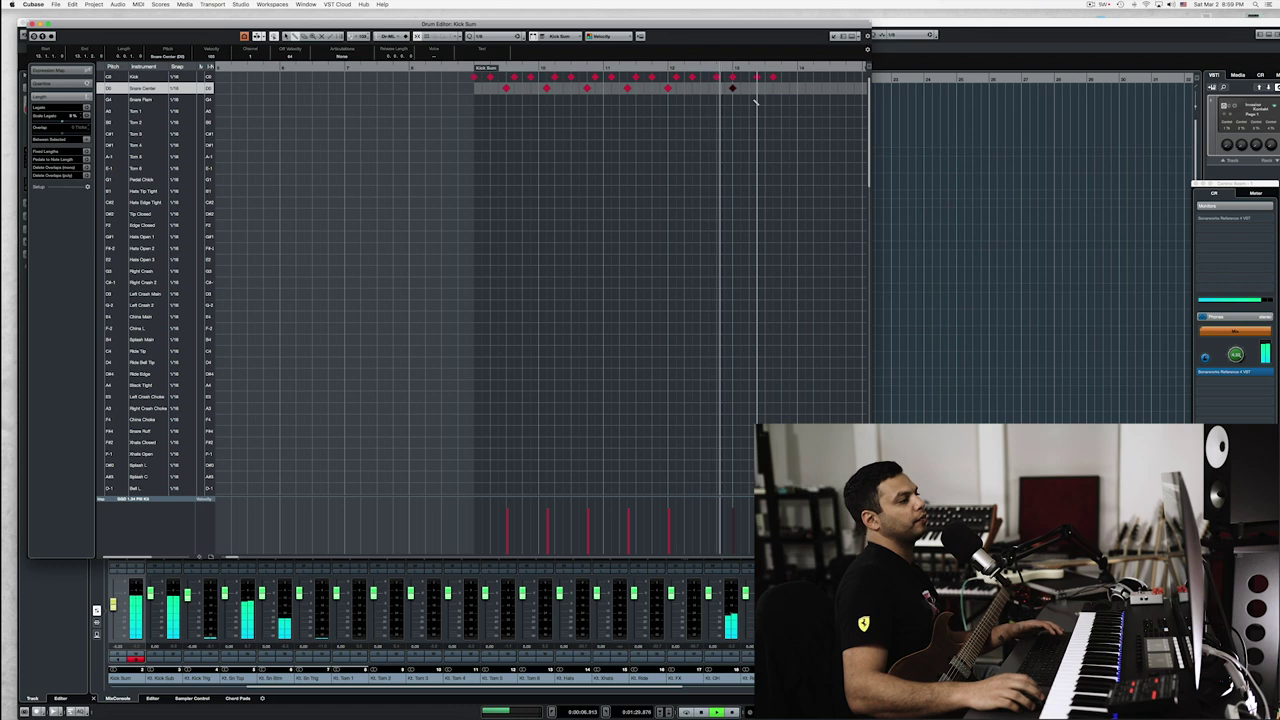
pyautogui.press('space')
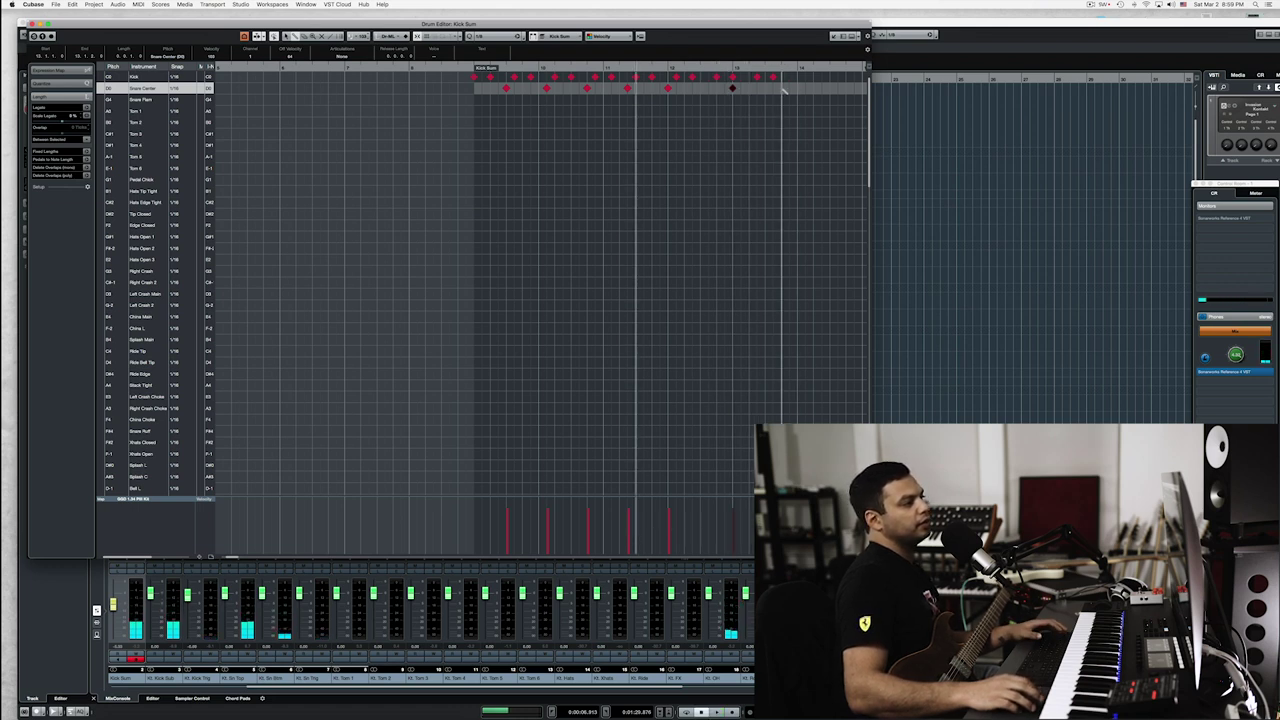
pyautogui.press('space')
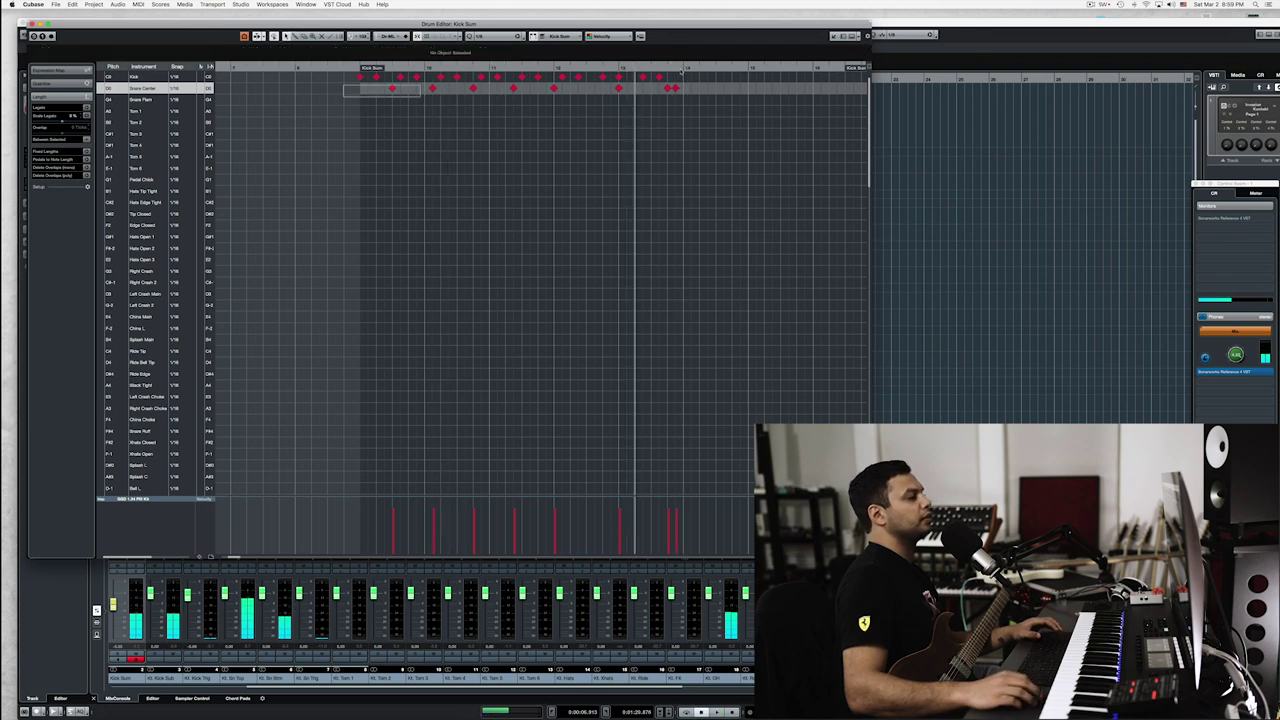
# Paste a copy of the whole kick and snare pattern at bar 14
pyautogui.press('space')
pyautogui.click(683, 68)
pyautogui.press('super+v')
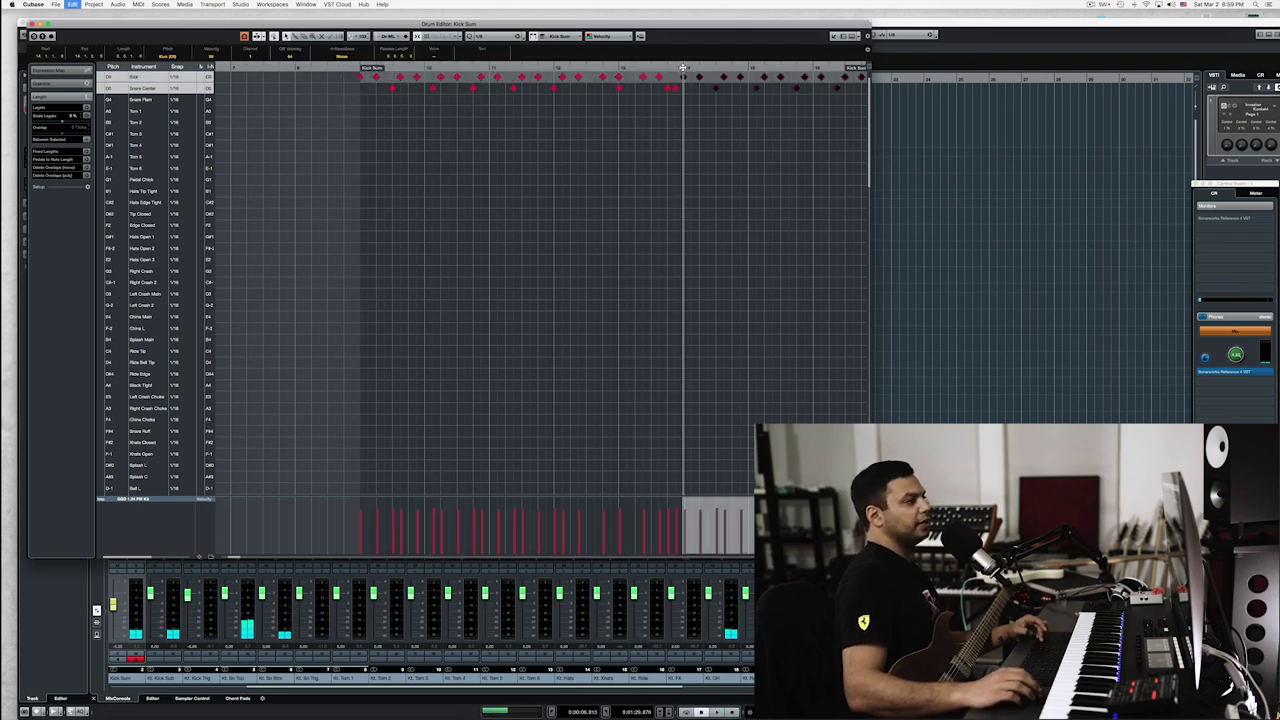
# Draw a Right Crash 2 hit and a Left Crash 2 hit together at the start of bar 9
pyautogui.scroll(-2, 818, 96)
pyautogui.hscroll(2, 818, 93)
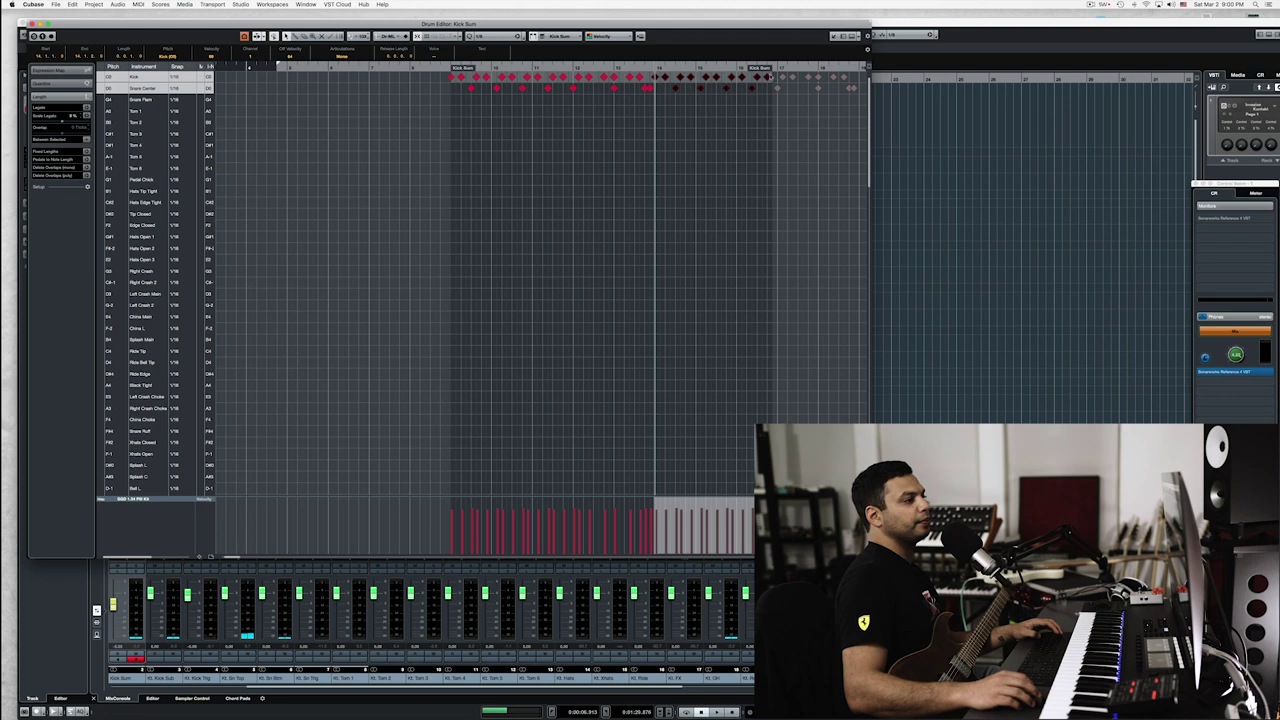
pyautogui.moveTo(451, 68); pyautogui.dragTo(397, 277)
pyautogui.keyDown('alt'); pyautogui.click(396, 282); pyautogui.keyUp('alt')
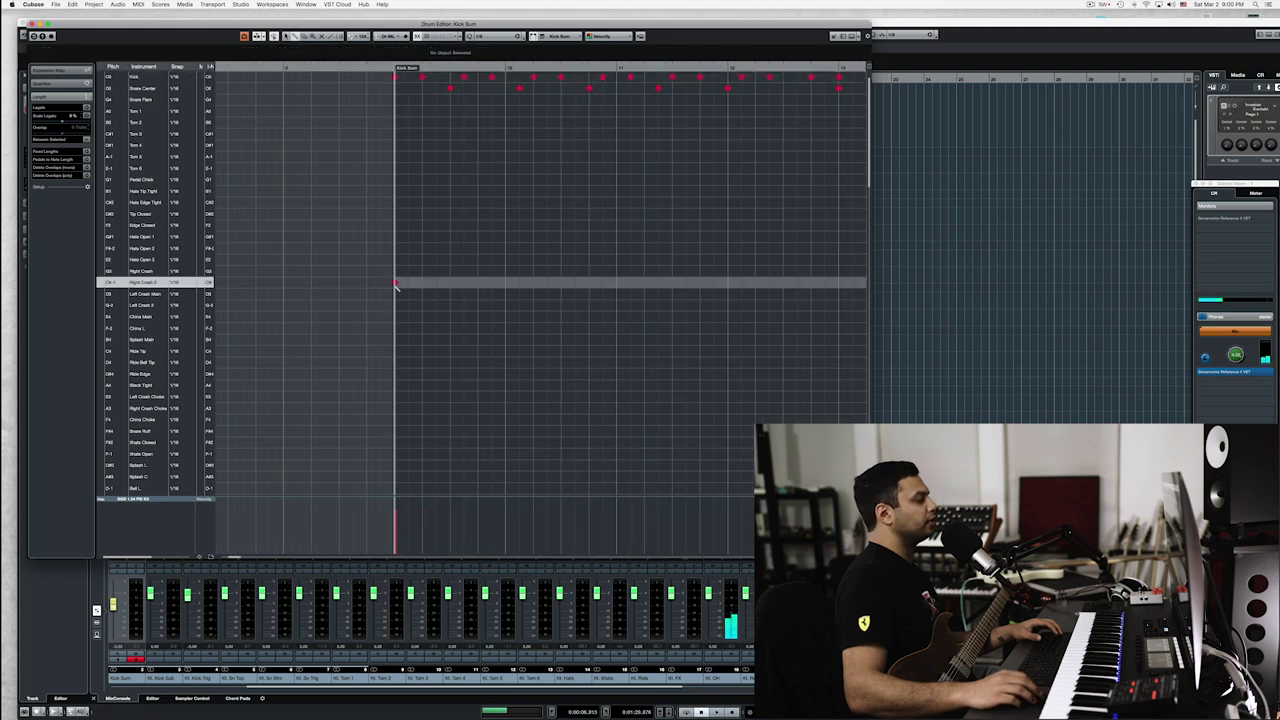
pyautogui.click(396, 305)
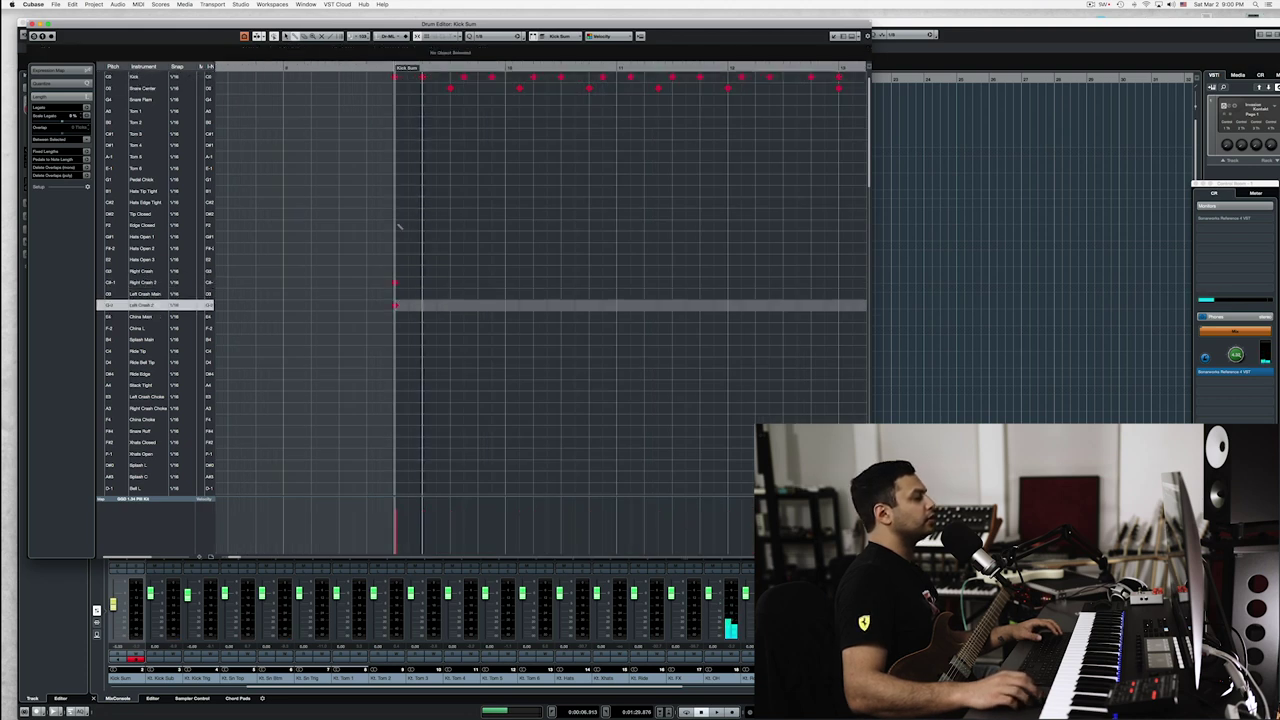
# Audition Edge Closed and Tip Closed at bar 9 beat 2, and draw quarter-note Hats Tip Tight hits from there to bar 11
pyautogui.click(422, 226)
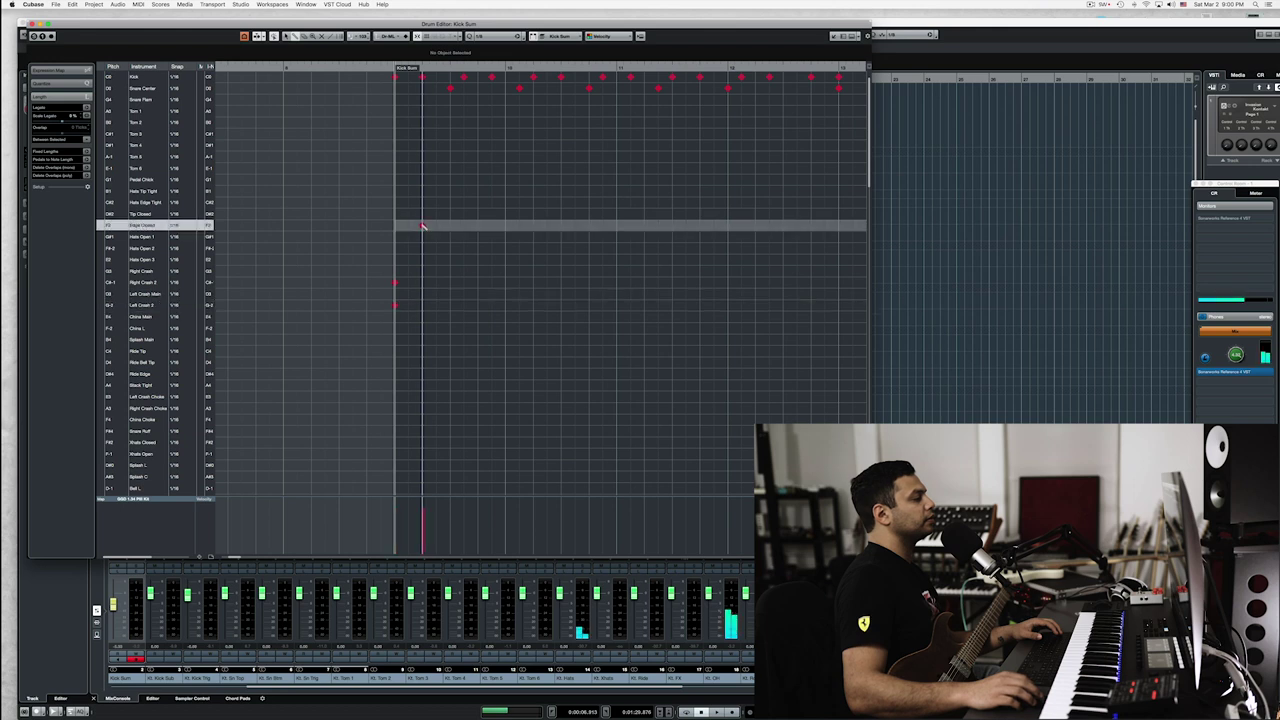
pyautogui.click(422, 213)
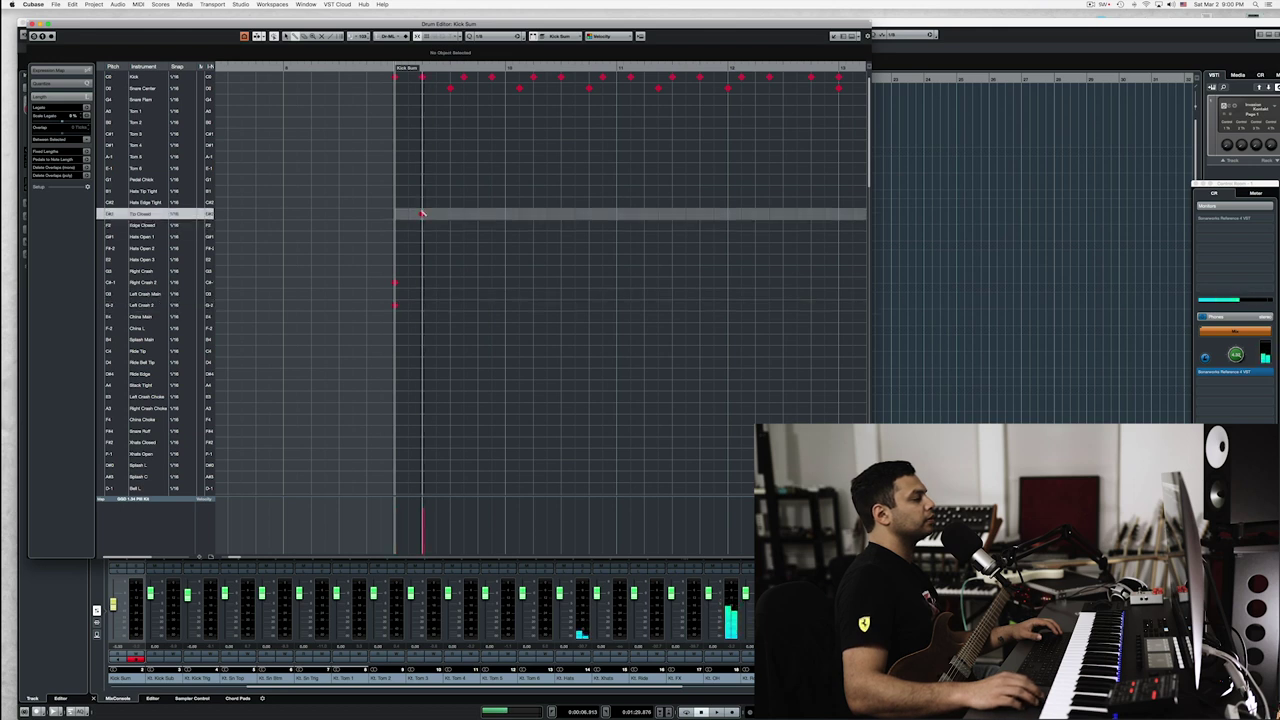
pyautogui.click(422, 191)
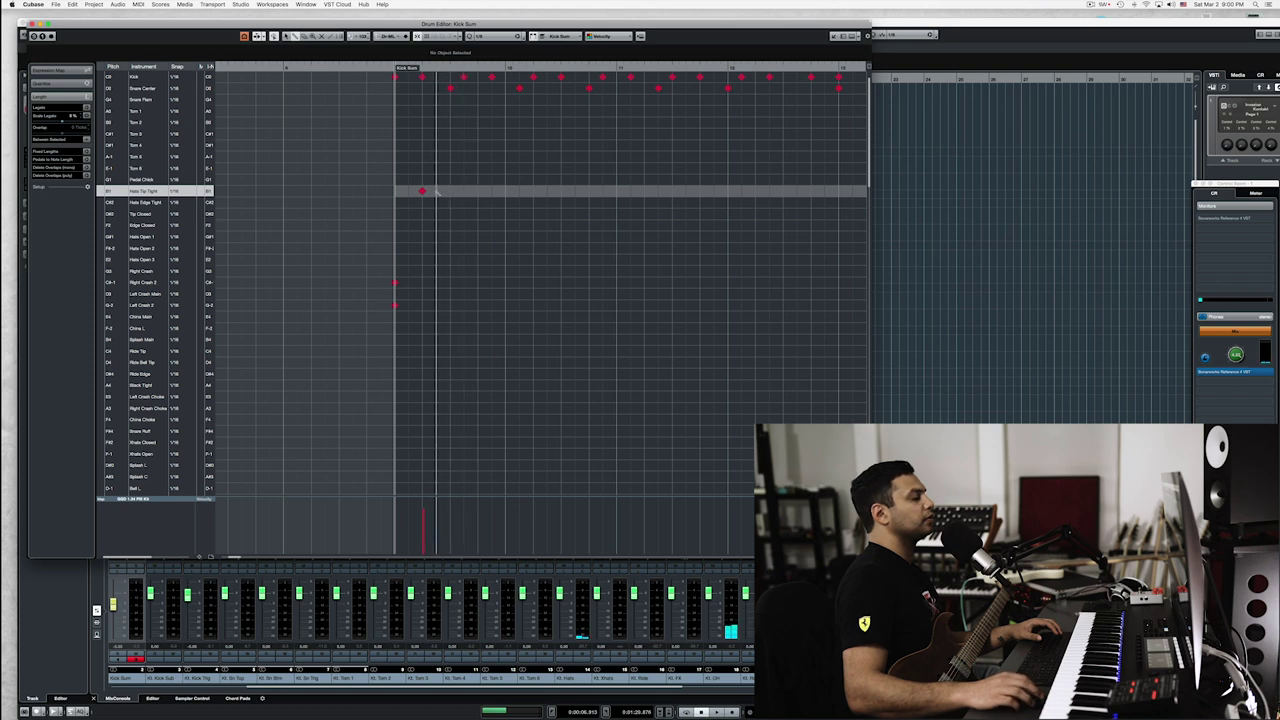
pyautogui.moveTo(450, 191); pyautogui.dragTo(616, 191)
pyautogui.press('space')
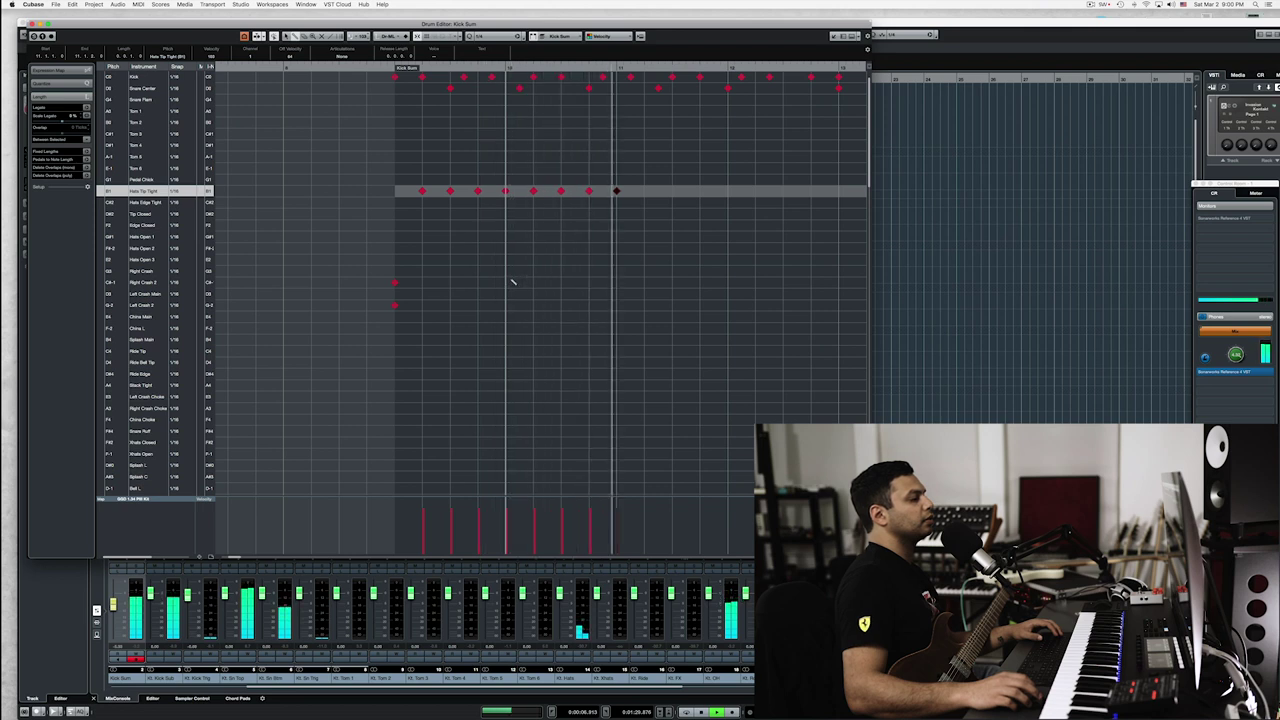
pyautogui.press('space')
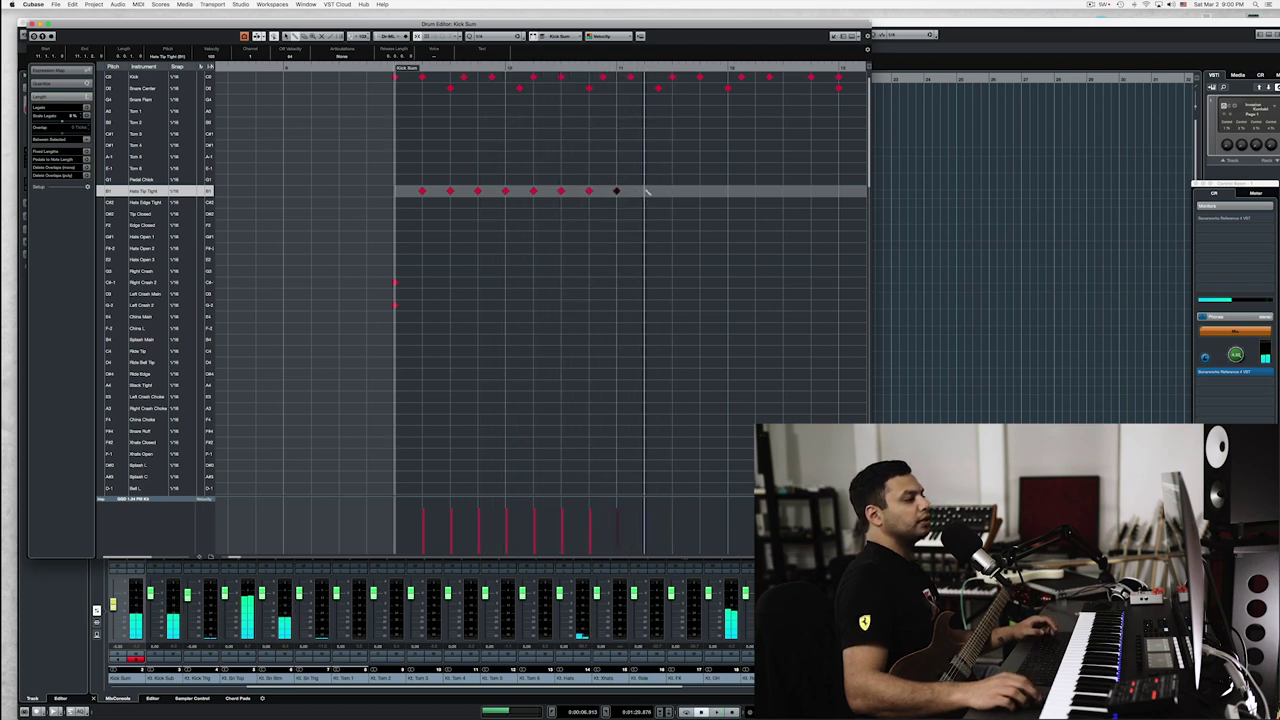
# Continue the quarter-note Hats Tip Tight hits up to bar 13, beat 4
pyautogui.scroll(-1, 648, 192)
pyautogui.hscroll(2, 648, 192)
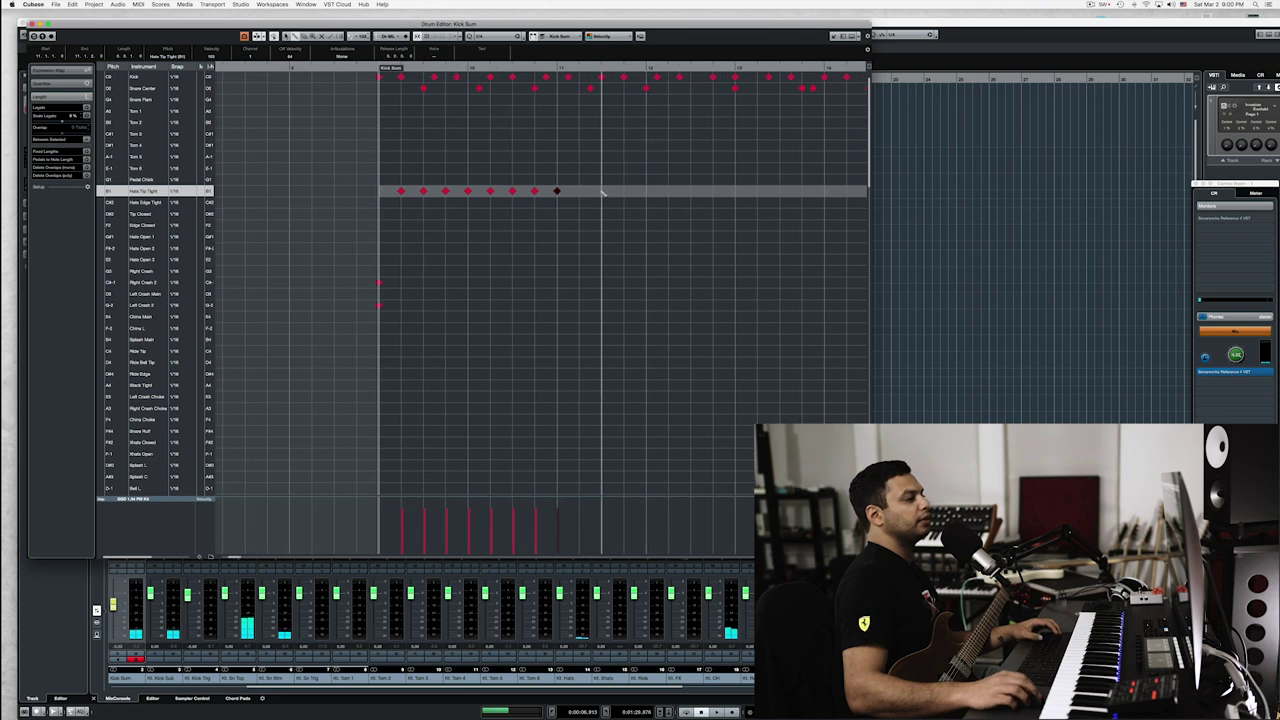
pyautogui.moveTo(582, 193); pyautogui.dragTo(802, 193)
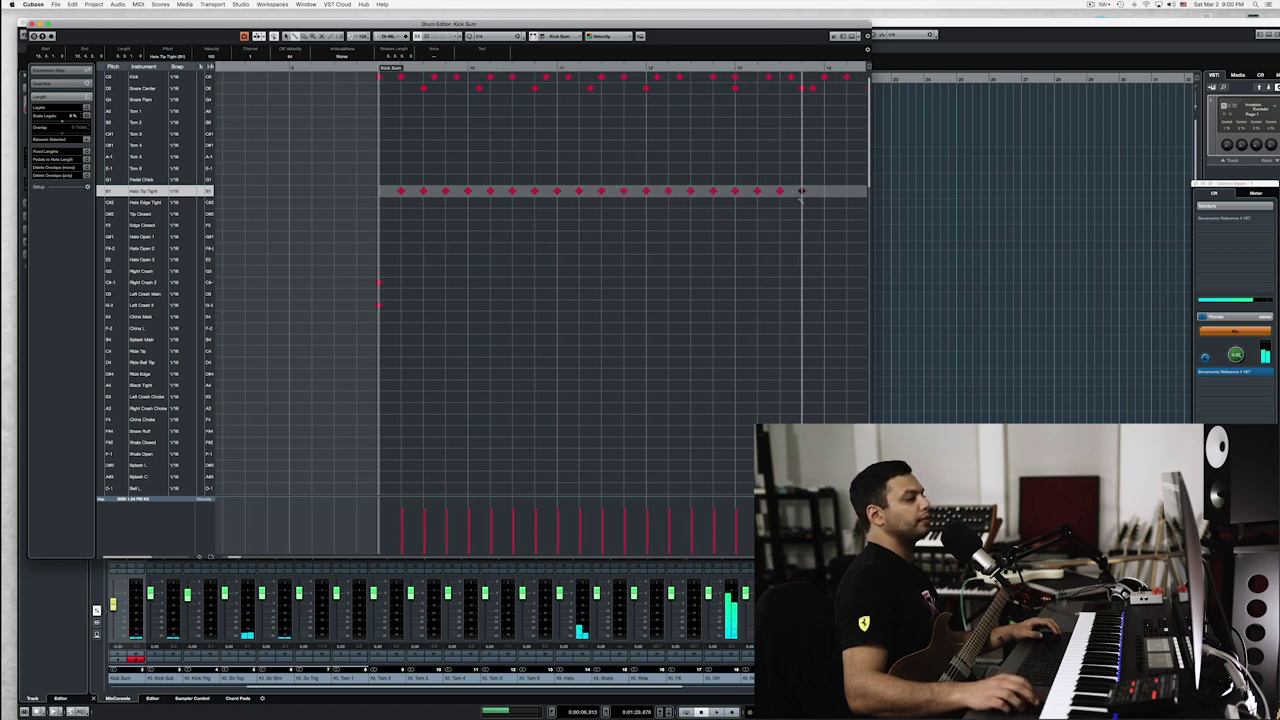
# Copy the quarter-note Hats Tip Tight hits onto the off-beat eighths of bars 9 to 13 at a much lower velocity, and audition them
pyautogui.press('1')
pyautogui.moveTo(371, 206); pyautogui.dragTo(862, 178)
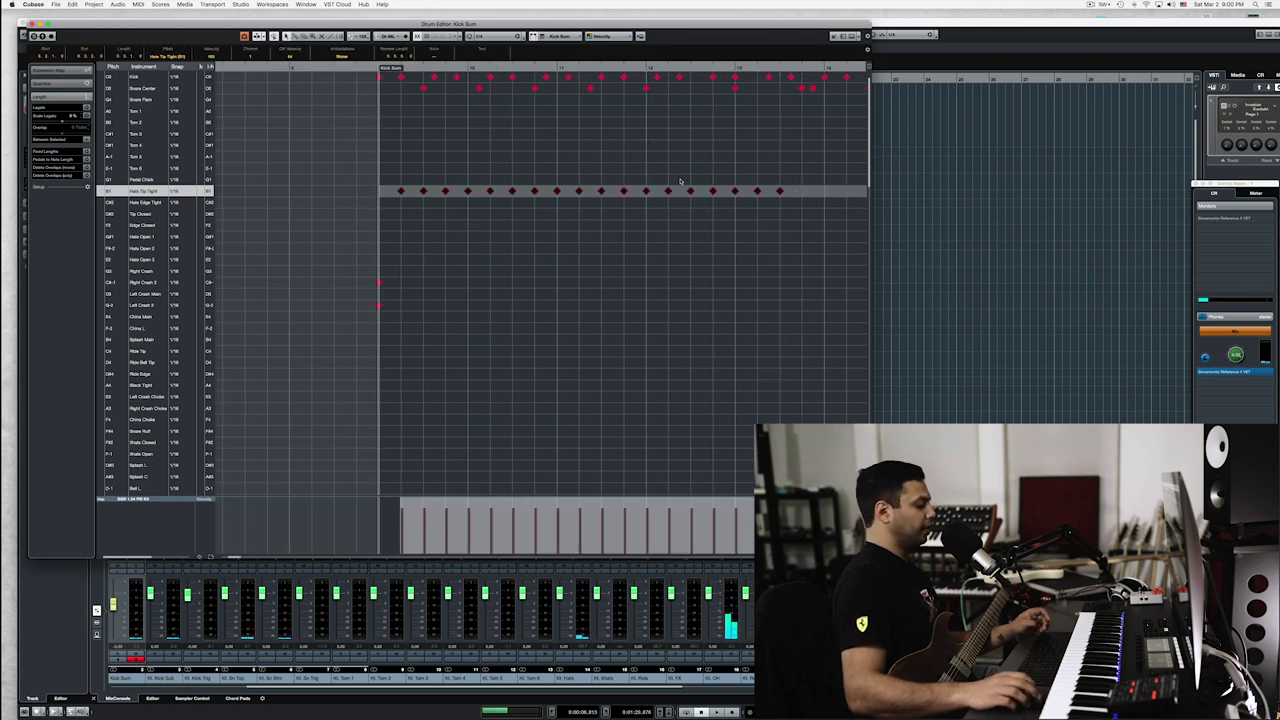
pyautogui.moveTo(380, 206); pyautogui.dragTo(822, 181)
pyautogui.moveTo(425, 68); pyautogui.dragTo(391, 74)
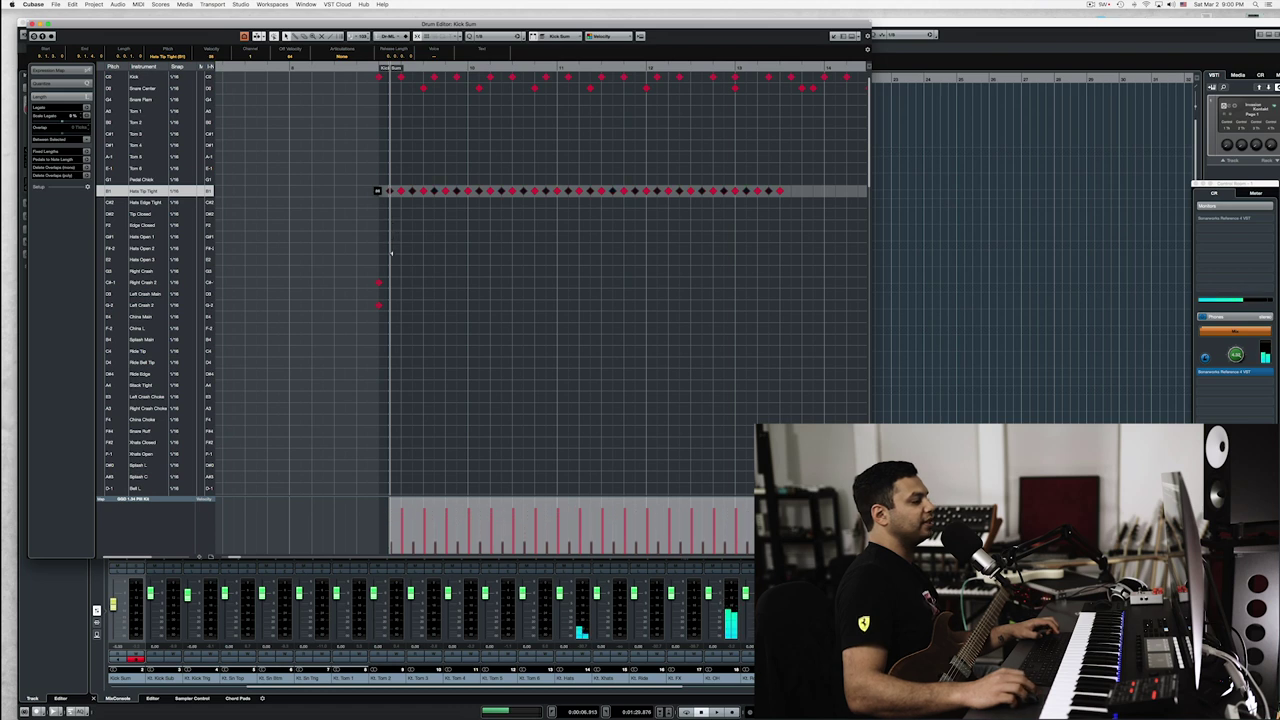
pyautogui.click(377, 67)
pyautogui.press('space')
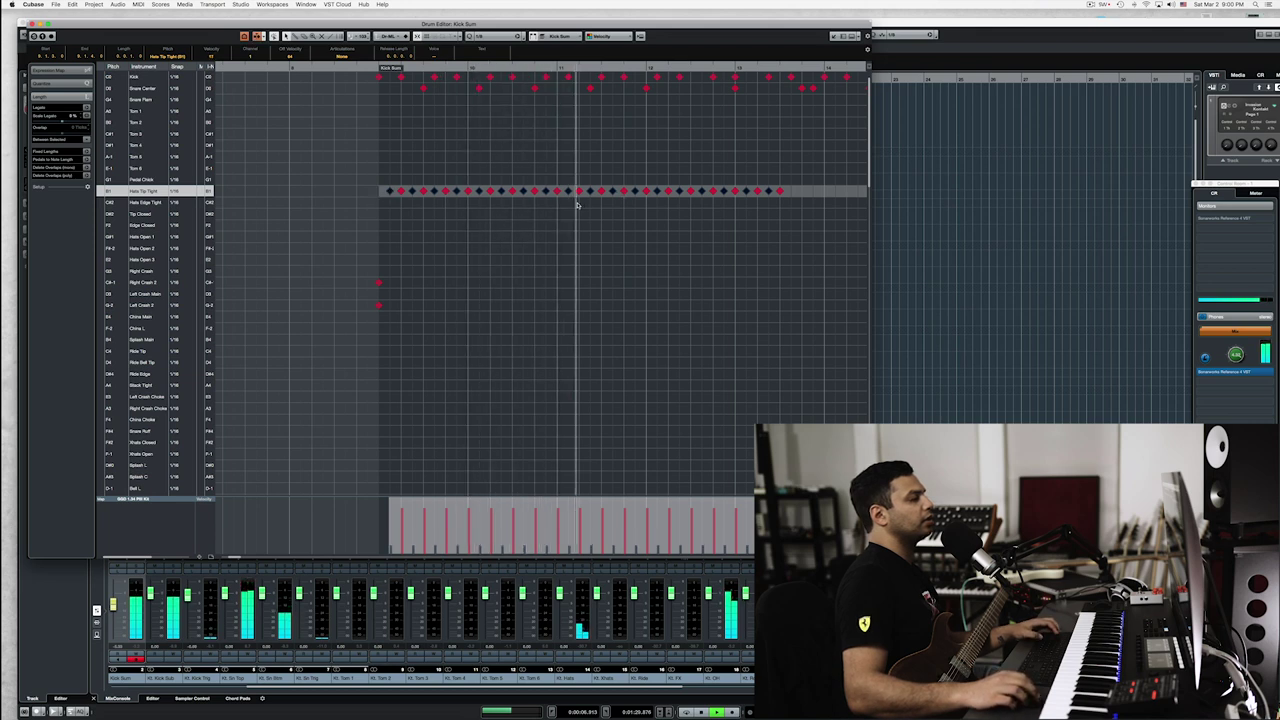
pyautogui.press('space')
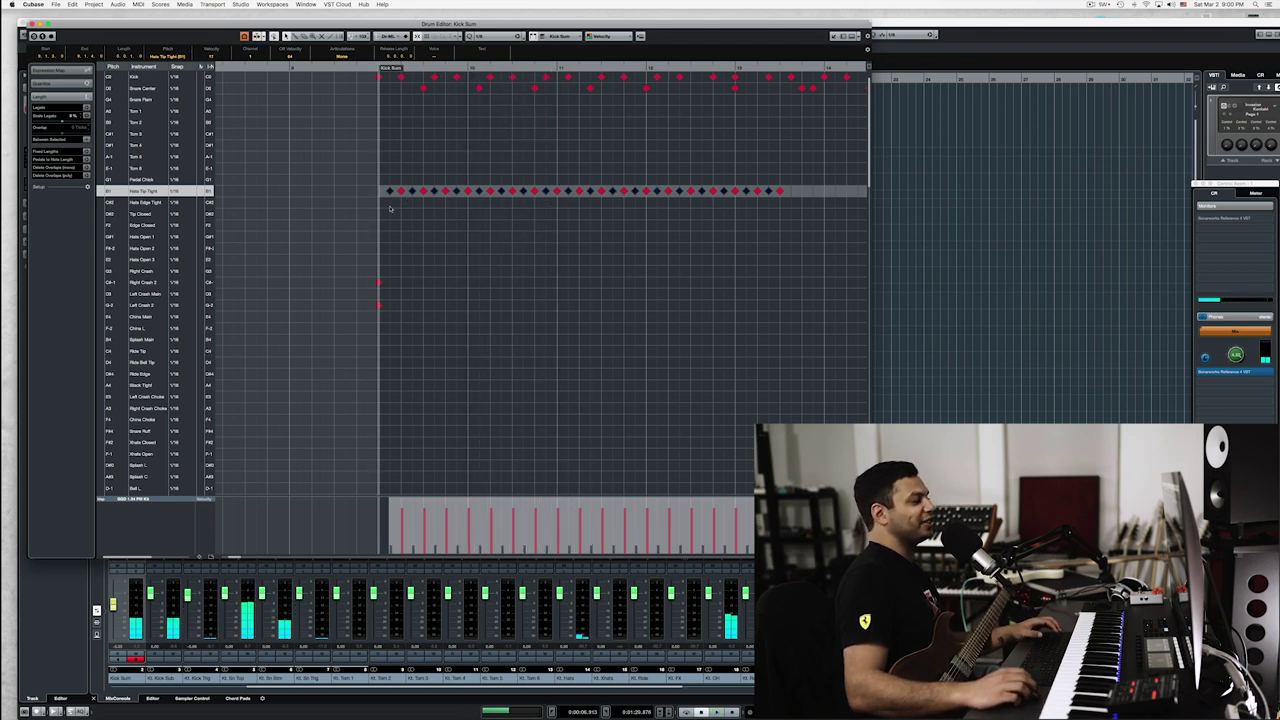
# Draw a soft extra Hats Tip Tight hit on the last sixteenth of bar 9
pyautogui.scroll(3, 467, 203)
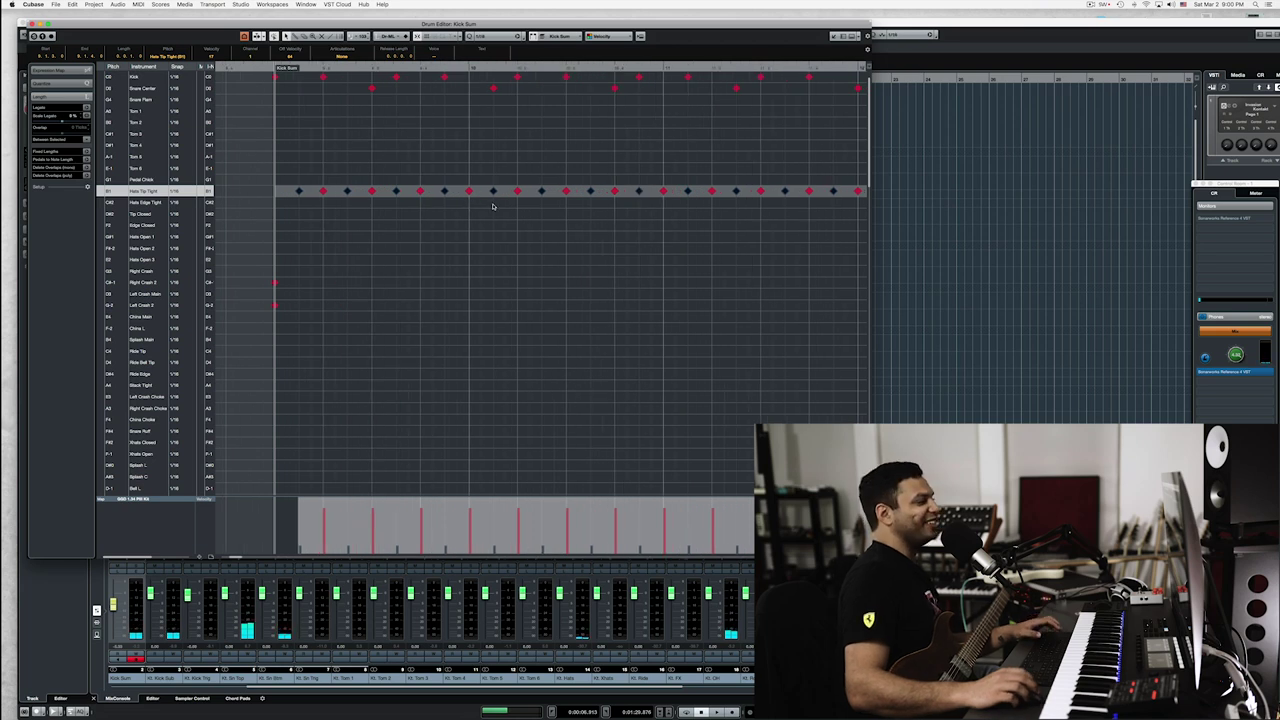
pyautogui.click(437, 214)
pyautogui.press('space')
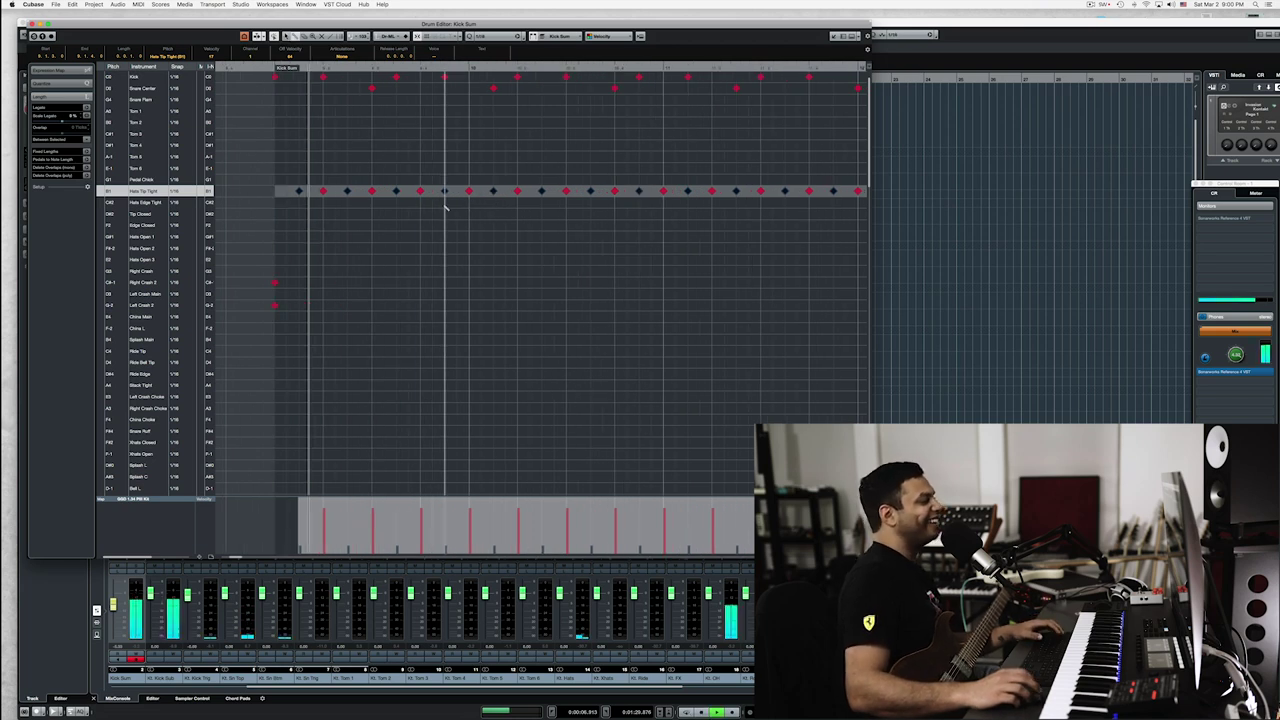
pyautogui.click(458, 192)
pyautogui.press('space')
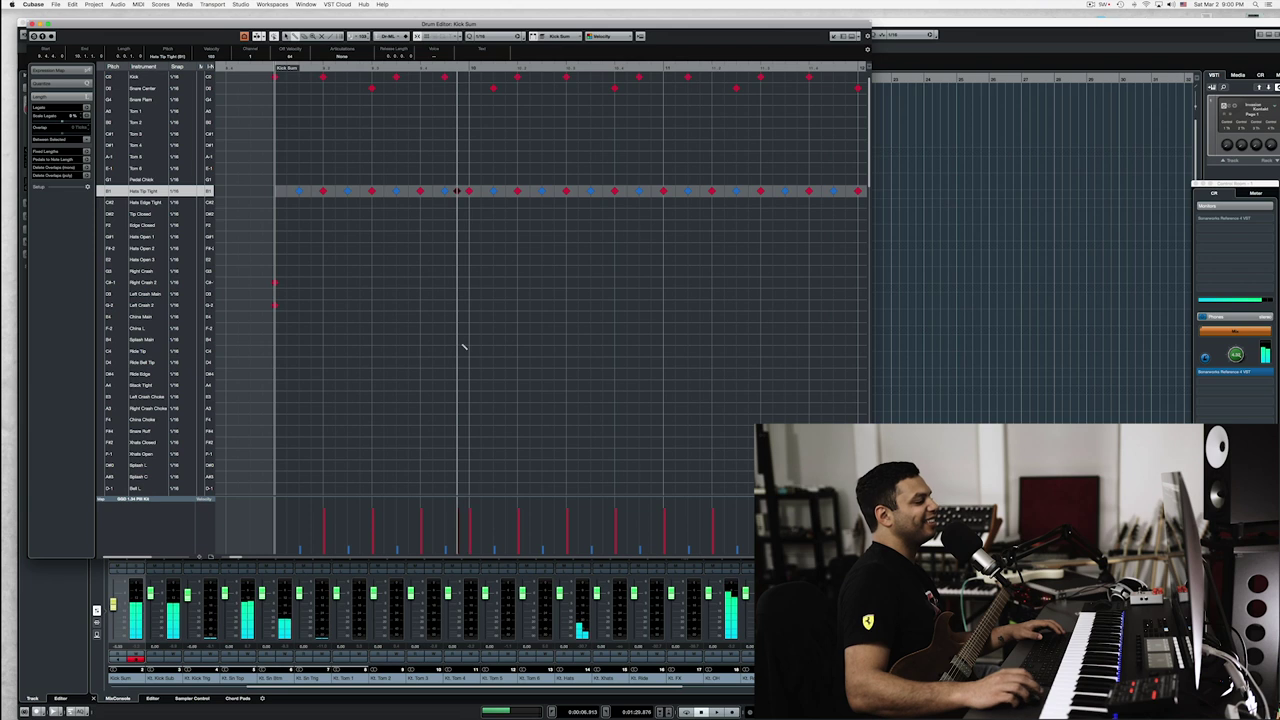
# Draw a soft Hats Tip Tight hit on the last sixteenth of bar 10, beat 3, and audition it
pyautogui.press('space')
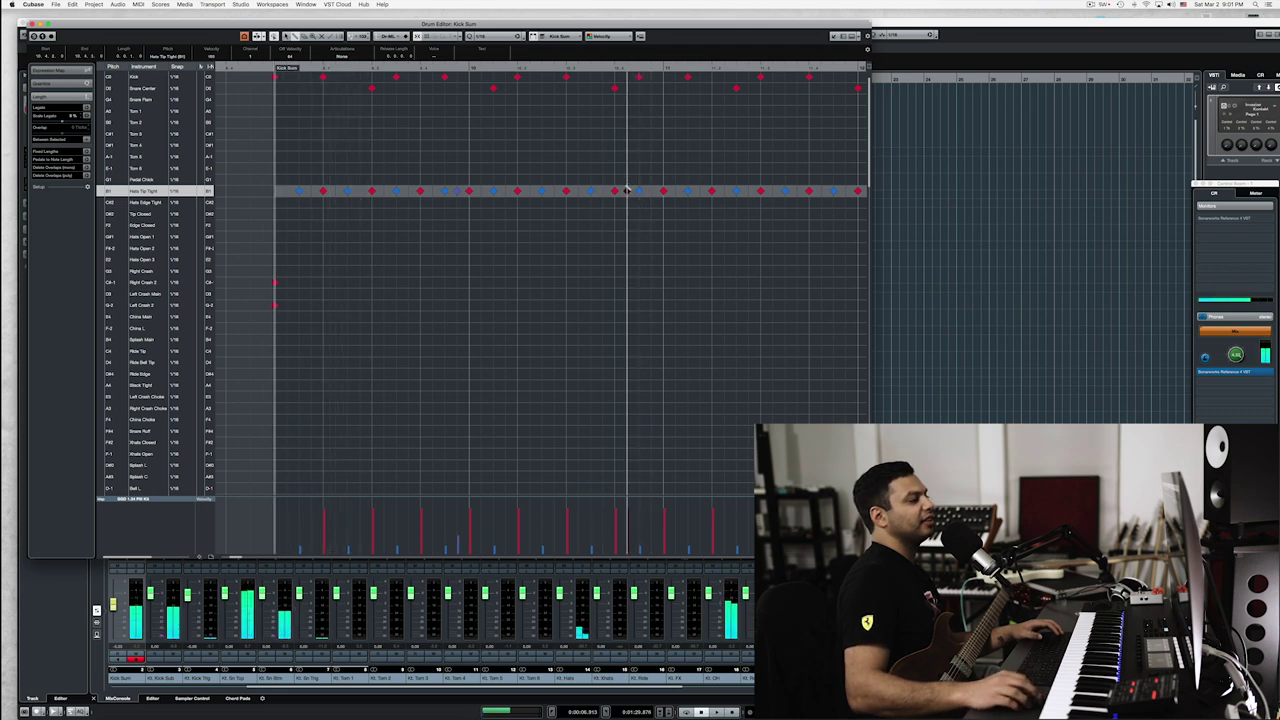
pyautogui.click(603, 190)
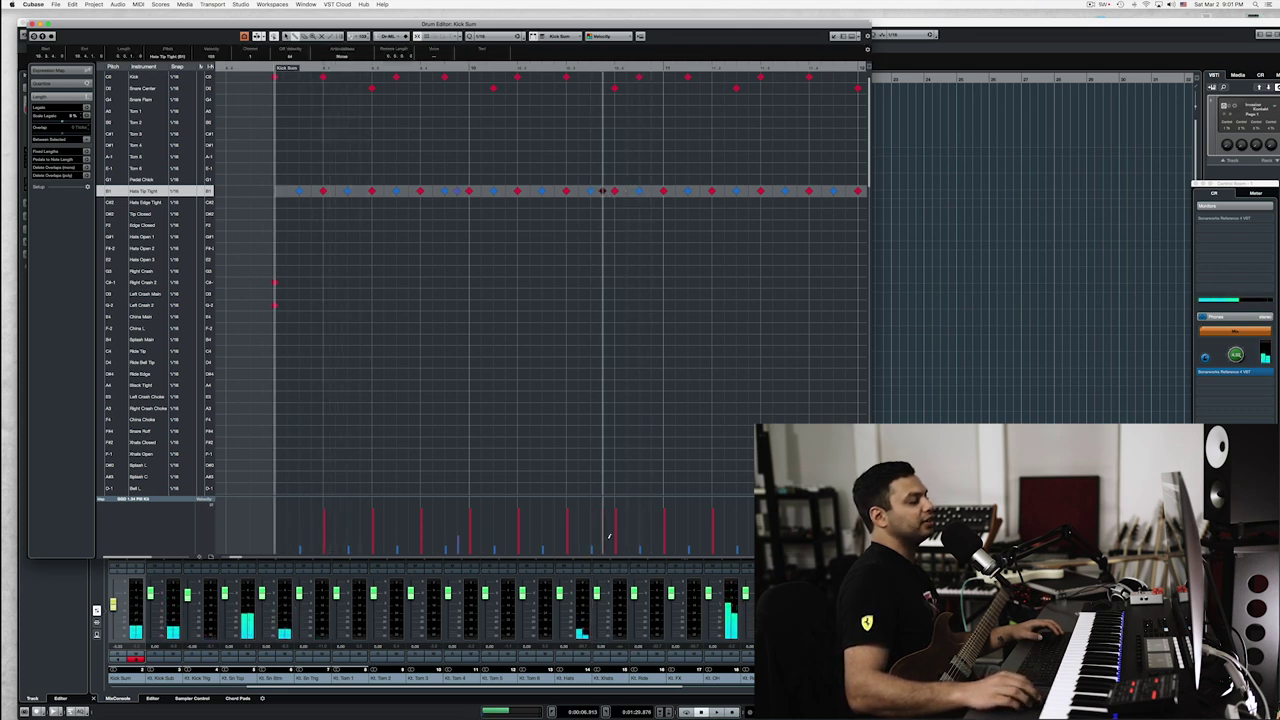
pyautogui.press('space')
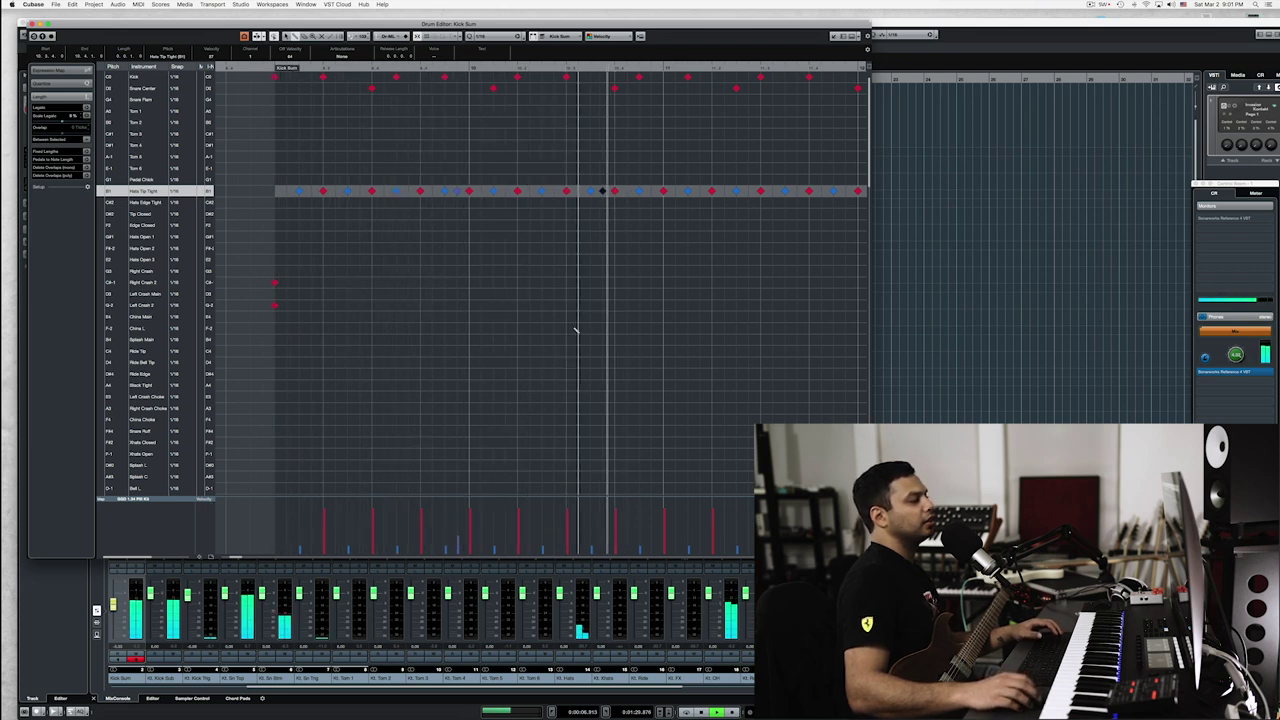
pyautogui.press('space')
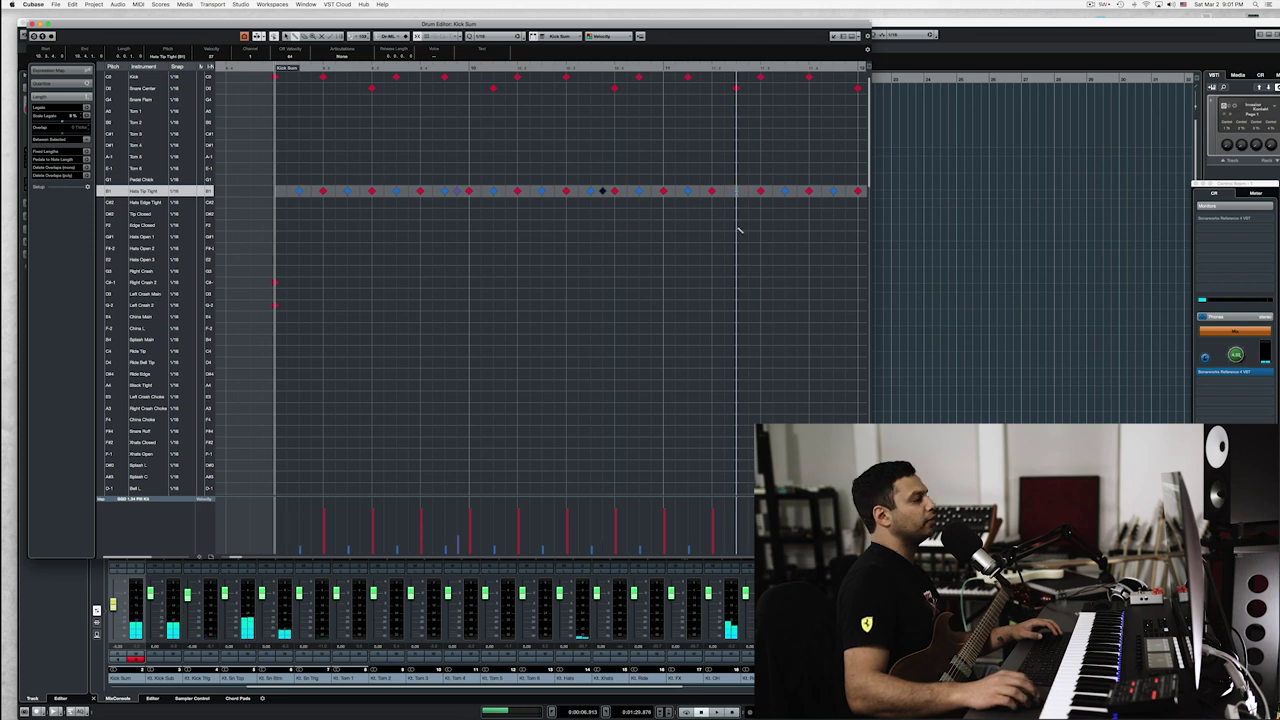
# Replace the off-beat Hats Tip Tight hit after bar 11, beat 2 with a Hats Open 3 hit, and audition the passage
pyautogui.click(737, 260)
pyautogui.press('space')
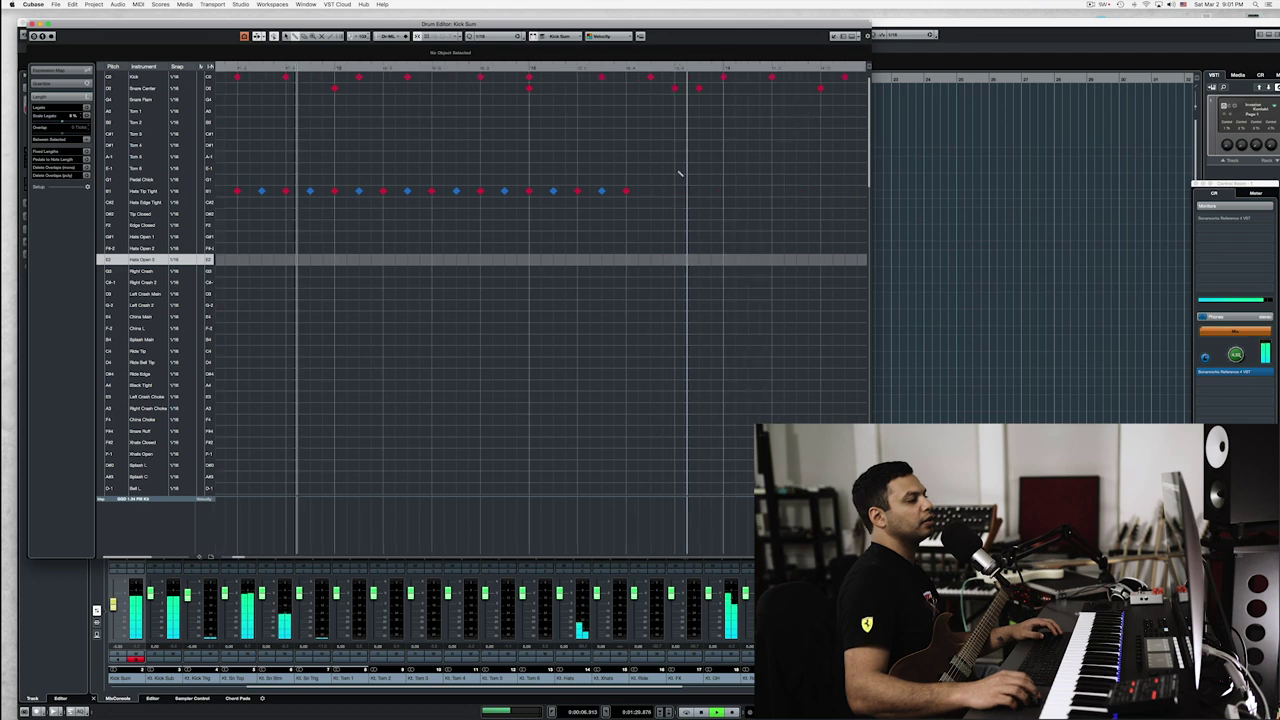
pyautogui.press('space')
pyautogui.hscroll(4, 514, 116)
pyautogui.press('space')
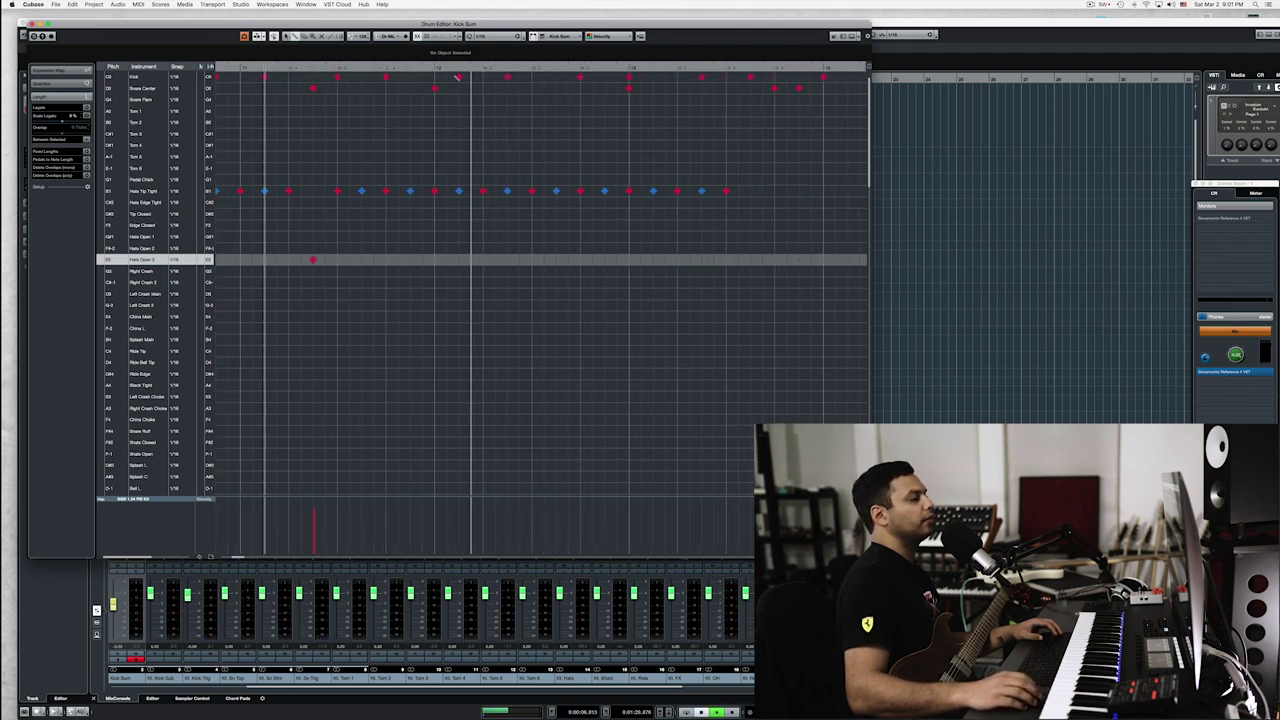
pyautogui.moveTo(386, 69); pyautogui.dragTo(344, 69)
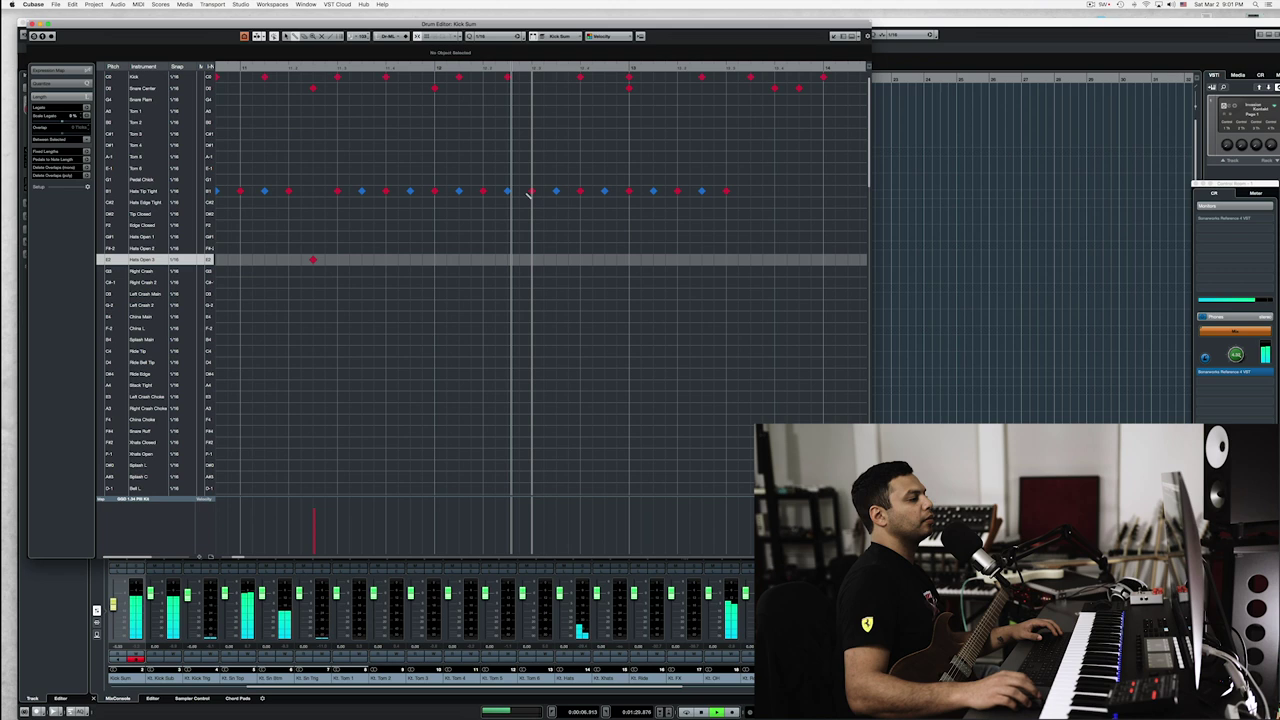
pyautogui.press('space')
# Draw a low-velocity Hats Tip Tight hit on the last sixteenth of bar 12, beat 3, and play it back
pyautogui.click(566, 191)
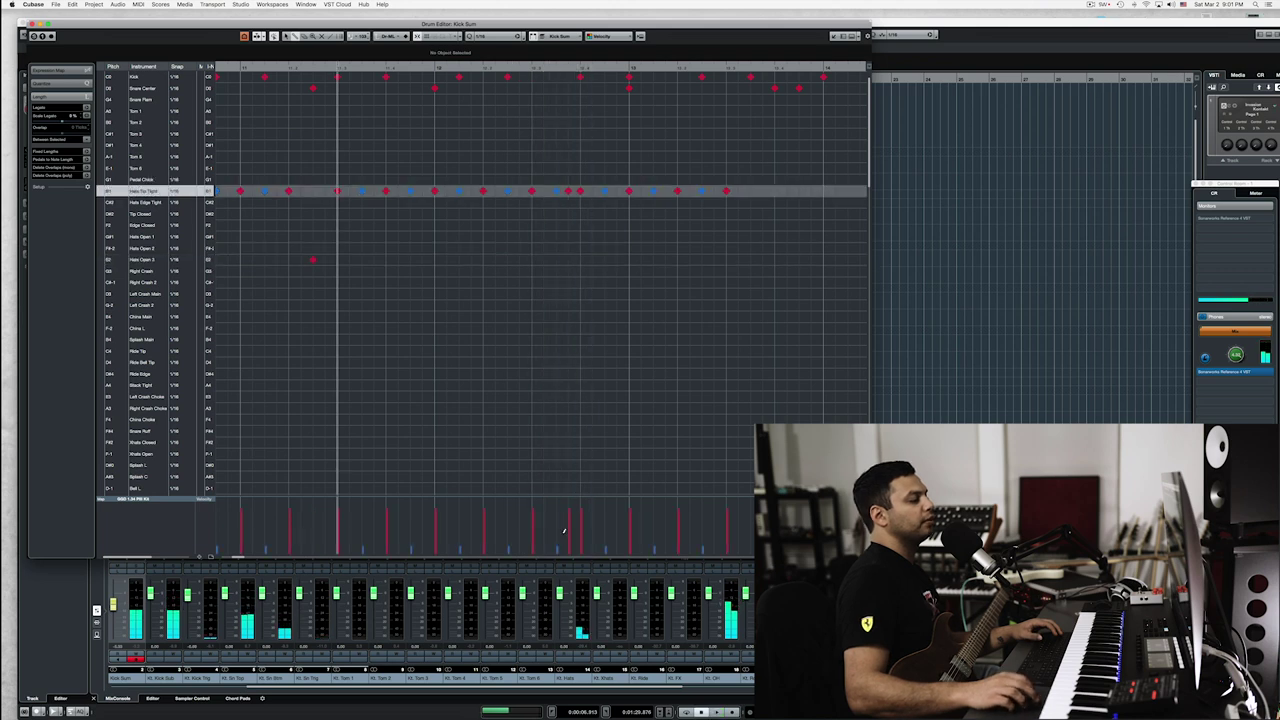
pyautogui.press('space')
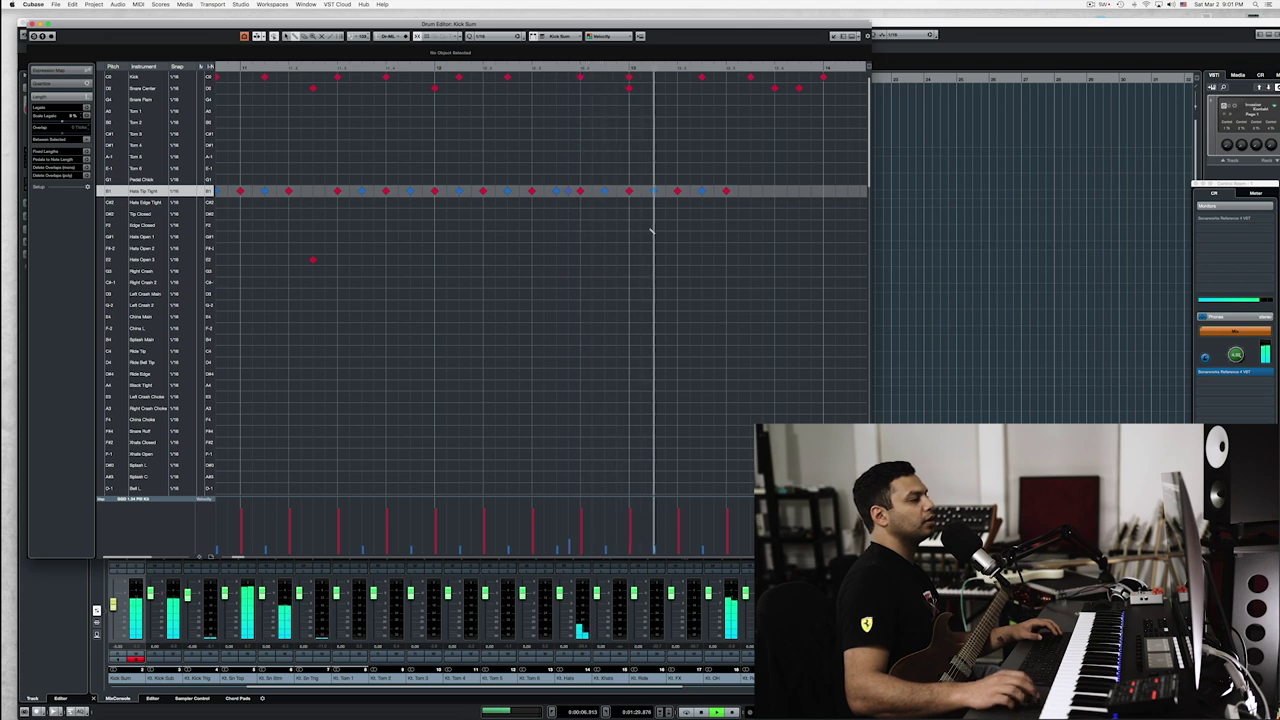
pyautogui.press('space')
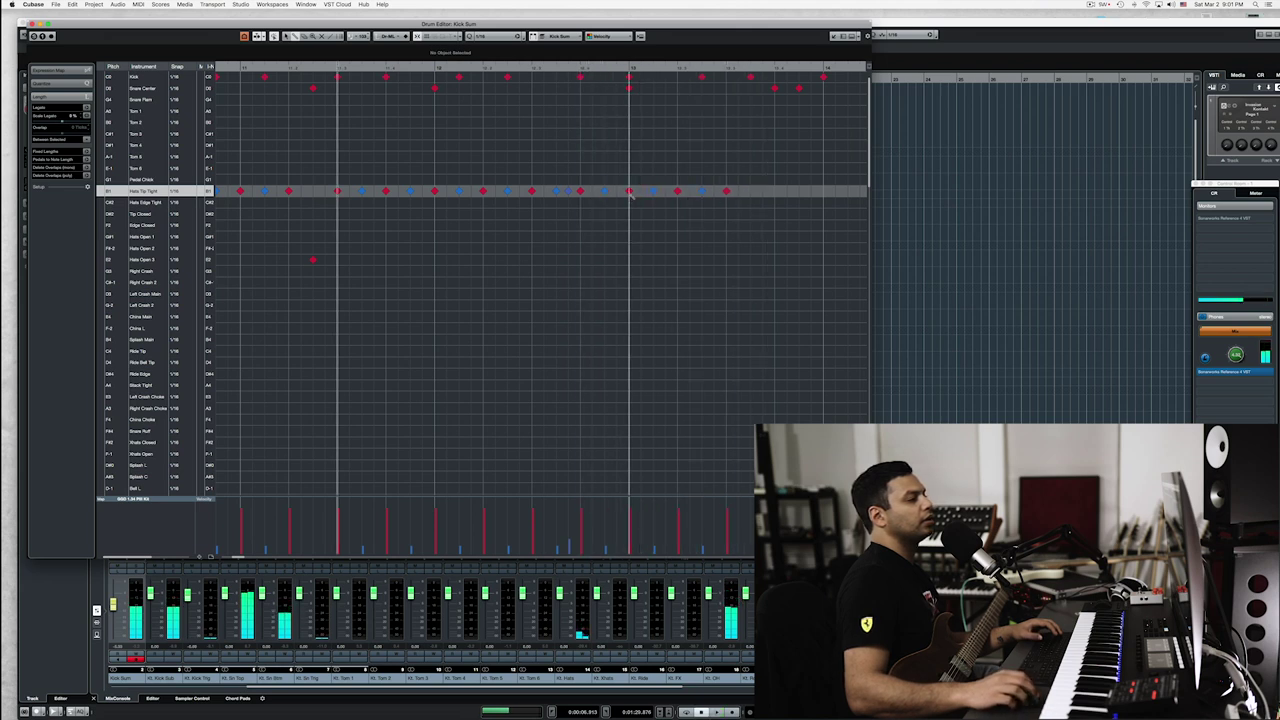
# Replace the Hats Tip Tight hit at the start of bar 13 with a Hats Open 2 hit, and audition the change
pyautogui.click(630, 190)
pyautogui.click(629, 248)
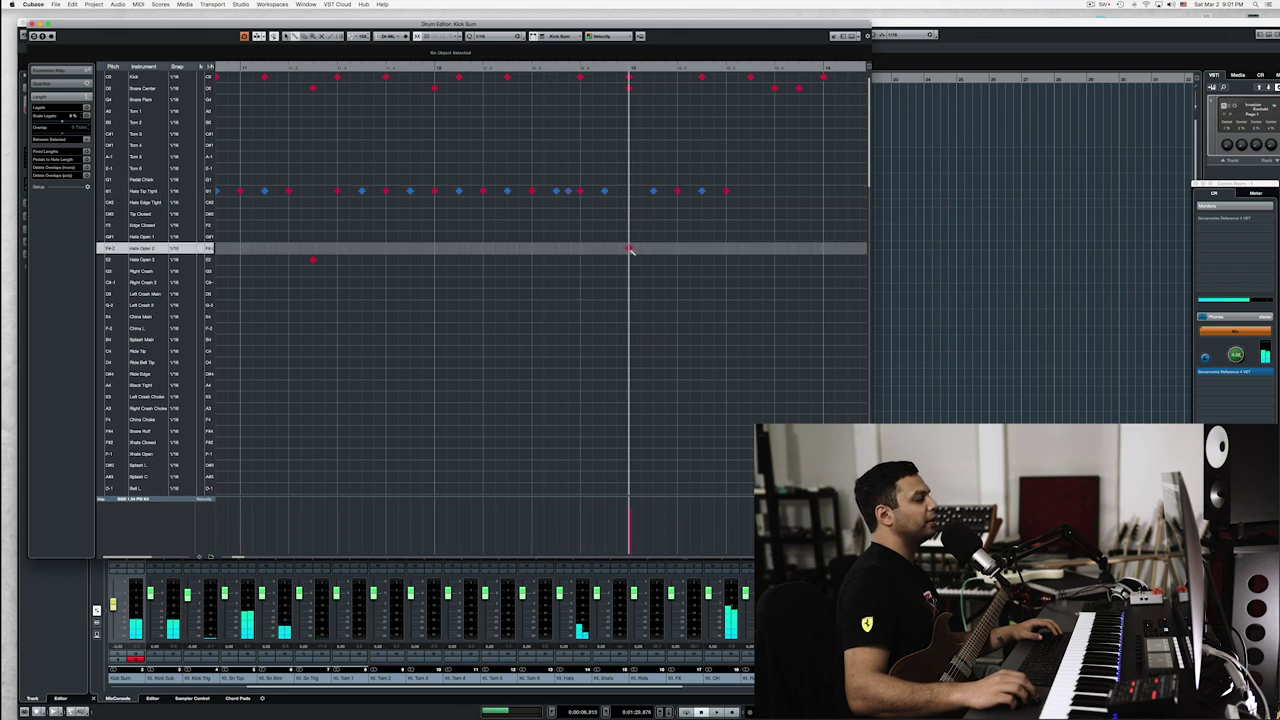
pyautogui.press('space')
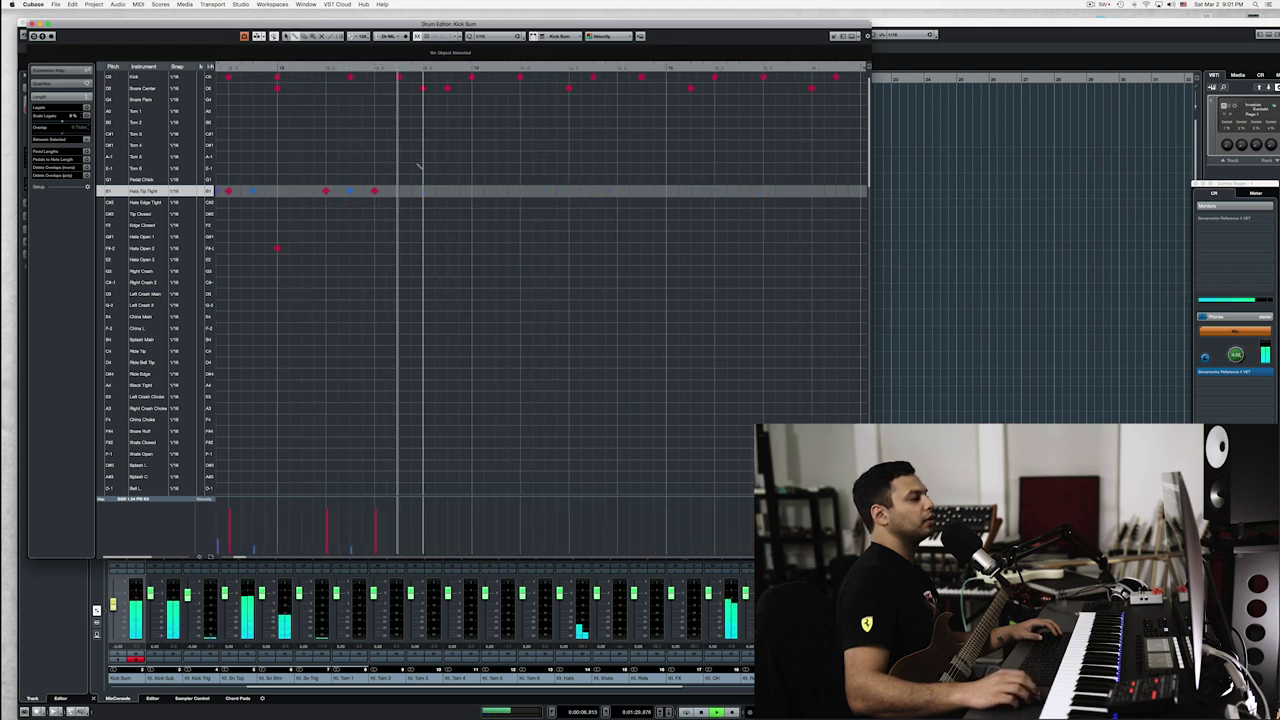
pyautogui.press('space')
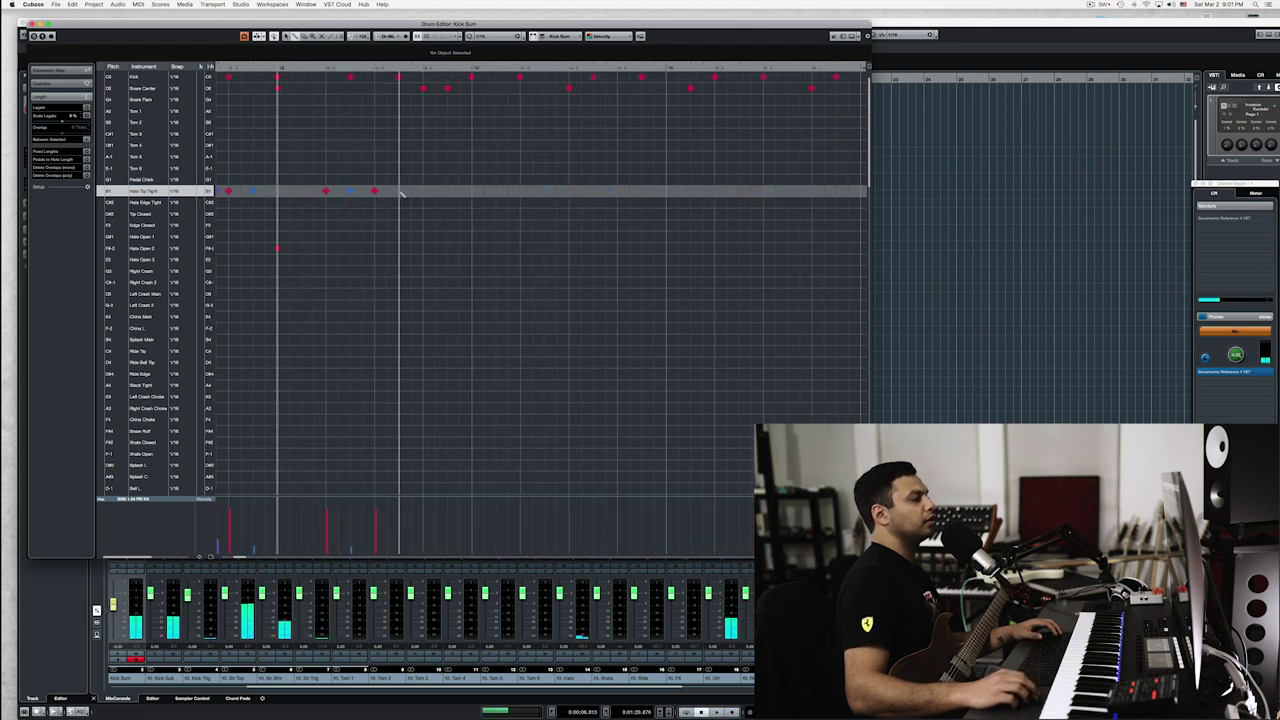
# Fill bar 13, beat 3 with three more sixteenth-note Hats Tip Tight hits in rising velocities, and play them back
pyautogui.click(387, 191)
pyautogui.click(399, 191)
pyautogui.click(411, 191)
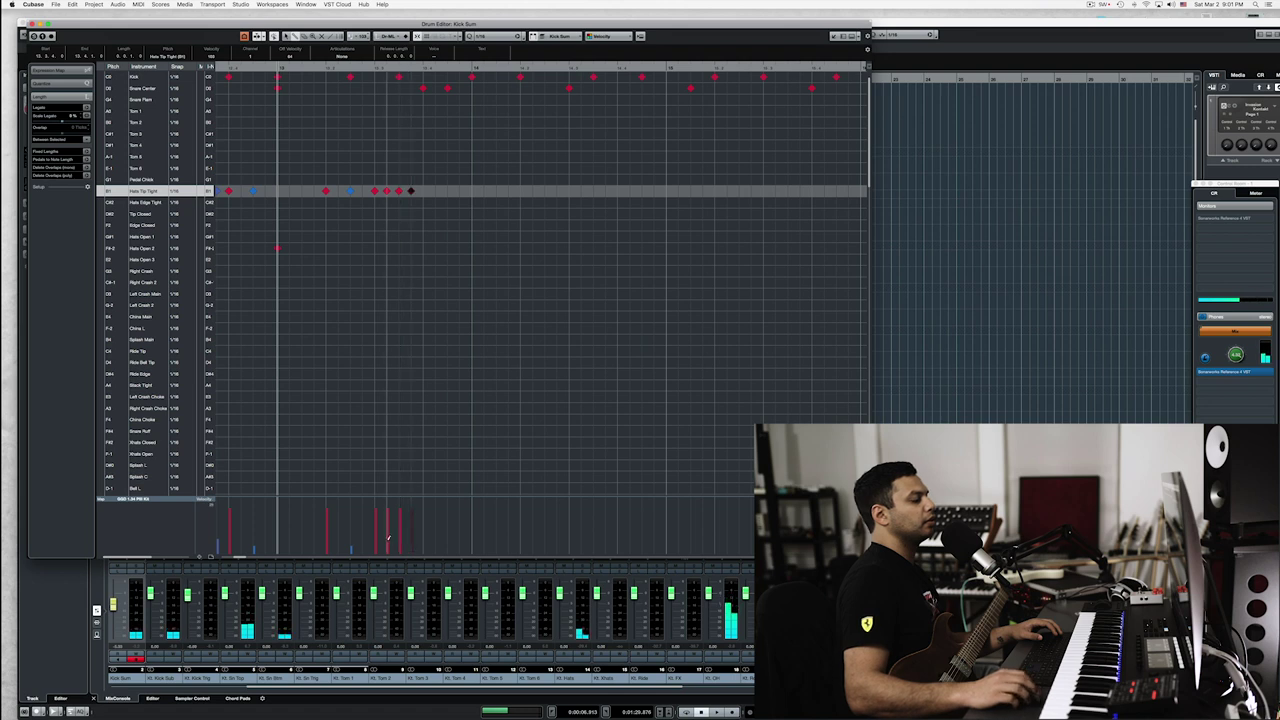
pyautogui.moveTo(390, 541); pyautogui.dragTo(400, 543)
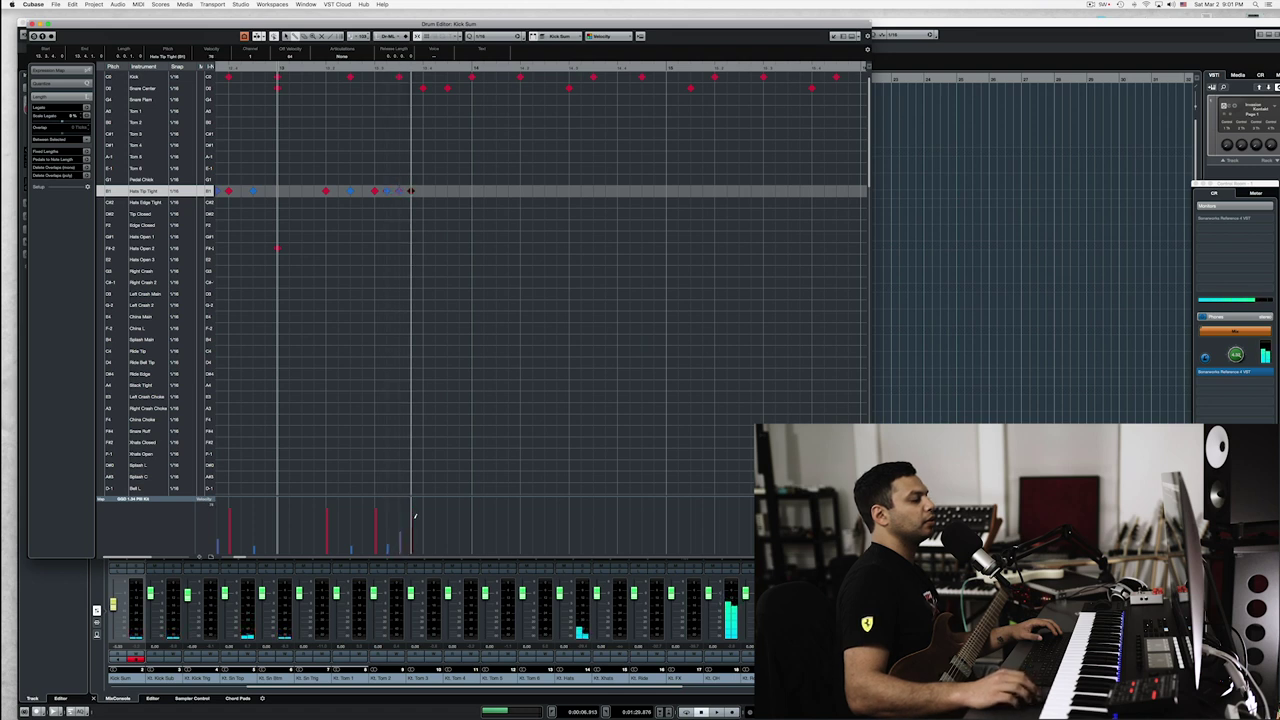
pyautogui.press('space')
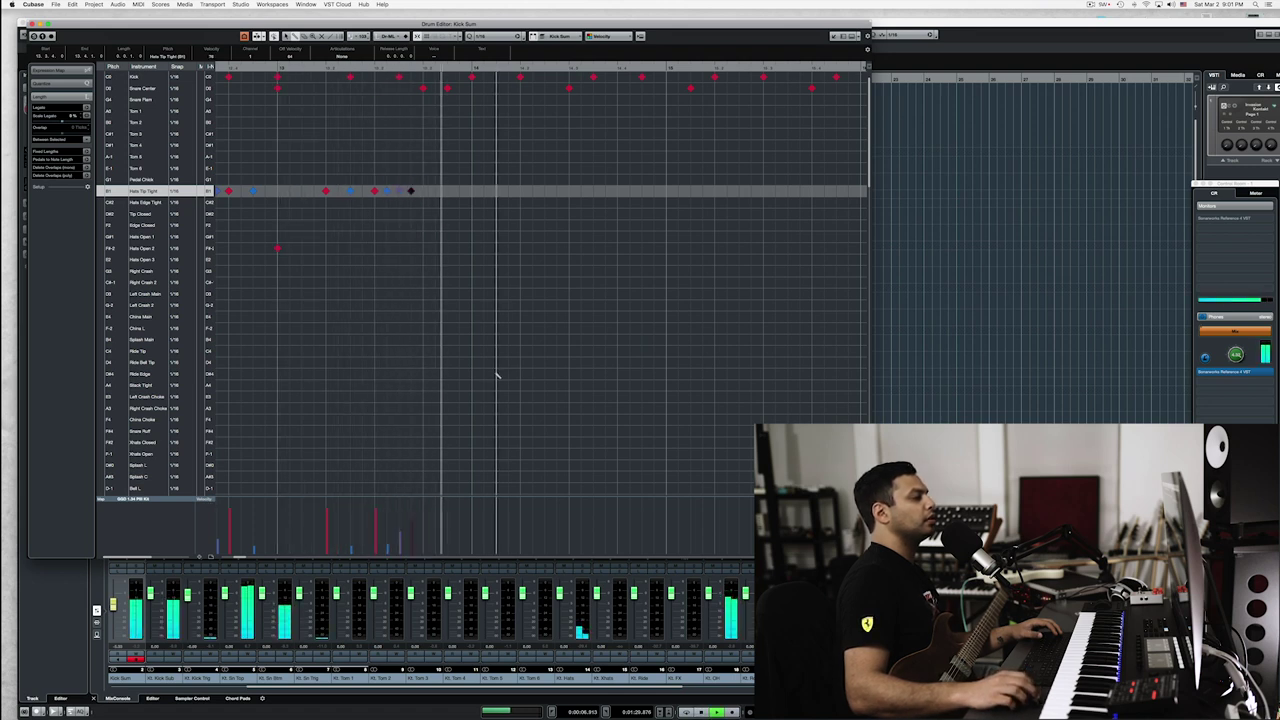
# Draw a Hats Open 2 hit on bar 13, beat 4 and a Pedal Chick hit on the following off-beat eighth
pyautogui.click(423, 68)
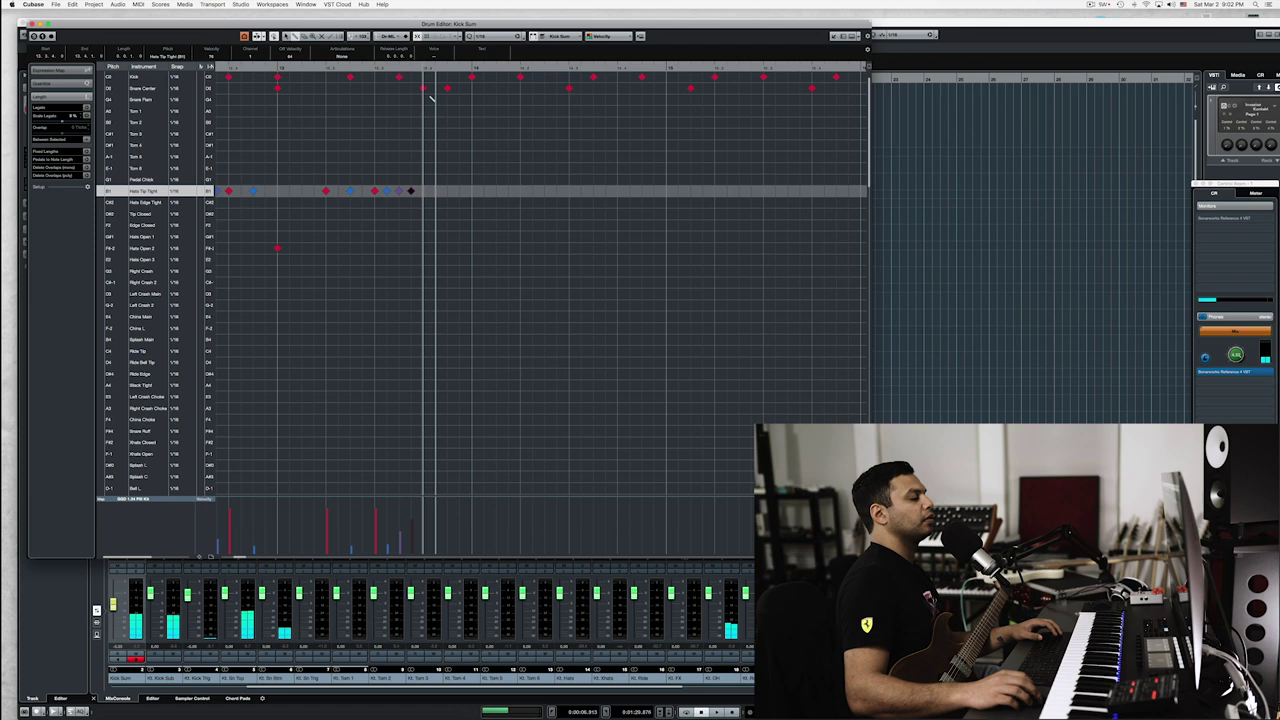
pyautogui.click(422, 259)
pyautogui.click(424, 249)
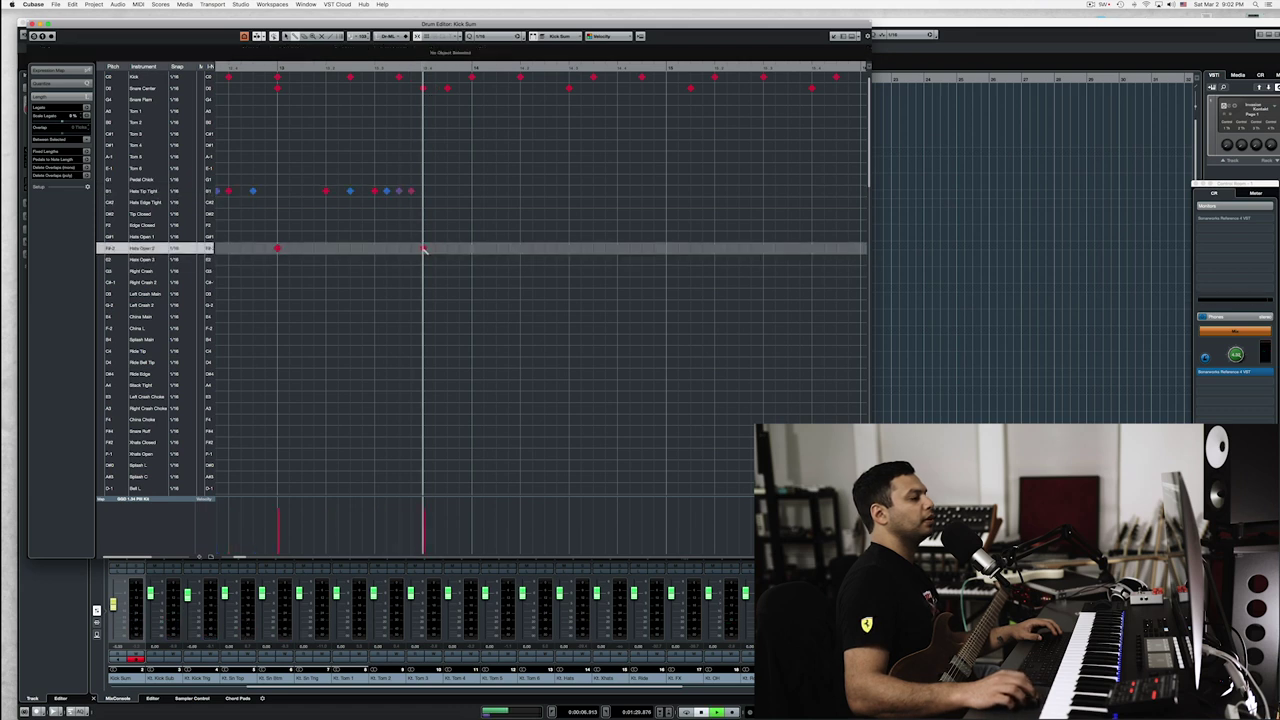
pyautogui.click(447, 168)
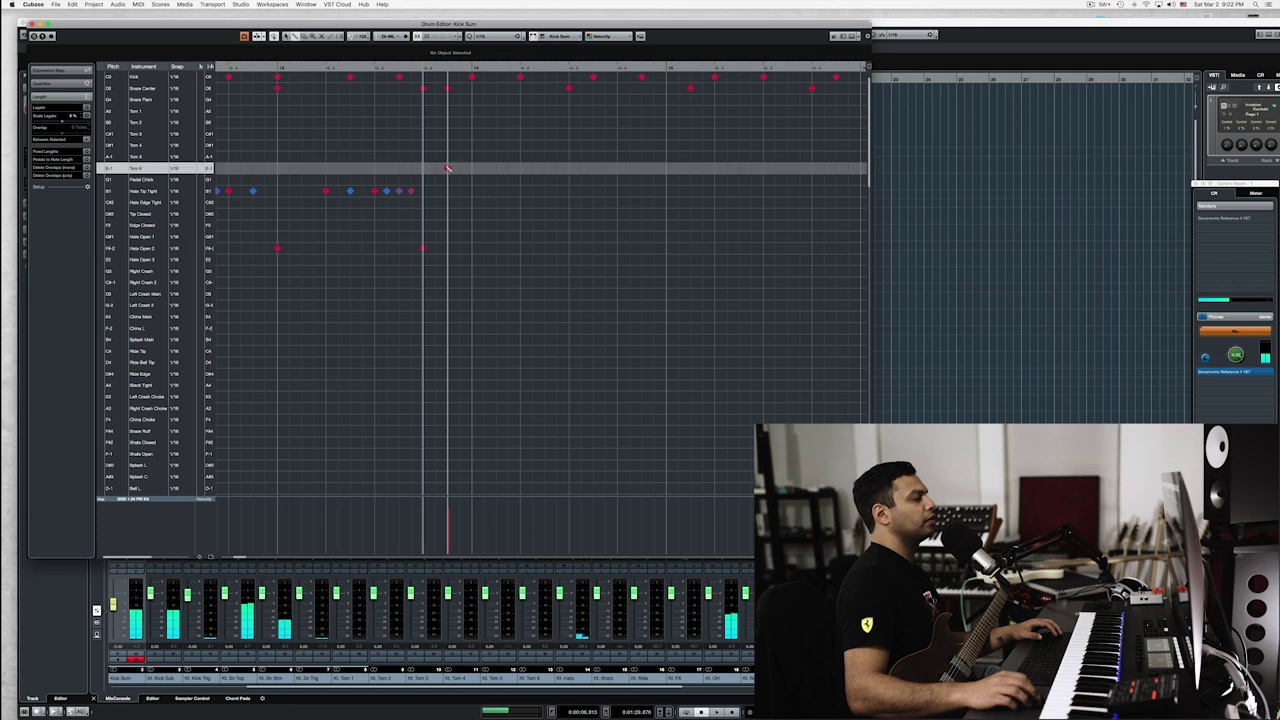
pyautogui.click(447, 179)
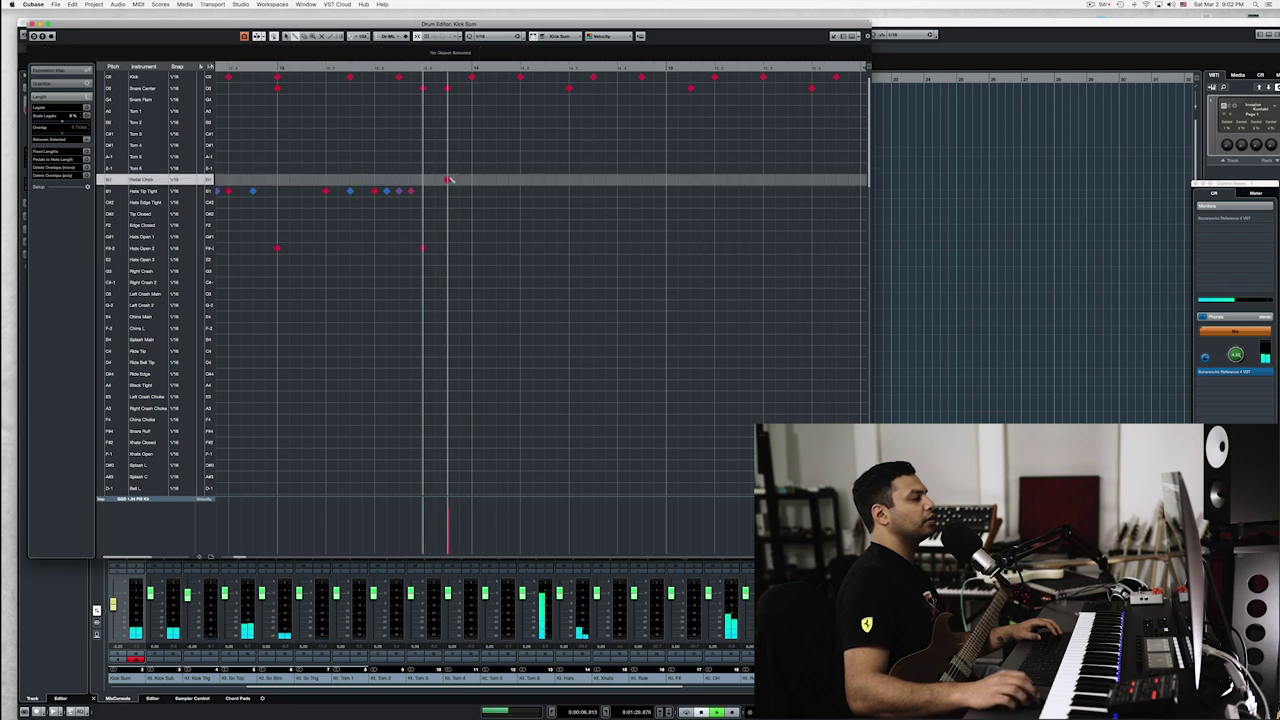
# Copy all crash, hi-hat and pedal hits from bars 9 to 13 and paste them at bar 14
pyautogui.press('g')
pyautogui.press('g')
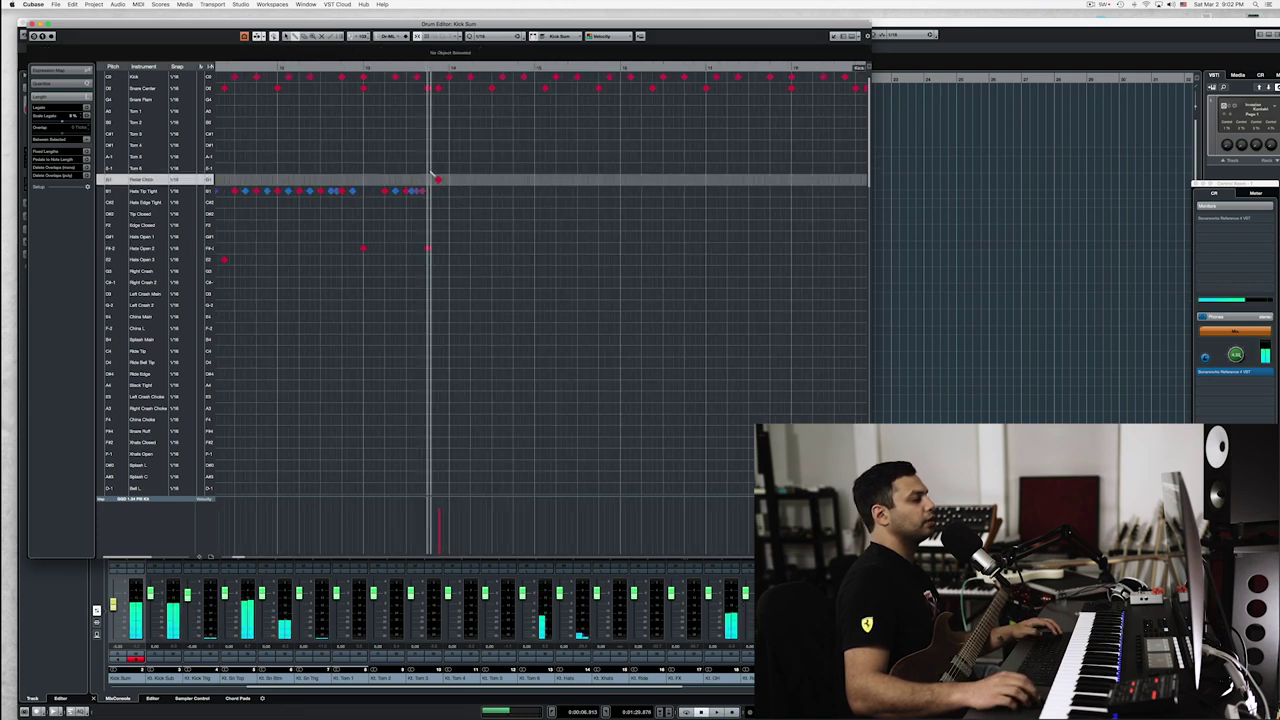
pyautogui.hscroll(-3, 431, 172)
pyautogui.press('1')
pyautogui.moveTo(311, 329); pyautogui.dragTo(747, 158)
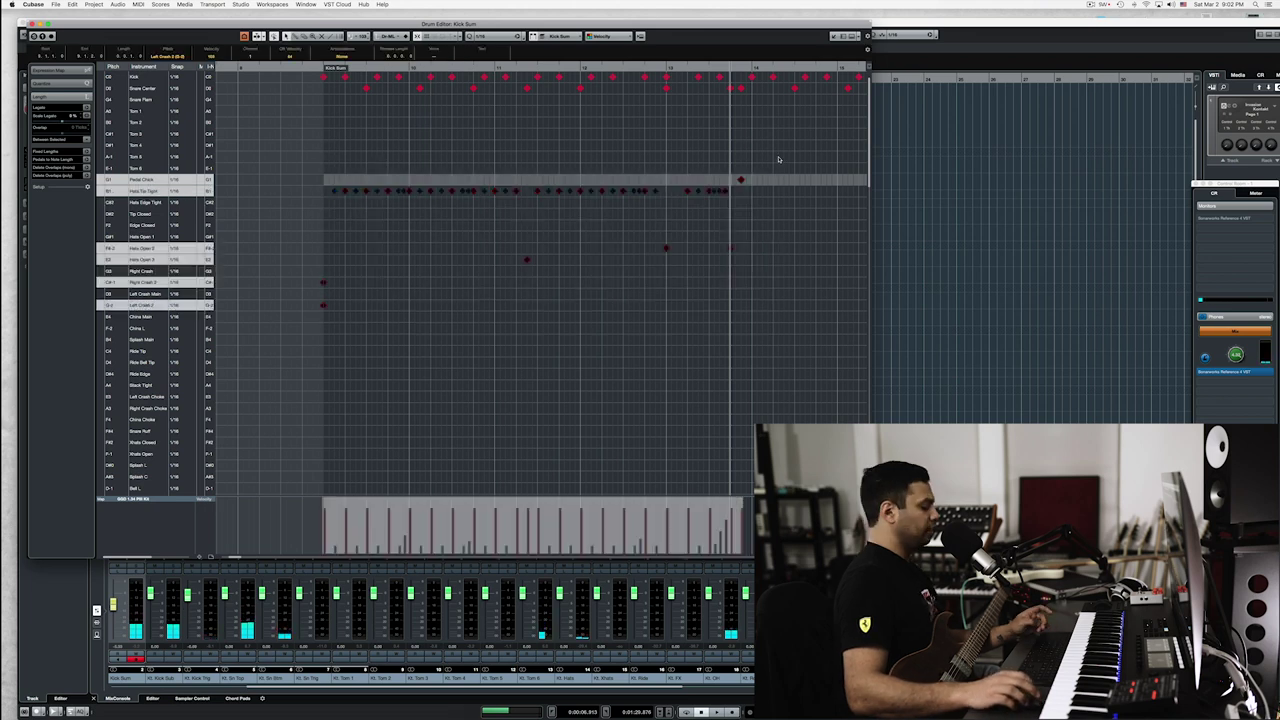
pyautogui.click(751, 70)
pyautogui.press('super+v')
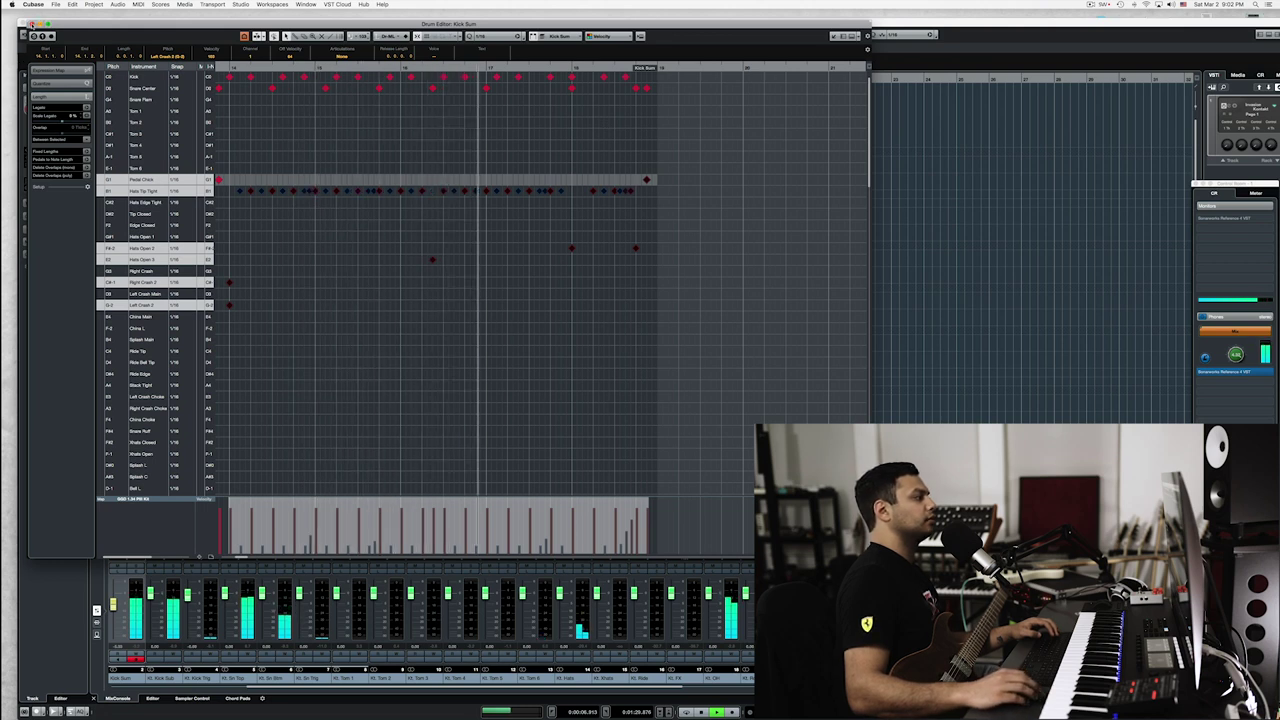
# Return to the project arrangement, audition the drums with the guitars around bars 13 and 14, and move the playback position to bar 9
pyautogui.press('Return')
pyautogui.hscroll(10, 430, 615)
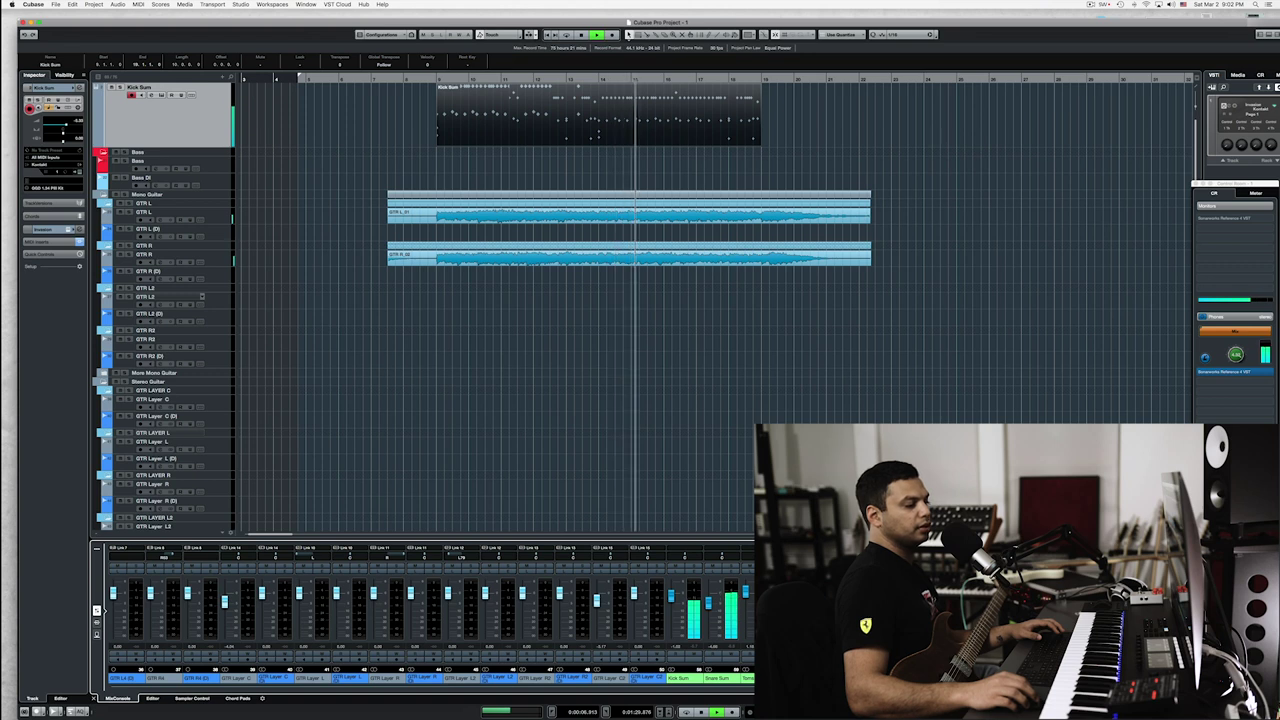
pyautogui.click(561, 79)
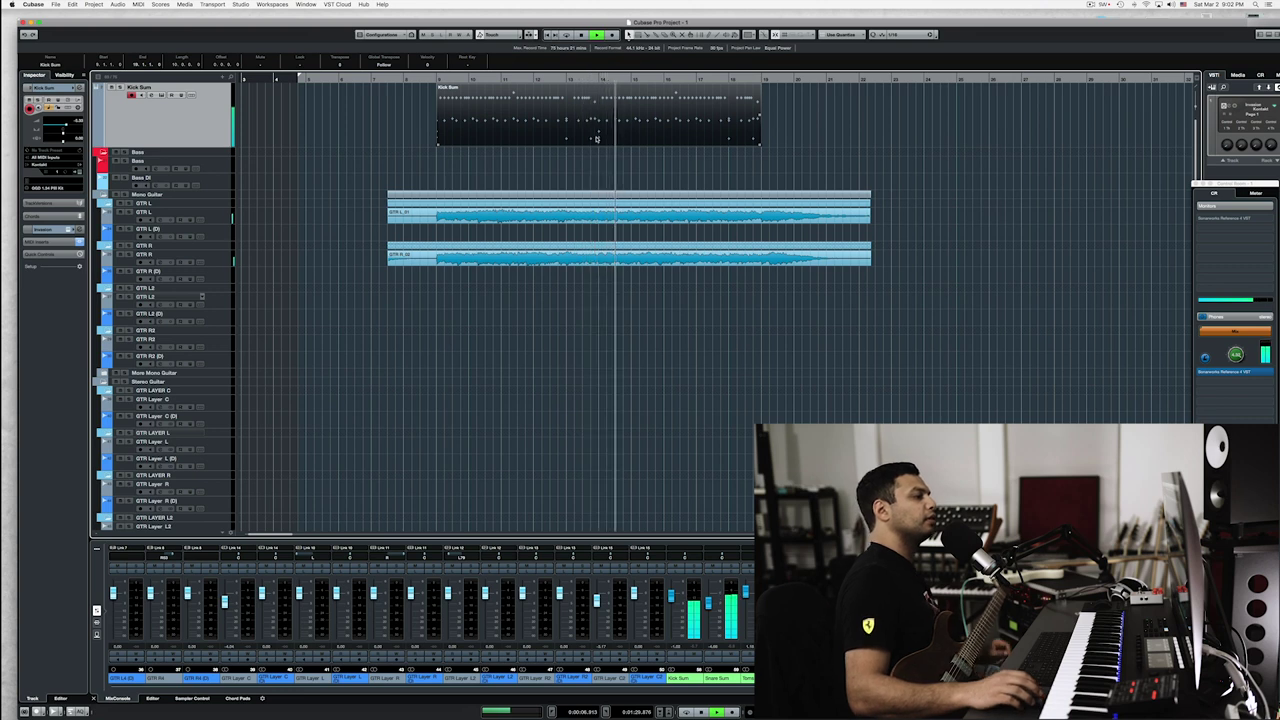
pyautogui.click(597, 79)
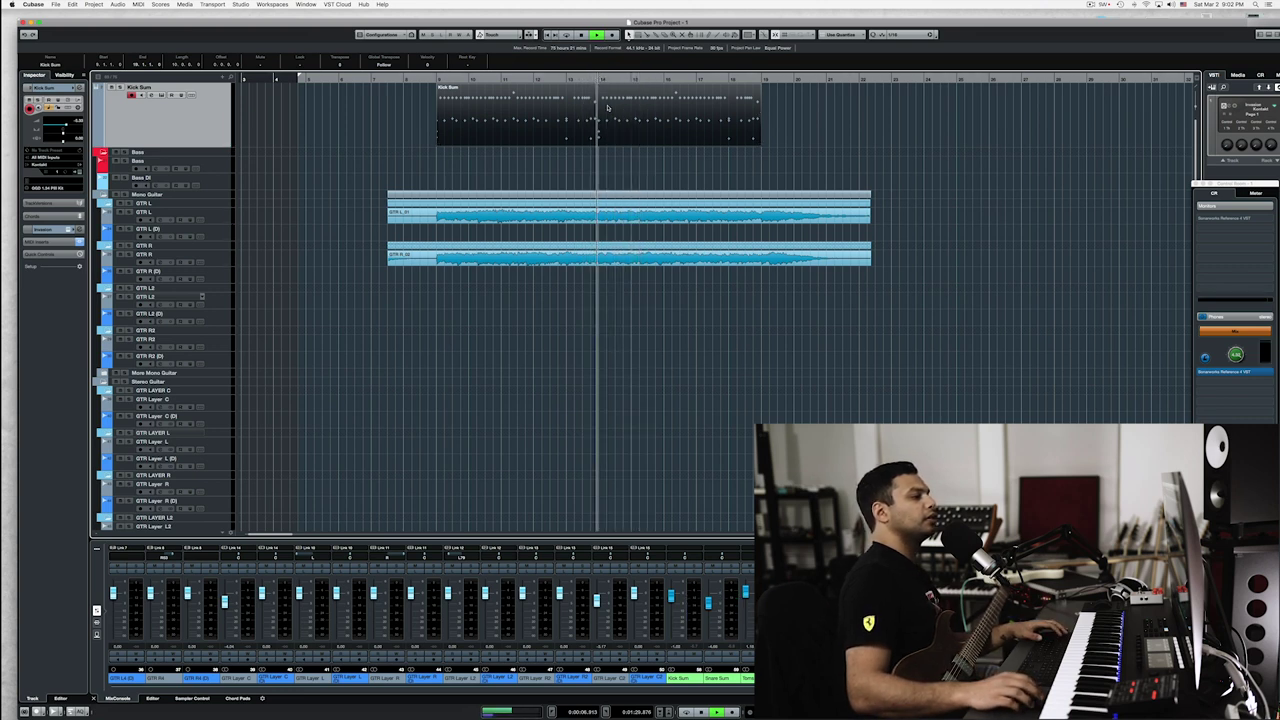
pyautogui.press('space')
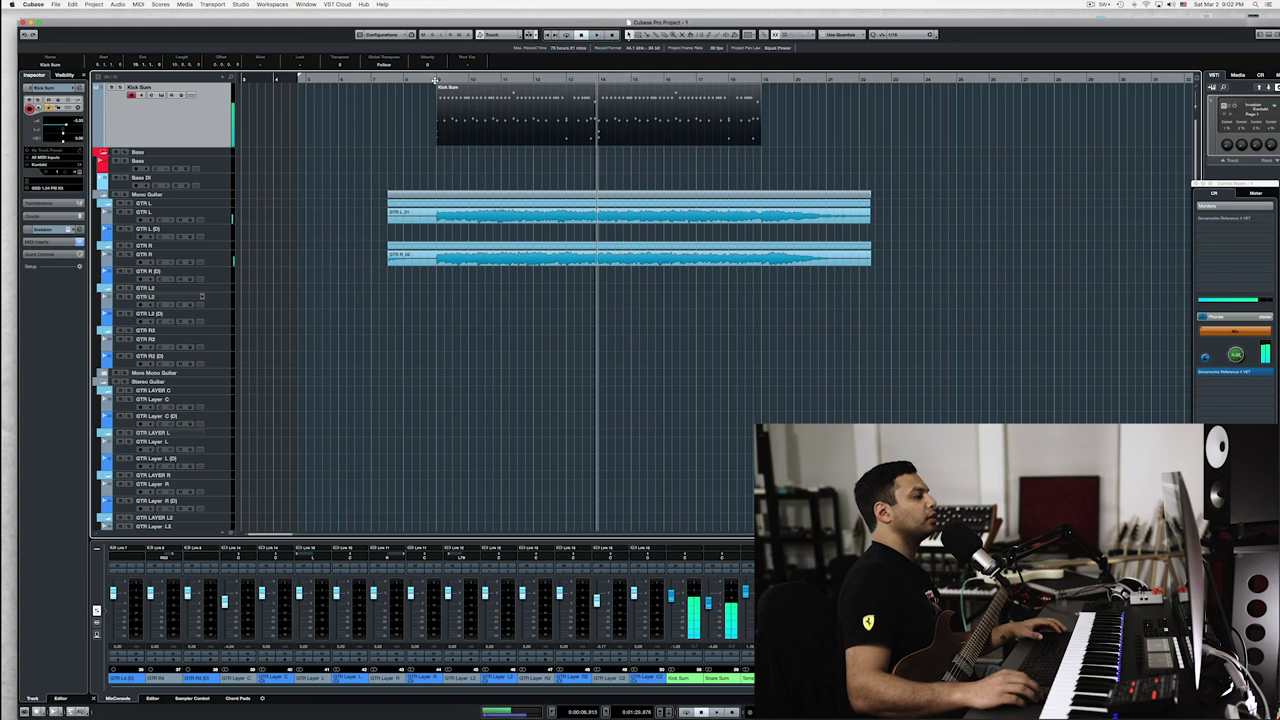
pyautogui.click(434, 80)
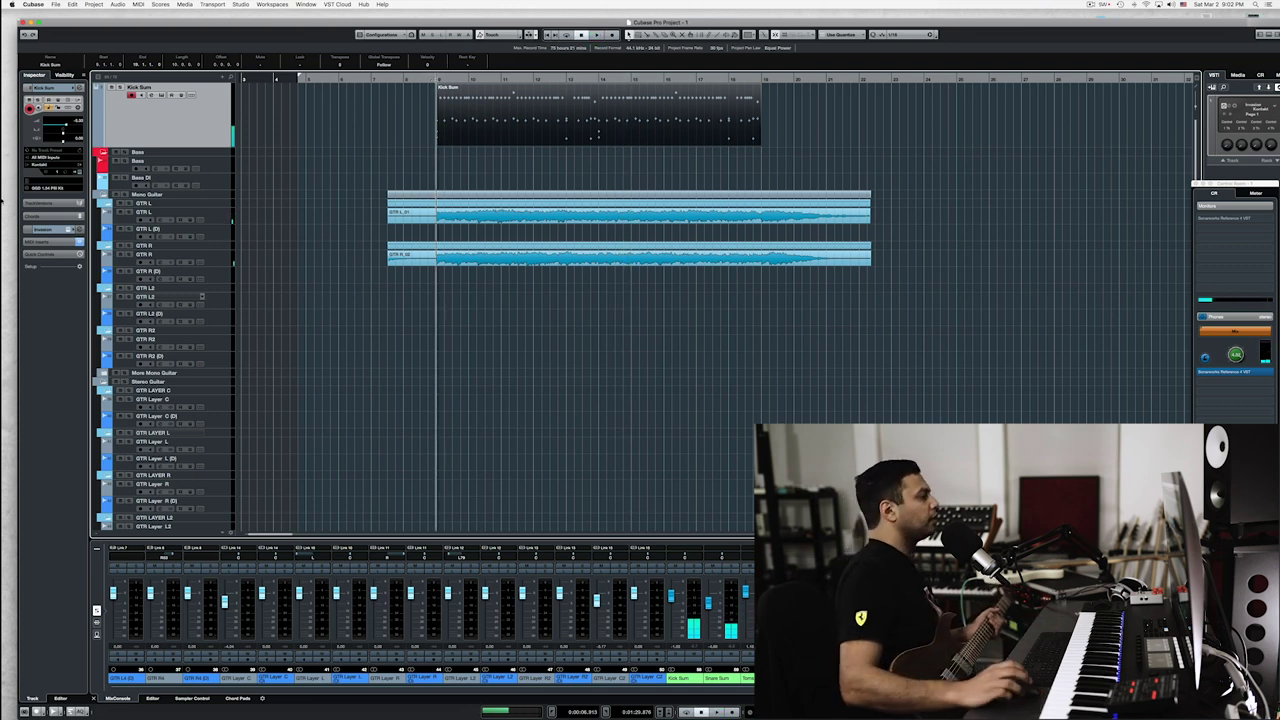
# Switch to Axe-Edit III, bypass the Delay block, open the Reverb block's settings, and return to Cubase
pyautogui.moveTo(4, 222)
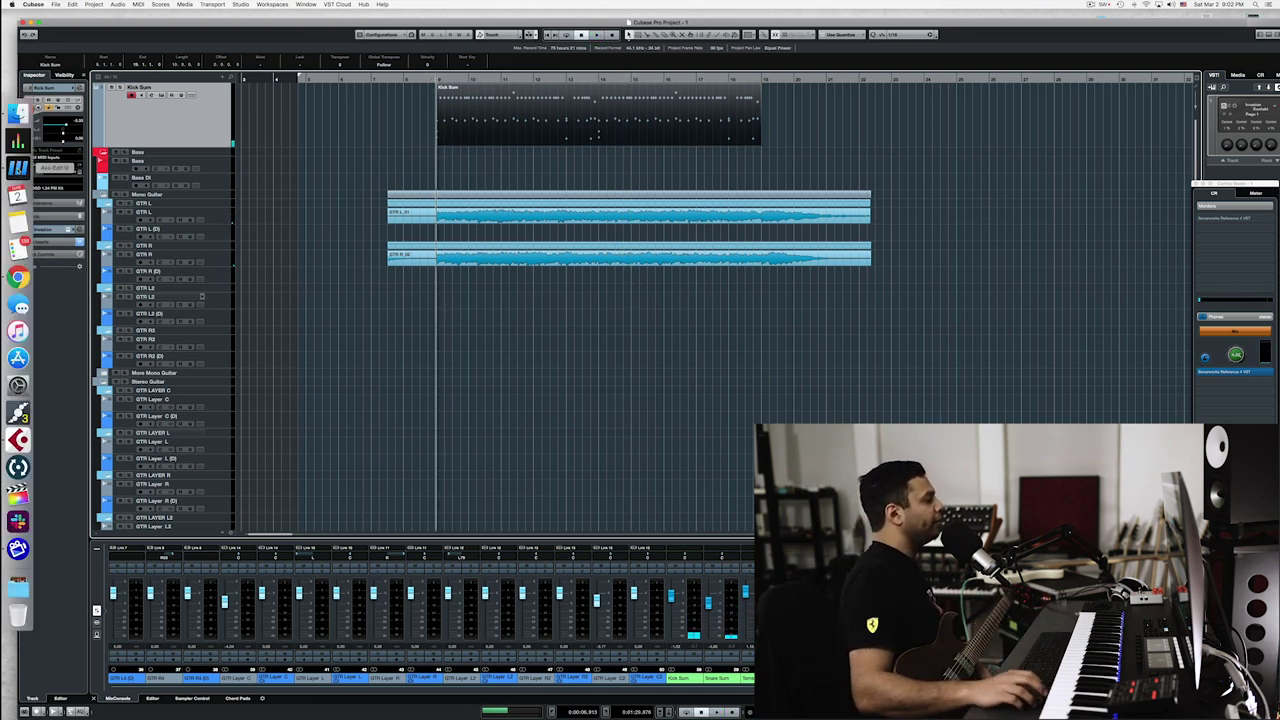
pyautogui.click(18, 168)
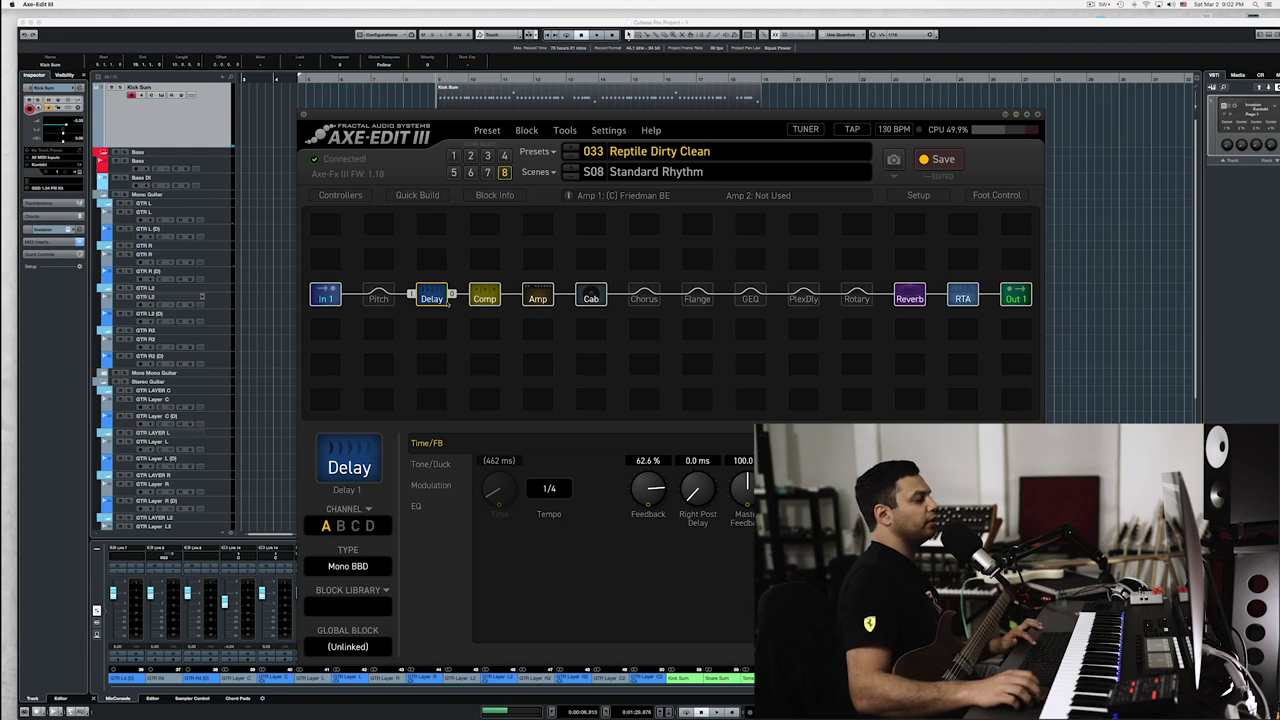
pyautogui.click(909, 294)
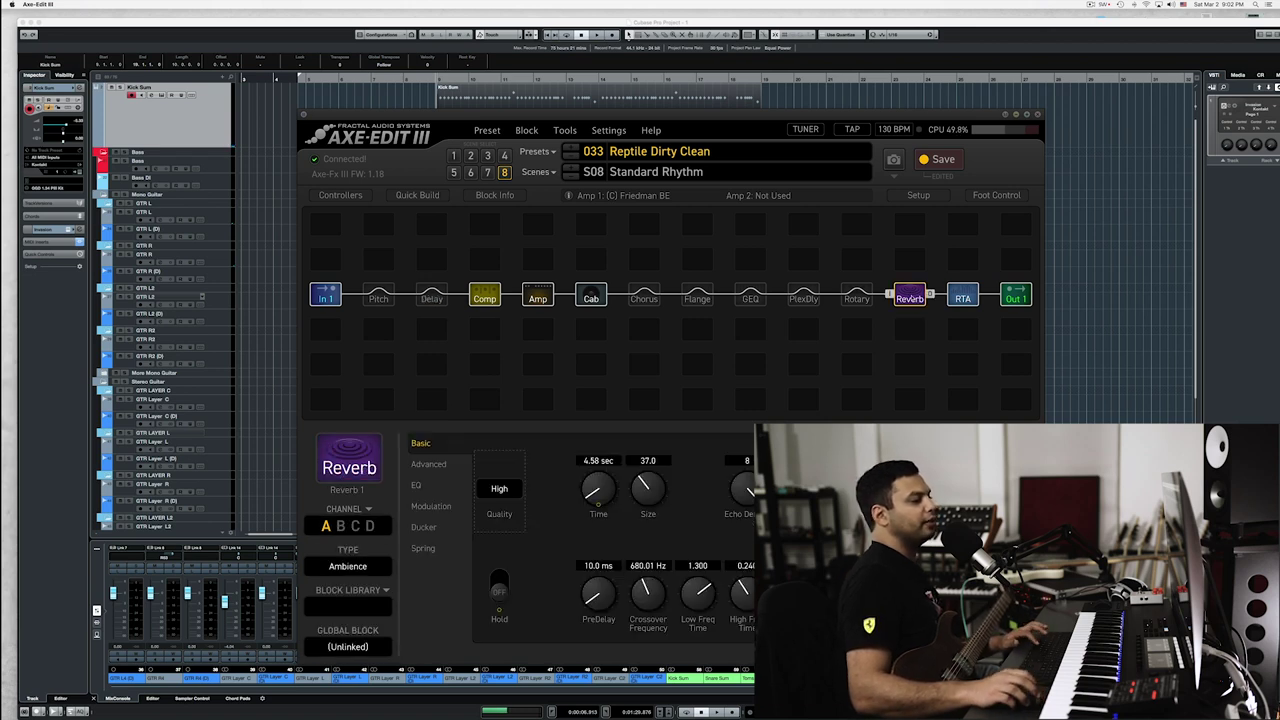
pyautogui.click(1107, 282)
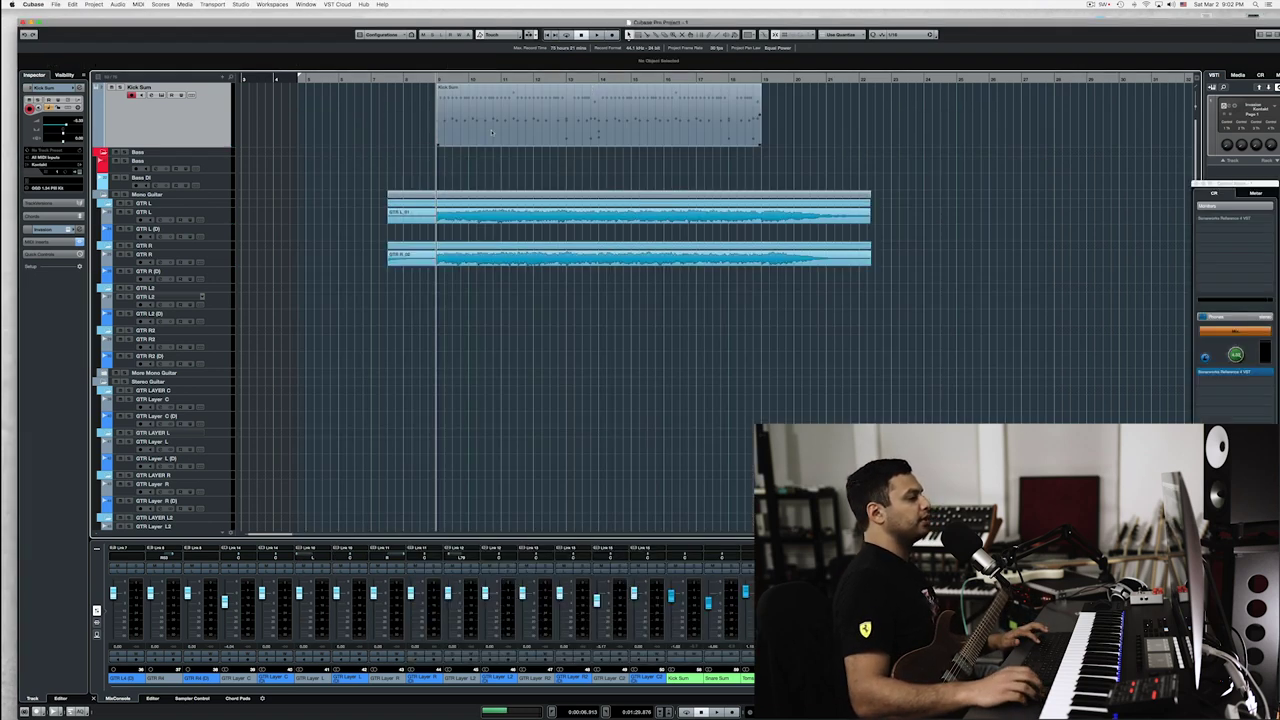
# Audition the drums and guitars from bar 9, and set the playback start to bar 8 for a lead-in
pyautogui.press('space')
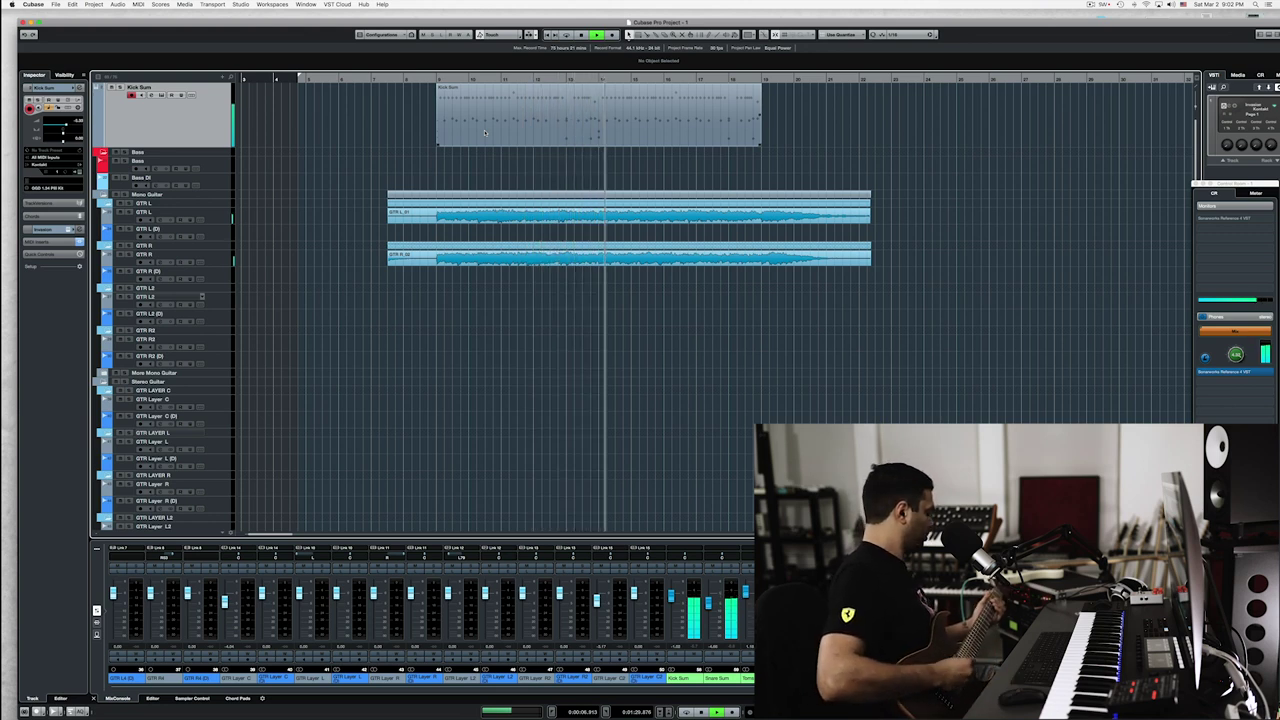
pyautogui.press('space')
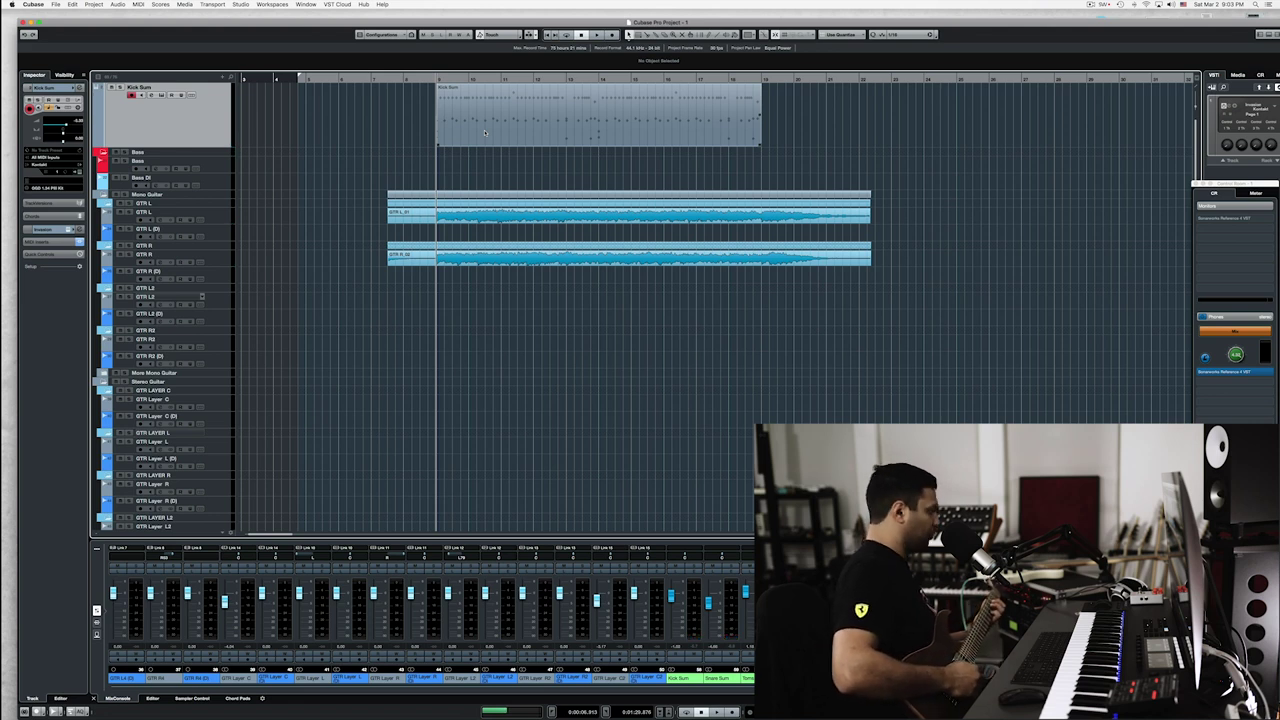
pyautogui.click(416, 80)
pyautogui.press('space')
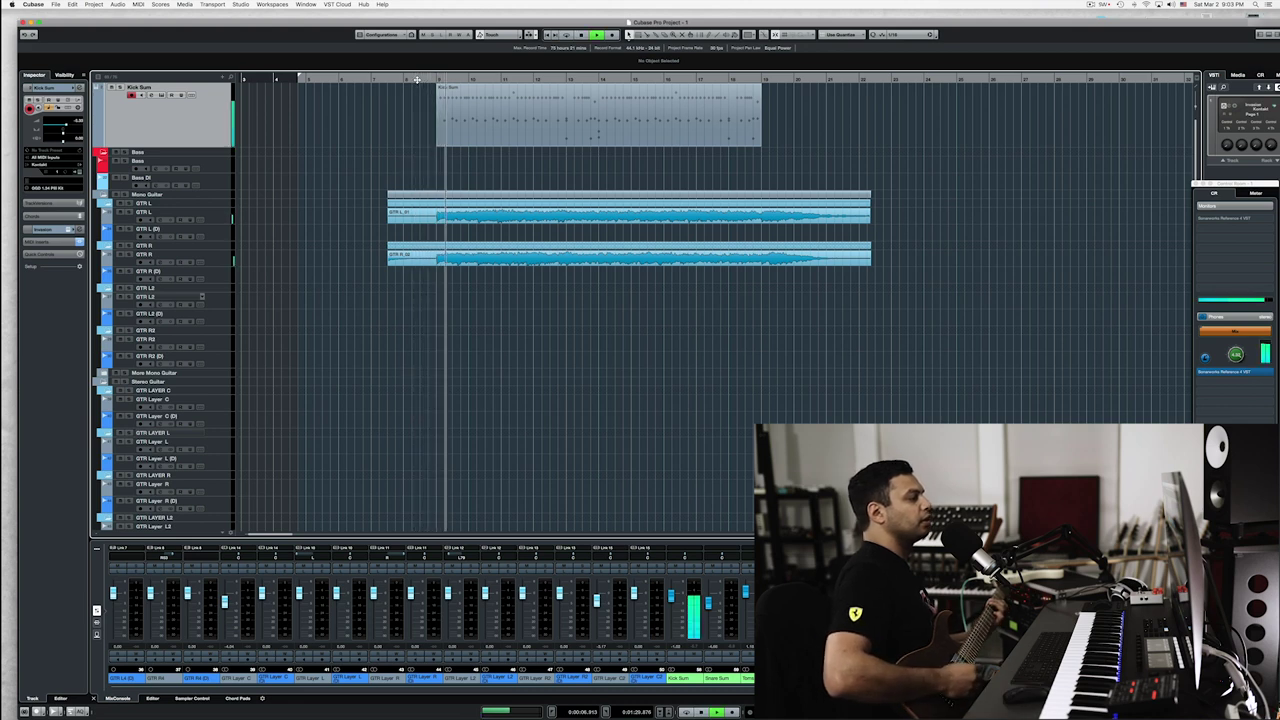
pyautogui.press('space')
pyautogui.moveTo(564, 81); pyautogui.dragTo(564, 125)
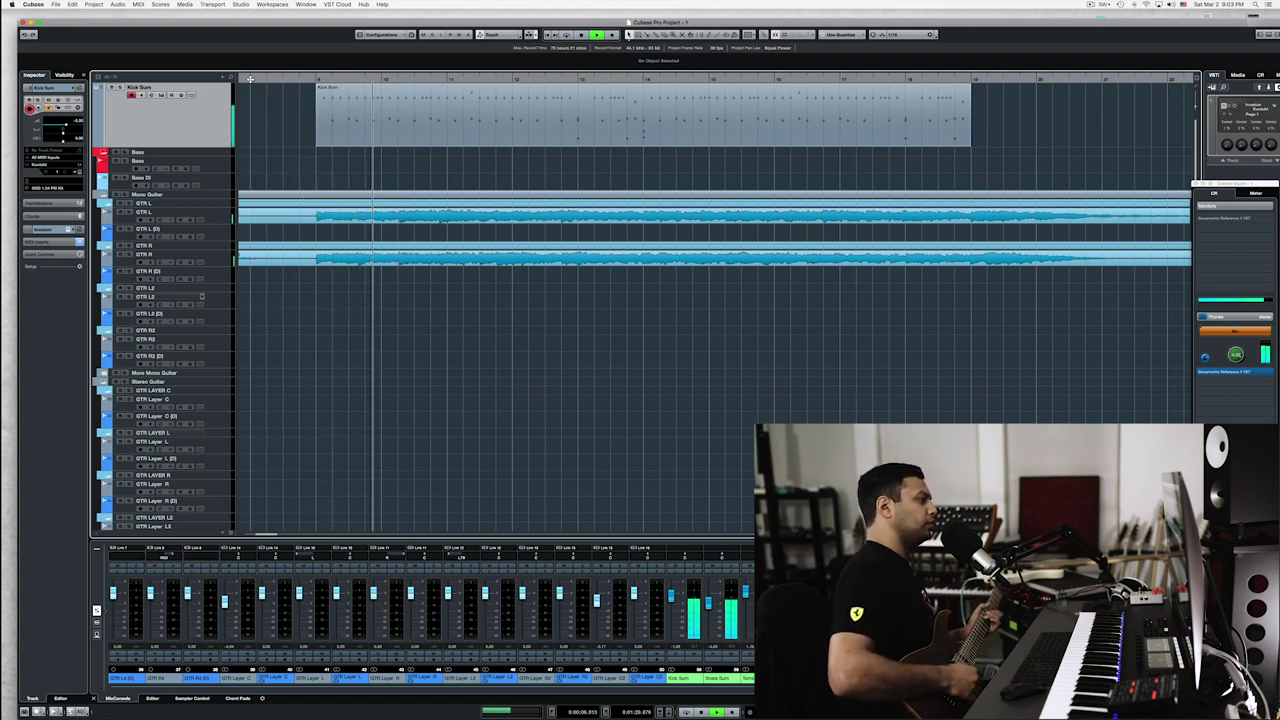
# Play the arrangement repeatedly from bar 8 to rehearse a guitar part over the drums
pyautogui.press('space')
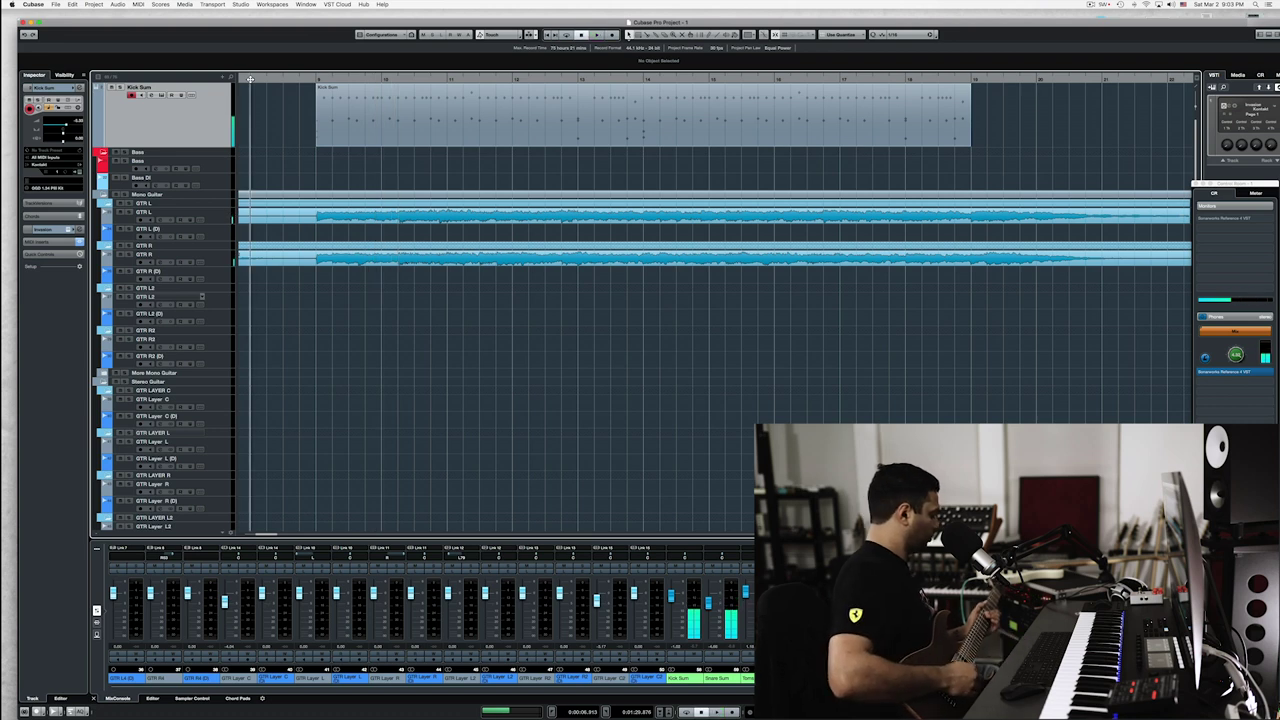
pyautogui.press('space')
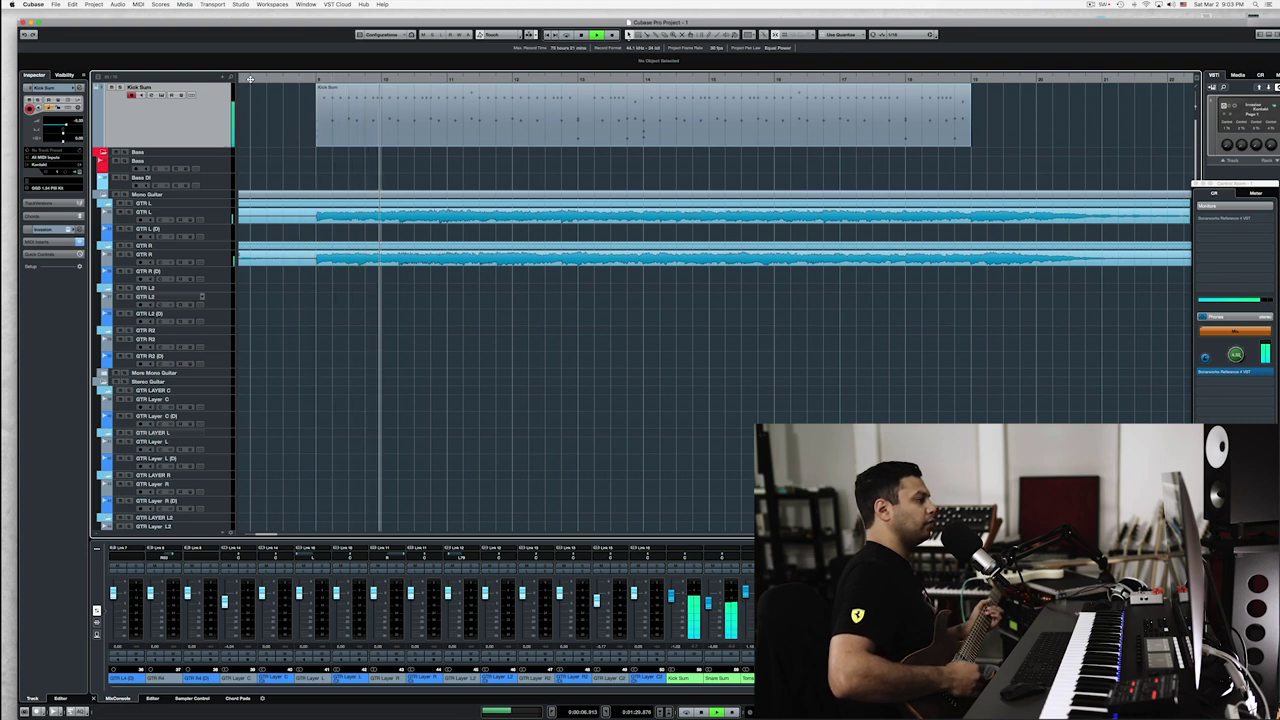
pyautogui.press('space')
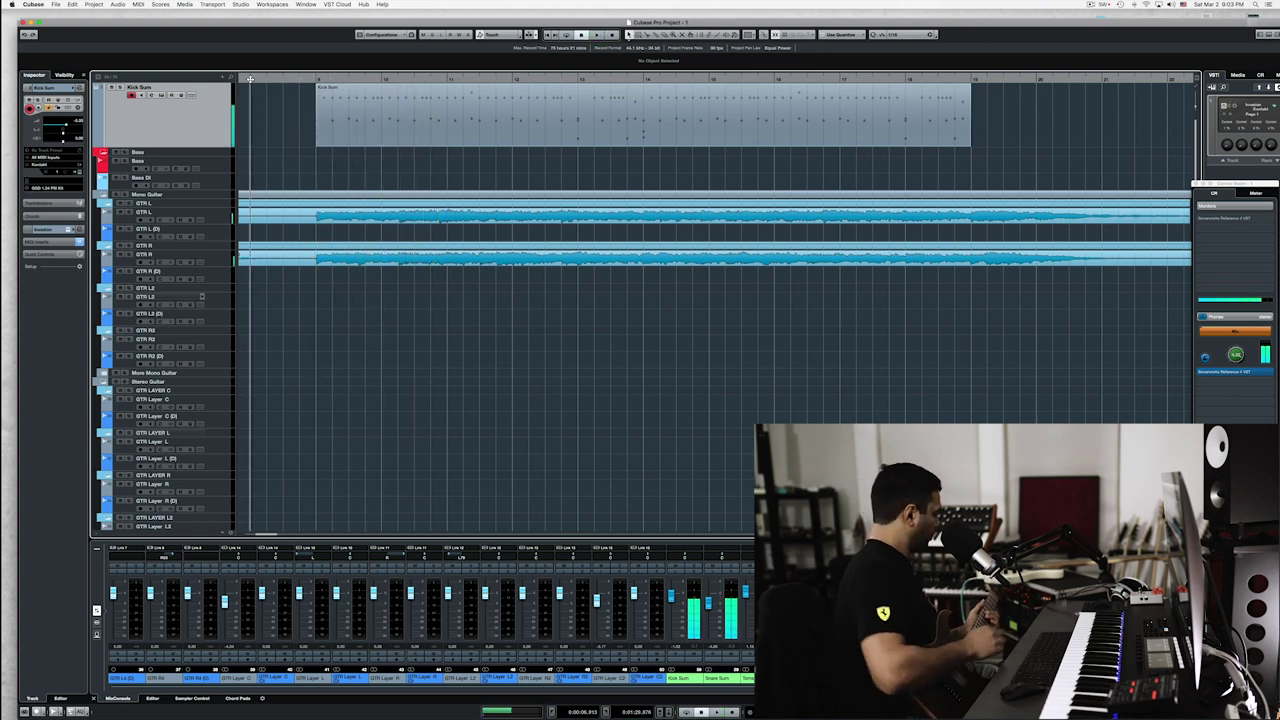
pyautogui.press('space')
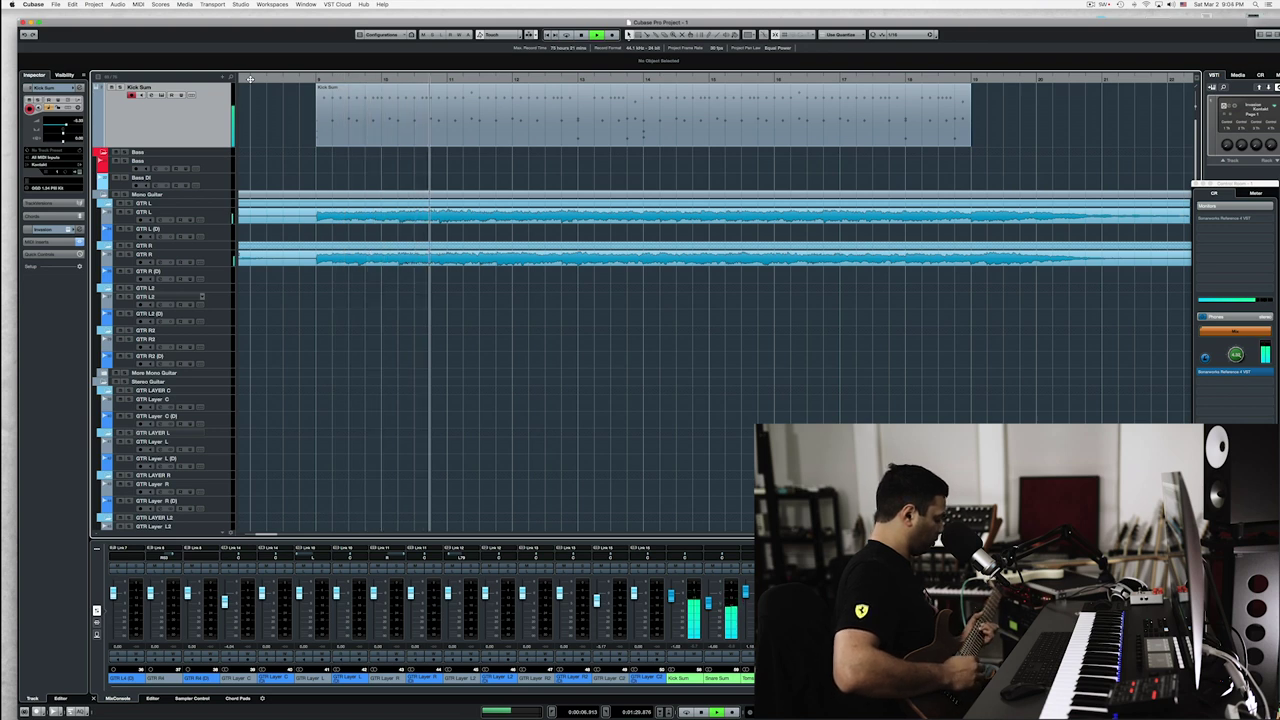
pyautogui.press('space')
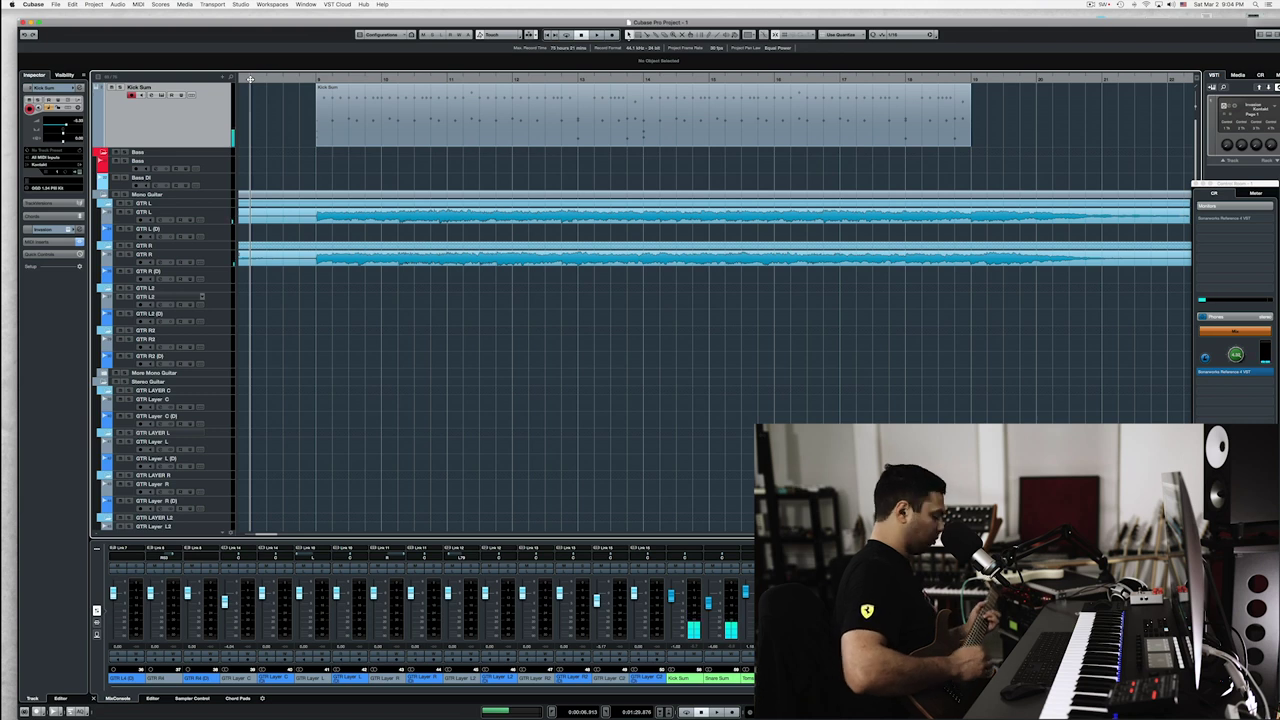
pyautogui.press('space')
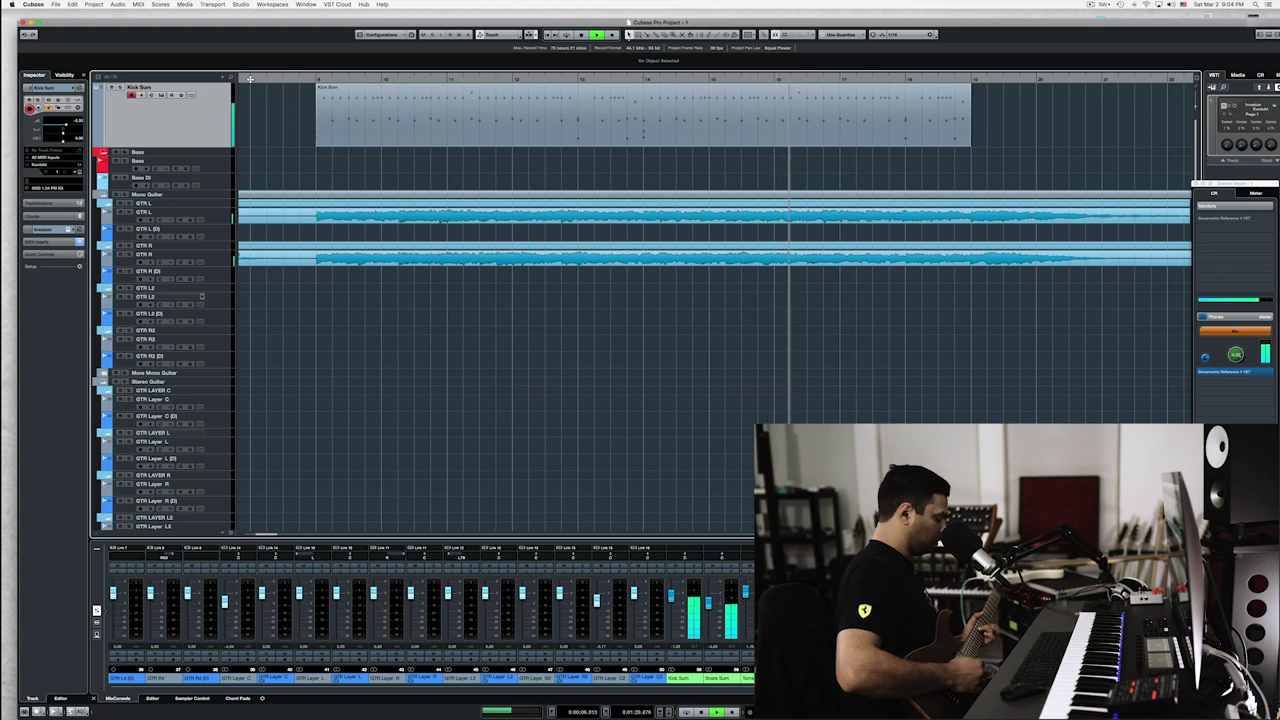
pyautogui.click(250, 78)
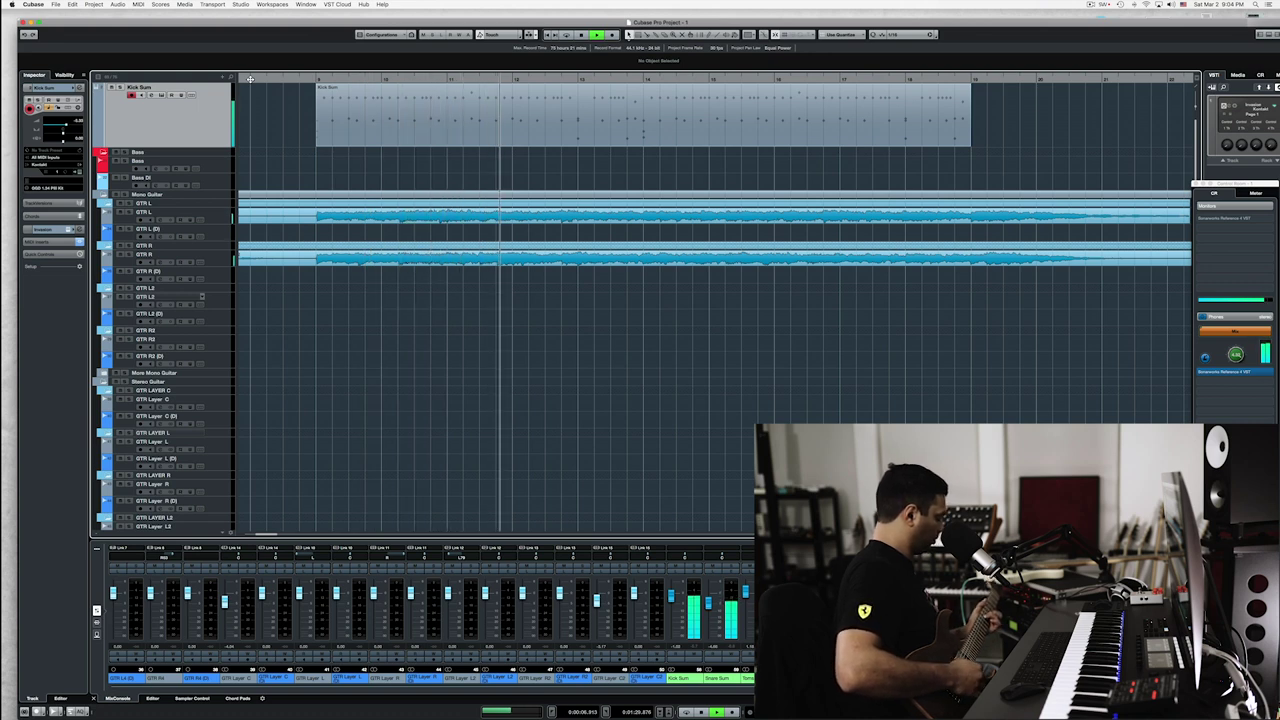
pyautogui.press('space')
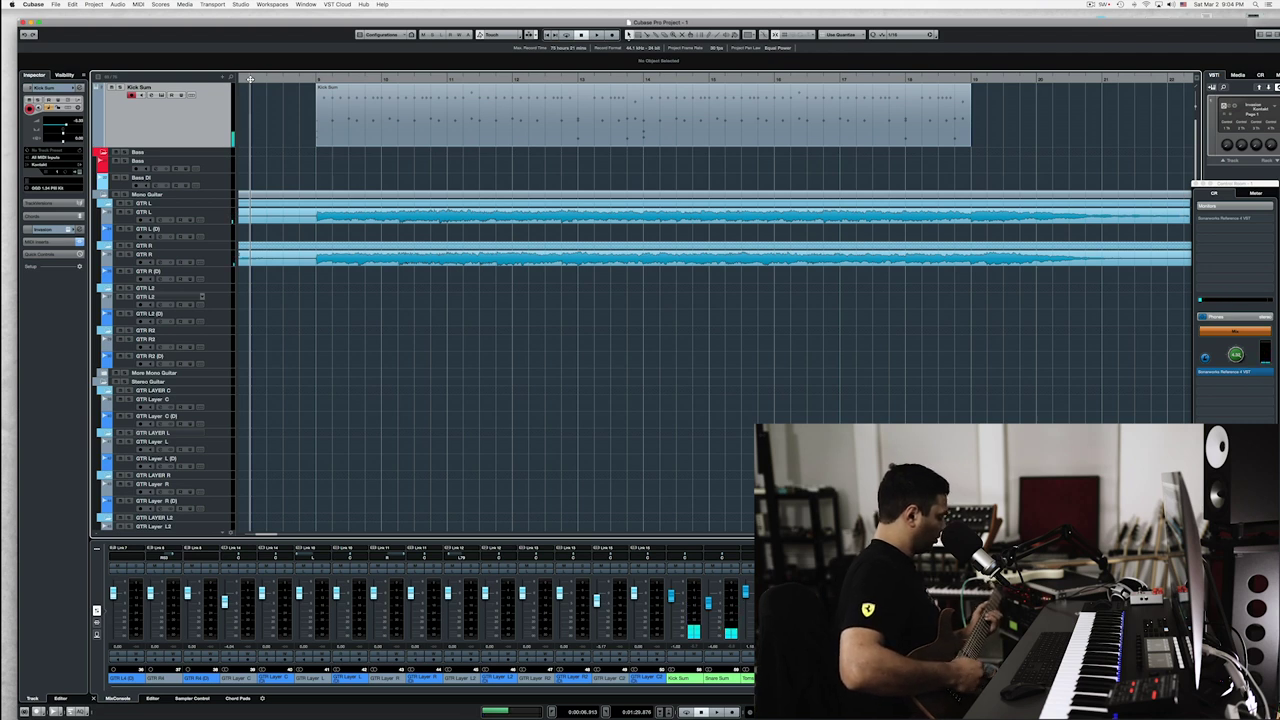
pyautogui.press('space')
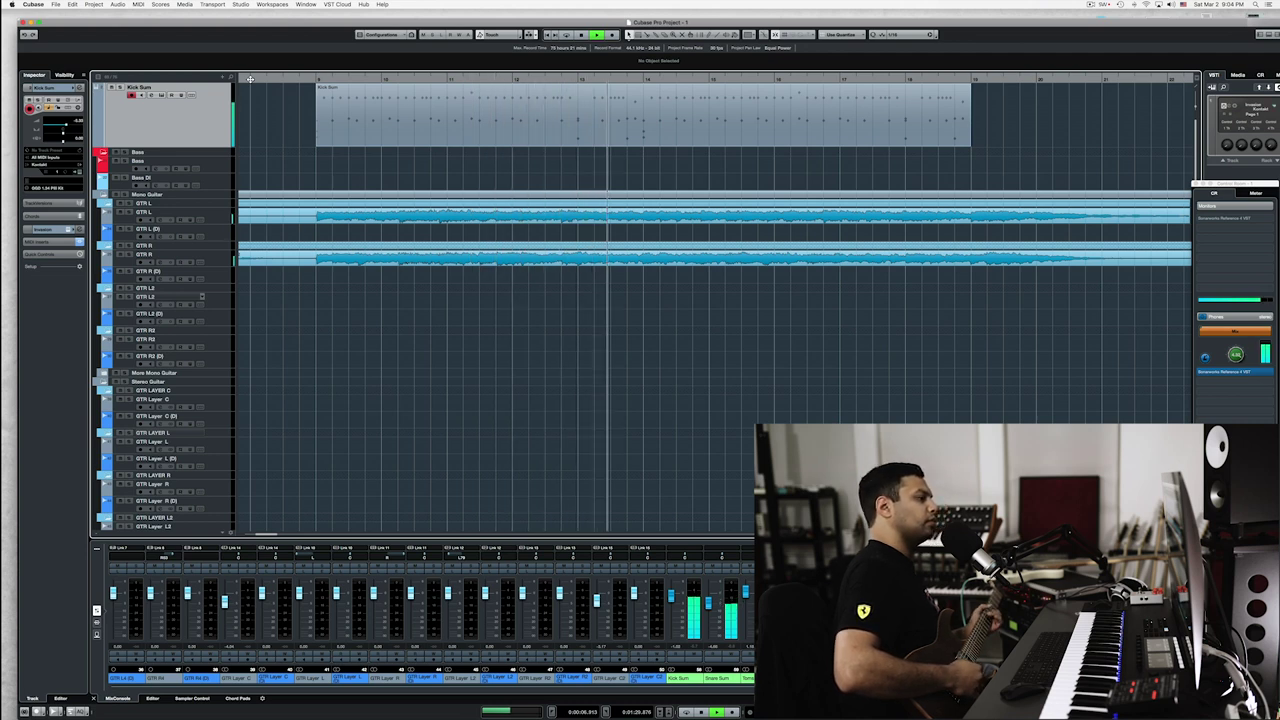
pyautogui.press('space')
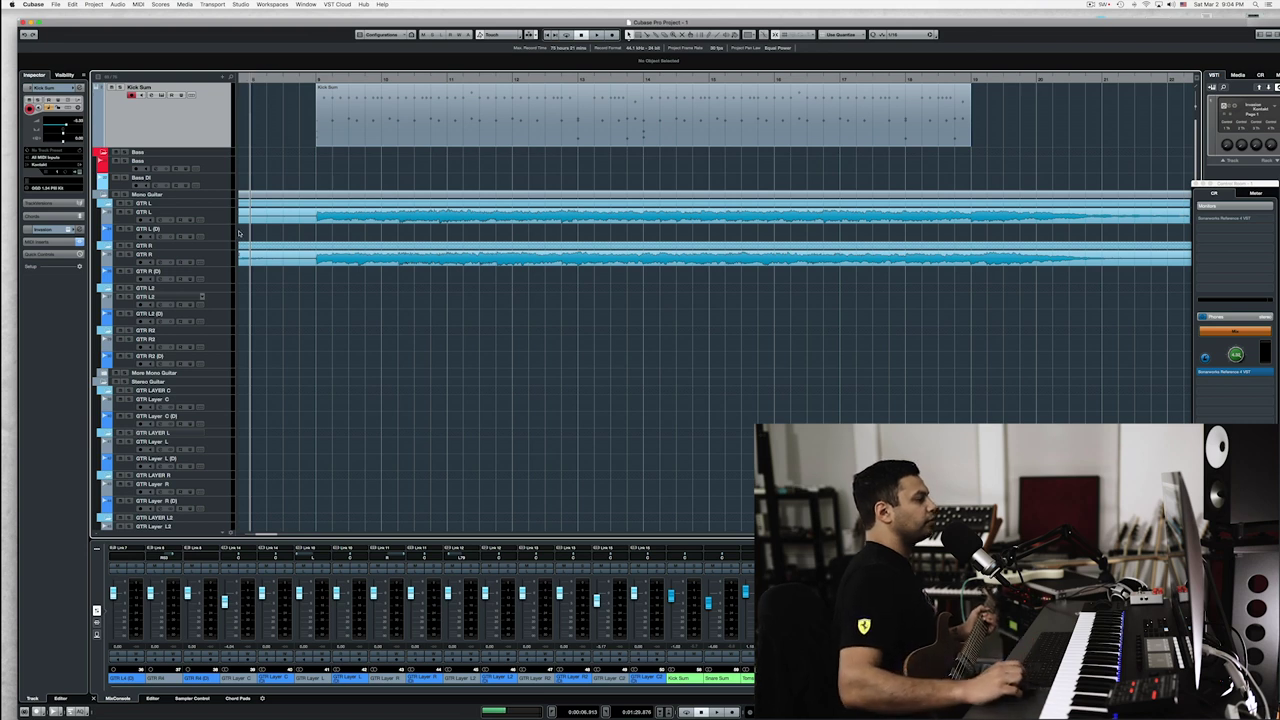
# Record-arm the GTR R track, switch to Axe-Edit III, engage the Delay block with Reverb bypassed, and return to Cubase
pyautogui.click(226, 262)
pyautogui.moveTo(5, 380)
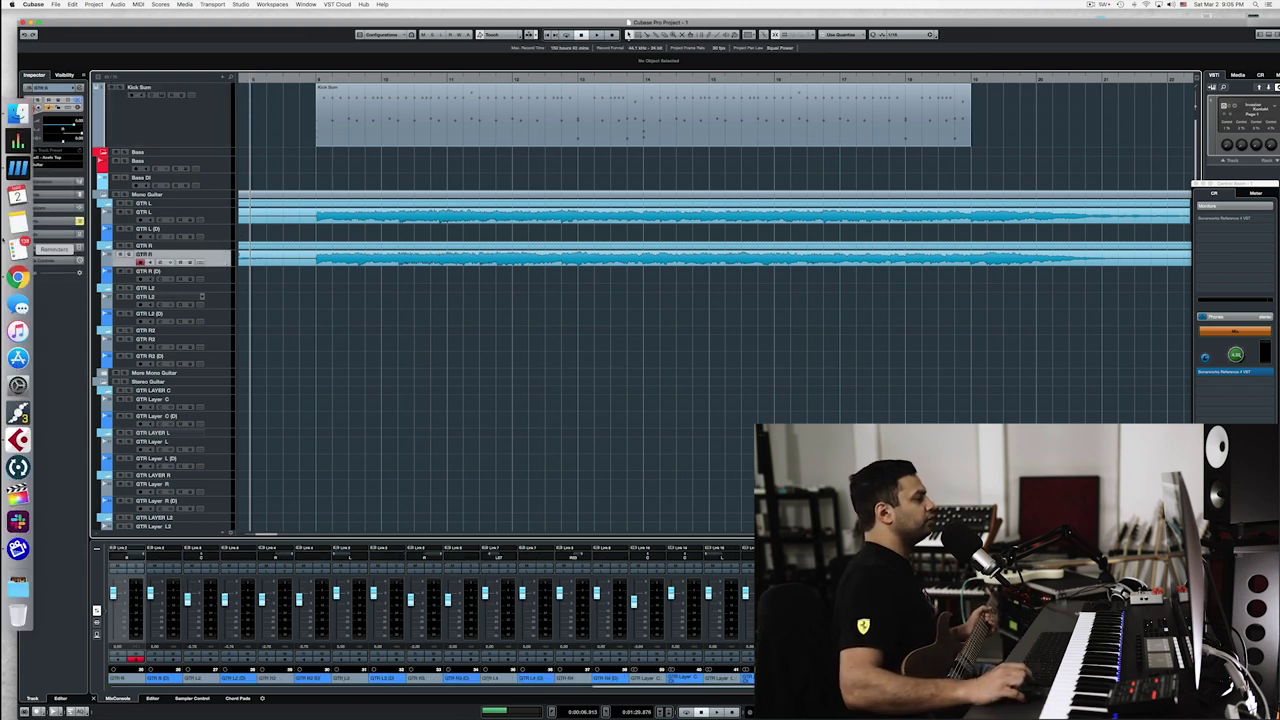
pyautogui.click(18, 167)
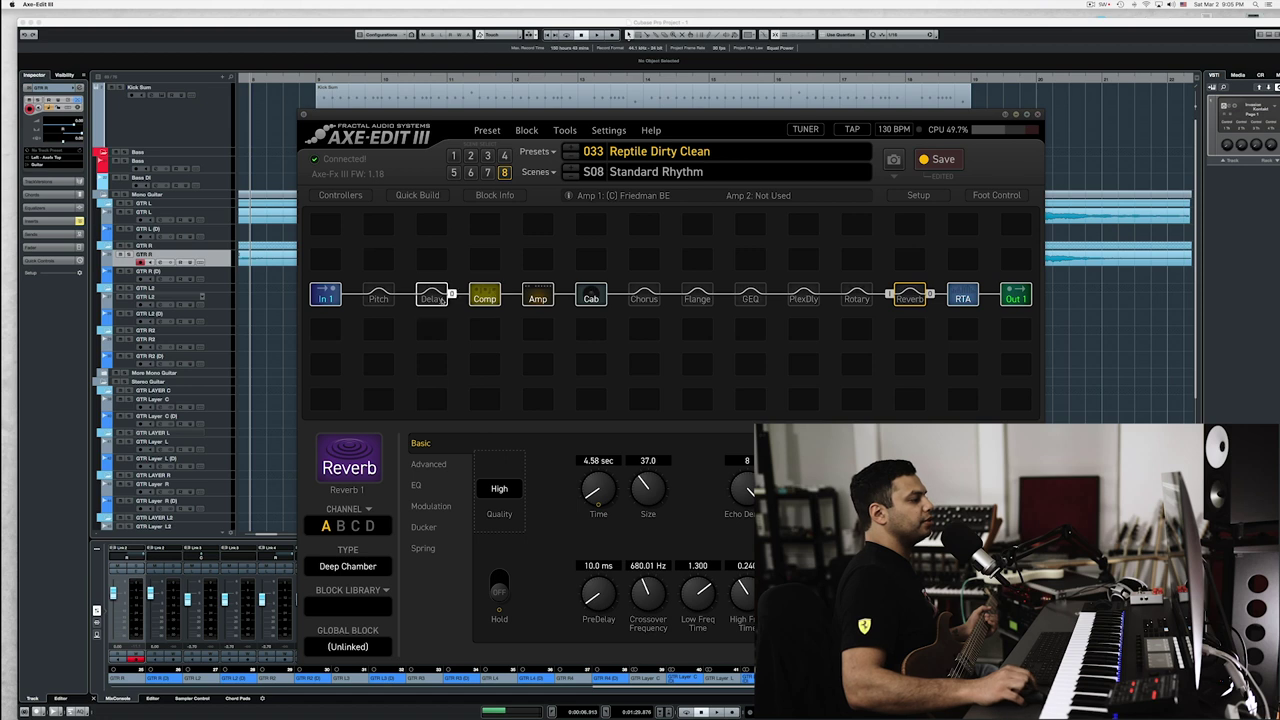
pyautogui.click(433, 296)
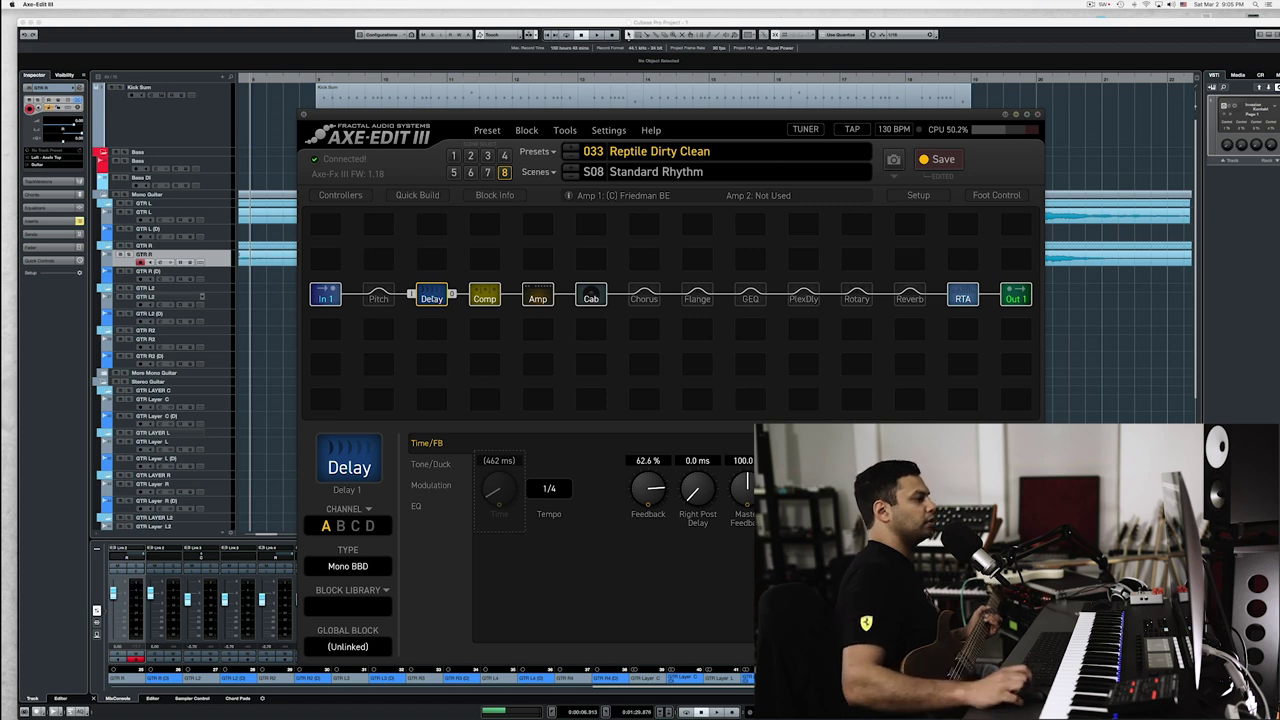
pyautogui.click(281, 295)
# Try recording a guitar take on the GTR R track from bar 8, and undo the recording
pyautogui.press('KP_Multiply')
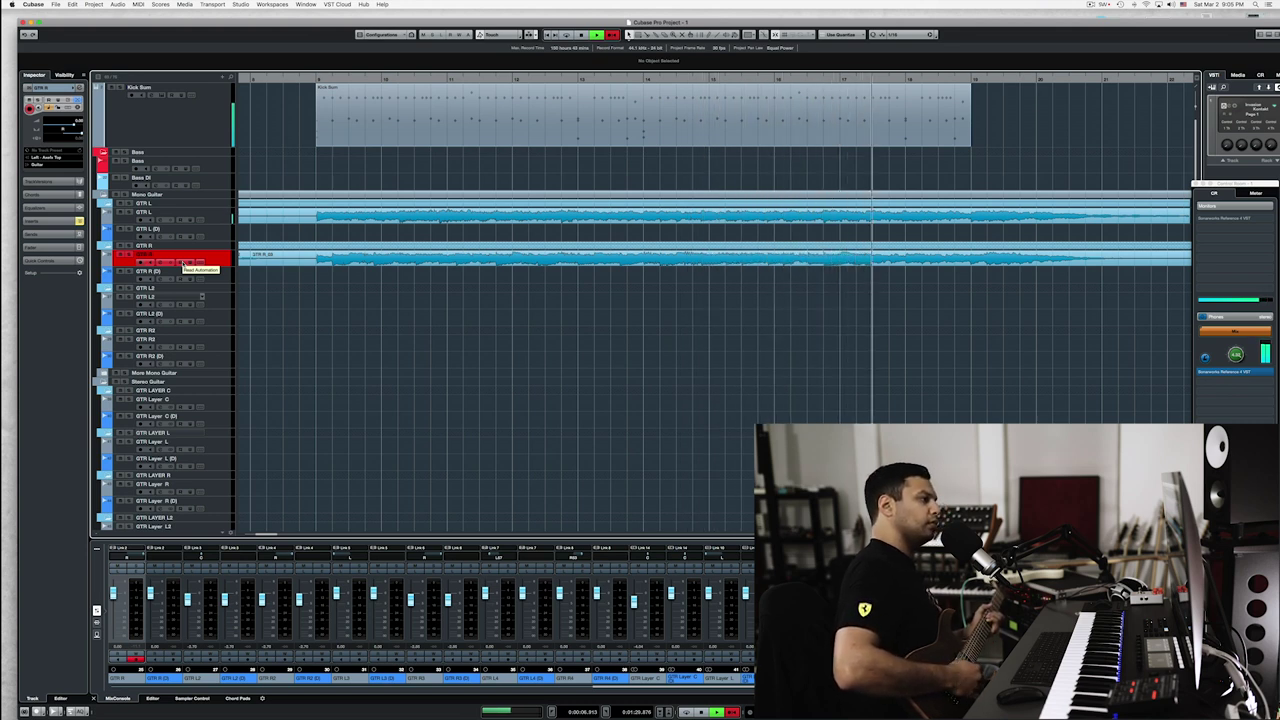
pyautogui.press('space')
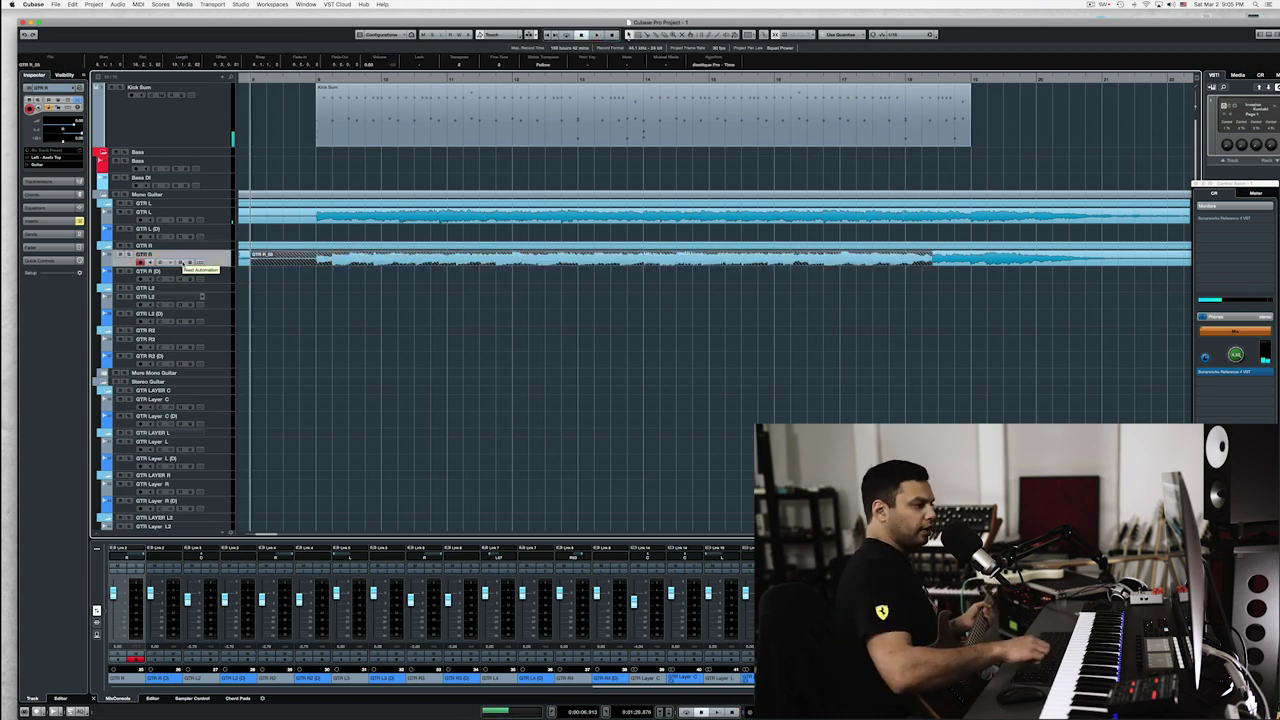
pyautogui.press('super+z')
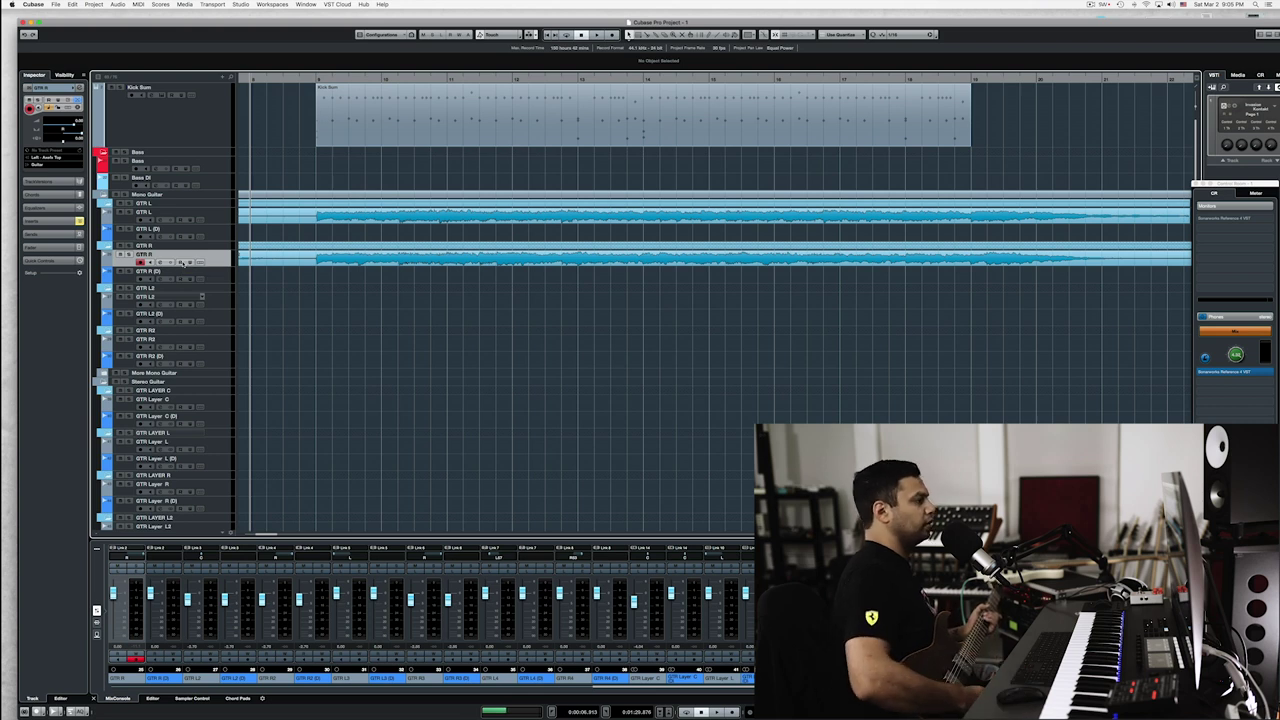
# Switch to Axe-Edit III, examine the Delay block's Modulation settings, and return to Cubase
pyautogui.moveTo(20, 112)
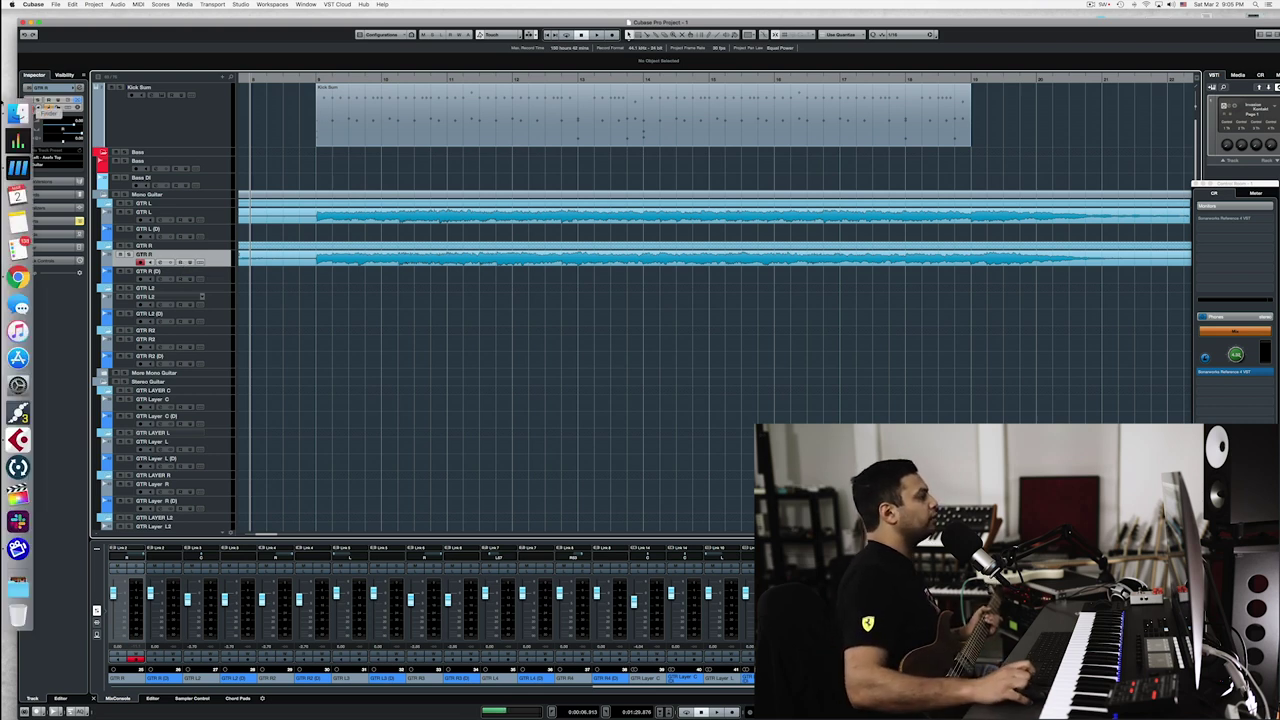
pyautogui.click(18, 167)
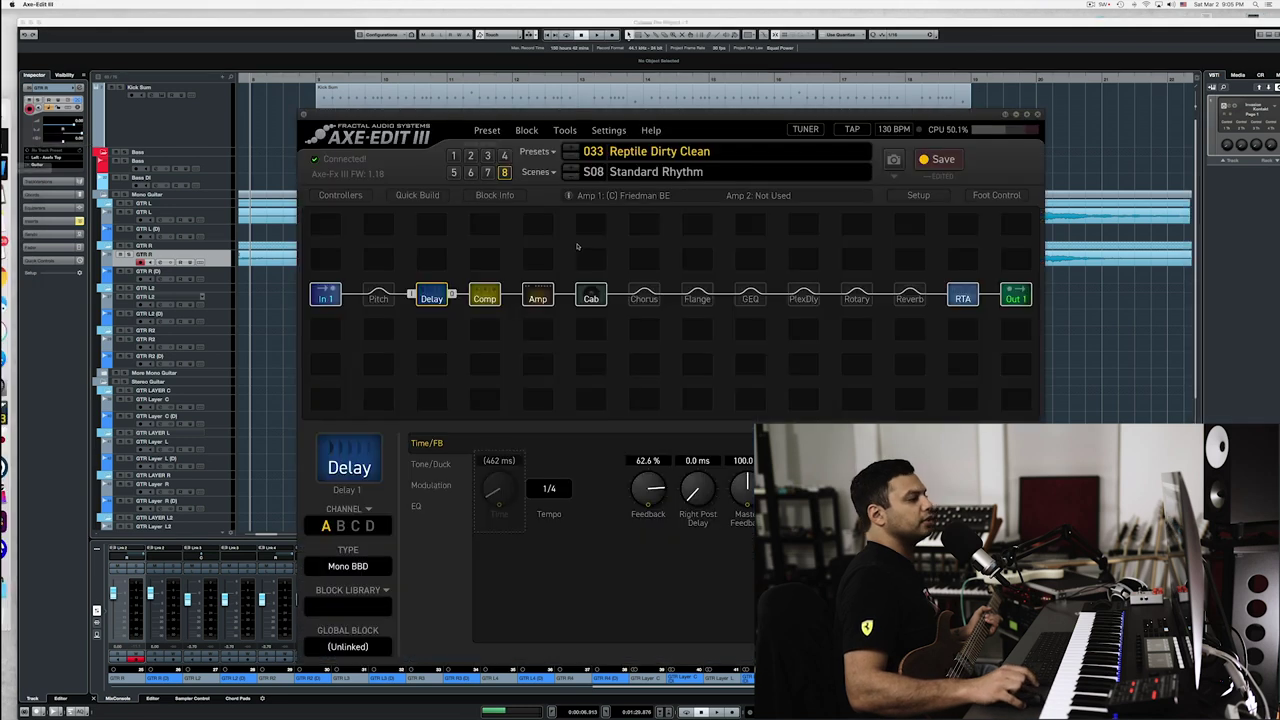
pyautogui.click(432, 485)
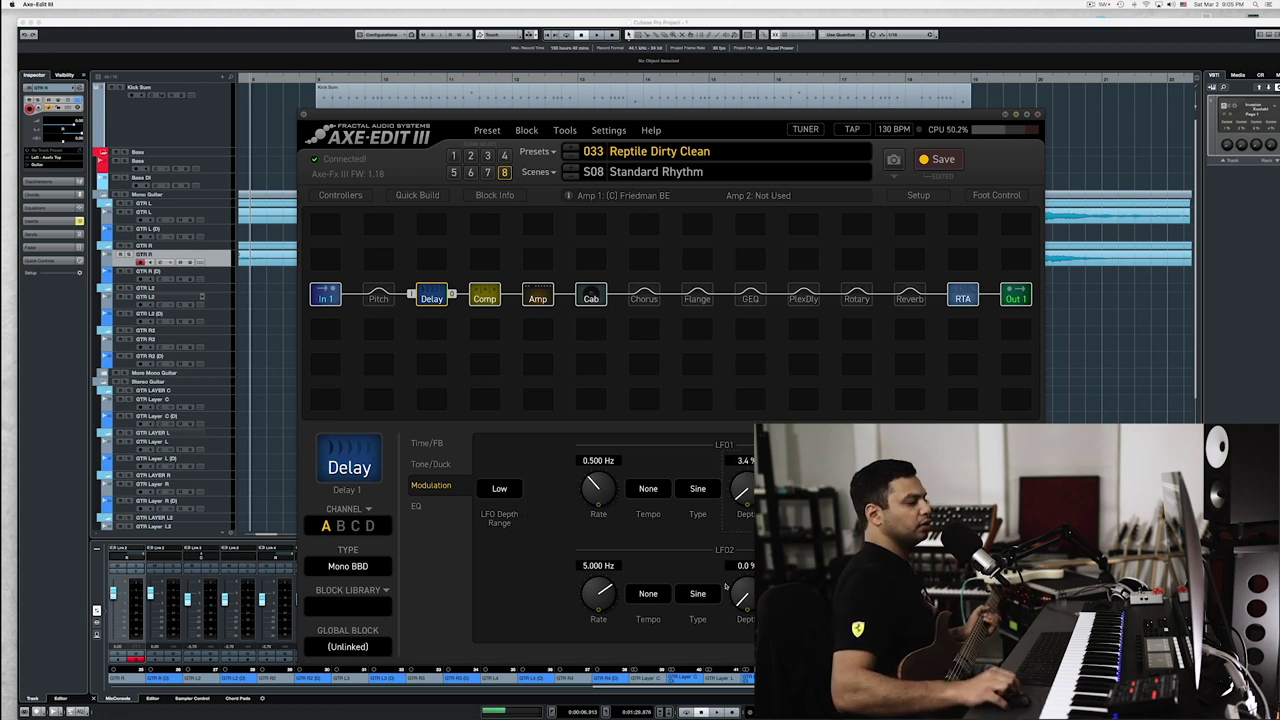
pyautogui.click(1088, 349)
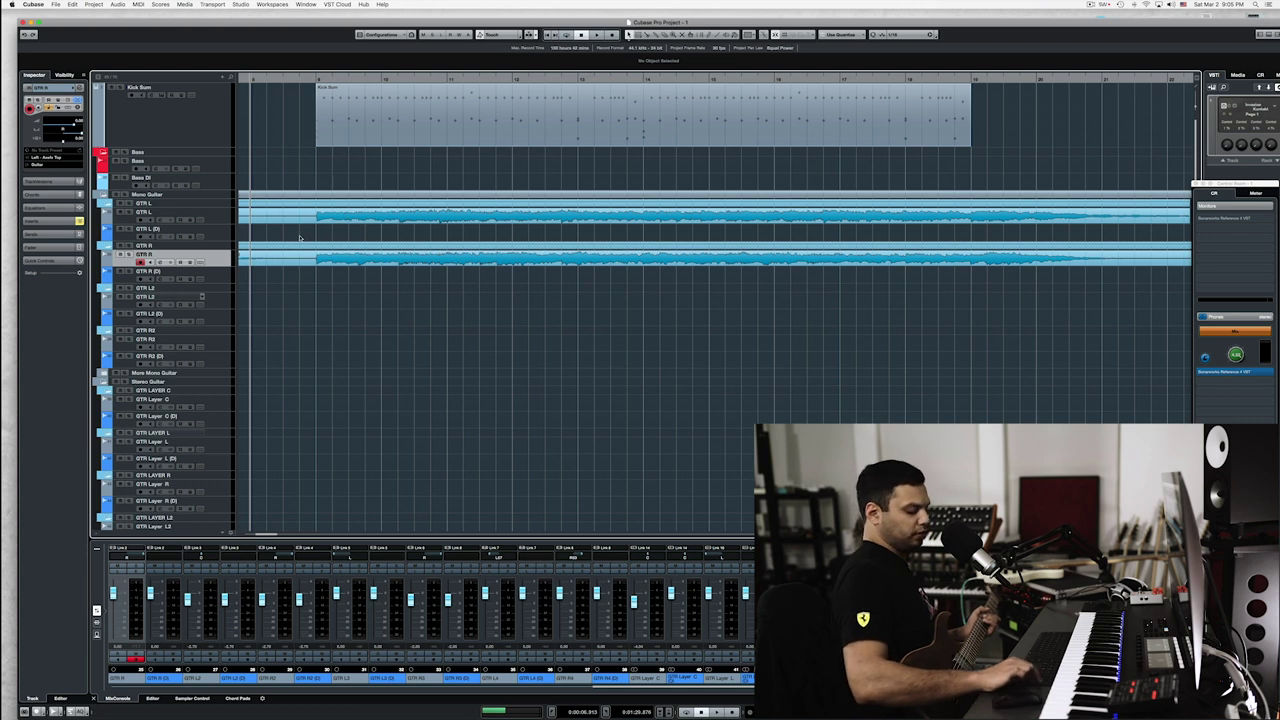
# Record a new guitar take on the GTR R track from bar 8 and check where it ends
pyautogui.press('KP_Multiply')
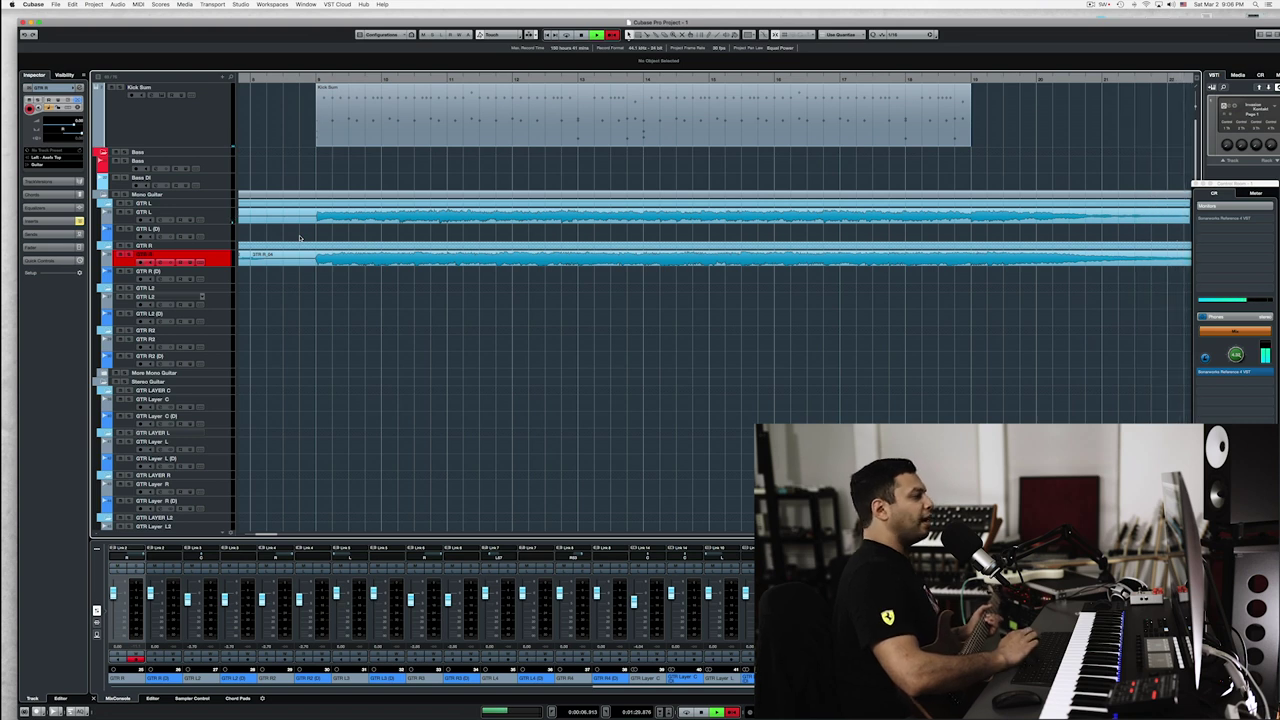
pyautogui.press('space')
pyautogui.hscroll(5, 740, 207)
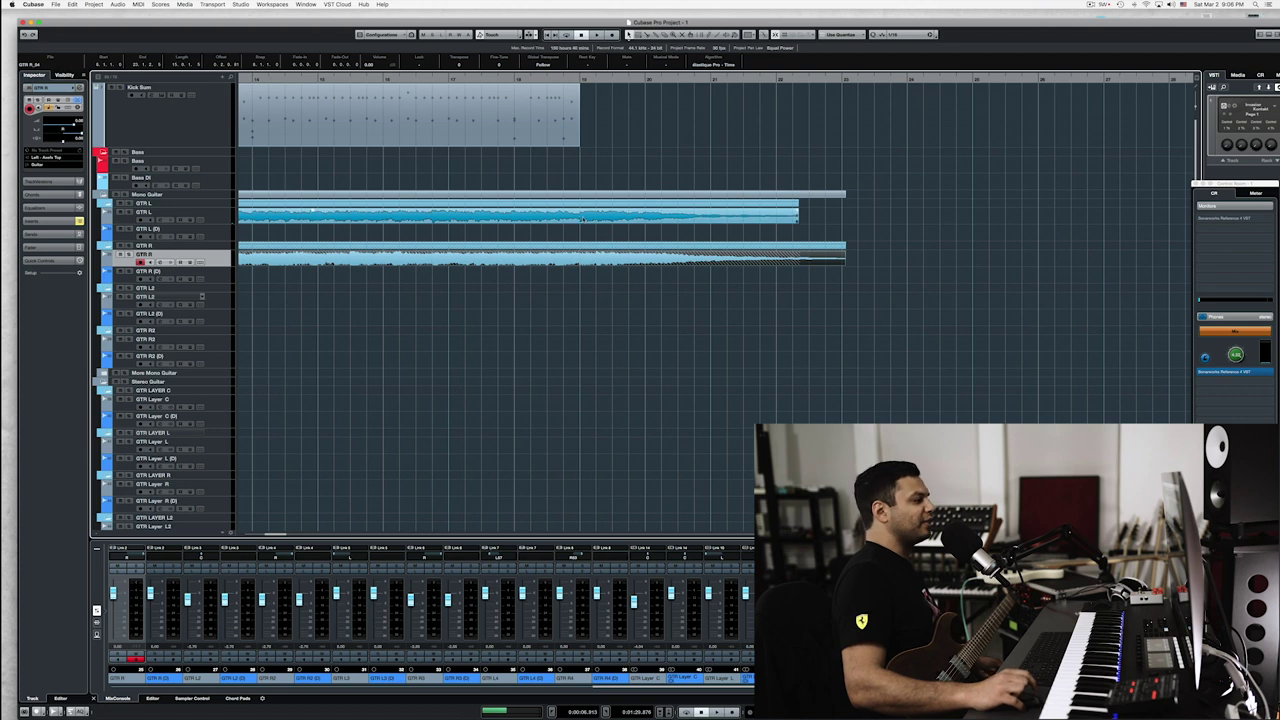
pyautogui.hscroll(-3, 583, 217)
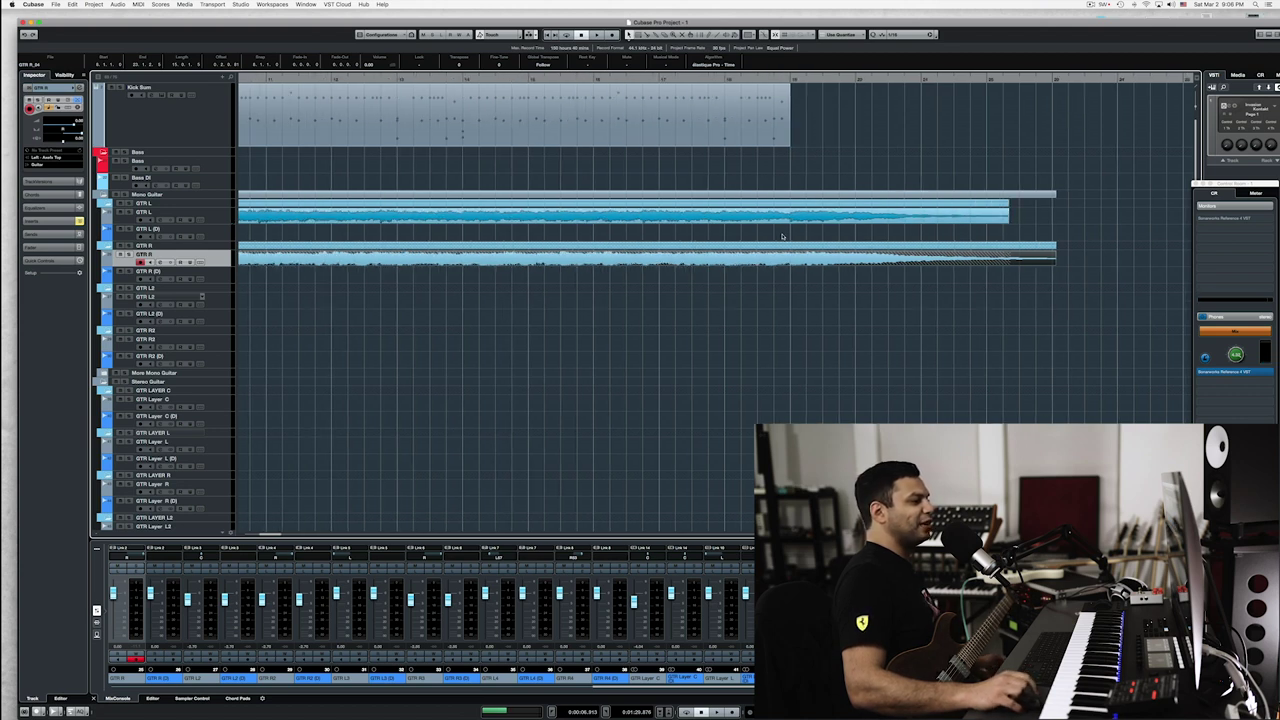
# Trim the start of the new GTR R take to bar 9 and select the older clip remaining before it
pyautogui.hscroll(-6, 785, 234)
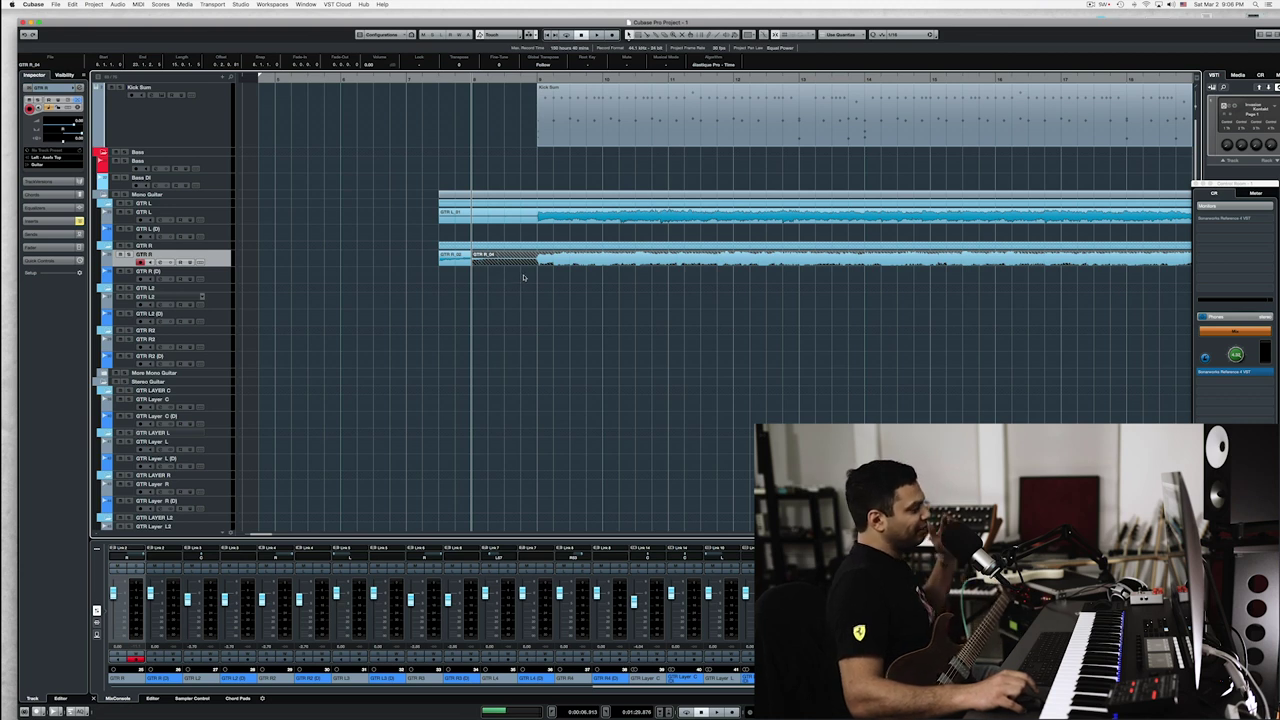
pyautogui.moveTo(476, 258); pyautogui.dragTo(540, 264)
pyautogui.click(503, 263)
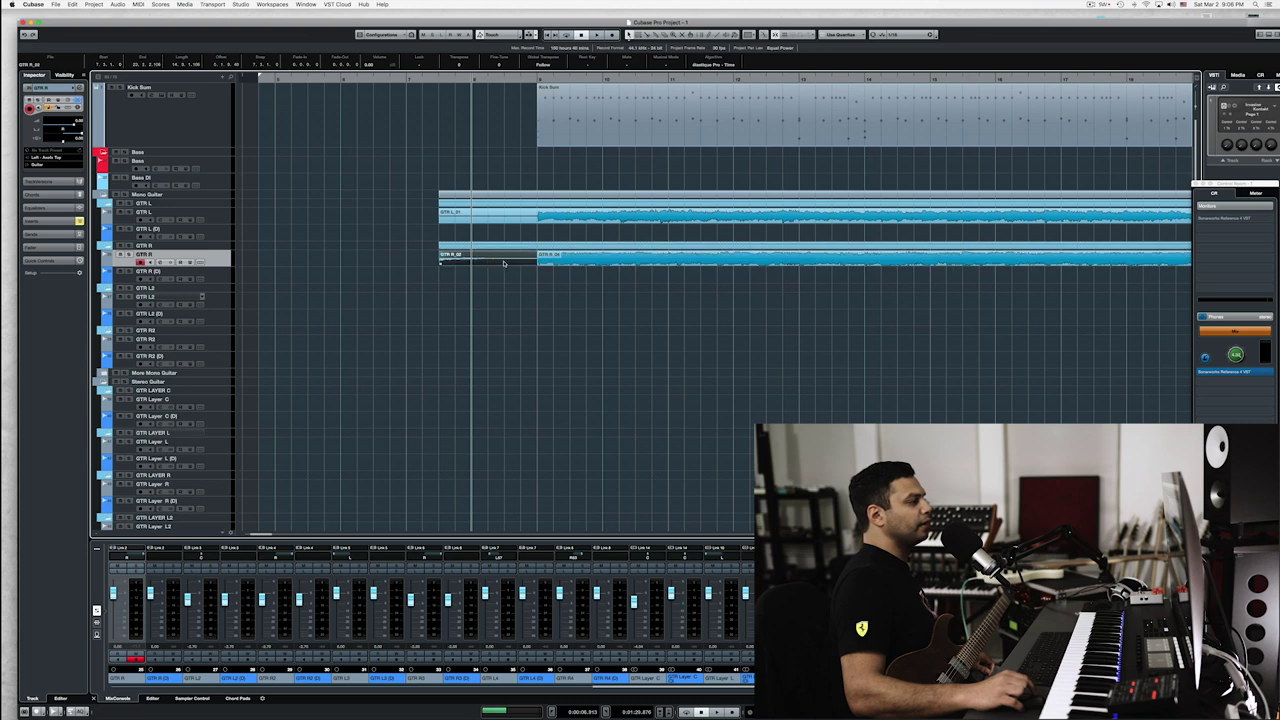
# Play back the new GTR R take with the GTR L guitar and drums from bar 8, and stop playback
pyautogui.doubleClick(534, 80)
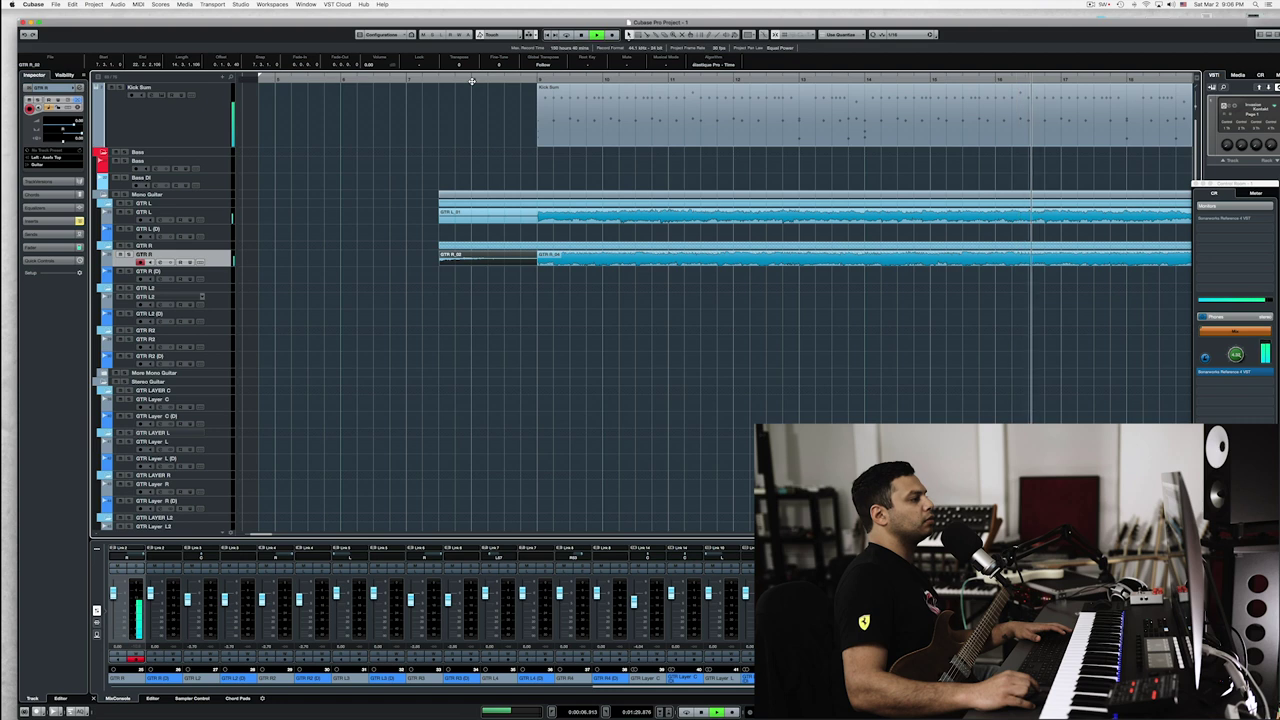
pyautogui.hscroll(3, 472, 81)
pyautogui.press('space')
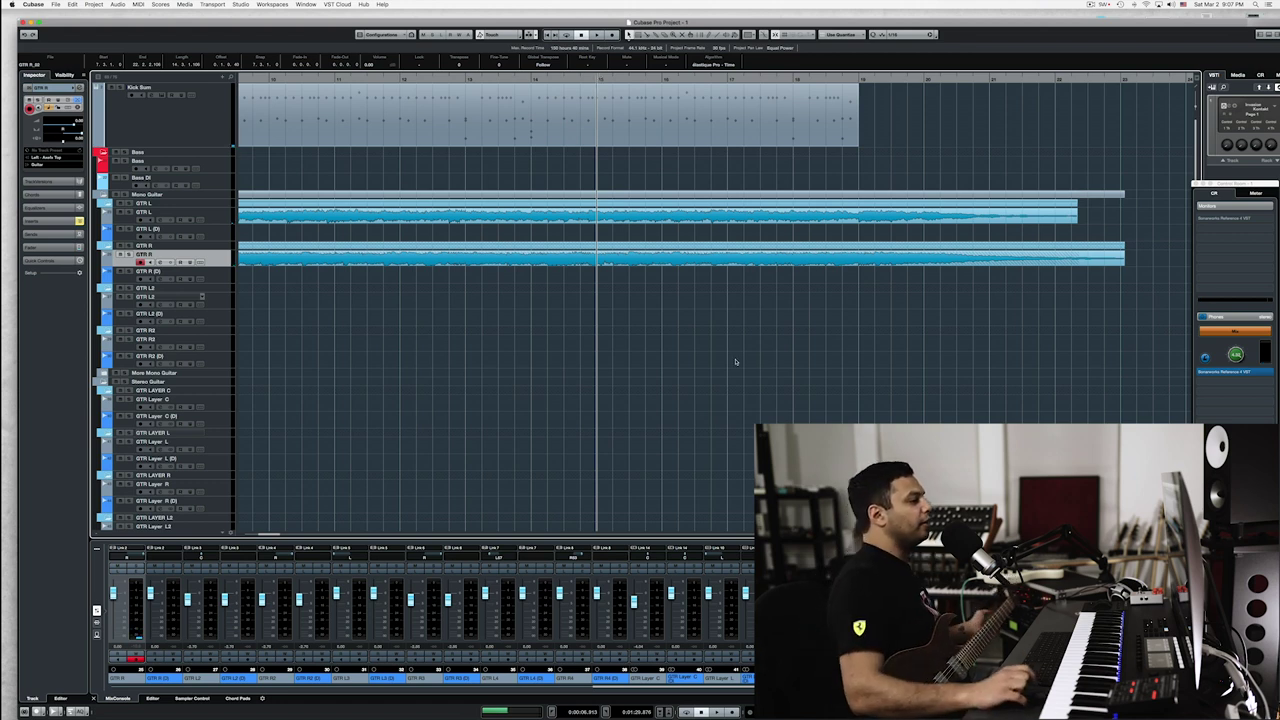
# Compare the original GTR R take with the new one after bar 9 by deleting the new clip, playing back, restoring it and replaying
pyautogui.hscroll(-5, 420, 258)
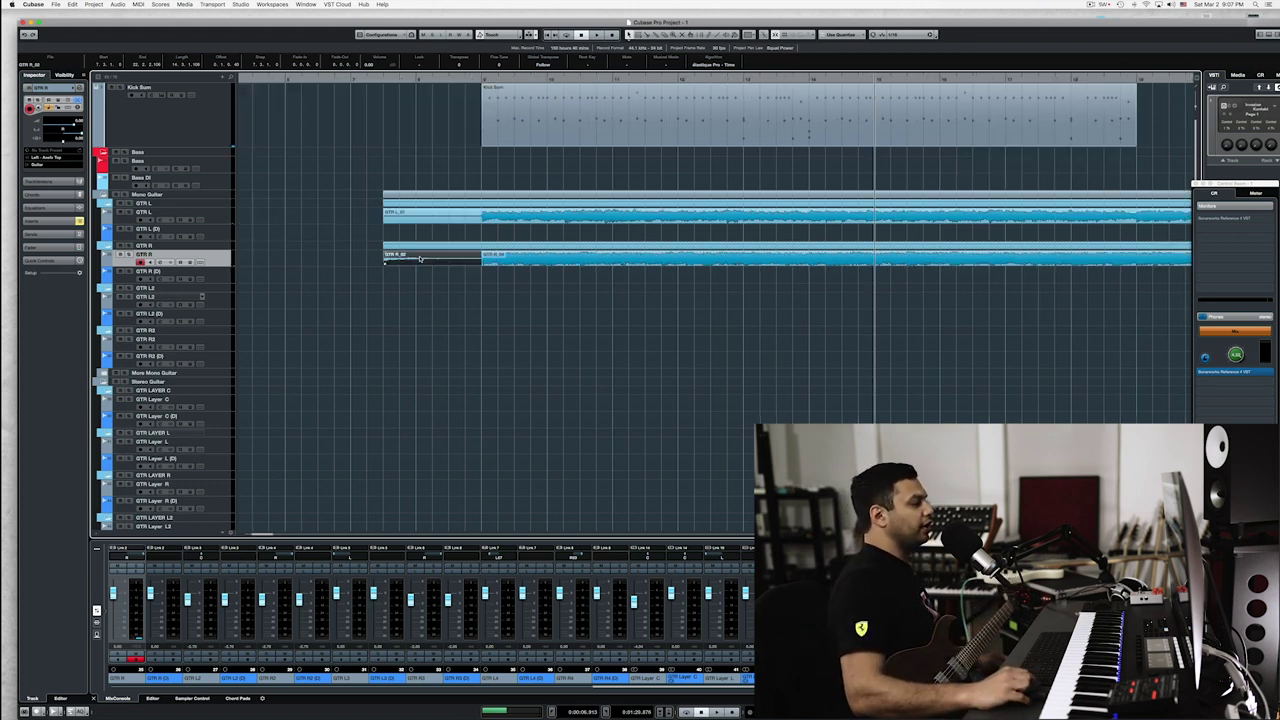
pyautogui.click(512, 265)
pyautogui.press('Delete')
pyautogui.click(504, 79)
pyautogui.press('space')
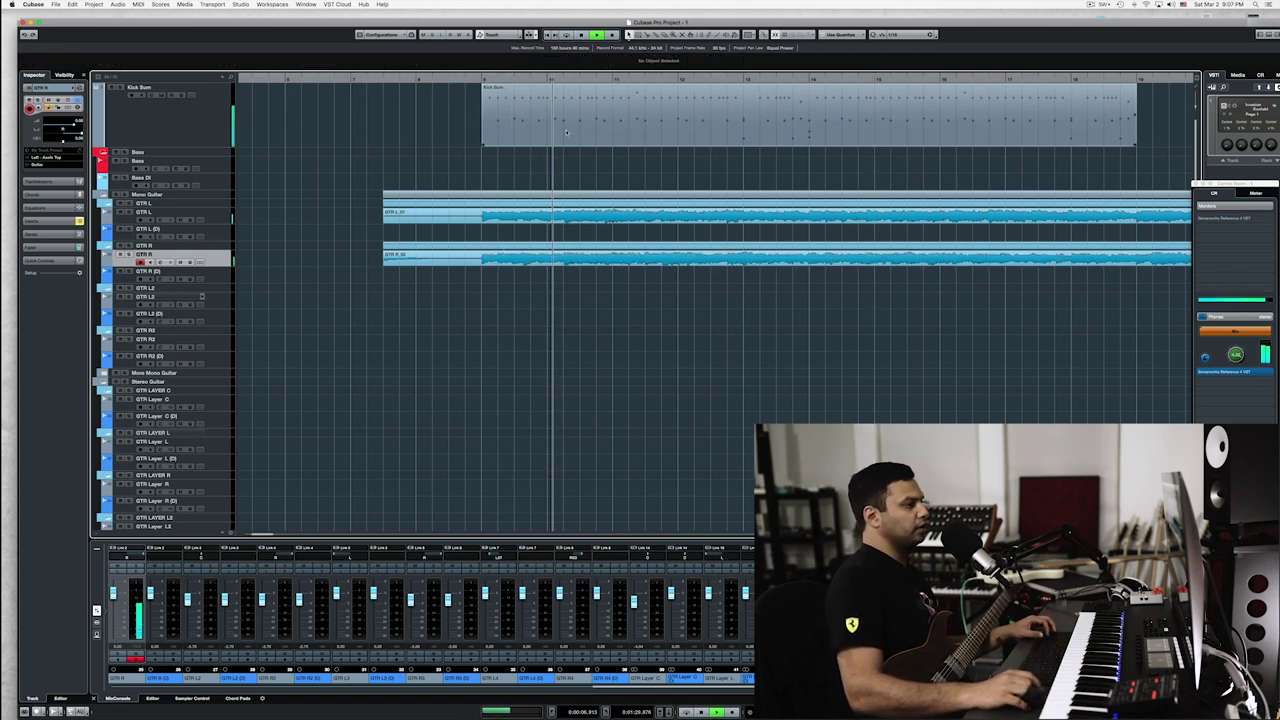
pyautogui.press('space')
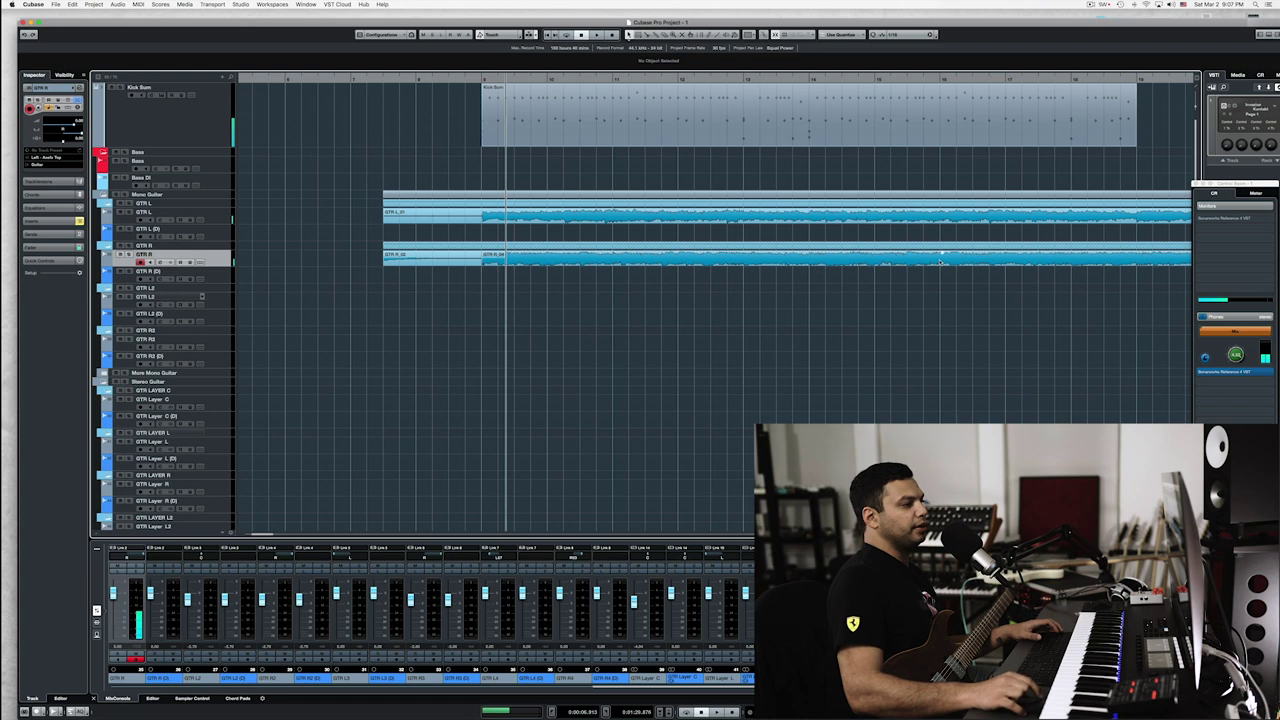
pyautogui.press('space')
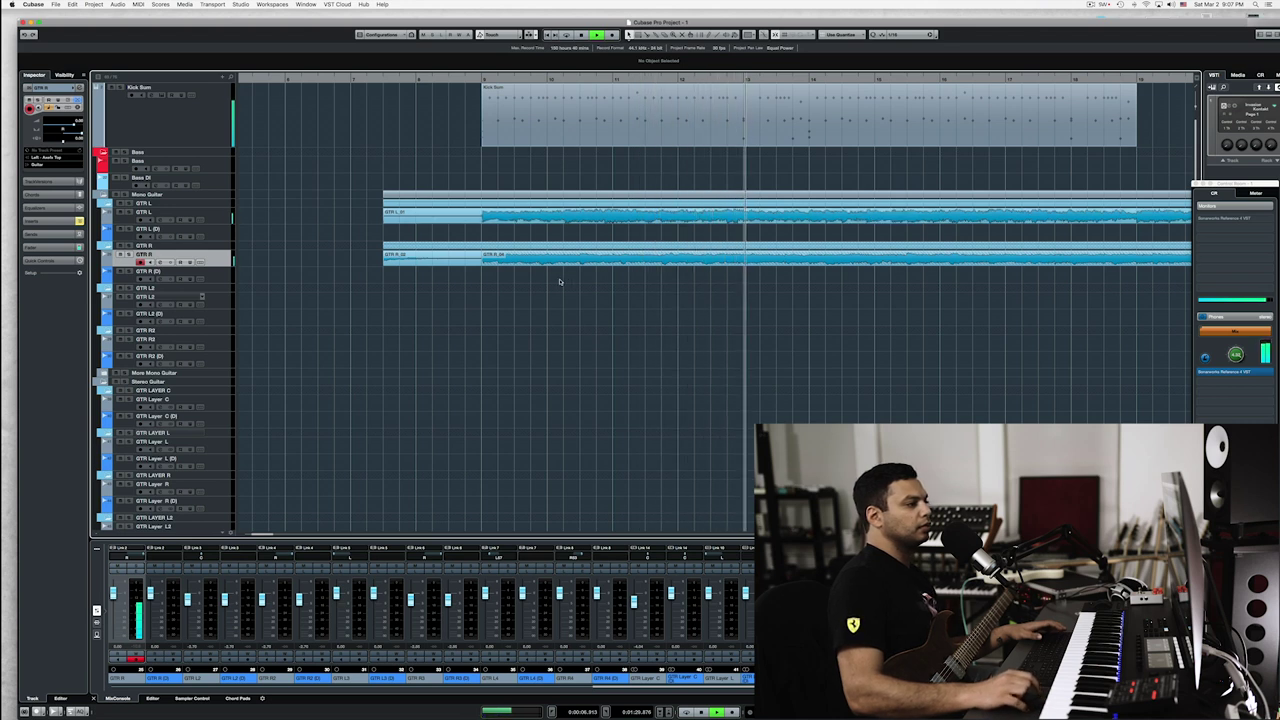
pyautogui.press('space')
# Trim the start of the new GTR R take to bar 14 and play back from bar 9 across the change
pyautogui.click(512, 270)
pyautogui.moveTo(484, 265); pyautogui.dragTo(810, 273)
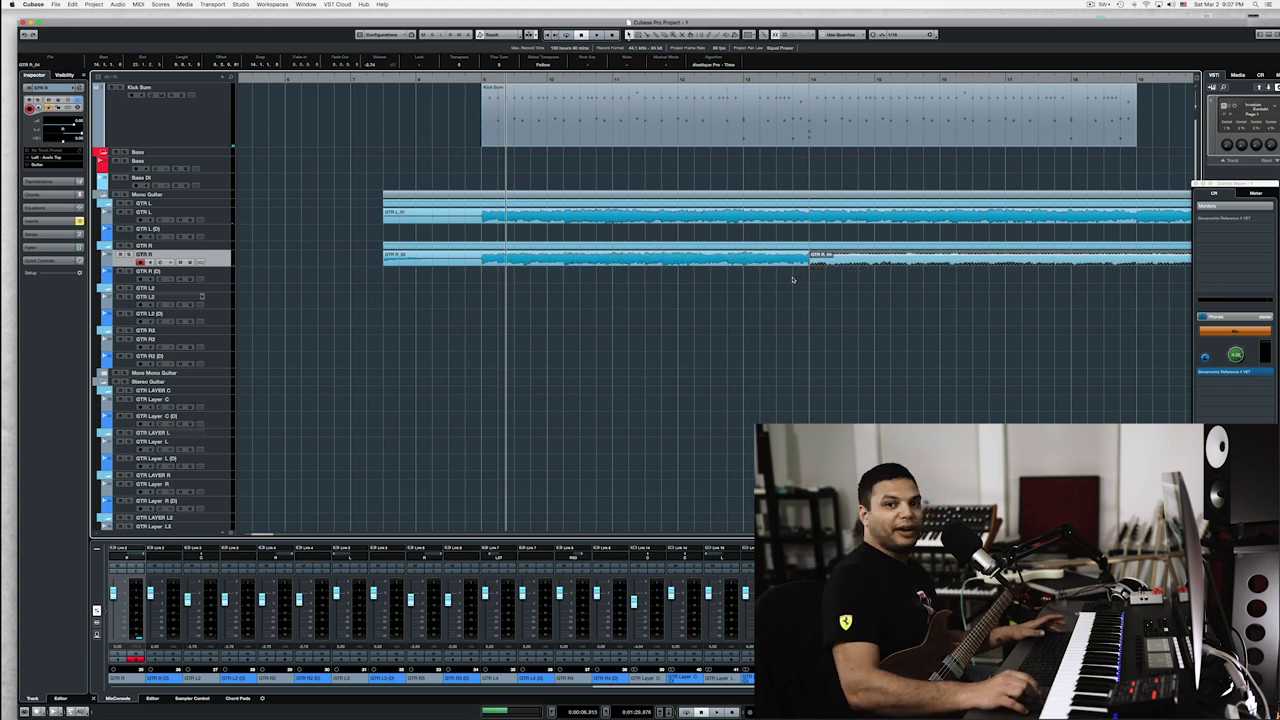
pyautogui.click(483, 80)
pyautogui.press('space')
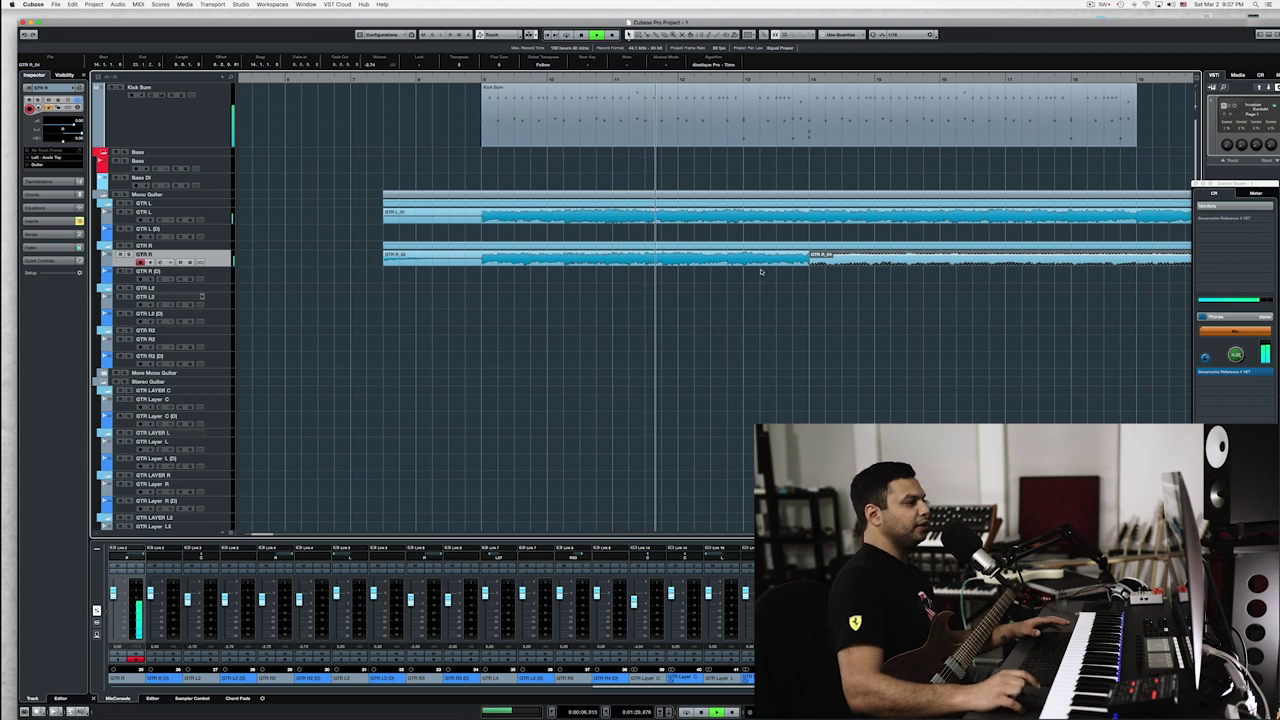
pyautogui.hscroll(2, 1000, 258)
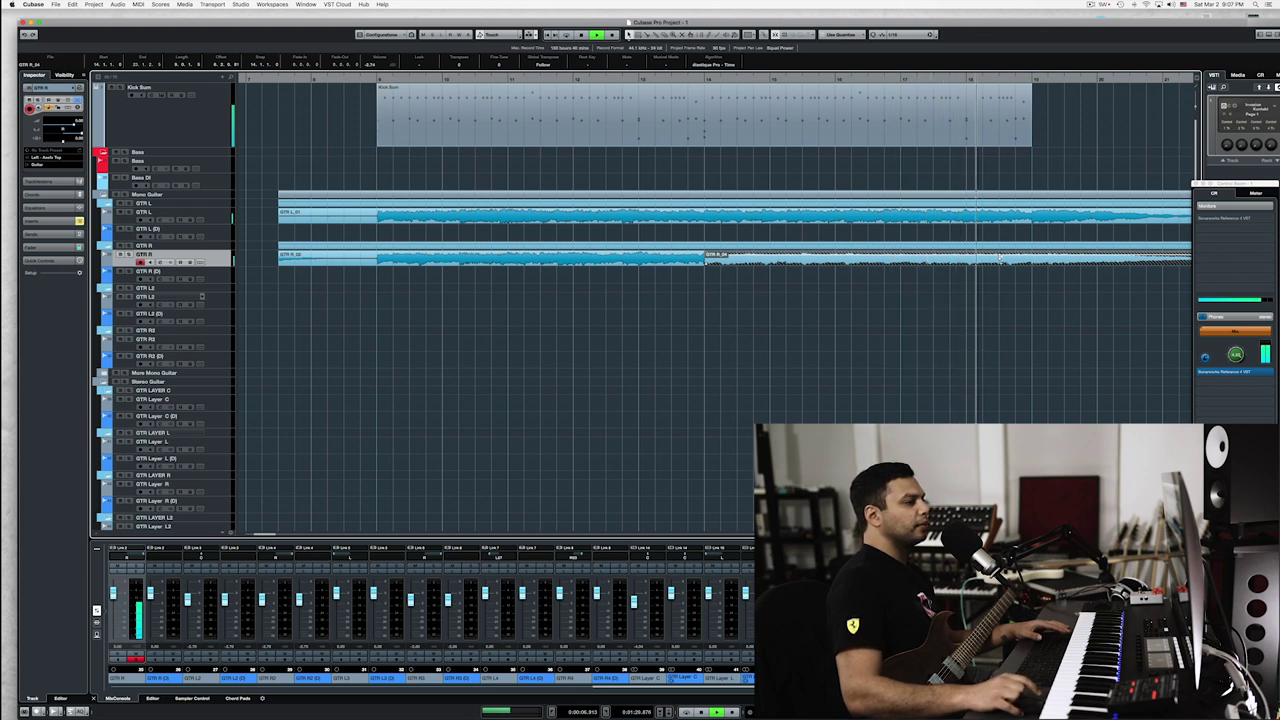
pyautogui.press('space')
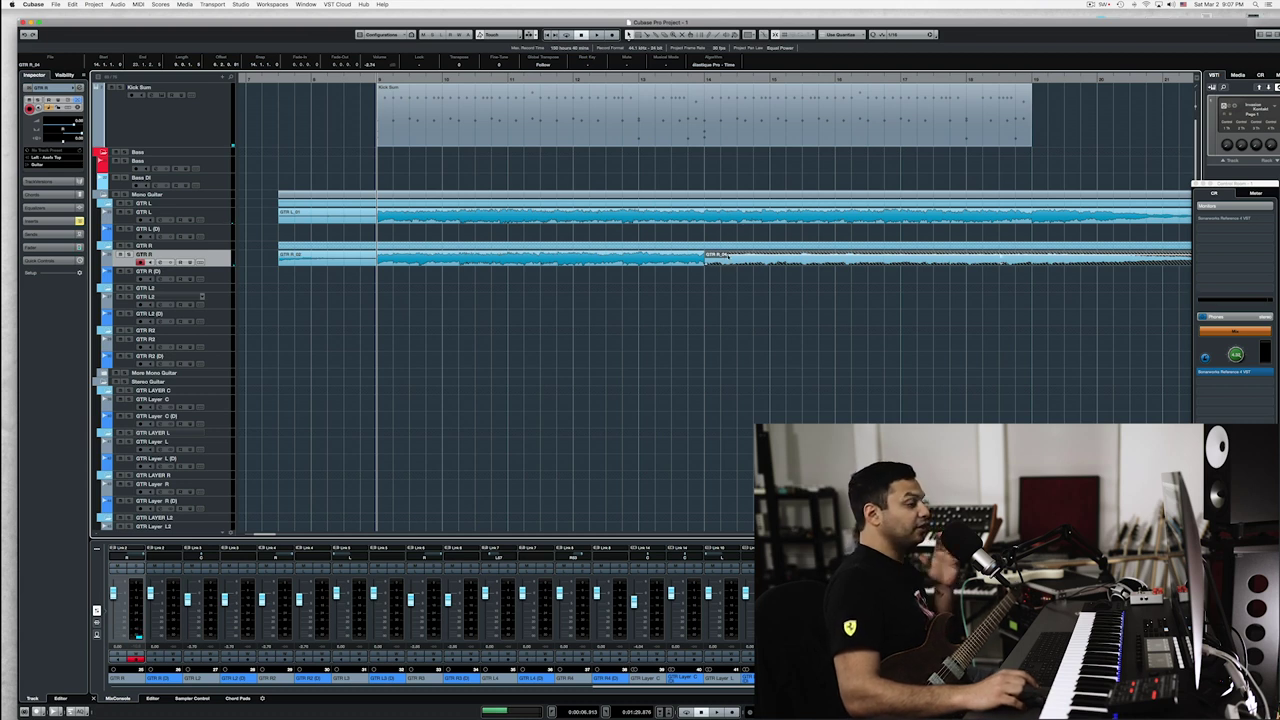
# Compare the two GTR R takes by playing short passages from bar 9 and from bar 14
pyautogui.click(704, 79)
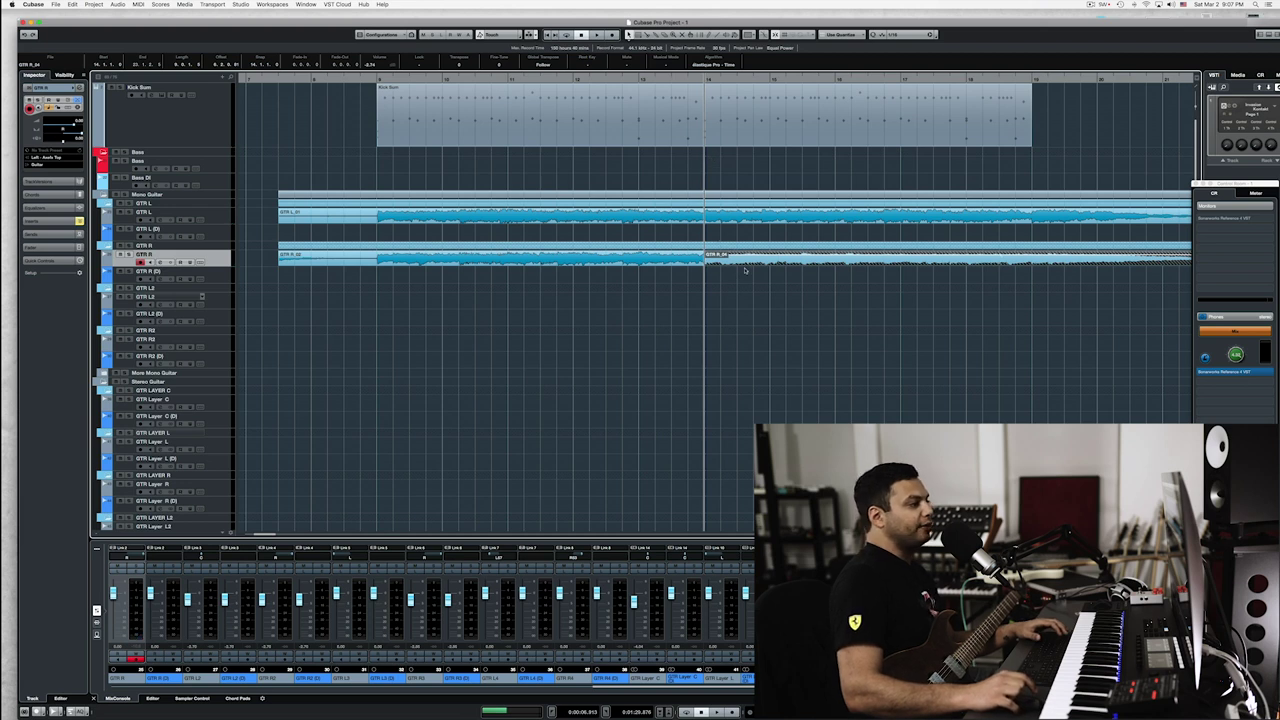
pyautogui.click(376, 77)
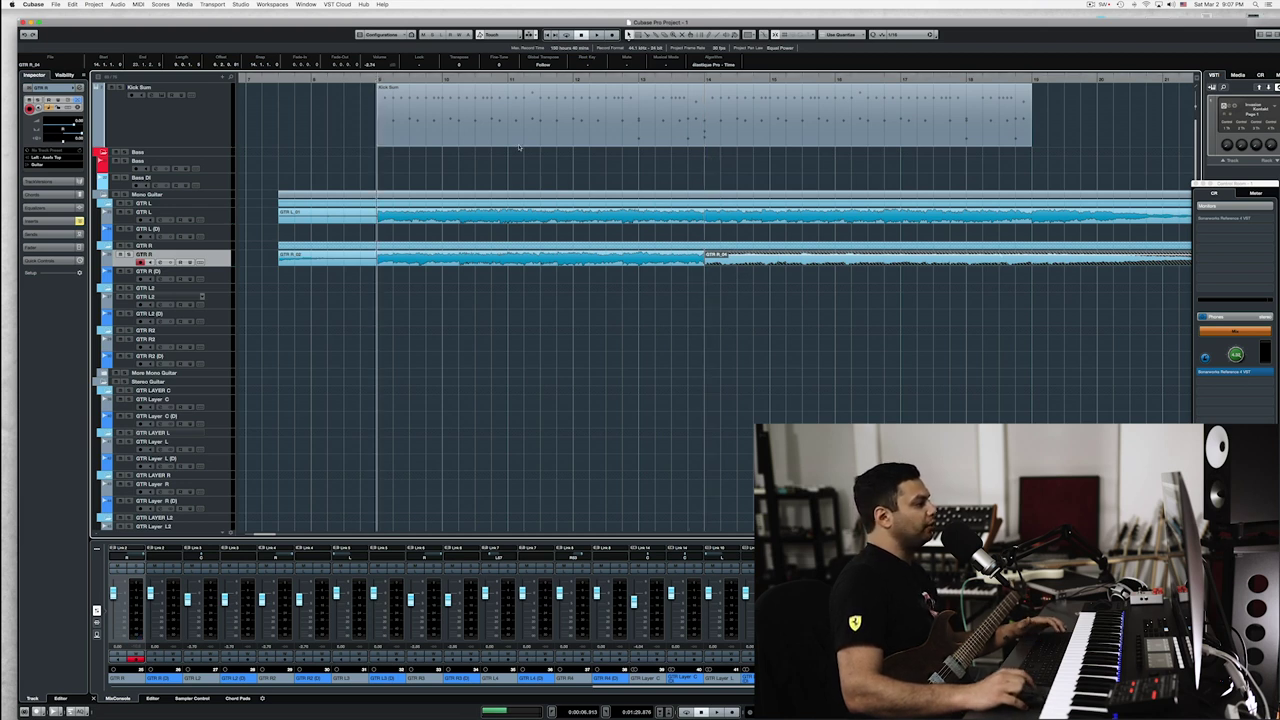
pyautogui.press('space')
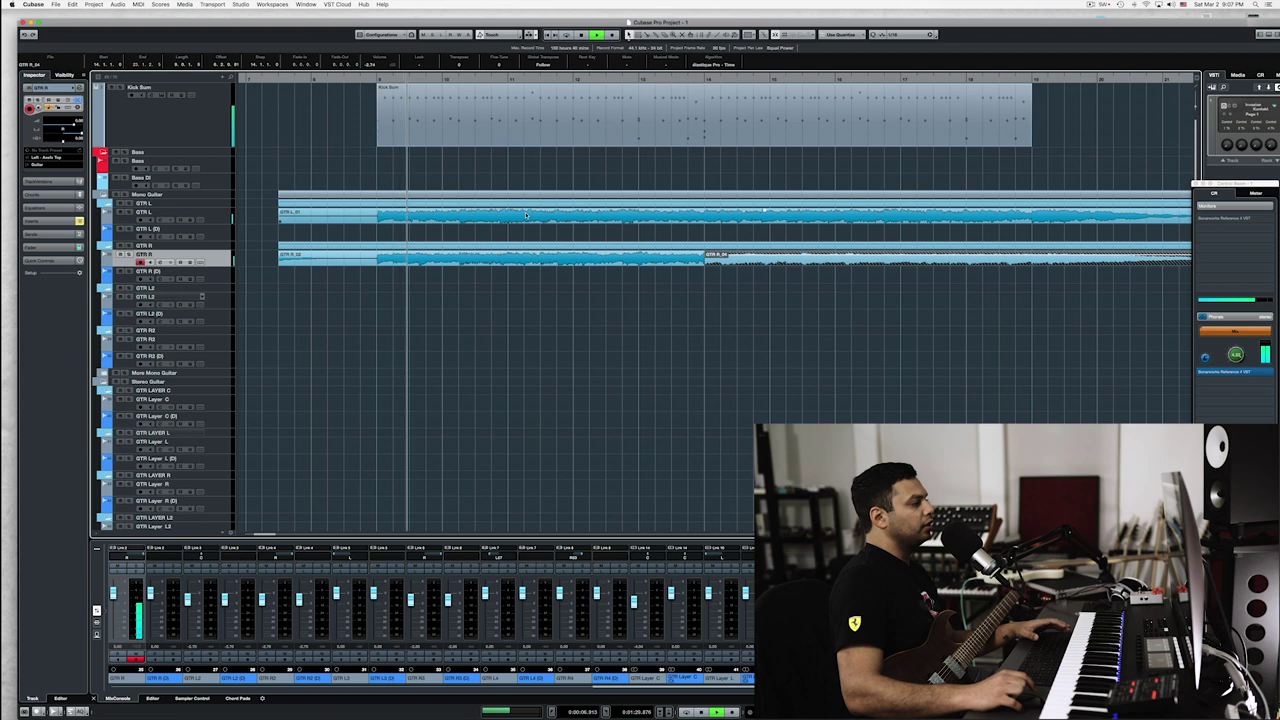
pyautogui.press('space')
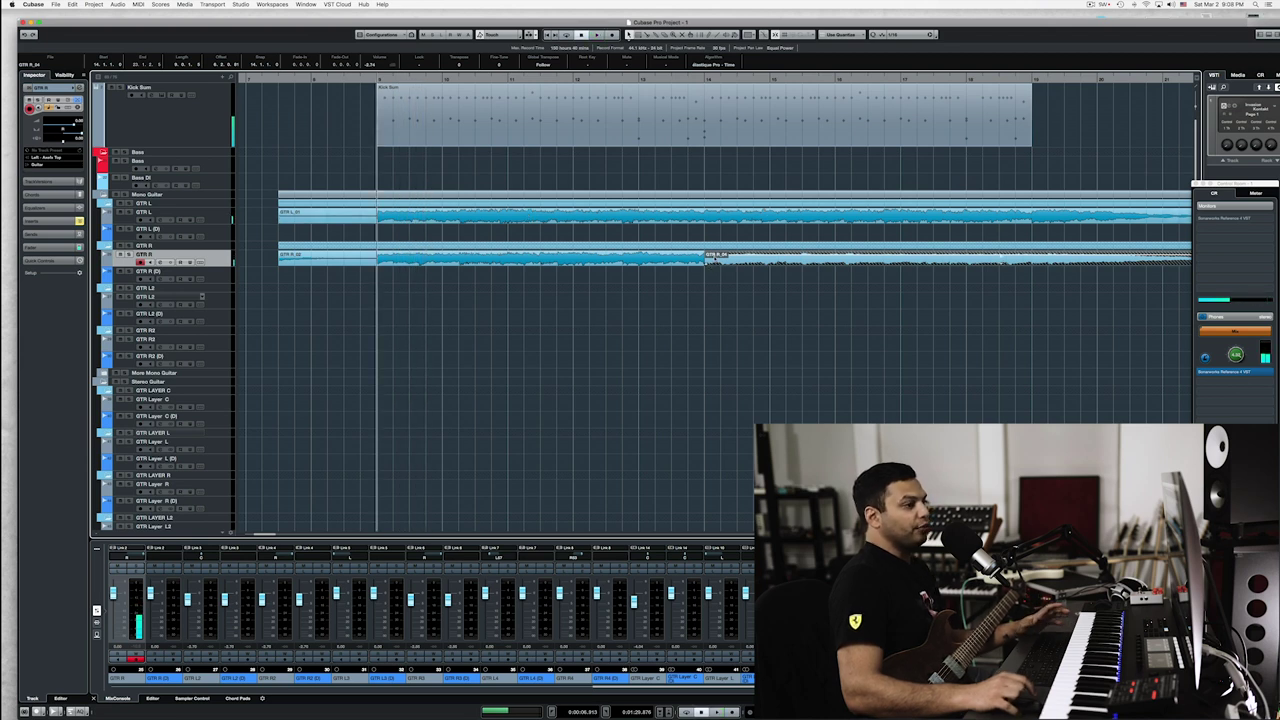
pyautogui.click(705, 79)
pyautogui.press('space')
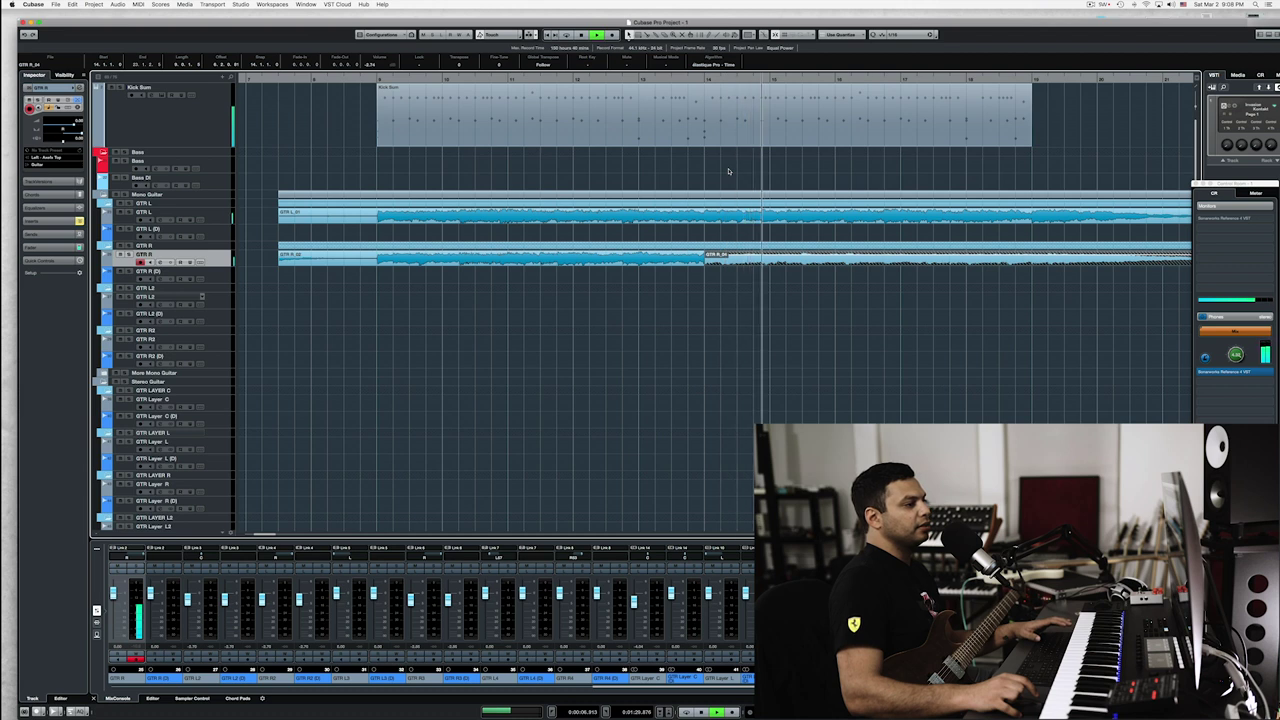
pyautogui.press('space')
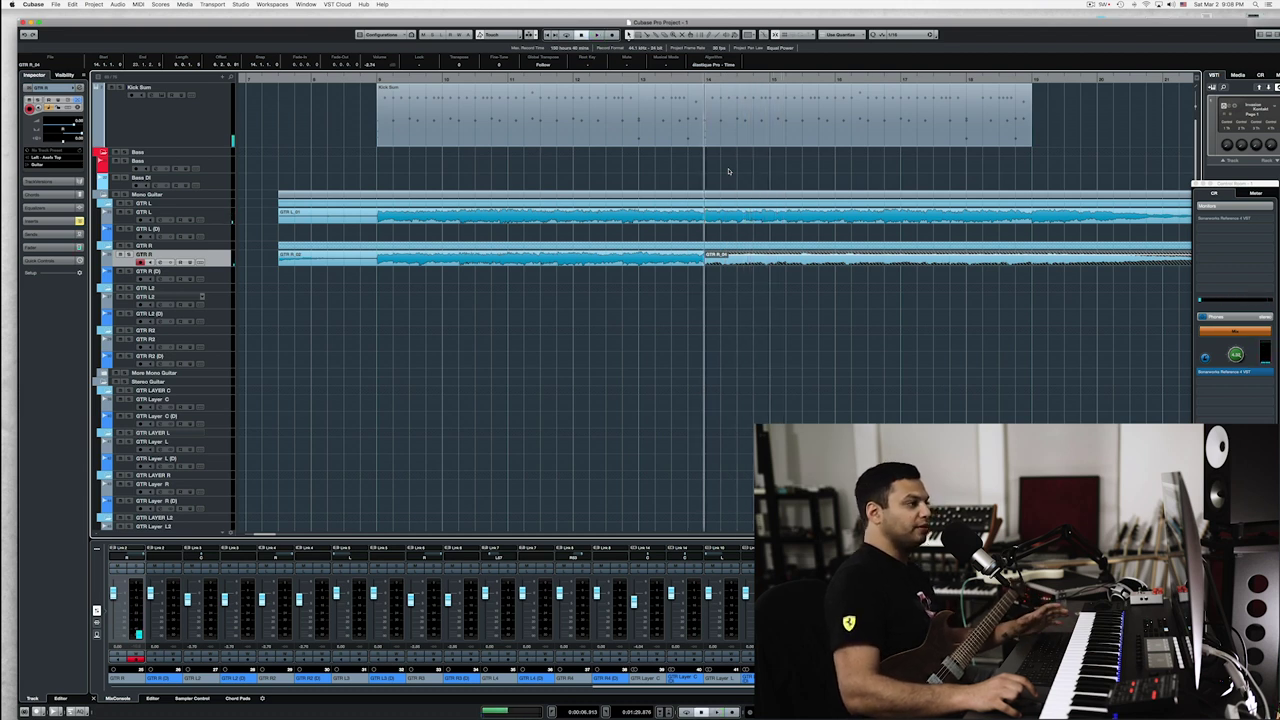
# Split the GTR L clip at bar 14, in line with the GTR R take change
pyautogui.moveTo(716, 275); pyautogui.dragTo(702, 218)
pyautogui.hotkey('alt', 'x')
pyautogui.press('g')
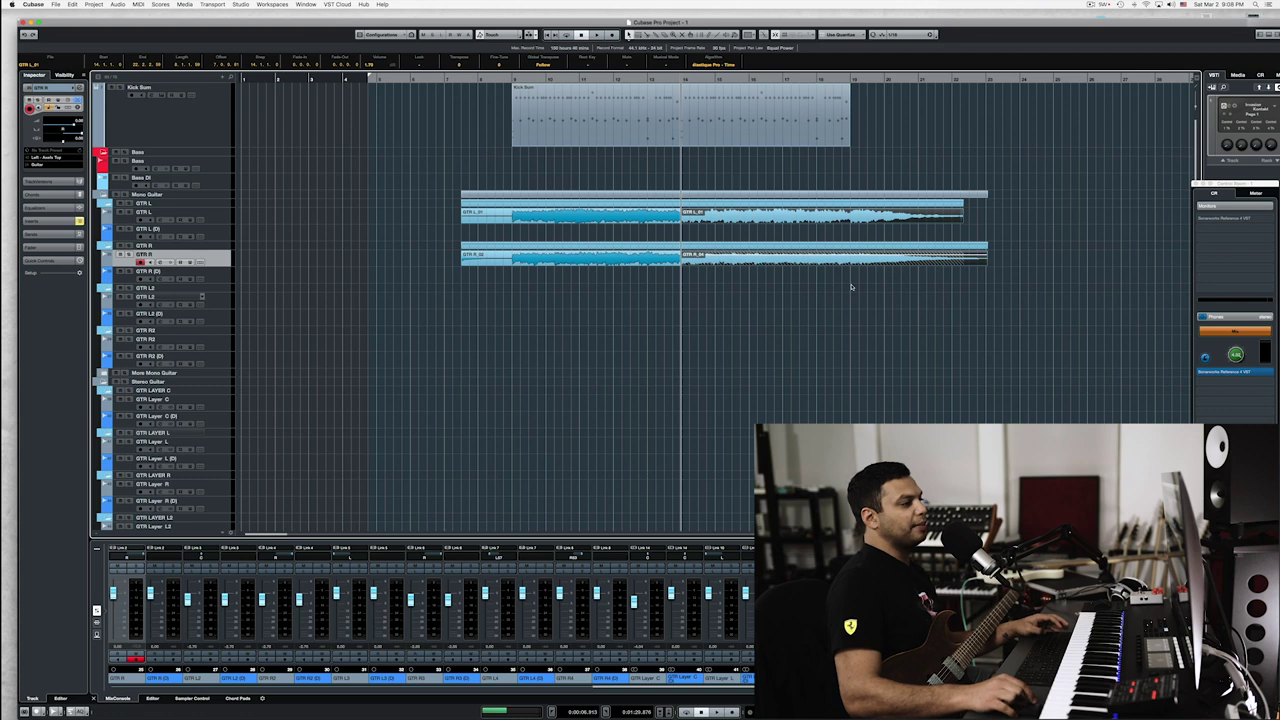
# Split the GTR L and GTR R clips at bar 19, where the drums end, and delete their tails
pyautogui.click(876, 223)
pyautogui.moveTo(850, 284); pyautogui.dragTo(846, 218)
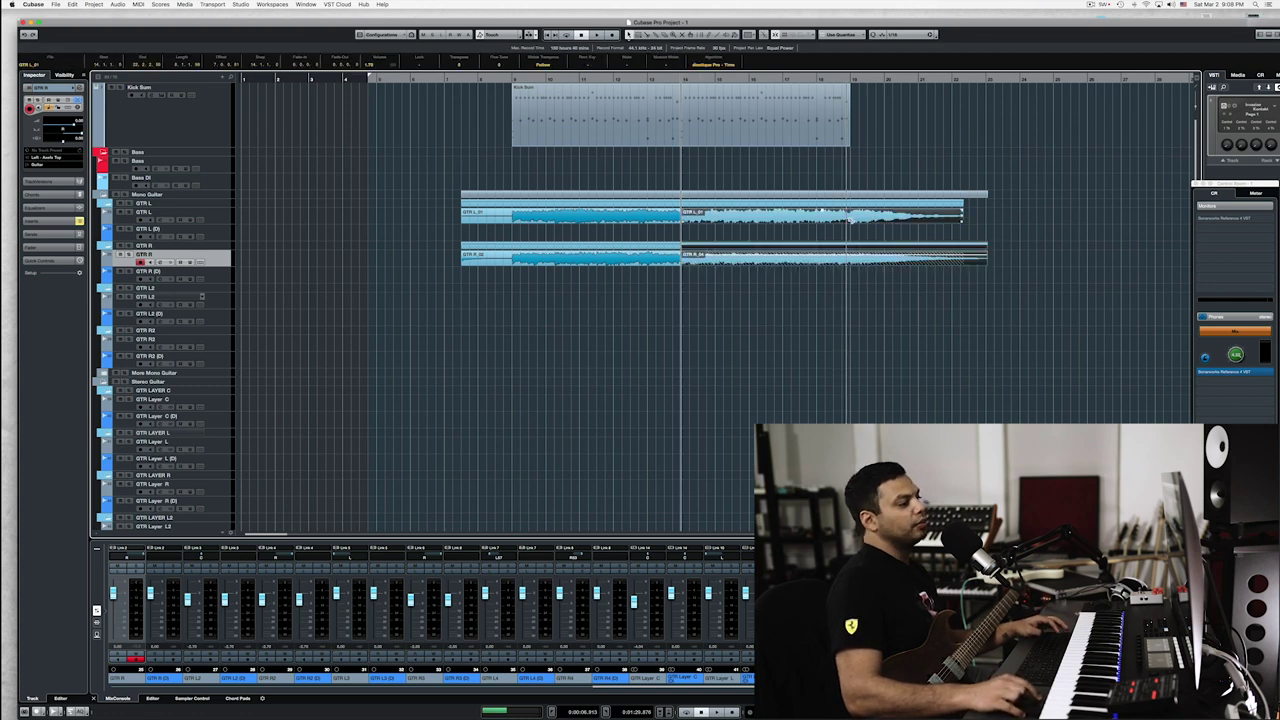
pyautogui.keyDown('alt'); pyautogui.click(850, 222); pyautogui.keyUp('alt')
pyautogui.press('Delete')
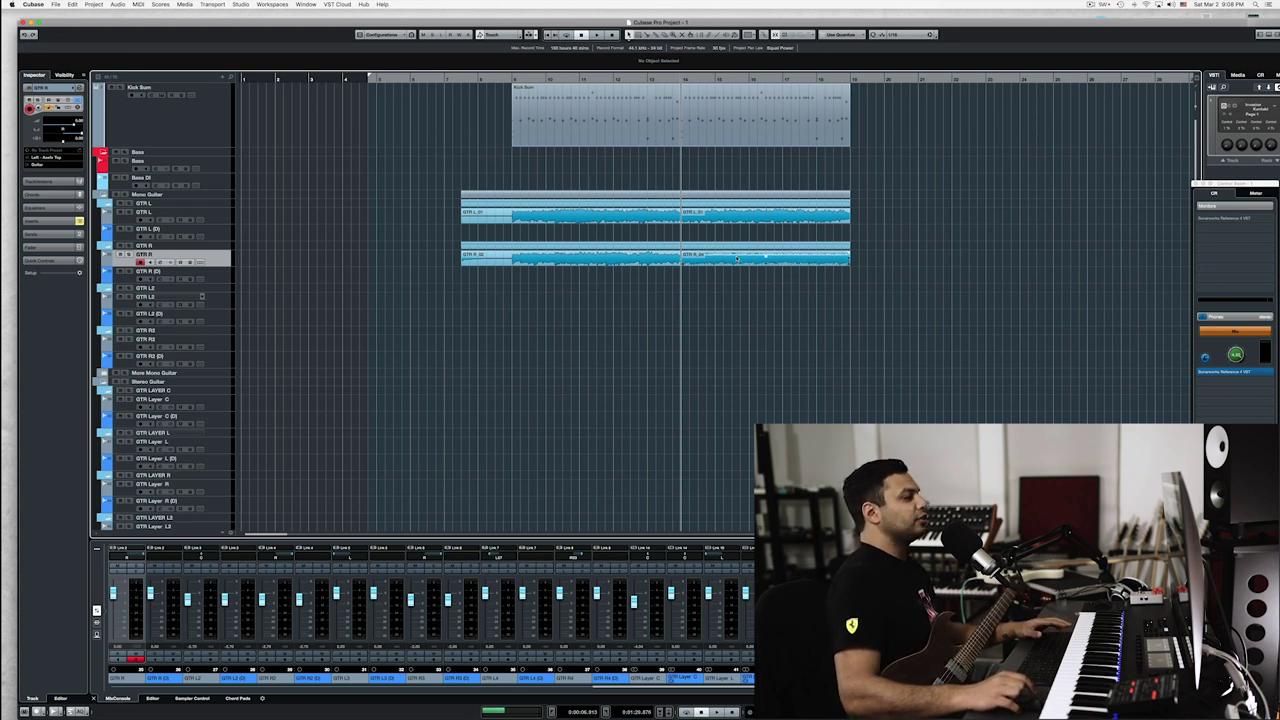
# Switch to Axe-Edit III, bypass the Delay block in the signal chain, and return to Cubase
pyautogui.scroll(2, 506, 273)
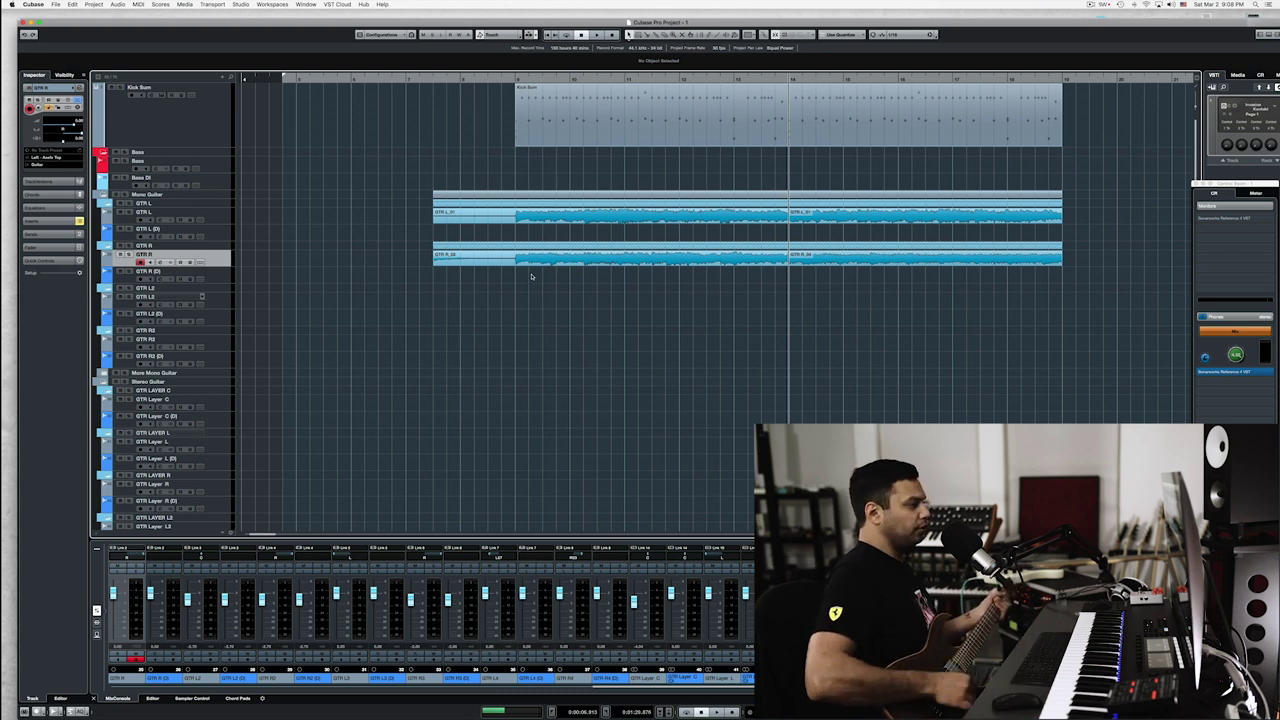
pyautogui.moveTo(4, 170)
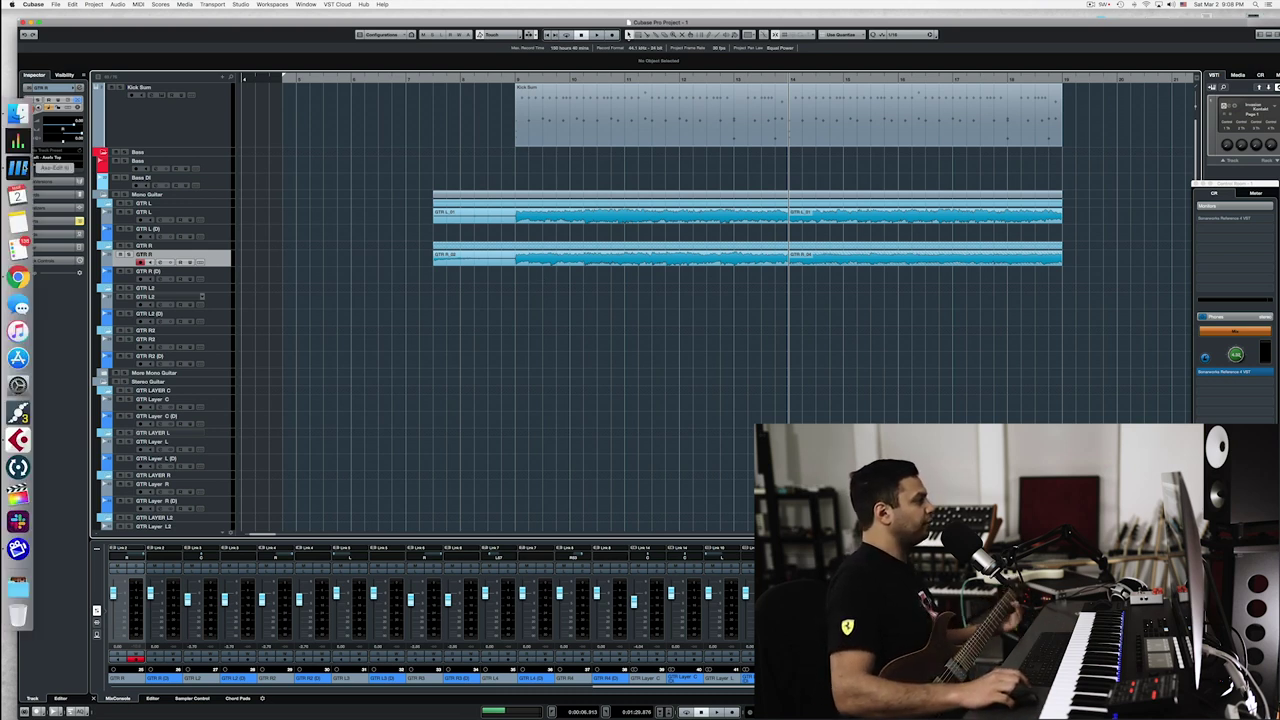
pyautogui.click(18, 168)
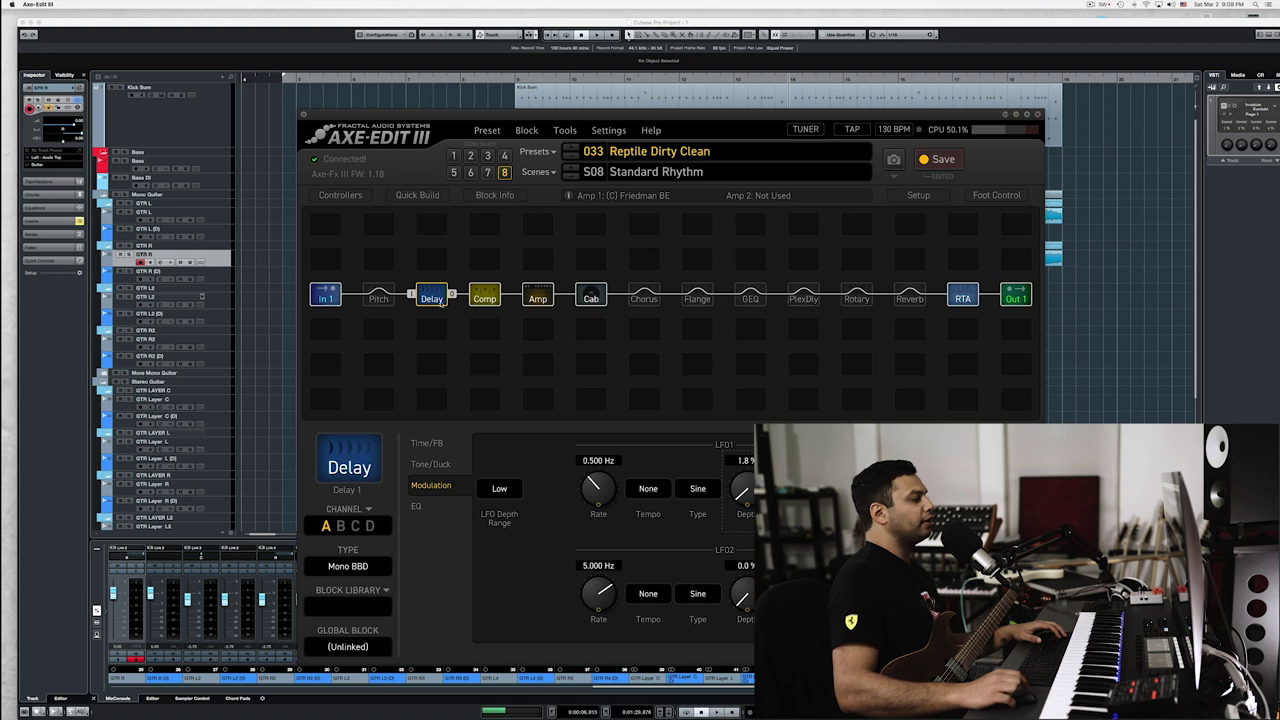
pyautogui.doubleClick(443, 299)
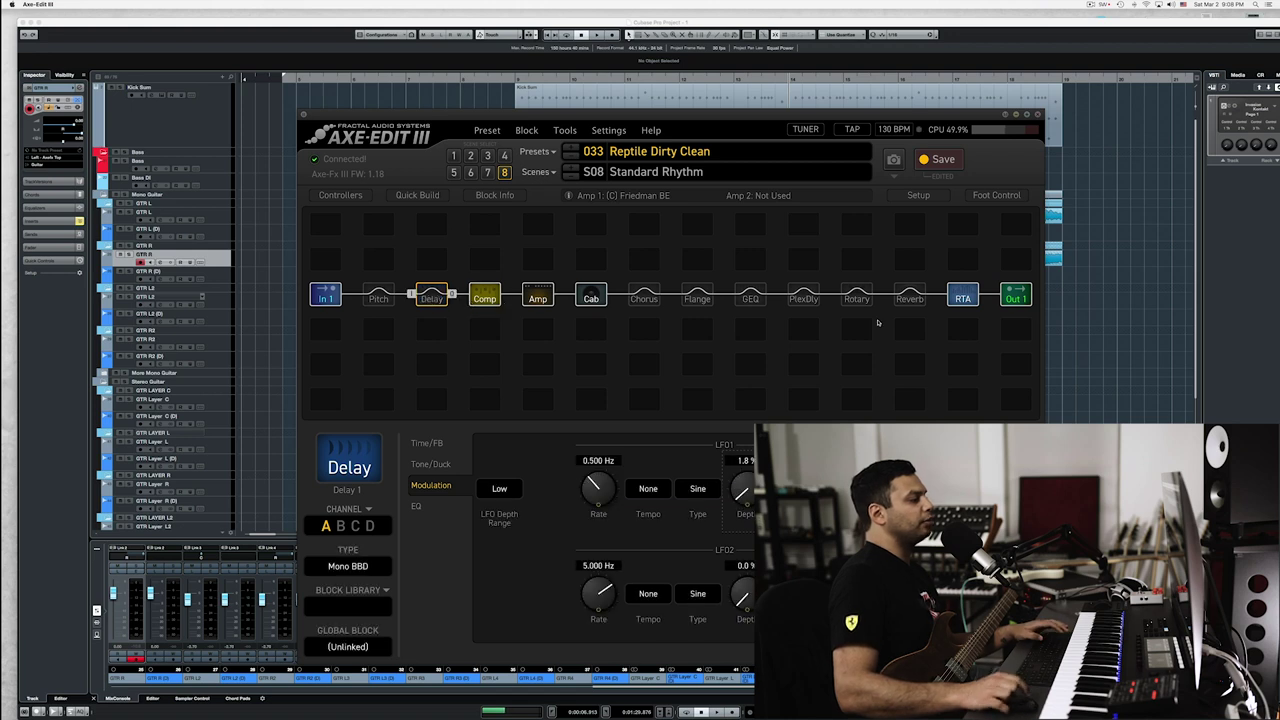
pyautogui.click(1059, 325)
# Play back the guitars and drums from bar 8 past the drum entry, and stop playback
pyautogui.scroll(3, 563, 266)
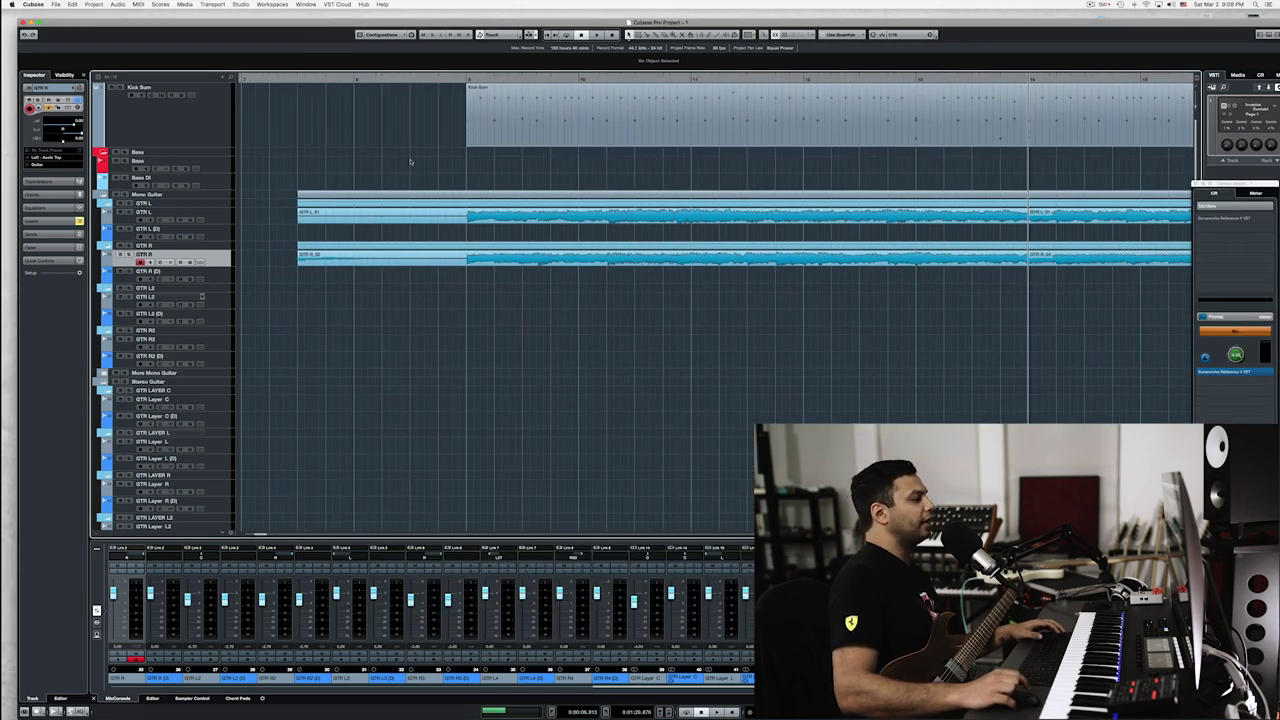
pyautogui.click(353, 79)
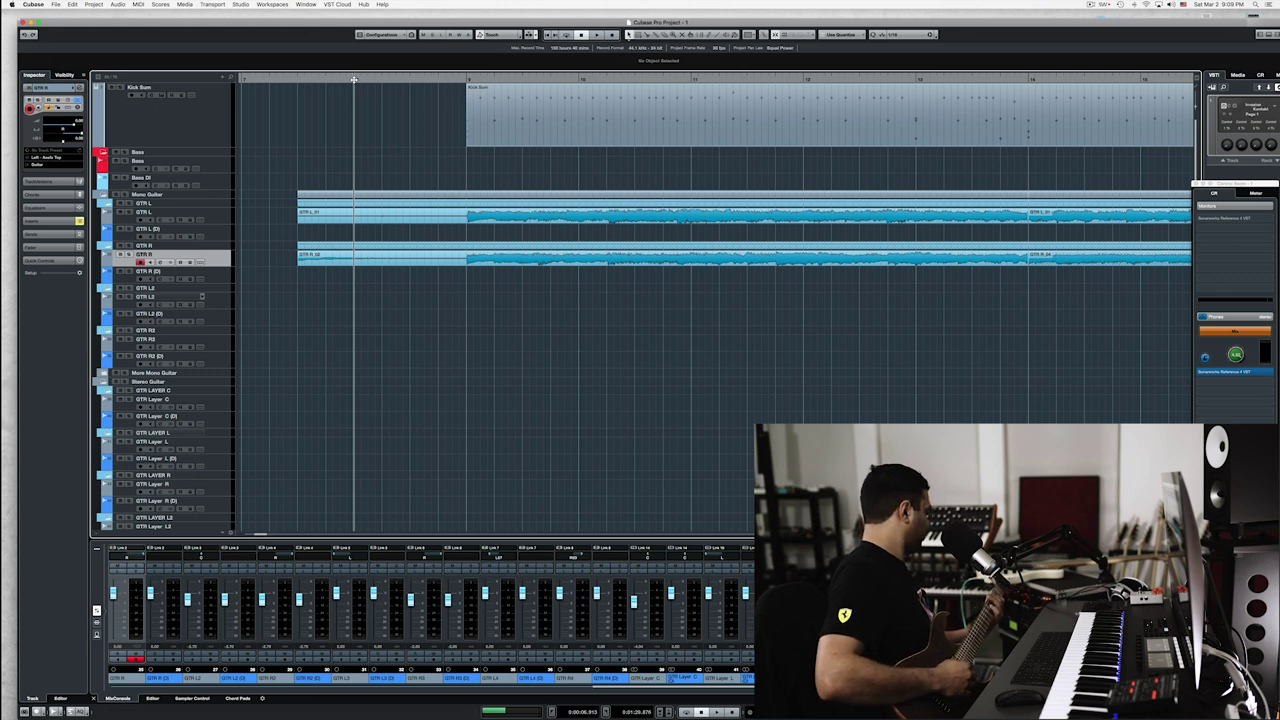
pyautogui.press('space')
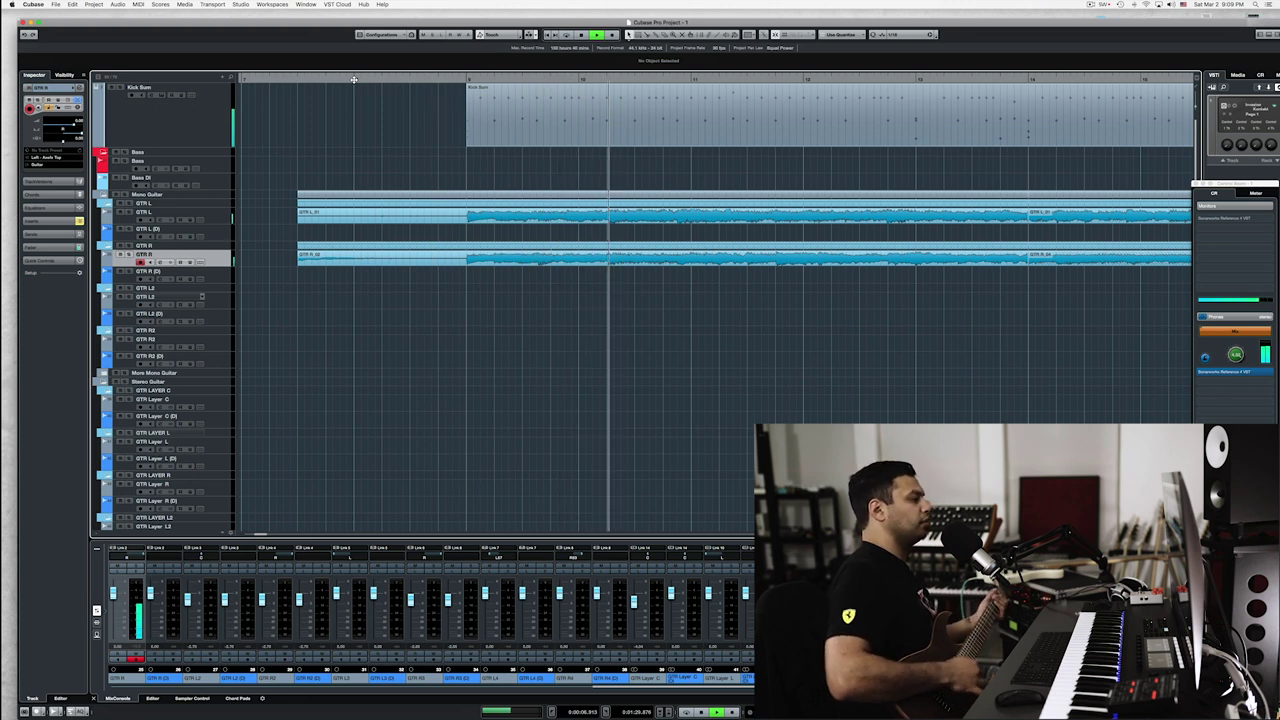
pyautogui.press('space')
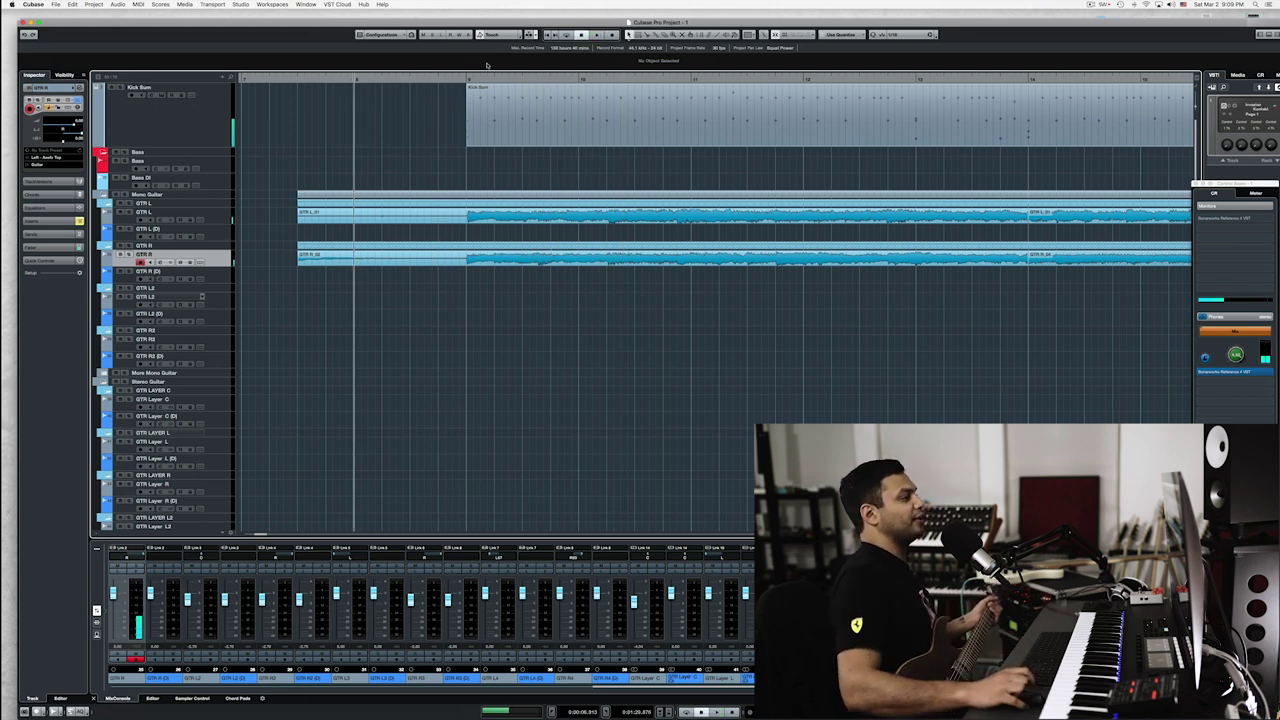
# Play back the guitars and drums several times from the middle of bar 8 to rehearse along, and stop playback
pyautogui.click(408, 80)
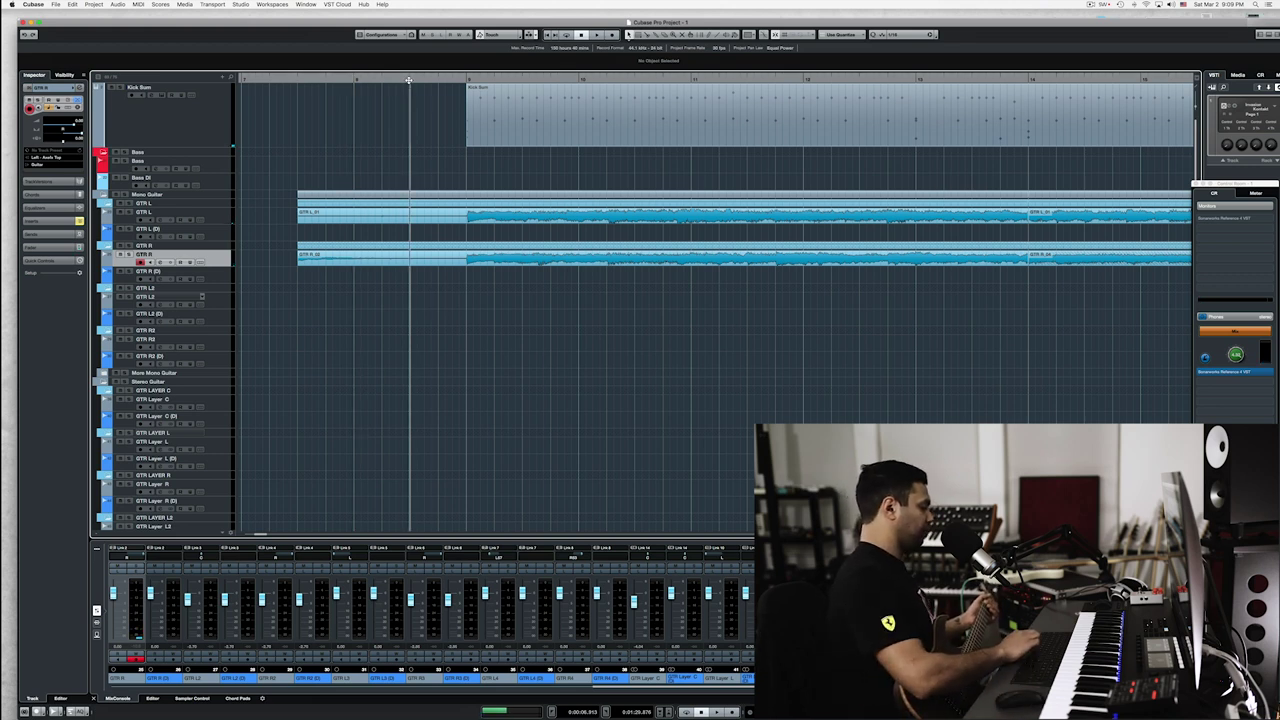
pyautogui.press('space')
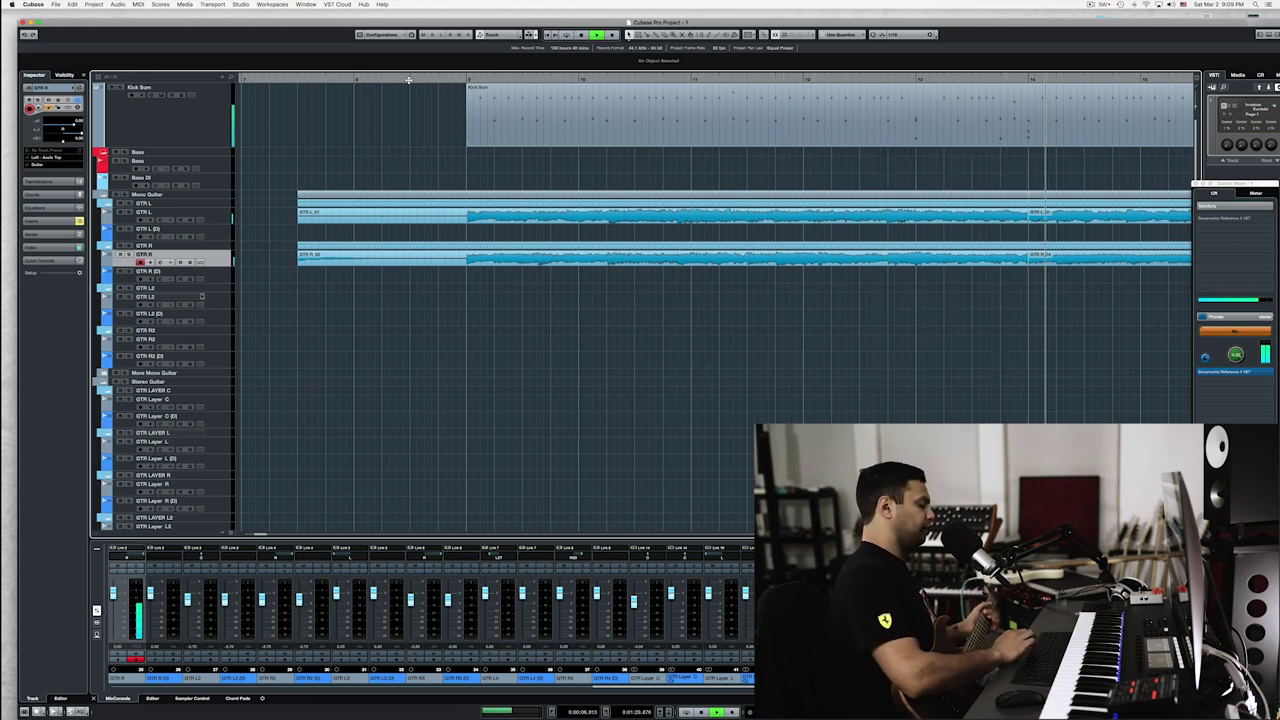
pyautogui.press('space')
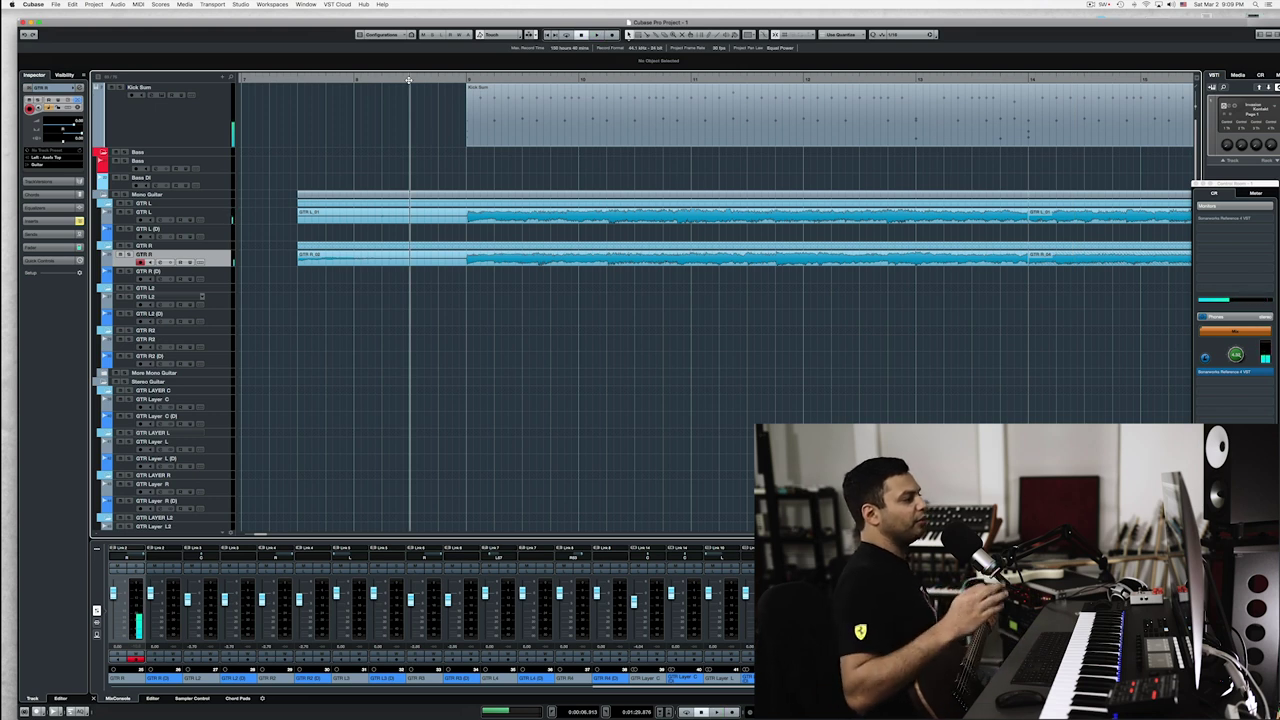
pyautogui.press('space')
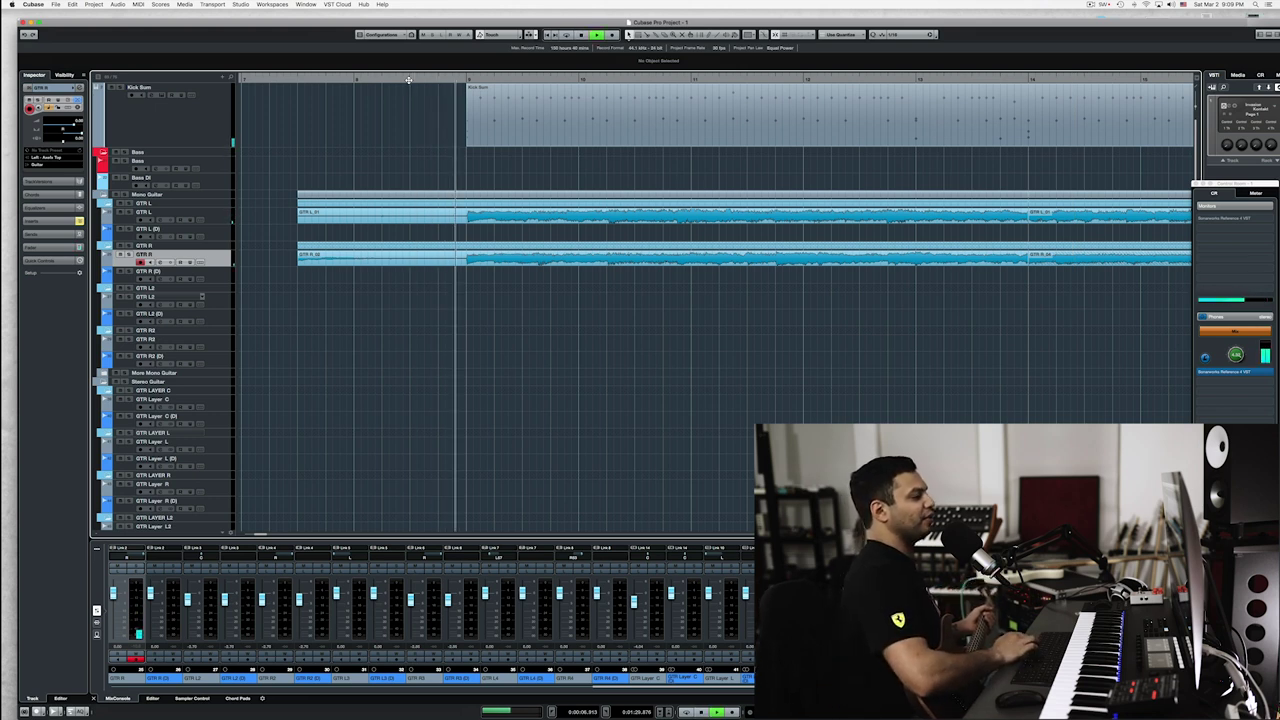
pyautogui.press('space')
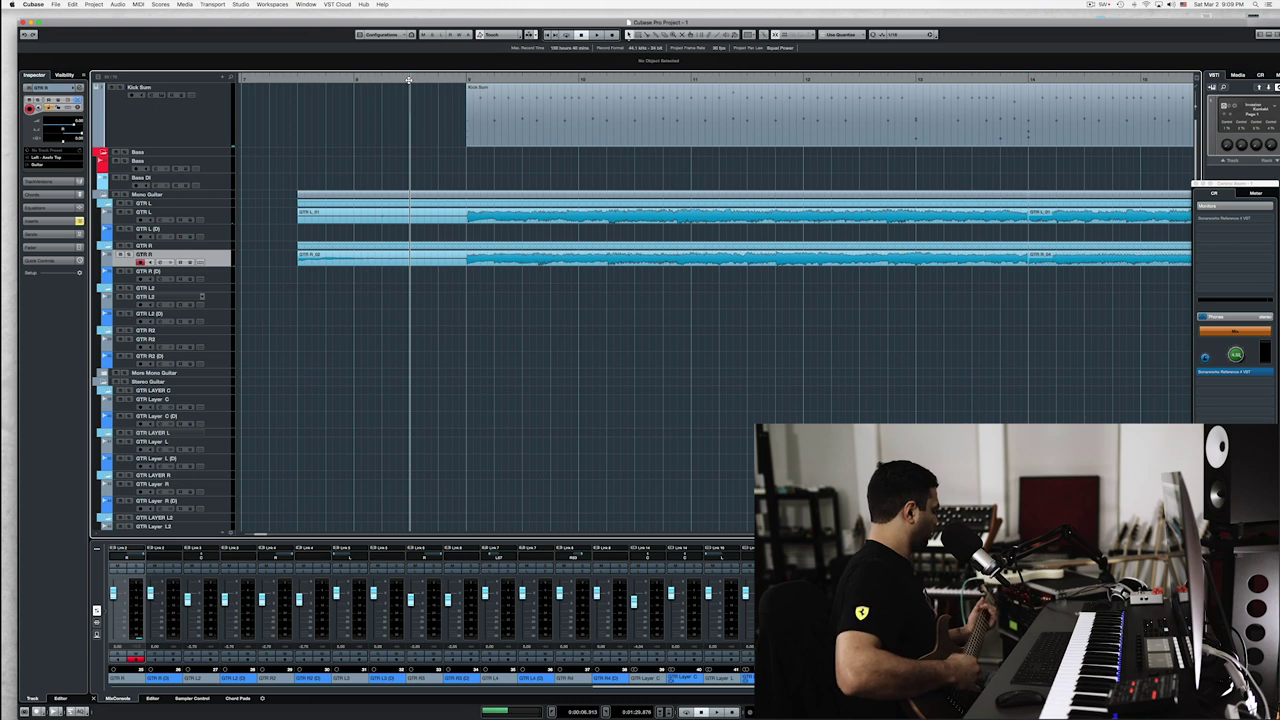
pyautogui.press('space')
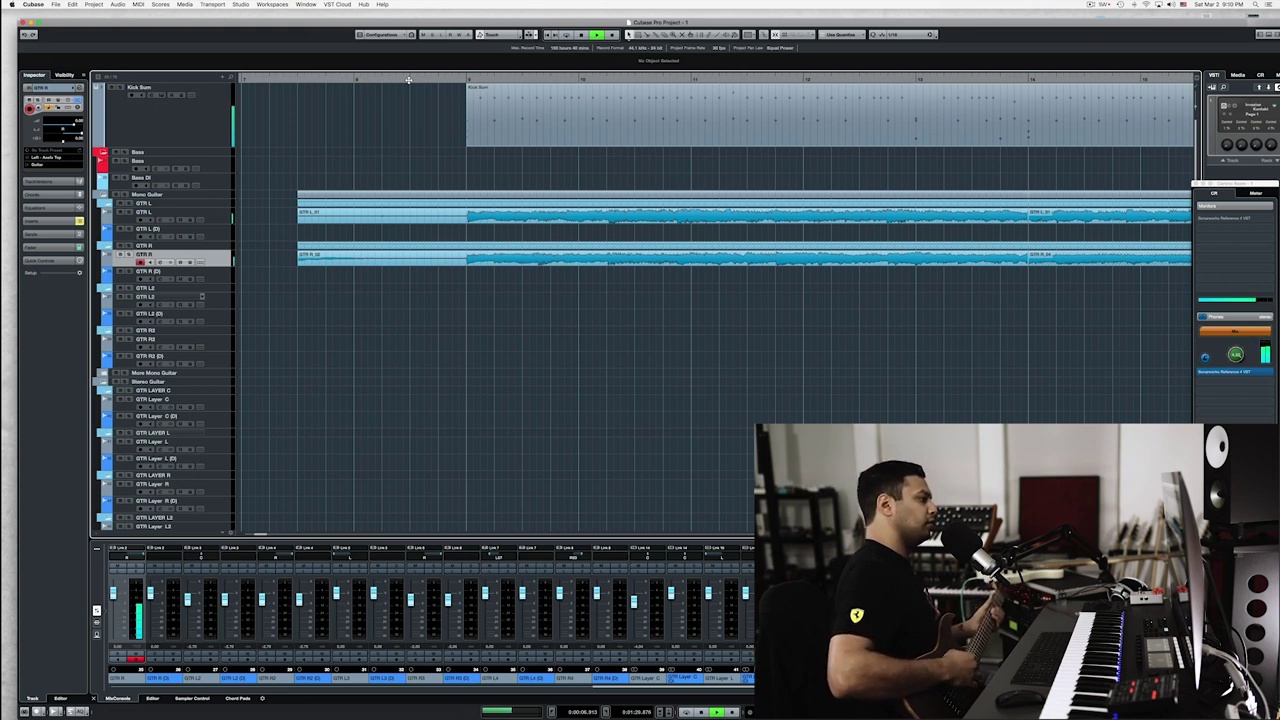
pyautogui.press('space')
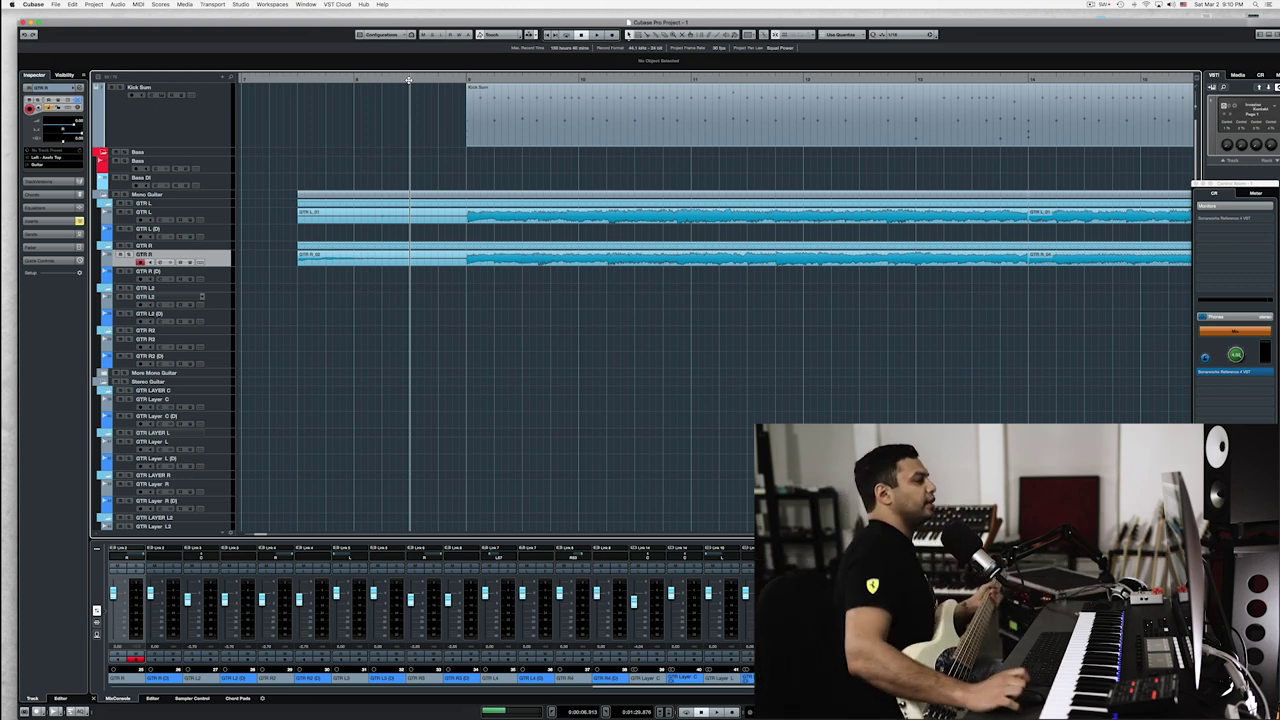
# Select the Bass track for recording, try a take from the middle of bar 8, and undo it
pyautogui.click(222, 164)
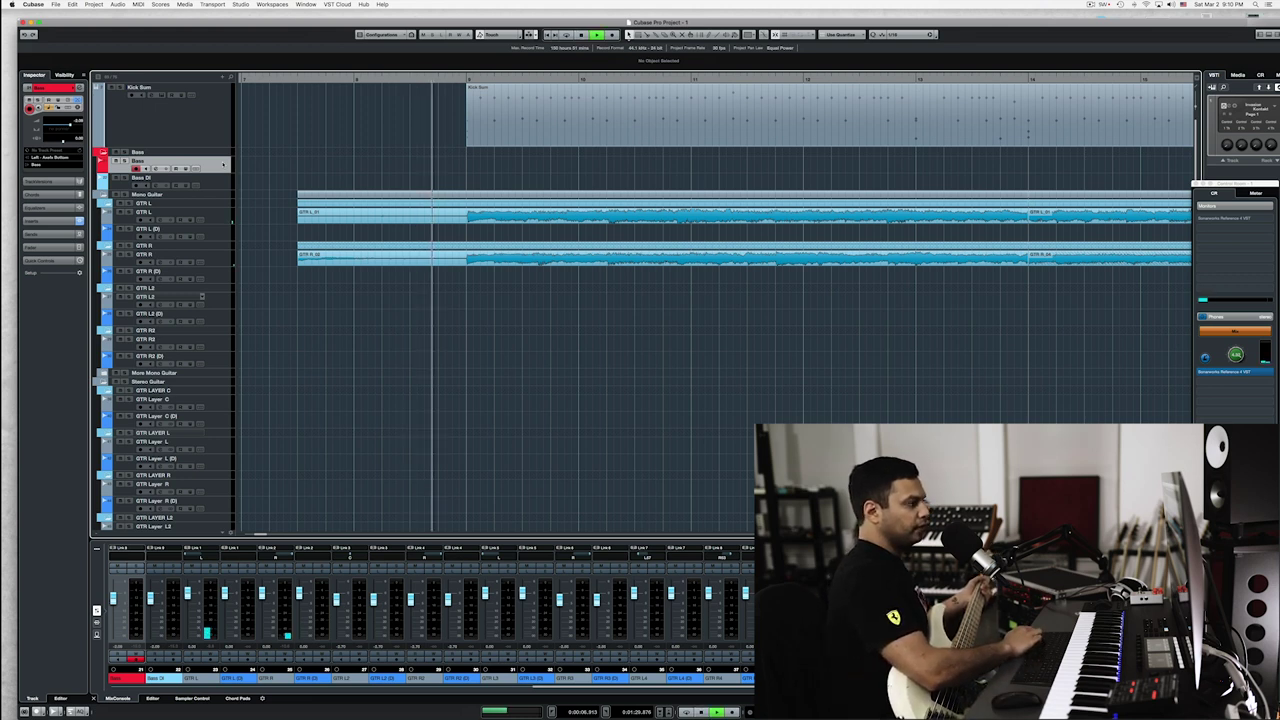
pyautogui.press('KP_Multiply')
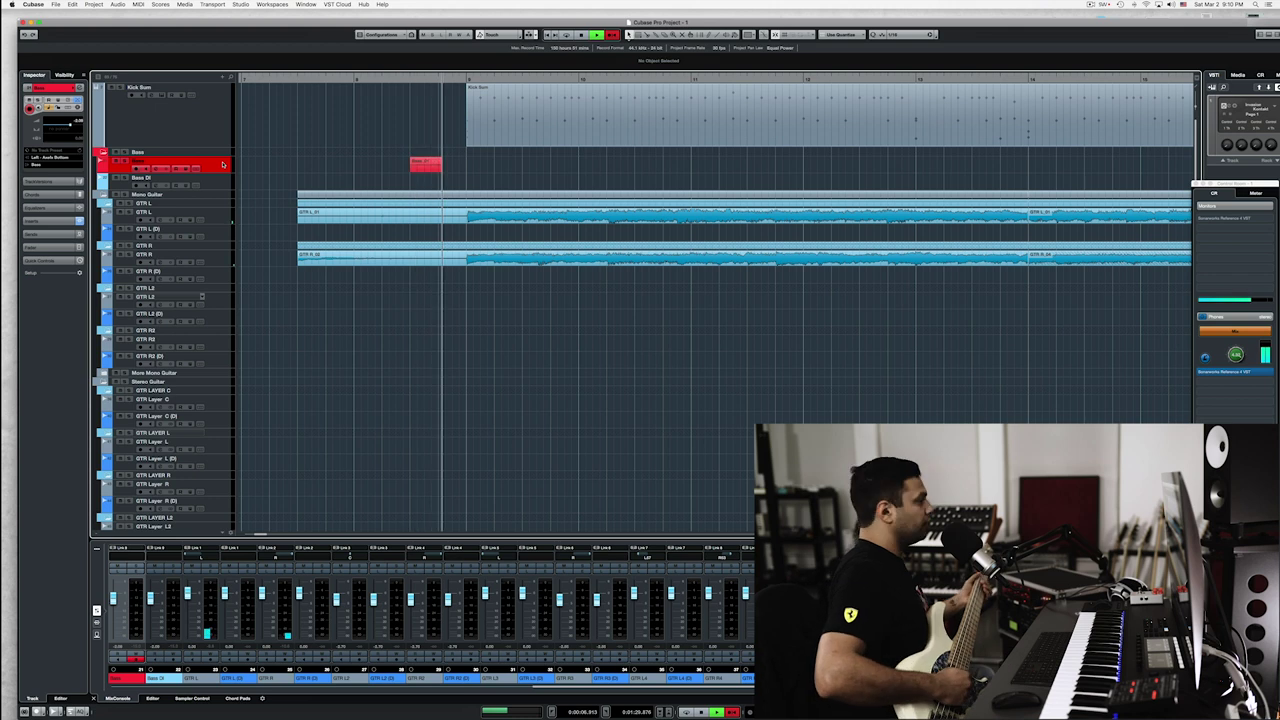
pyautogui.press('space')
pyautogui.press('super+z')
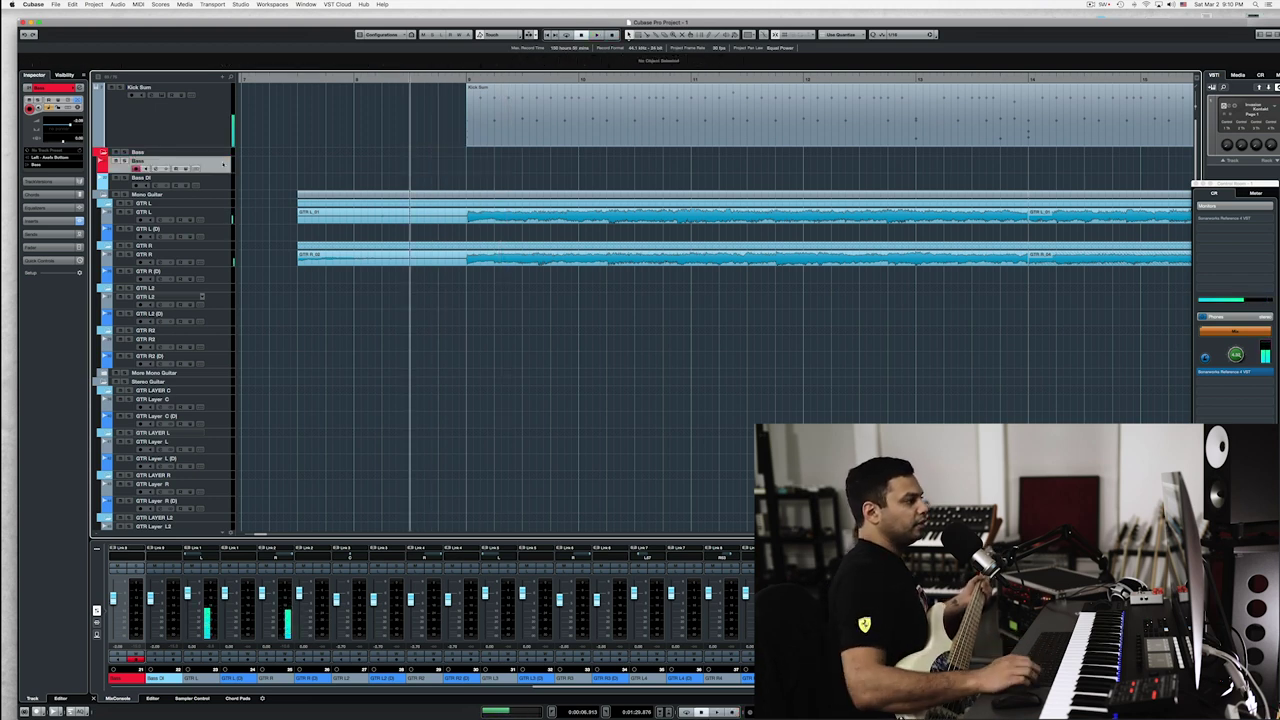
# Record a new bass take from the middle of bar 8, and play it back from around bar 12
pyautogui.press('KP_Multiply')
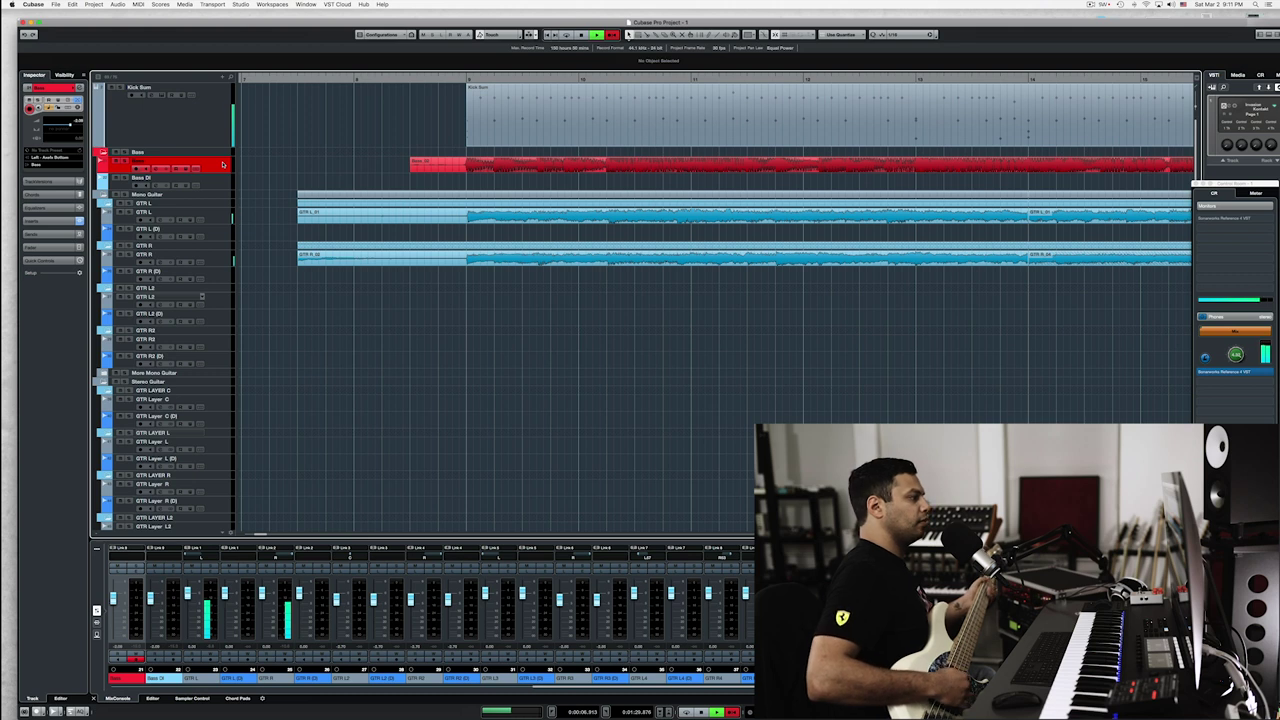
pyautogui.press('space')
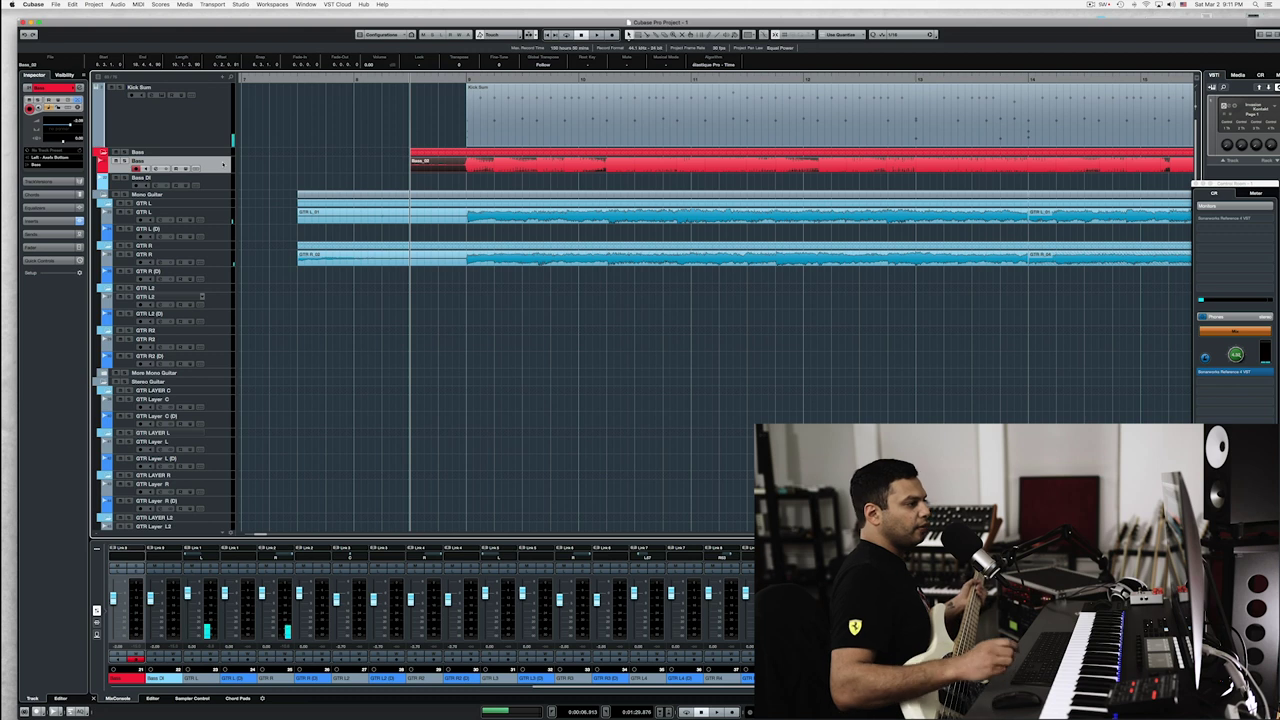
pyautogui.click(808, 79)
pyautogui.press('space')
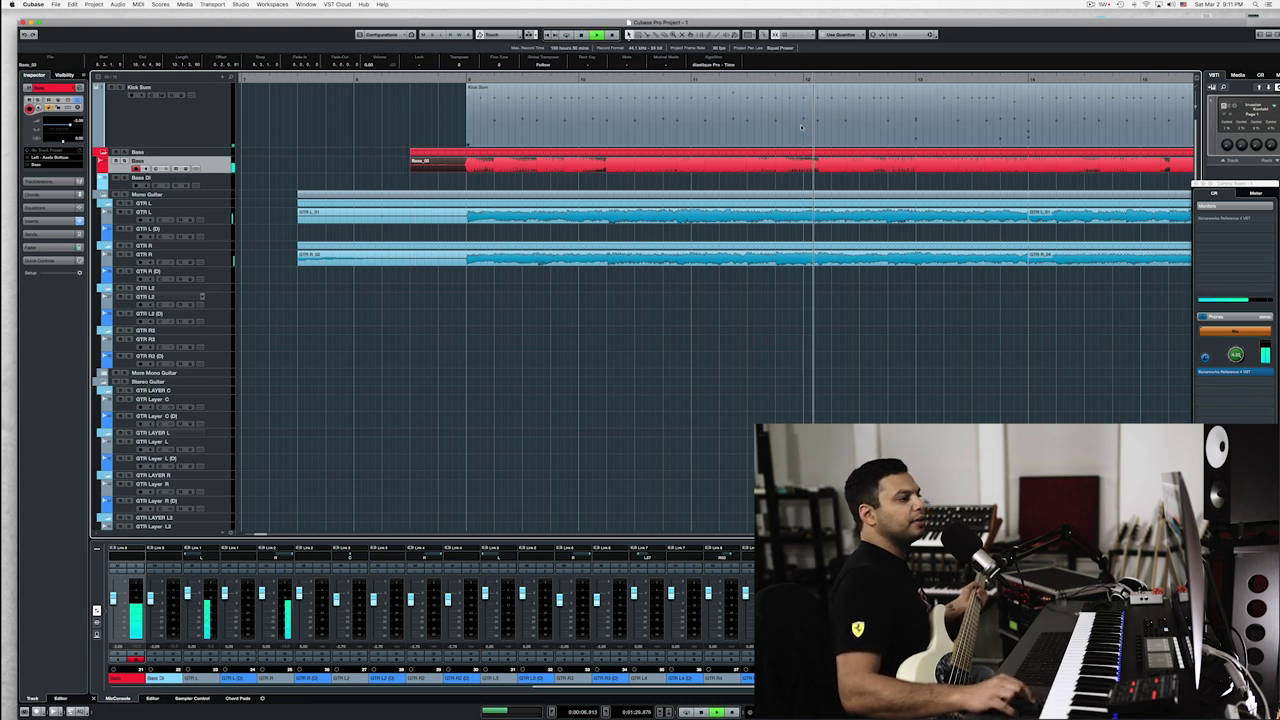
pyautogui.hscroll(3, 801, 127)
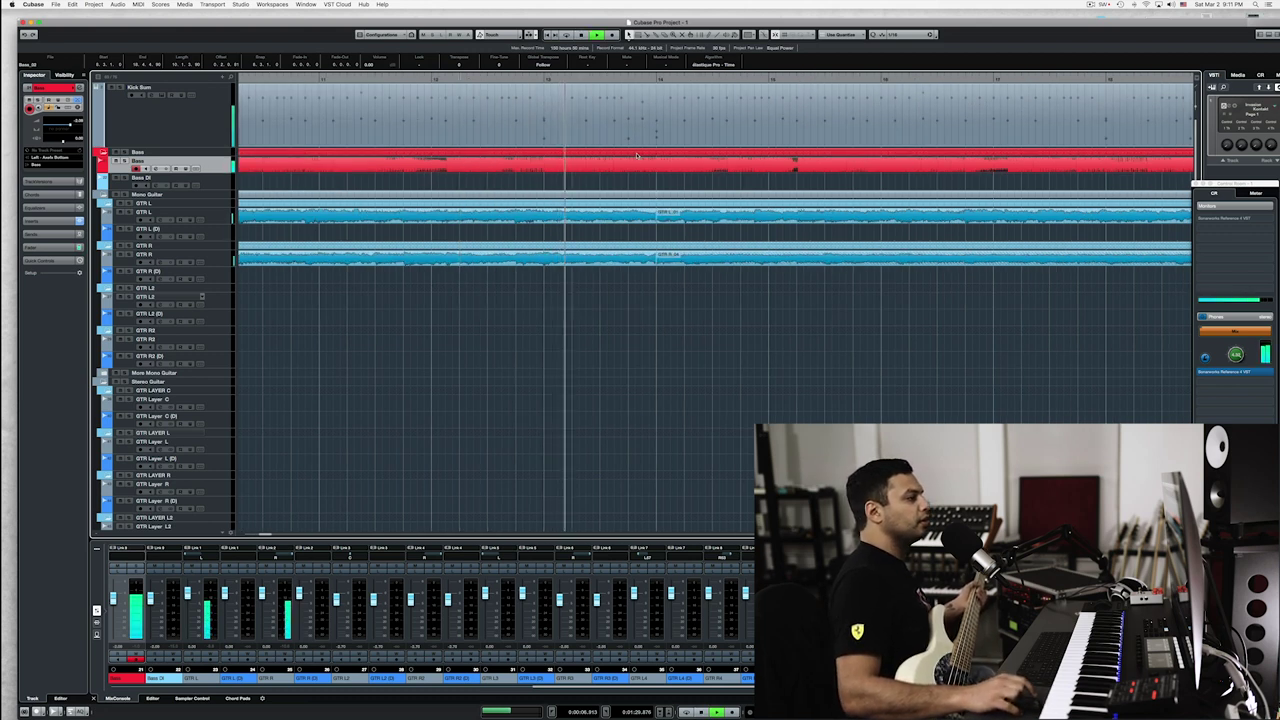
pyautogui.press('space')
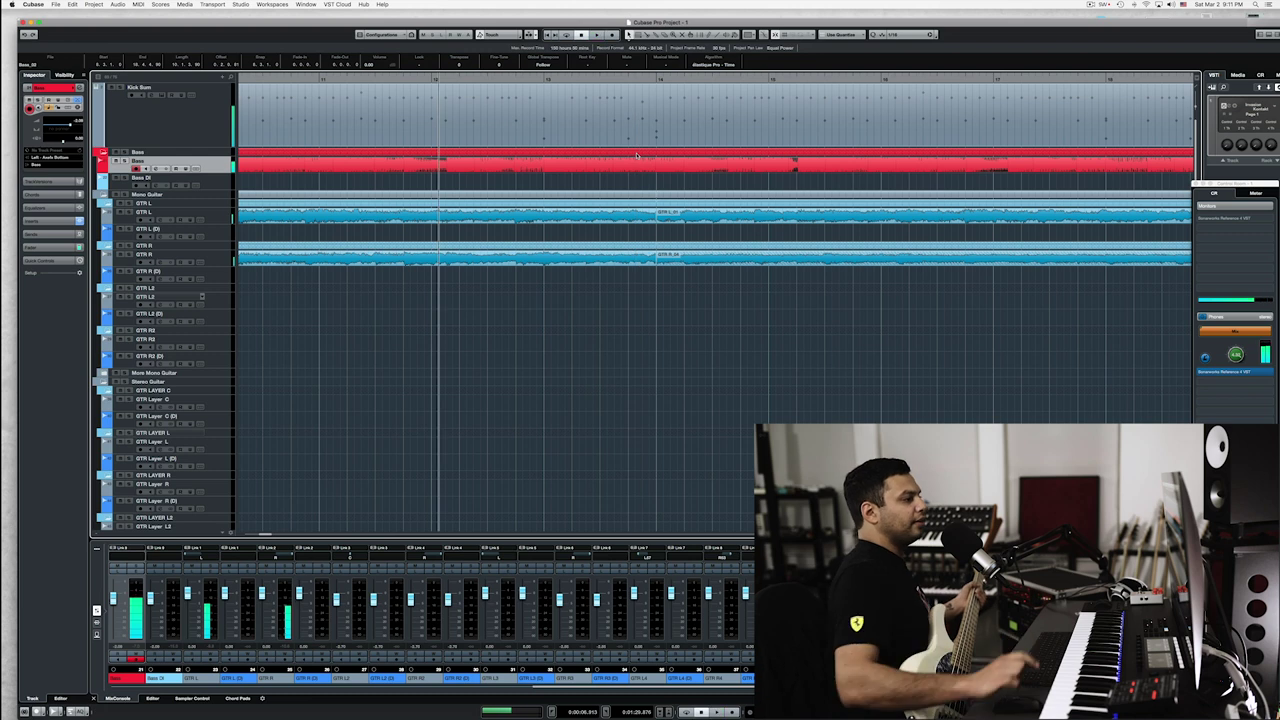
# Record a replacement bass part over the first take from bar 11 to bar 14
pyautogui.click(432, 79)
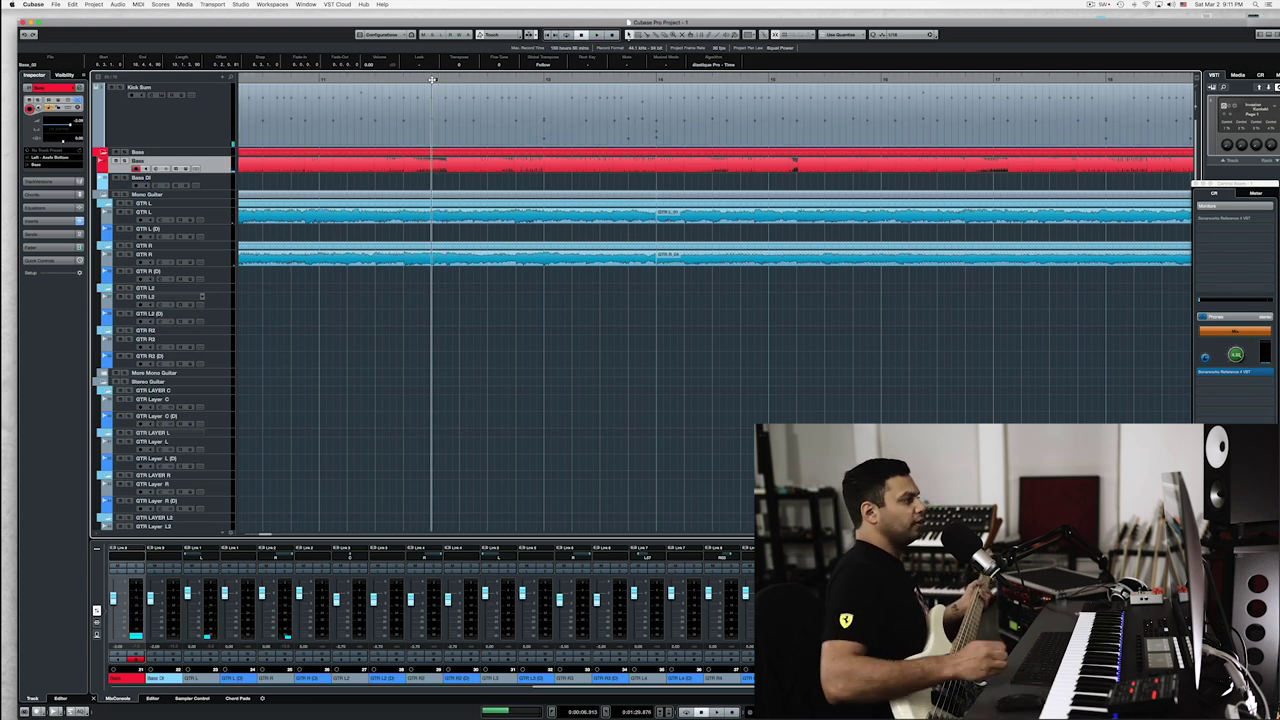
pyautogui.click(319, 79)
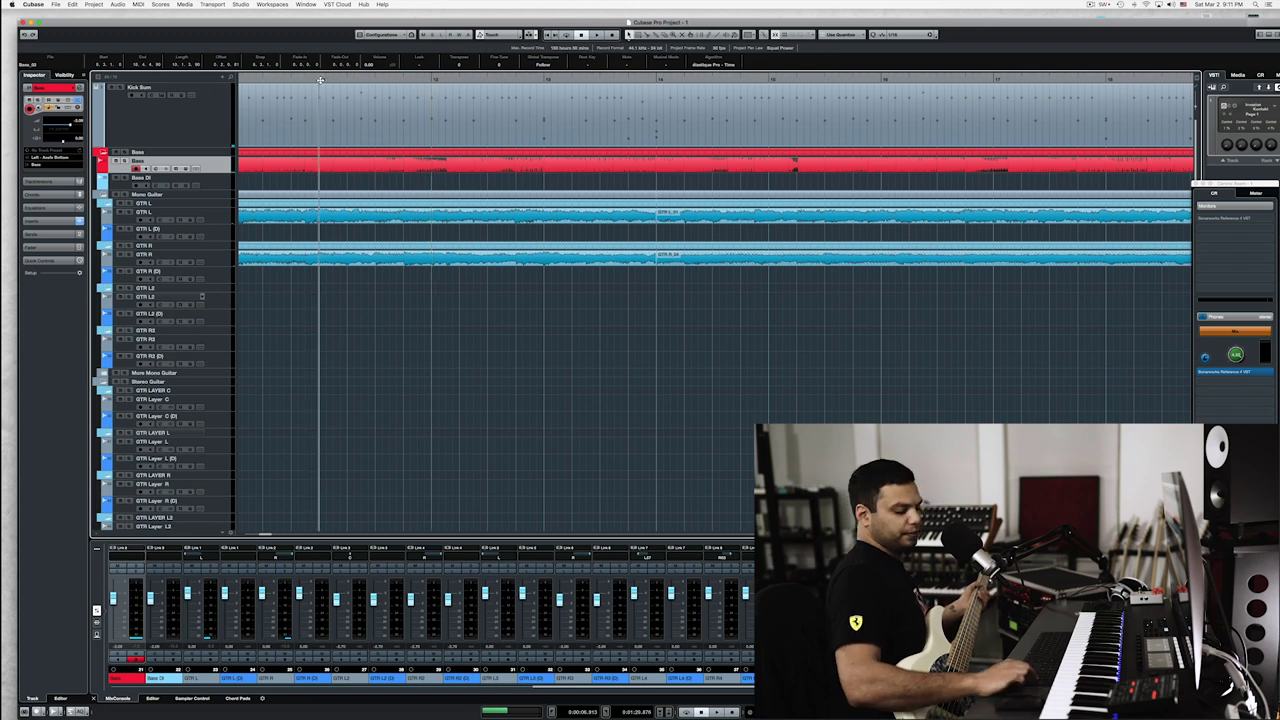
pyautogui.press('KP_Multiply')
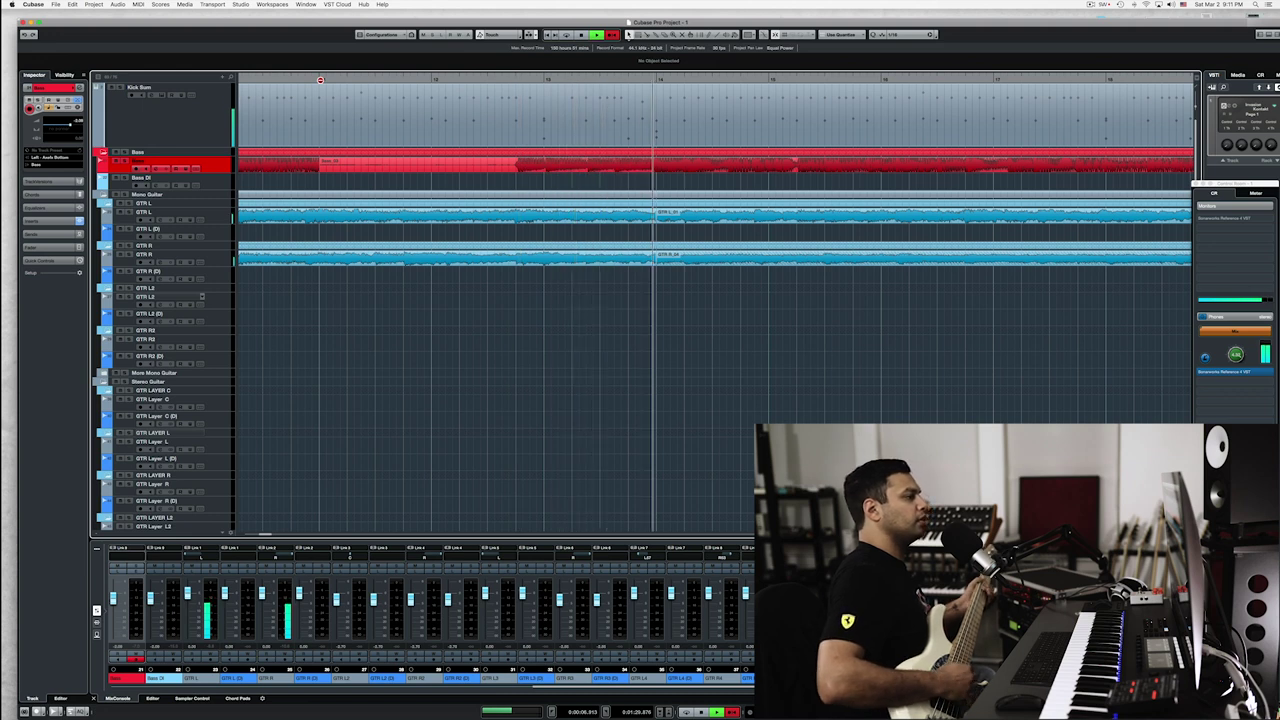
pyautogui.press('space')
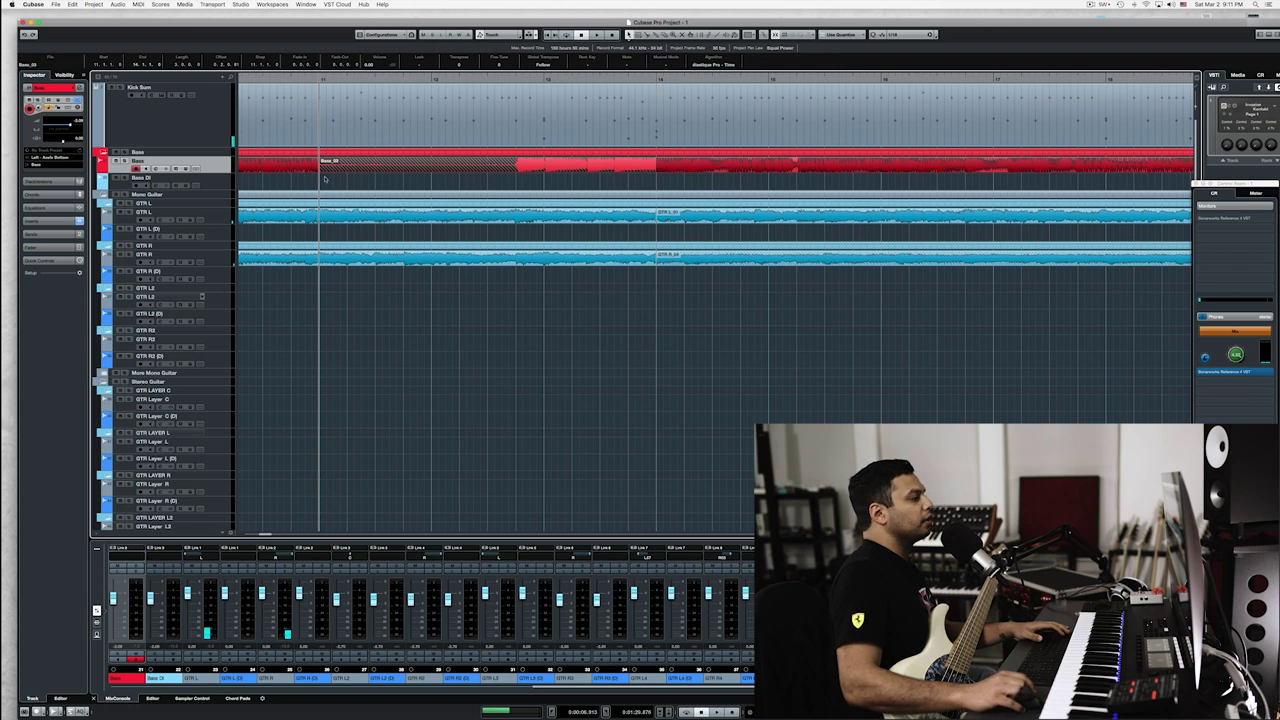
# Trim the start of the replacement bass take to the last beat of bar 12, and play back the transition
pyautogui.moveTo(321, 172); pyautogui.dragTo(516, 174)
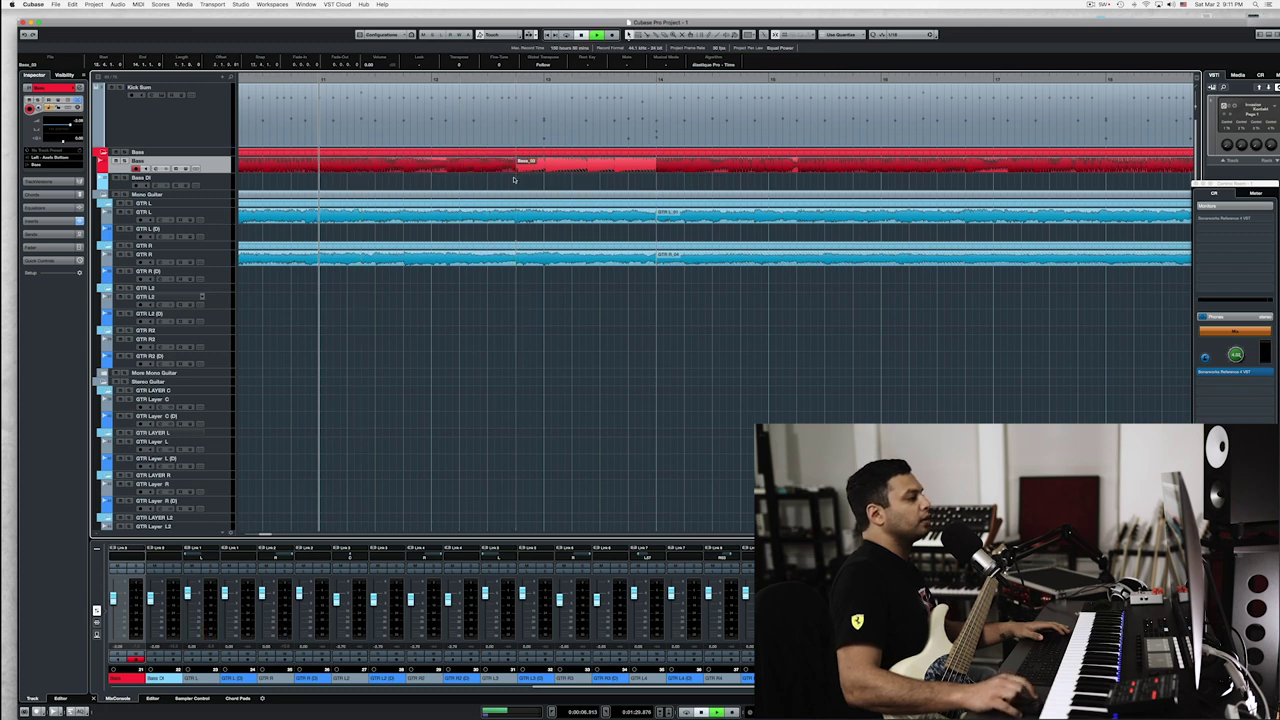
pyautogui.press('space')
pyautogui.scroll(-3, 487, 194)
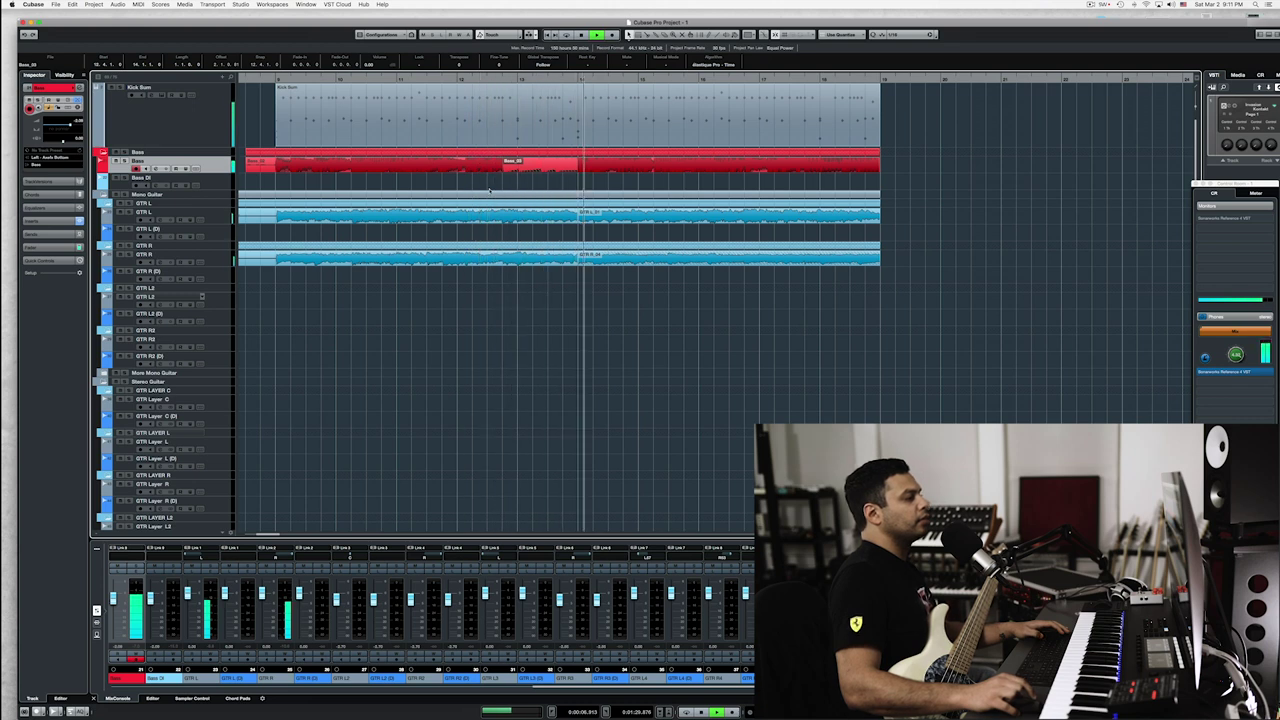
# Trim the start of the first bass take to bar 9, where the drums enter, and stop playback
pyautogui.hscroll(-3, 489, 190)
pyautogui.moveTo(361, 172); pyautogui.dragTo(391, 175)
pyautogui.press('space')
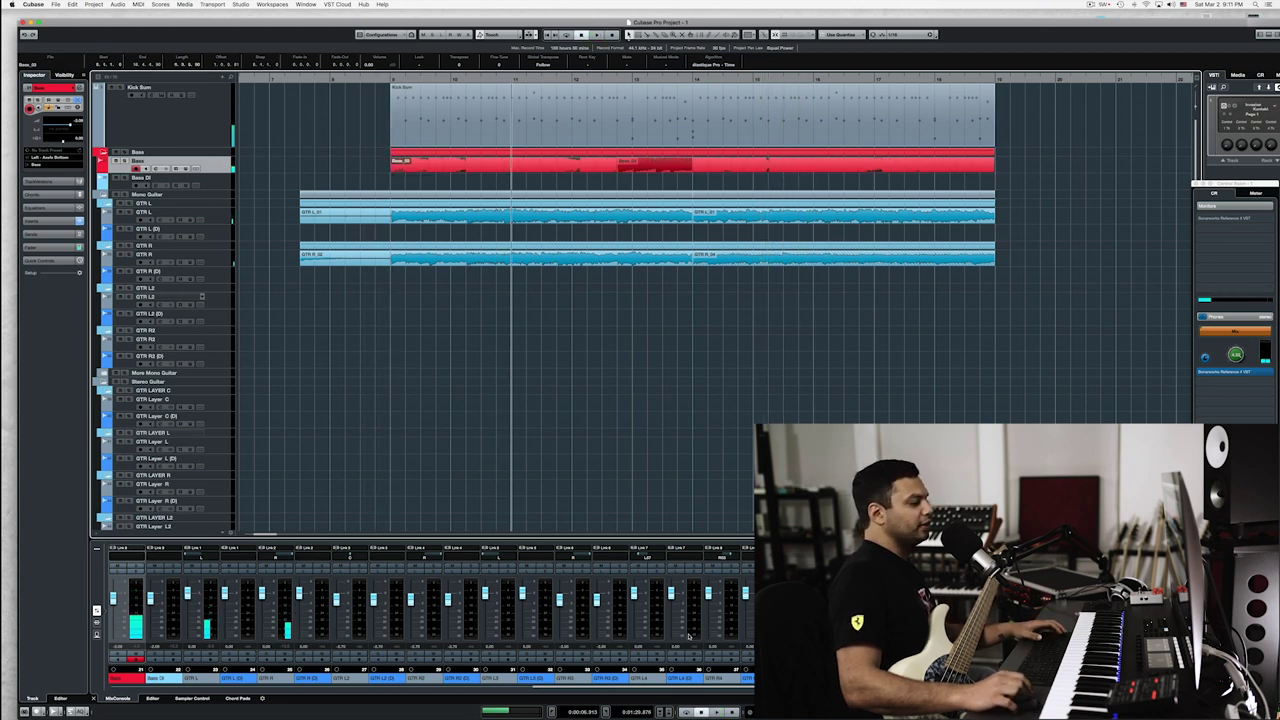
# Open the Bass channel's FabFilter Pro-Q 2 insert, slightly lower the green mid band's boost during playback, and close the EQ
pyautogui.moveTo(680, 688); pyautogui.dragTo(993, 688)
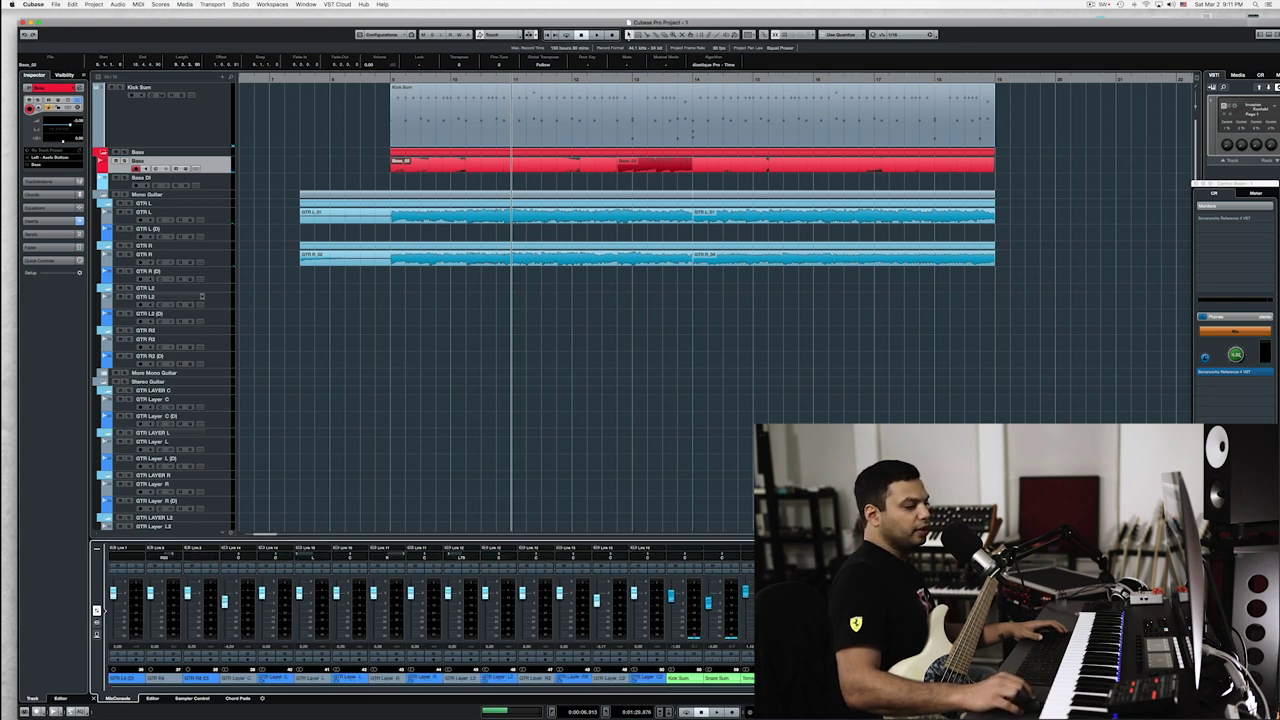
pyautogui.press('e')
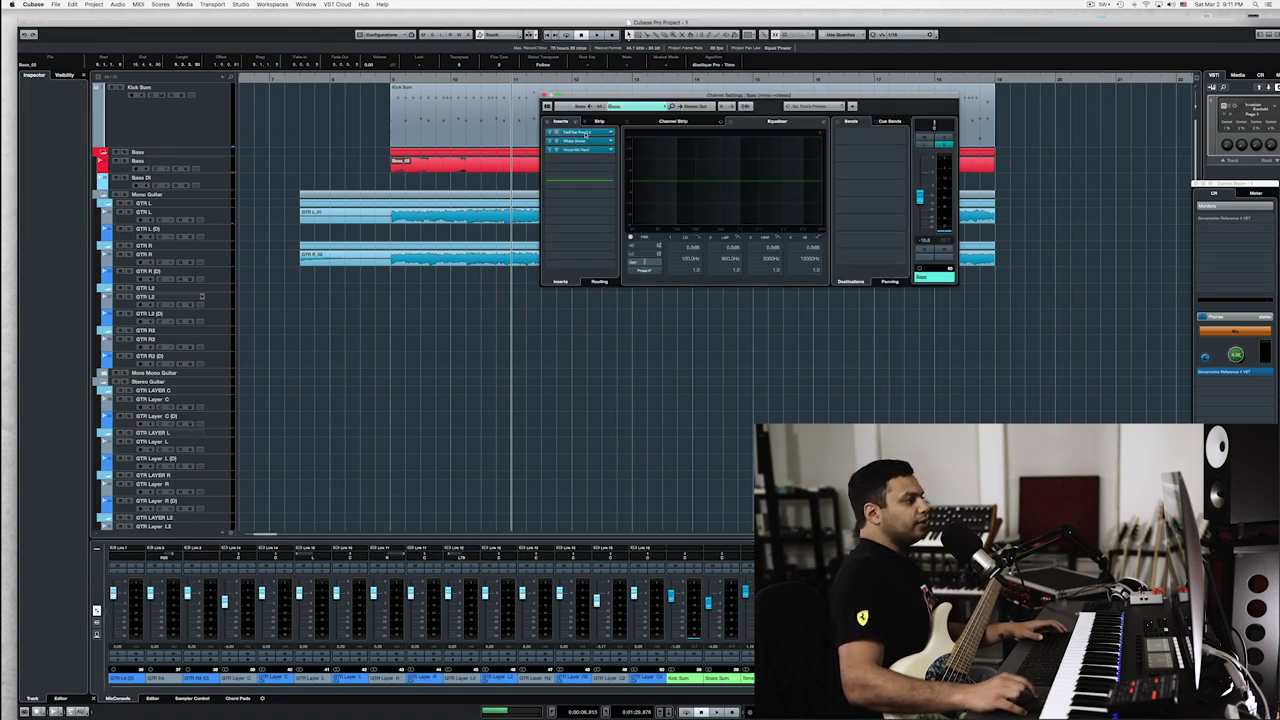
pyautogui.click(586, 133)
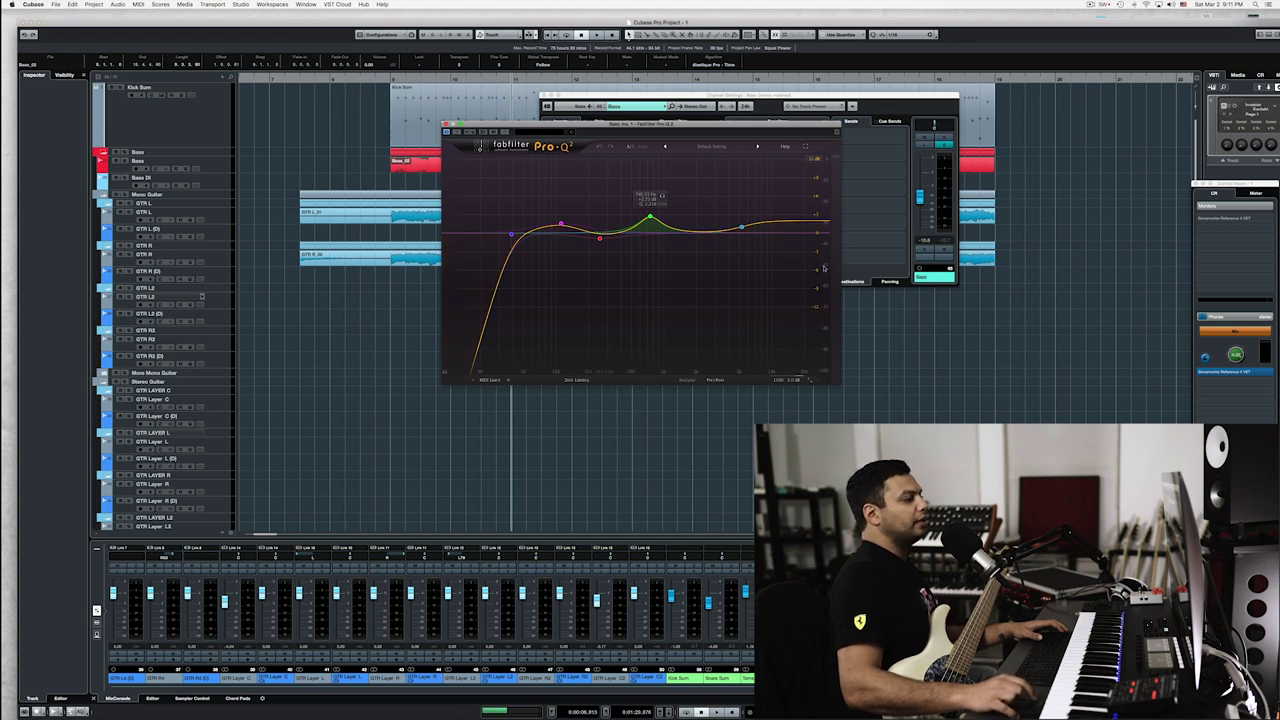
pyautogui.press('space')
pyautogui.click(741, 229)
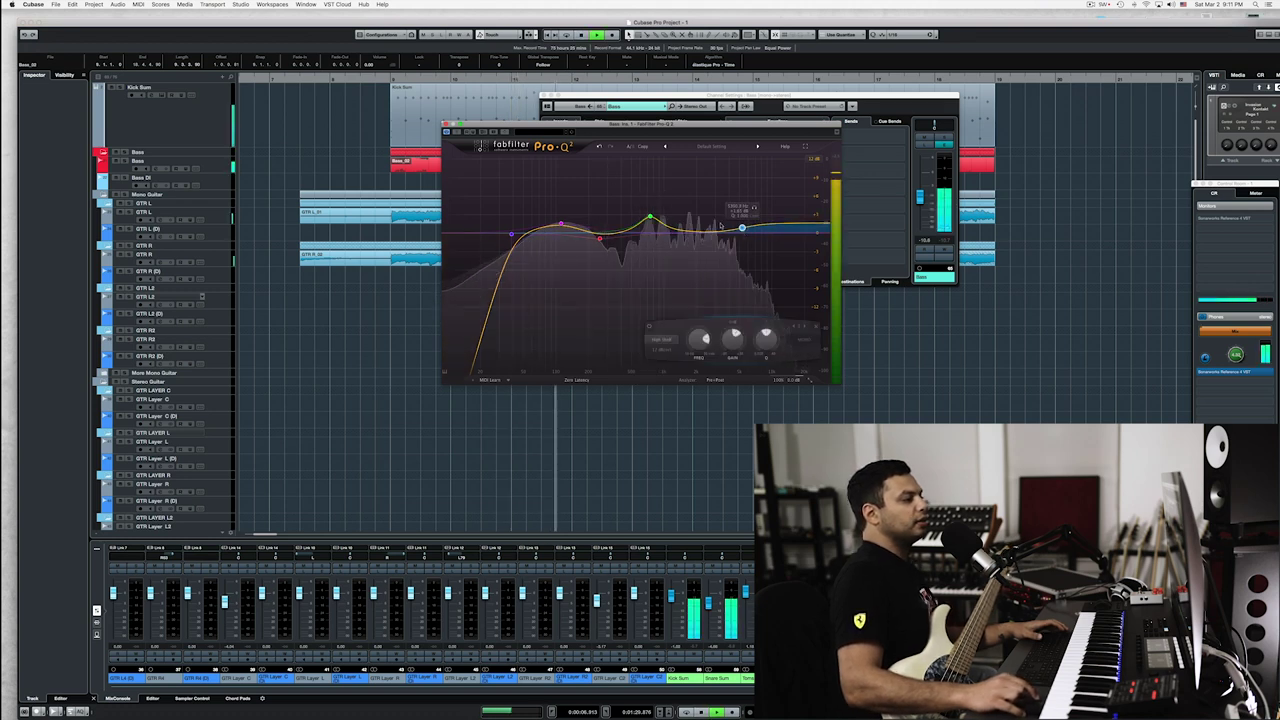
pyautogui.click(650, 220)
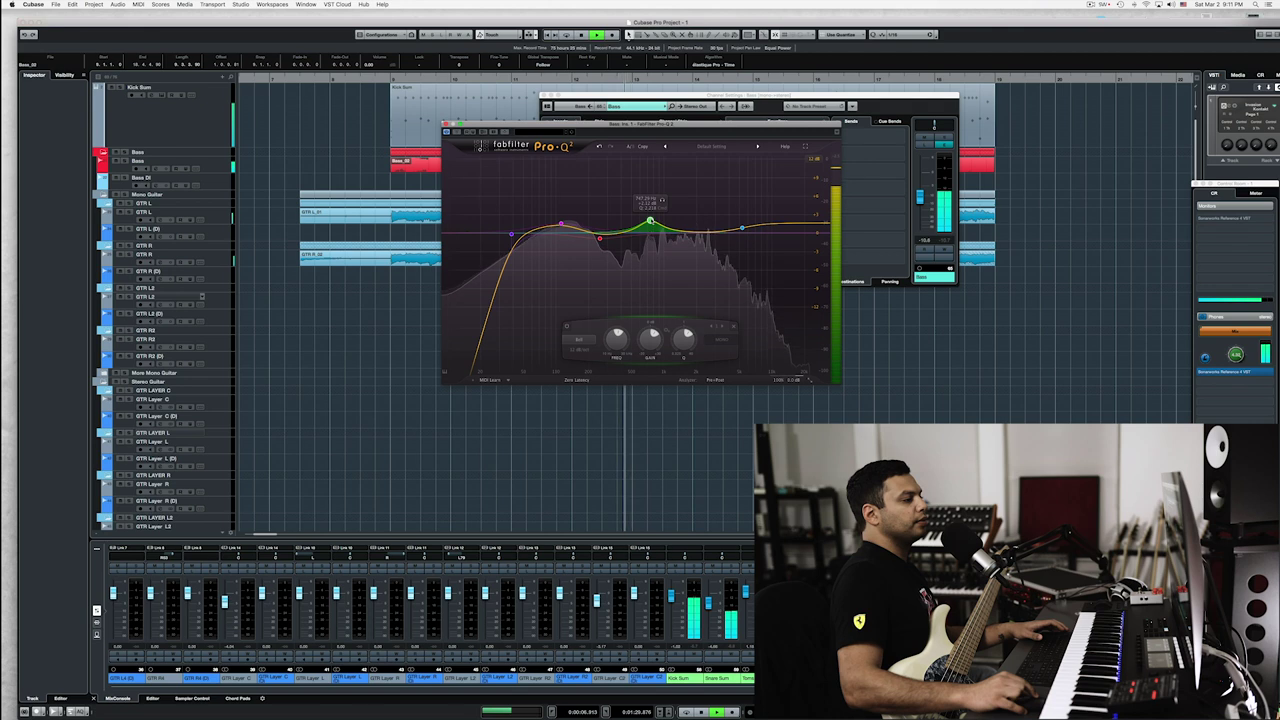
pyautogui.click(446, 124)
pyautogui.press('space')
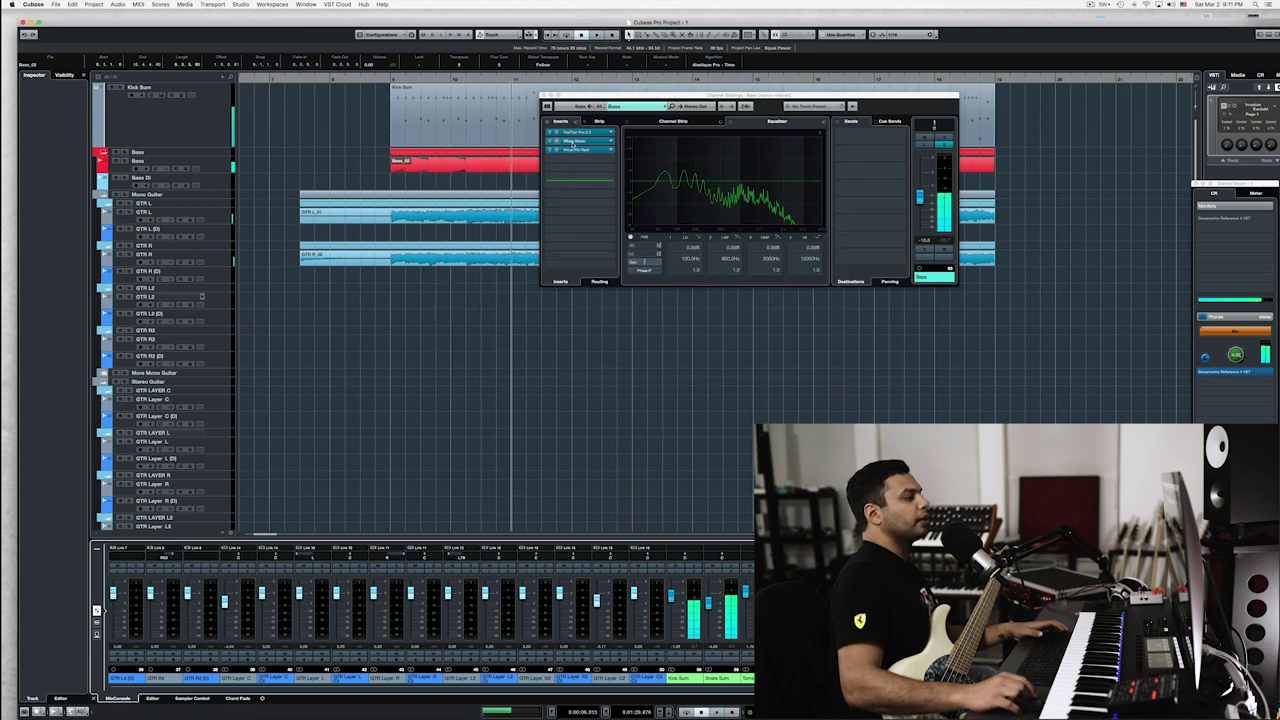
# Examine the Renaissance Bass and Virtual Mix Rack inserts on the Bass channel while the mix plays
pyautogui.click(575, 145)
pyautogui.press('space')
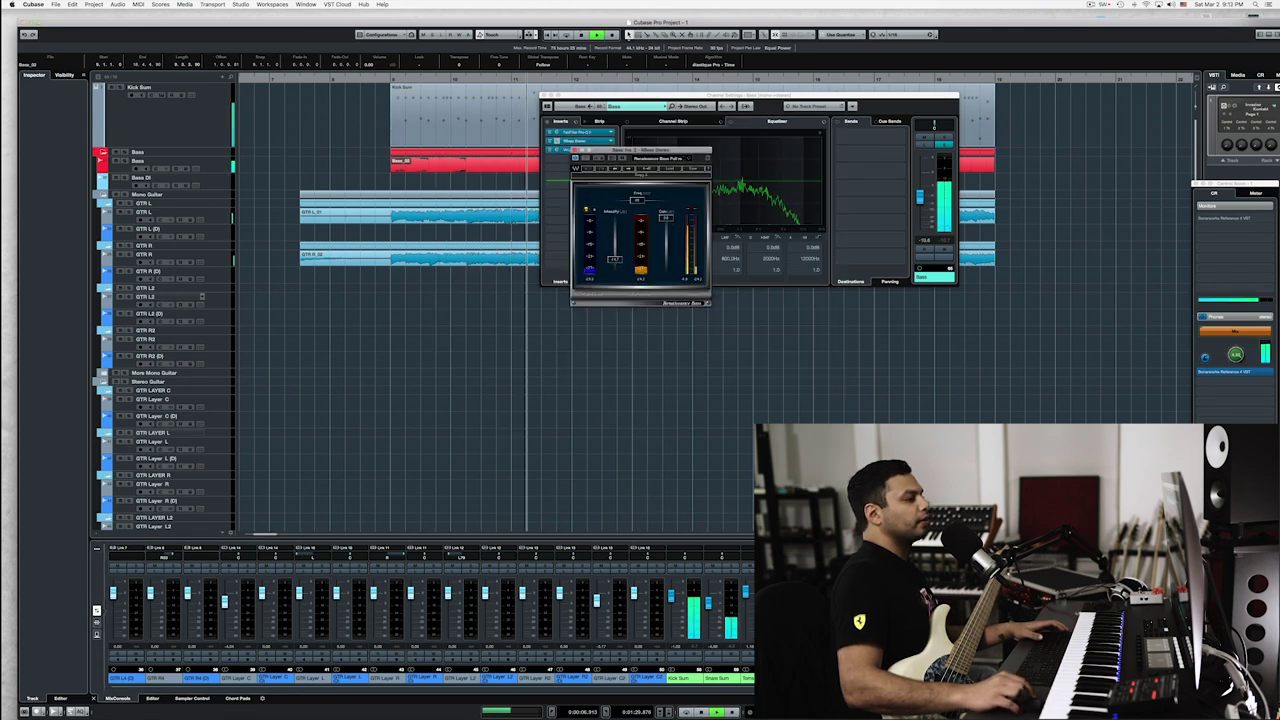
pyautogui.click(576, 150)
pyautogui.press('space')
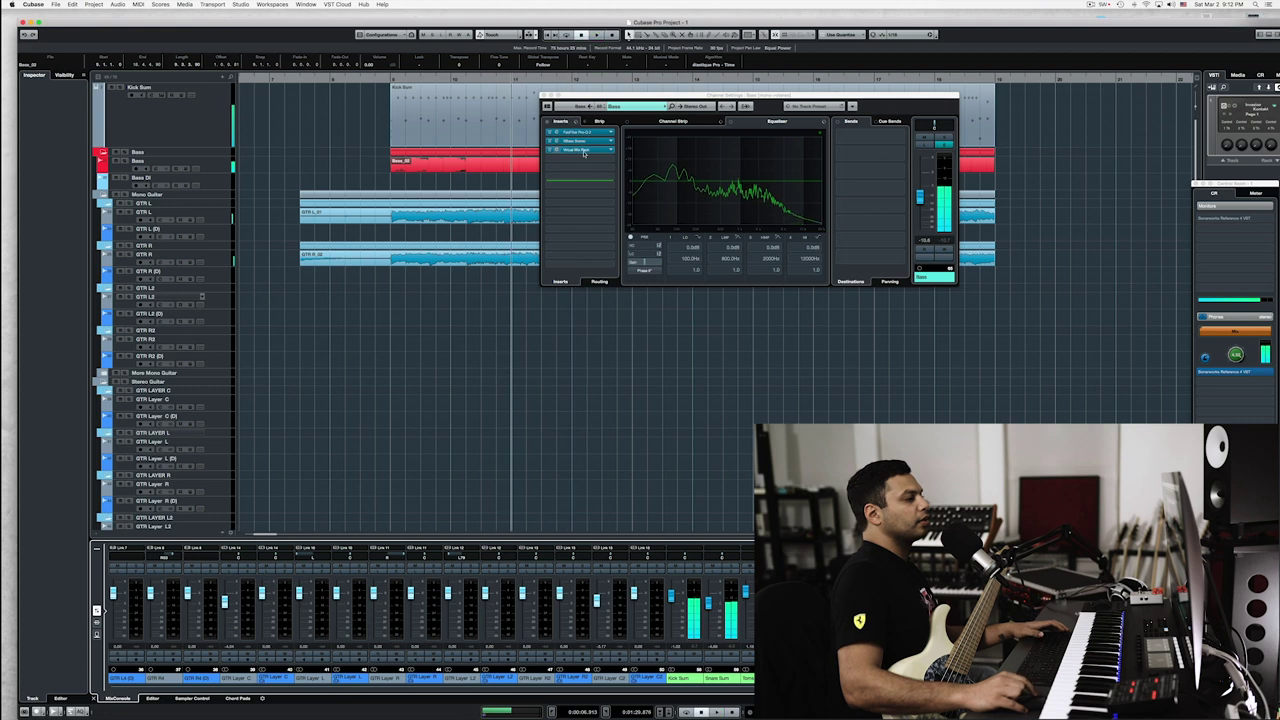
pyautogui.click(584, 152)
pyautogui.press('space')
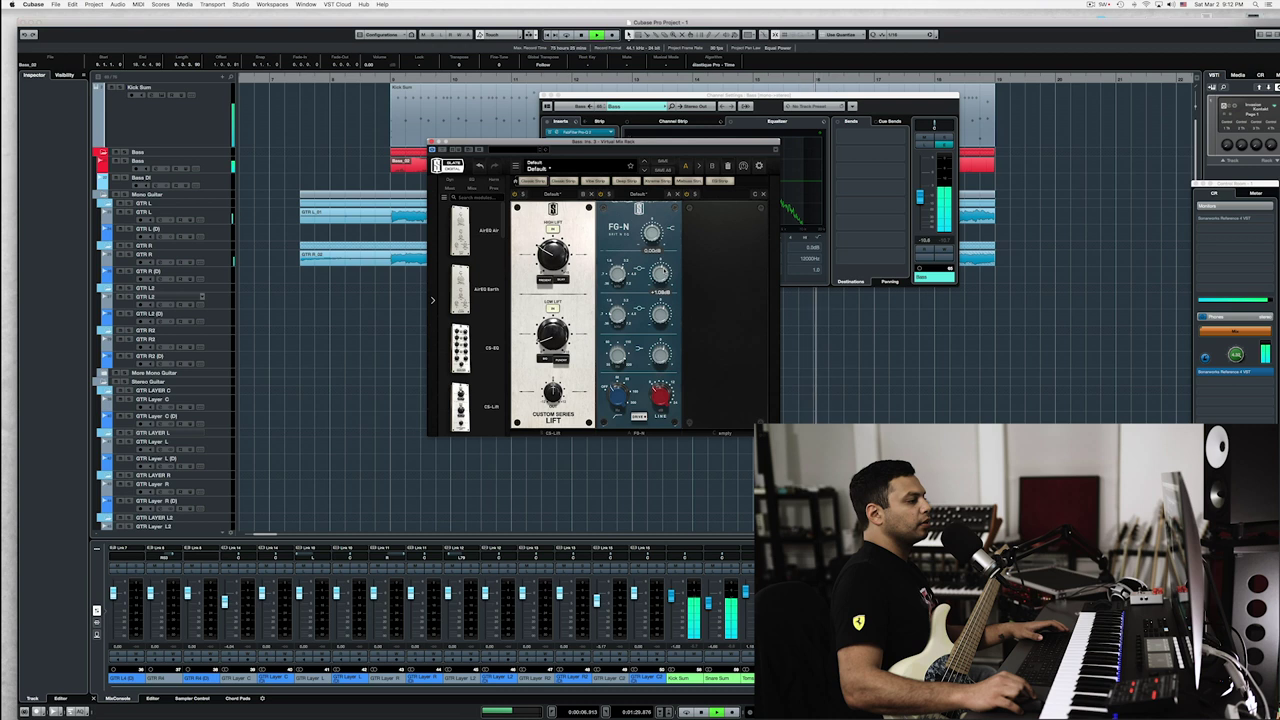
pyautogui.click(432, 141)
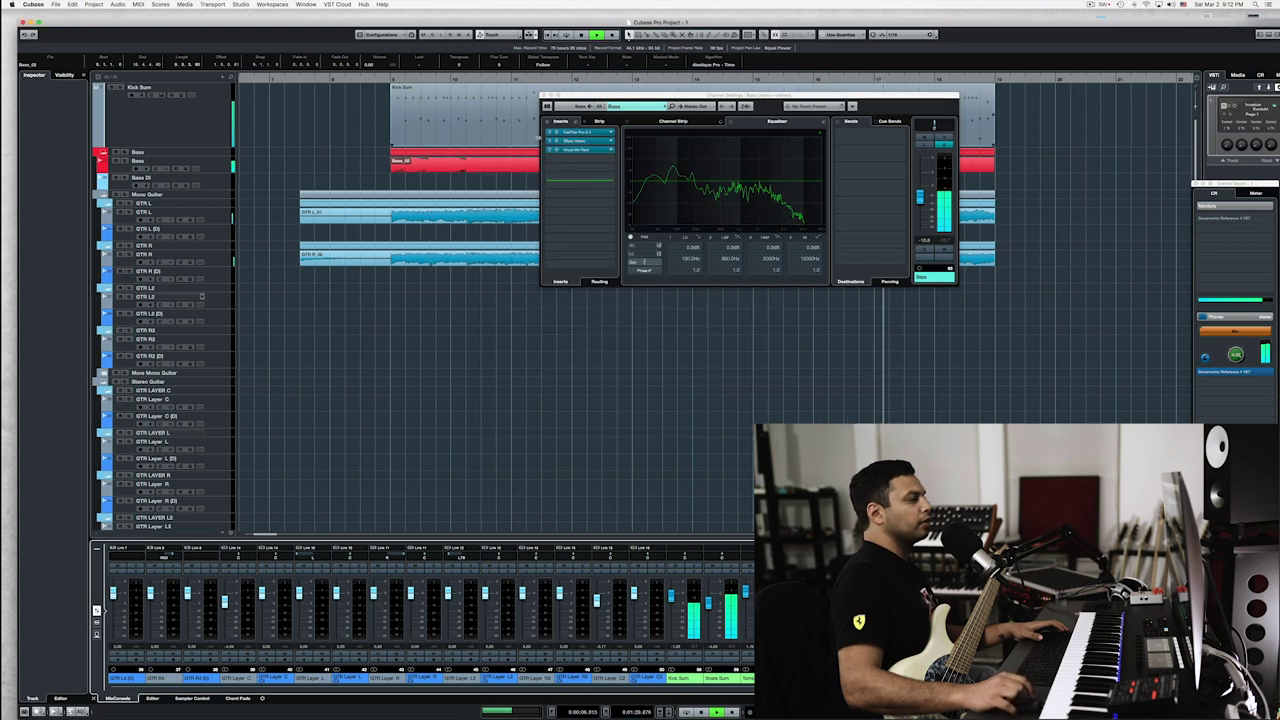
# Bypass the high-shelf band in the Bass channel's Pro-Q 2 during playback, close the EQ and channel settings, and stop playback
pyautogui.click(556, 133)
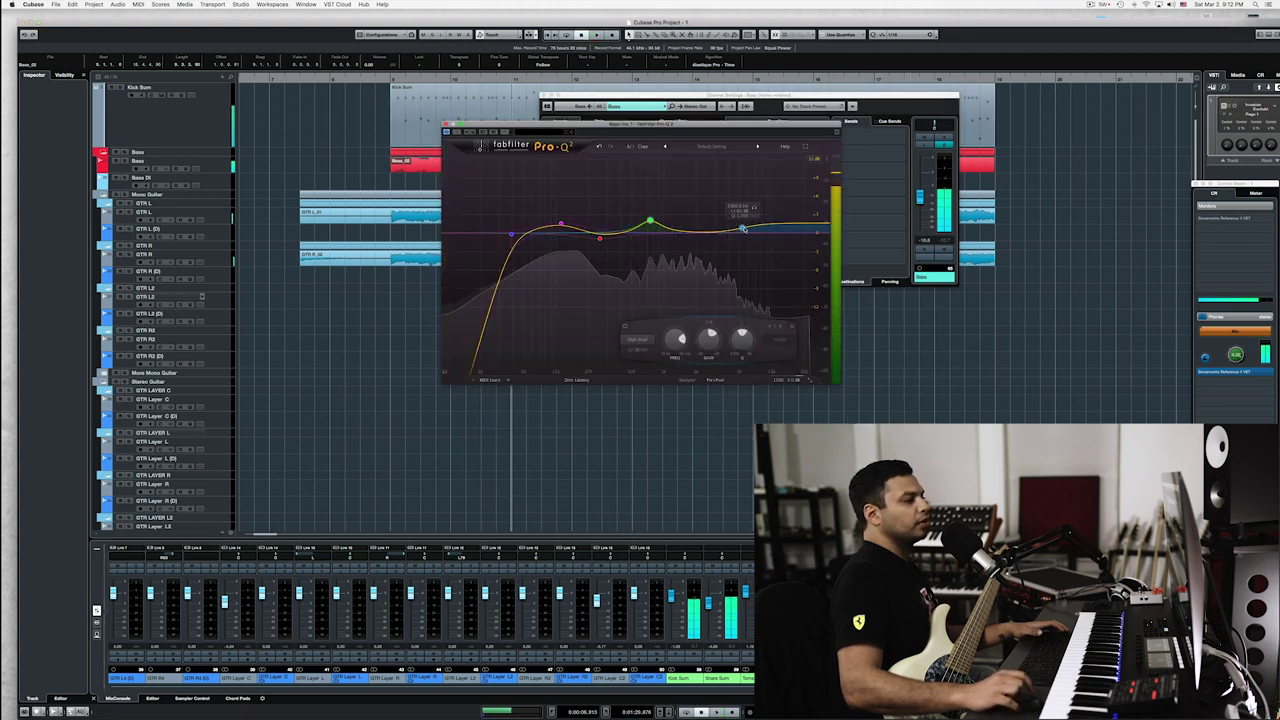
pyautogui.press('space')
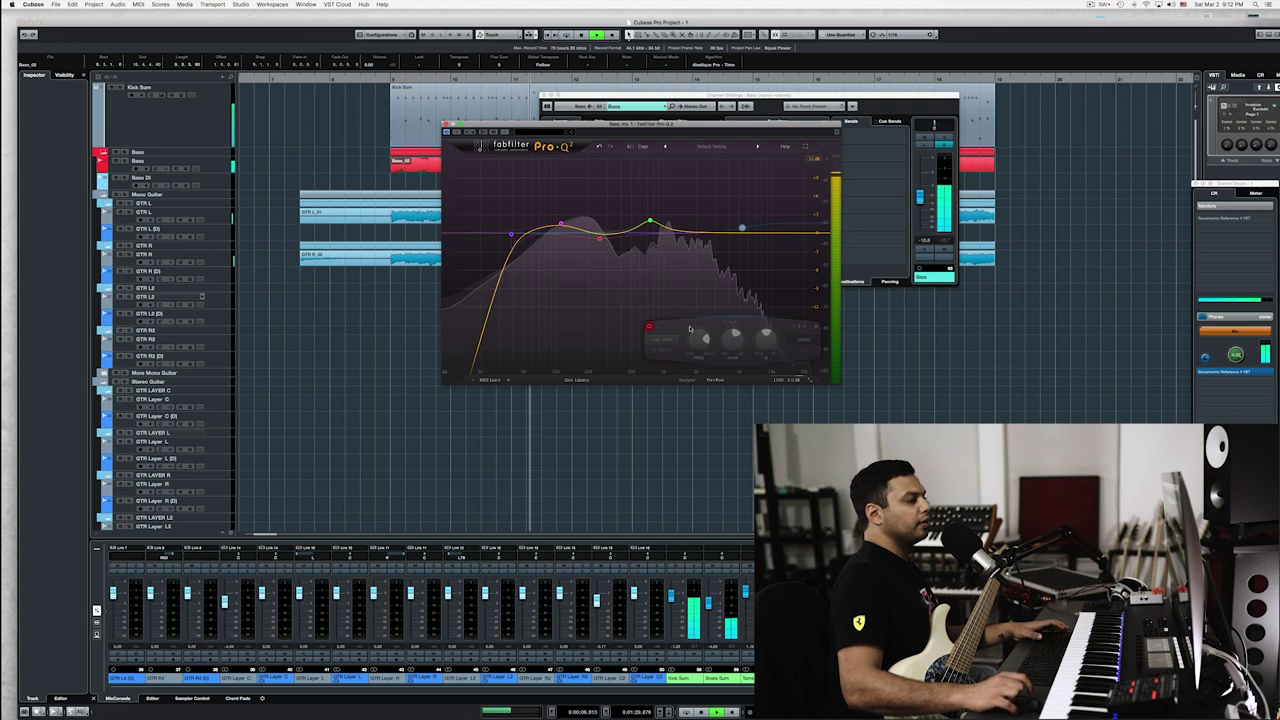
pyautogui.click(446, 124)
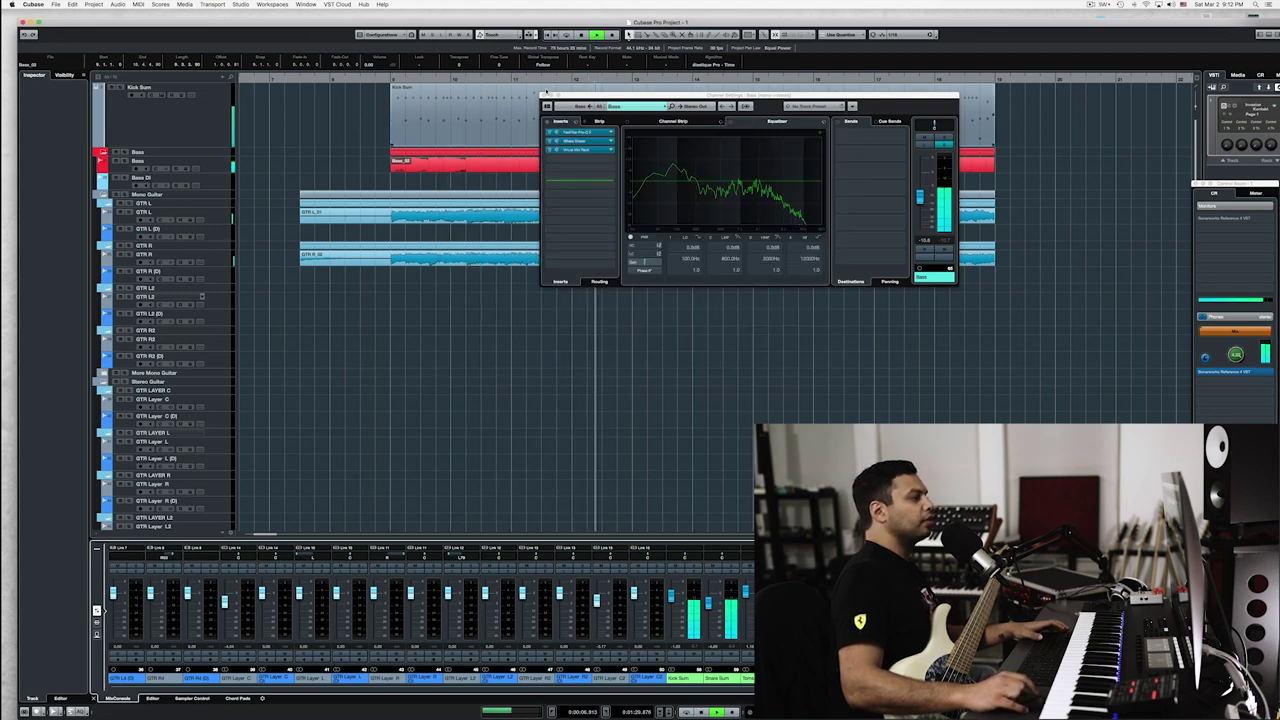
pyautogui.click(544, 95)
pyautogui.scroll(-1, 479, 191)
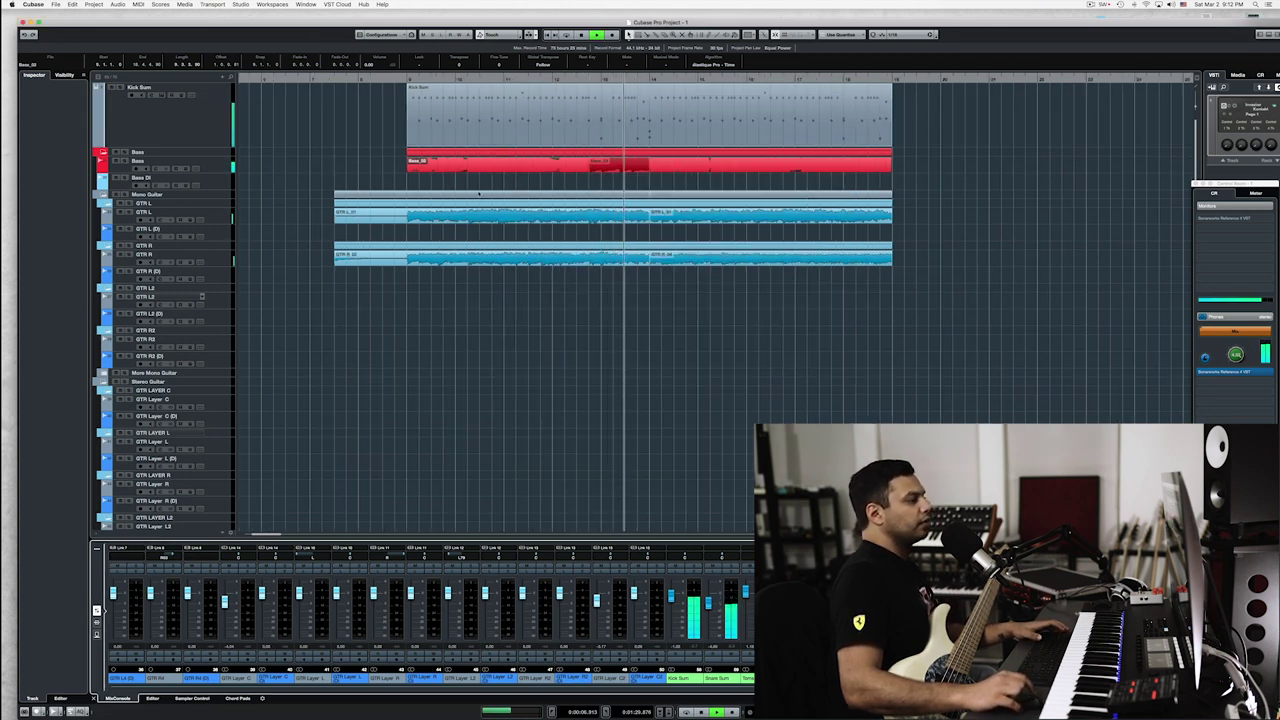
pyautogui.press('space')
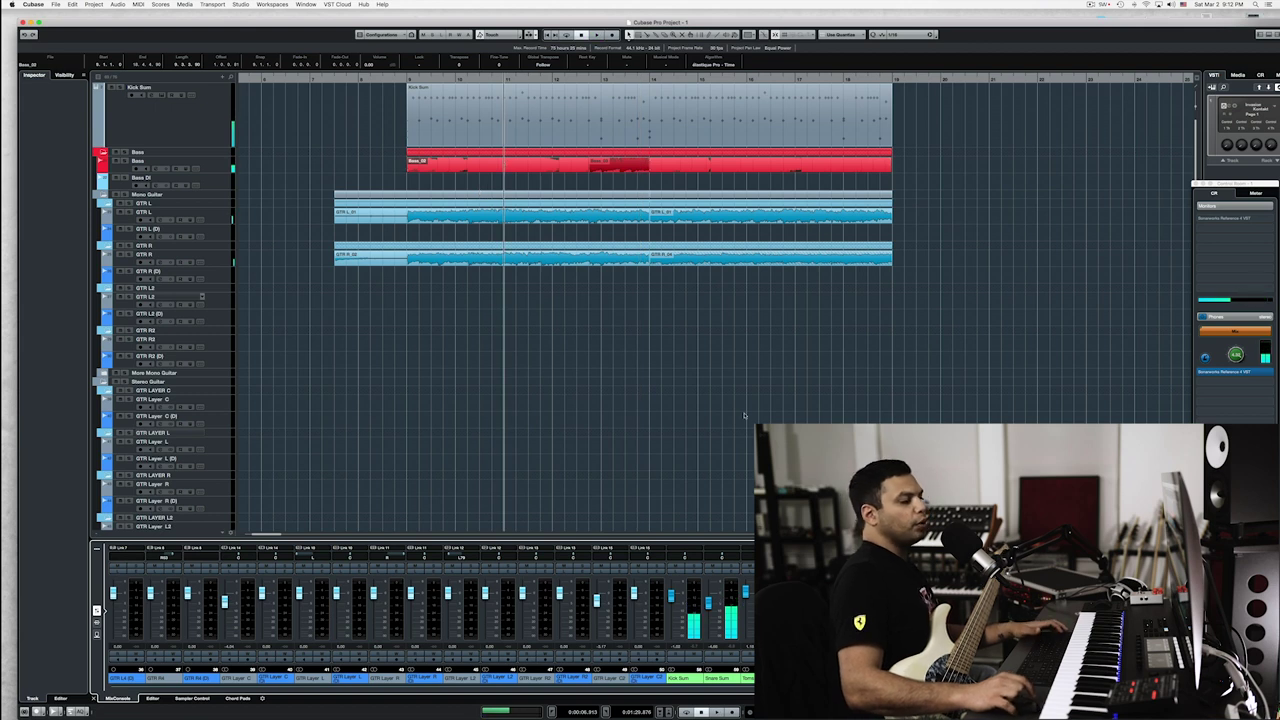
# Play back the mix, and trim the starts of the left and right guitar clips to bar 9
pyautogui.press('space')
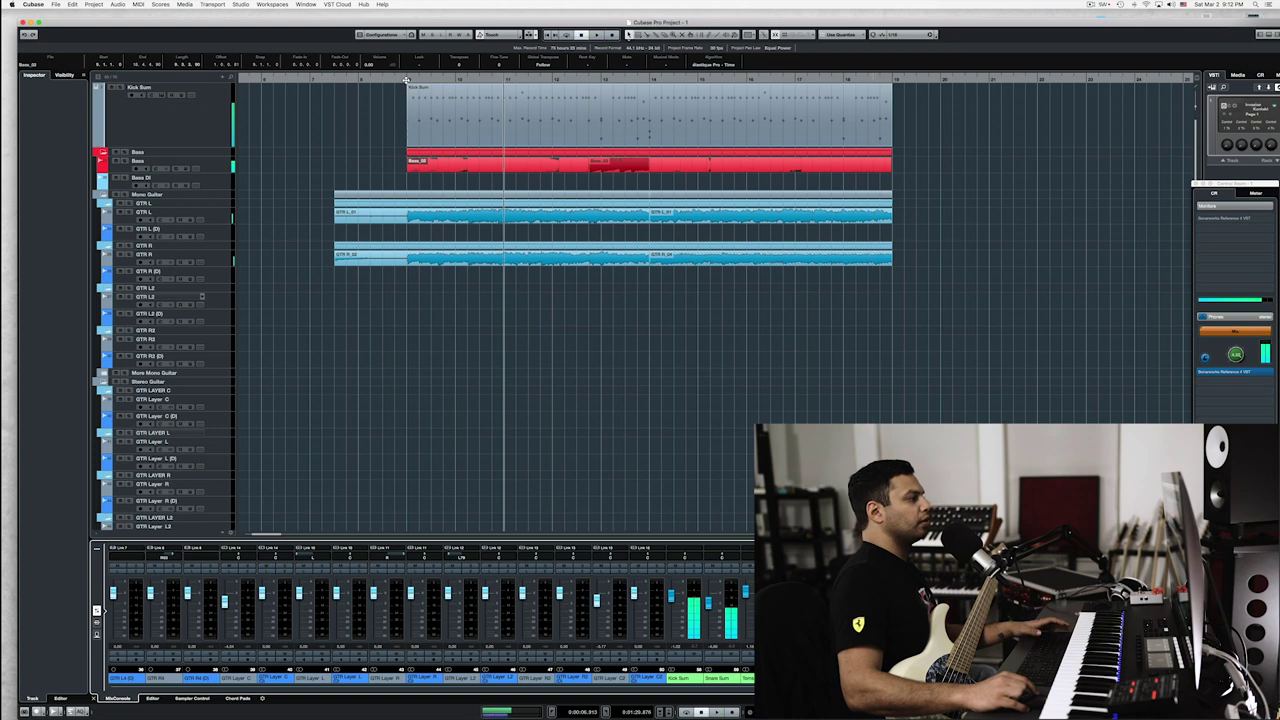
pyautogui.press('space')
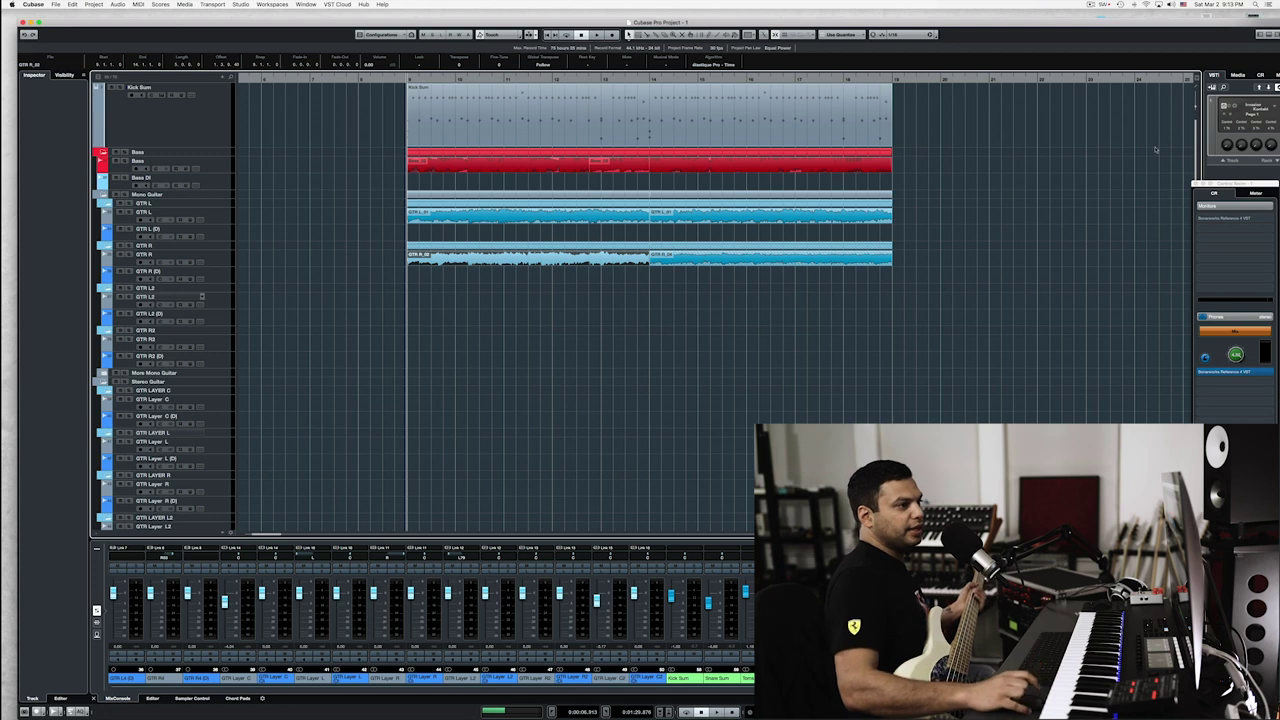
# Open the Invasion drum instrument in Kontakt, view its full kit page, and close the instrument
pyautogui.click(1226, 112)
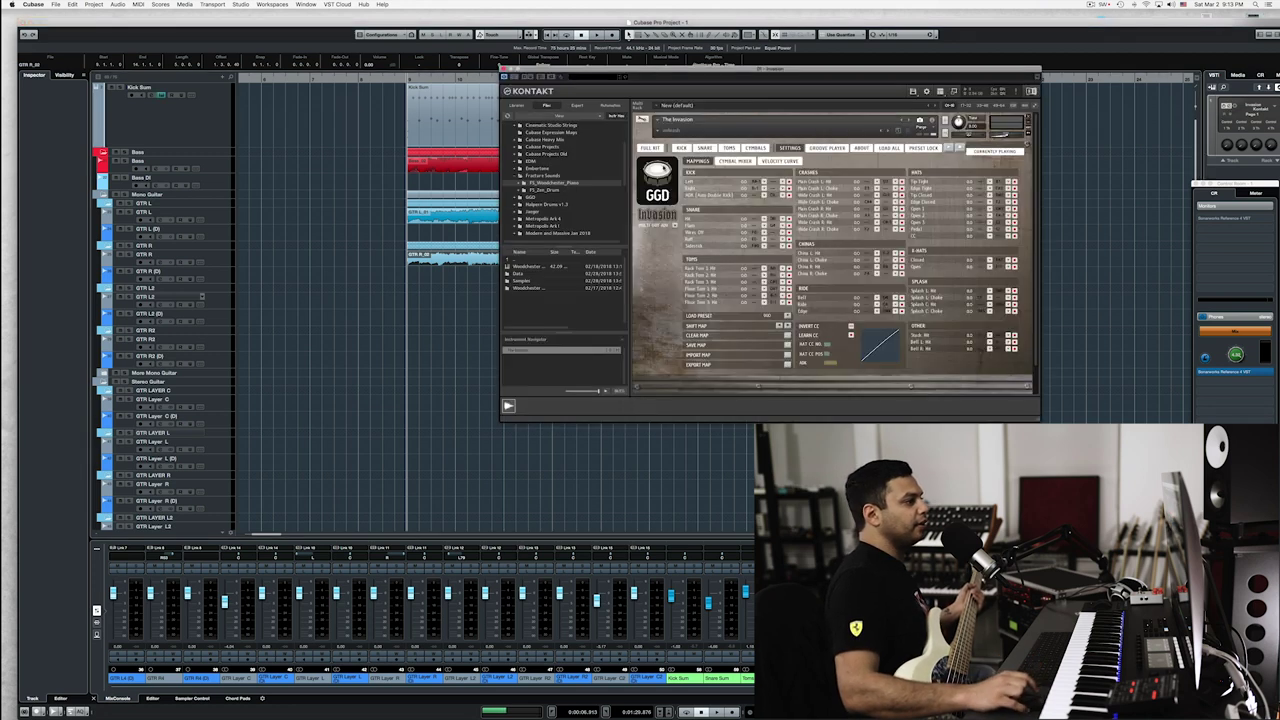
pyautogui.click(659, 147)
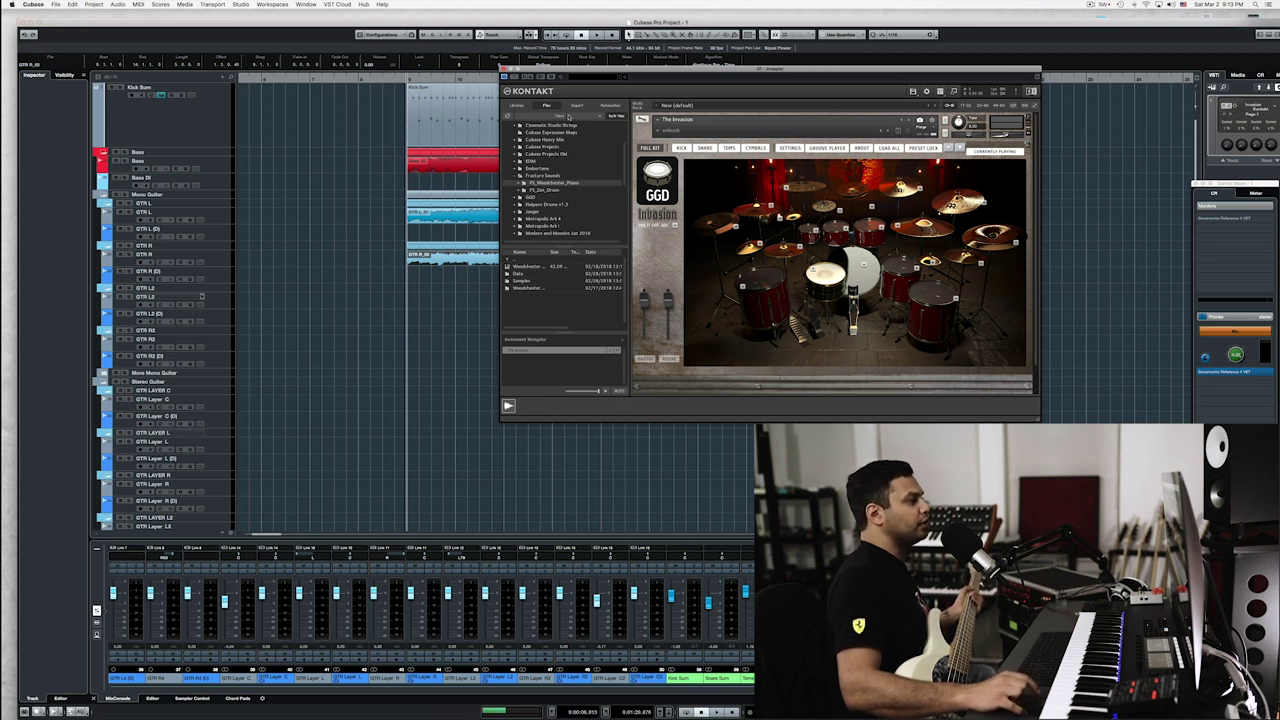
pyautogui.click(504, 69)
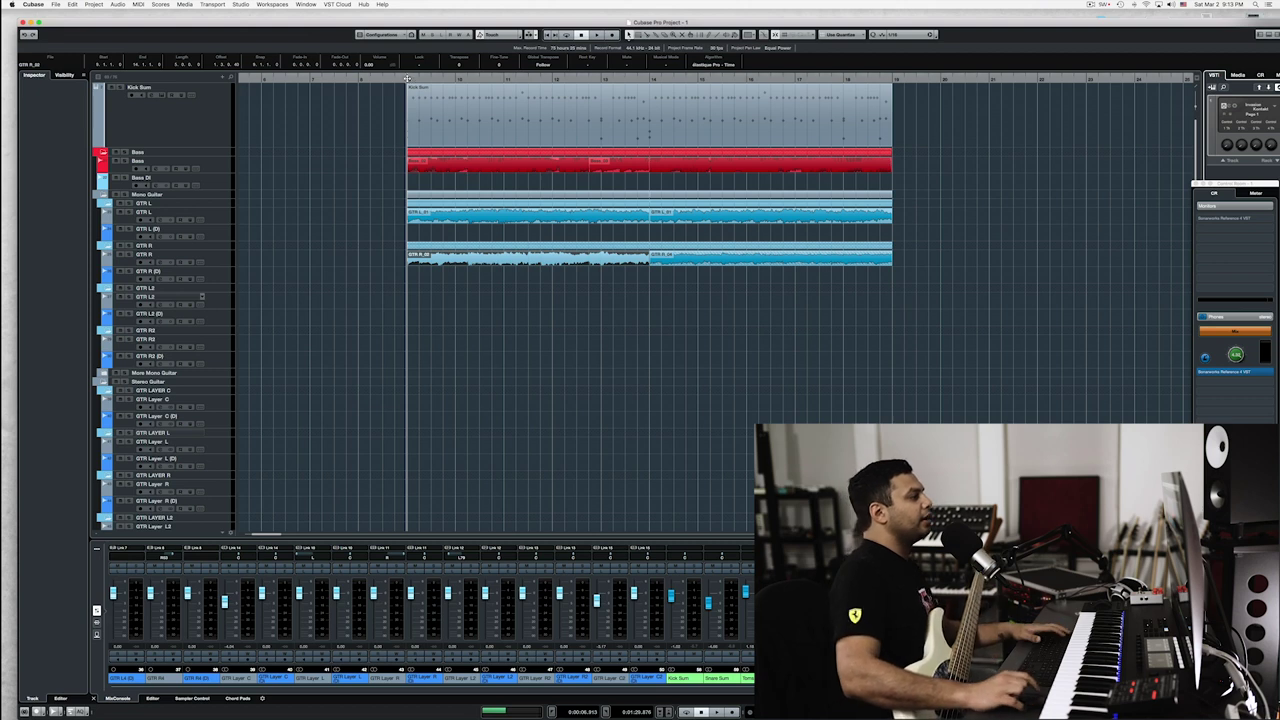
# Play back the full mix of drums, bass and guitars from bar 9, and stop playback
pyautogui.press('space')
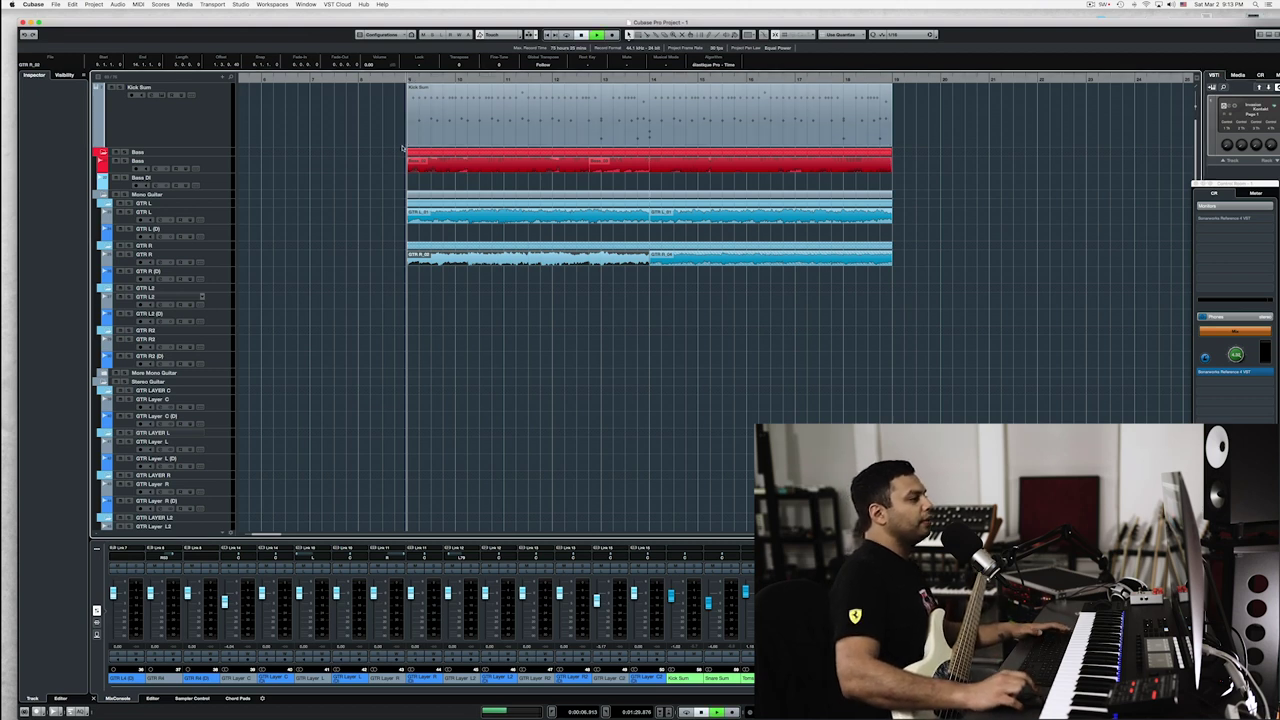
pyautogui.press('space')
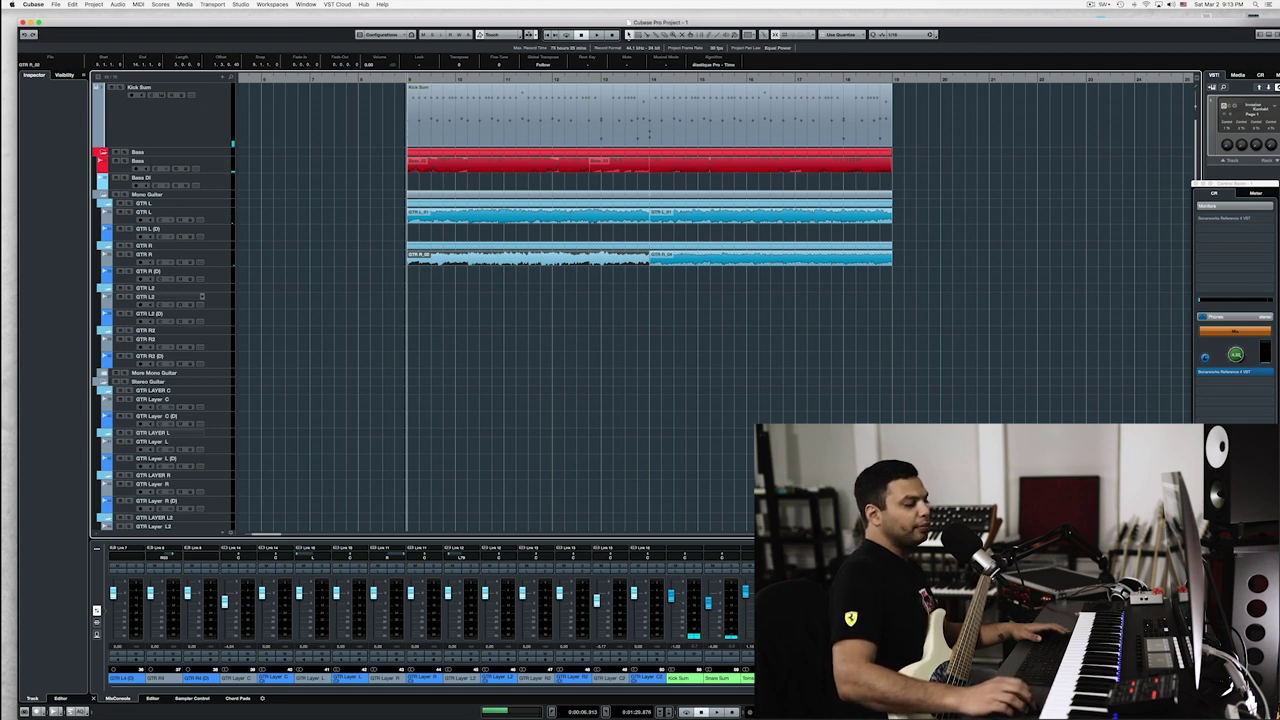
pyautogui.press('space')
pyautogui.press('space')
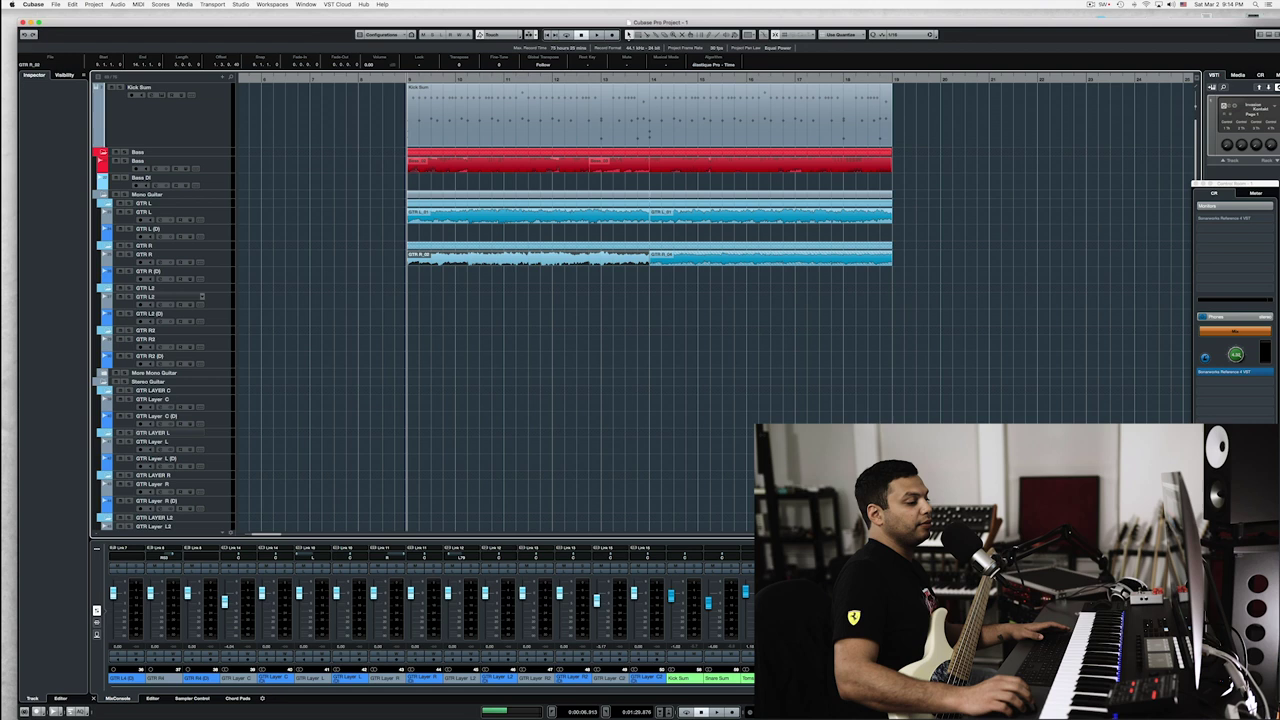
# Play back the full mix from bar 9, and solo the drums to hear them on their own
pyautogui.press('space')
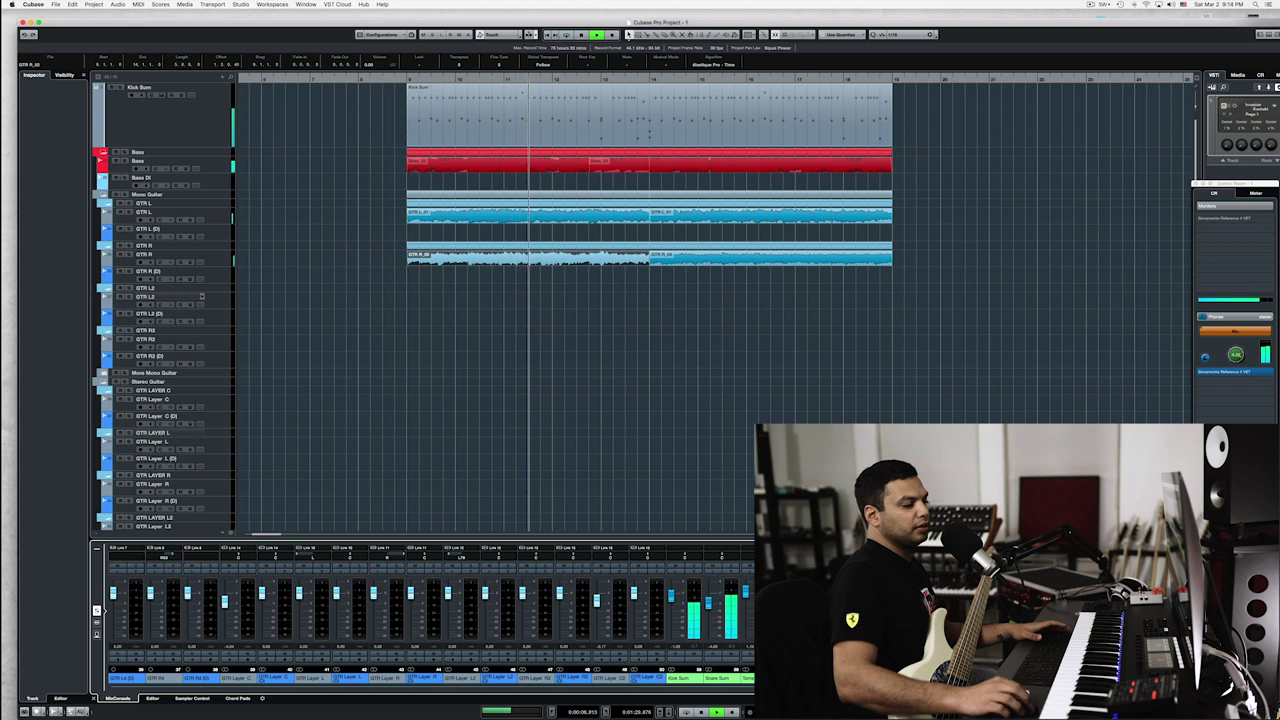
pyautogui.press('space')
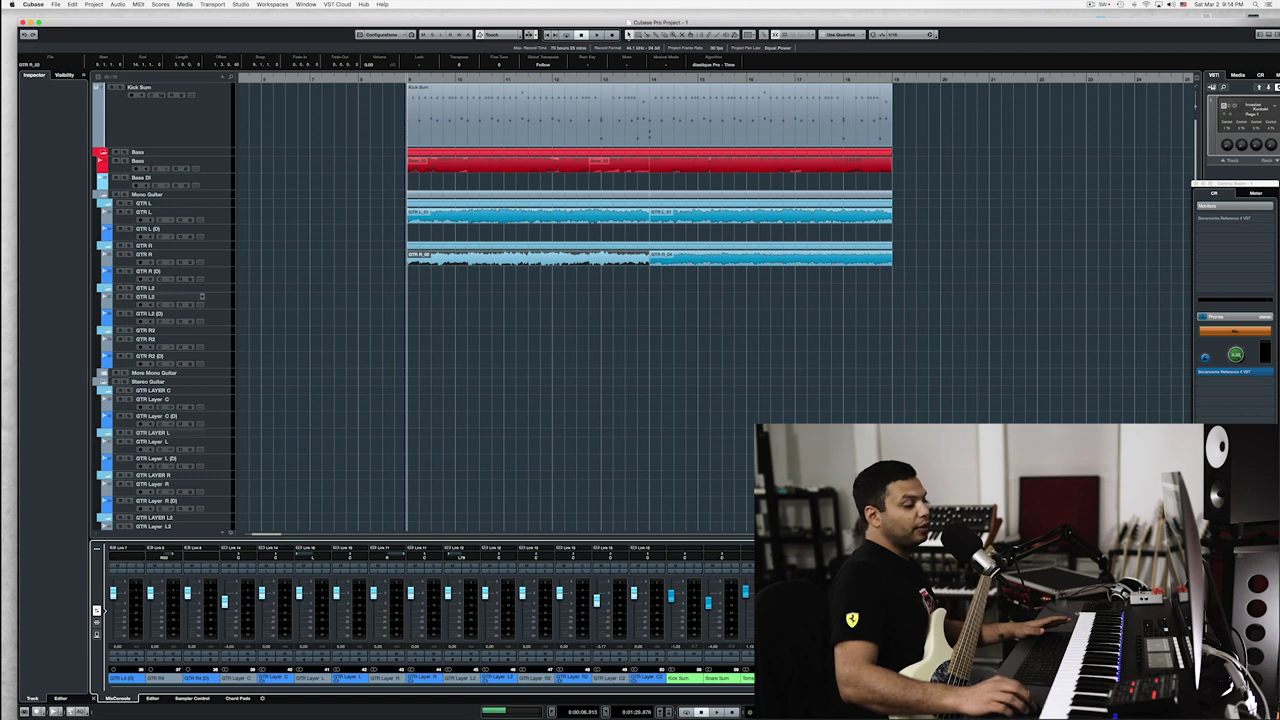
pyautogui.press('s')
pyautogui.press('space')
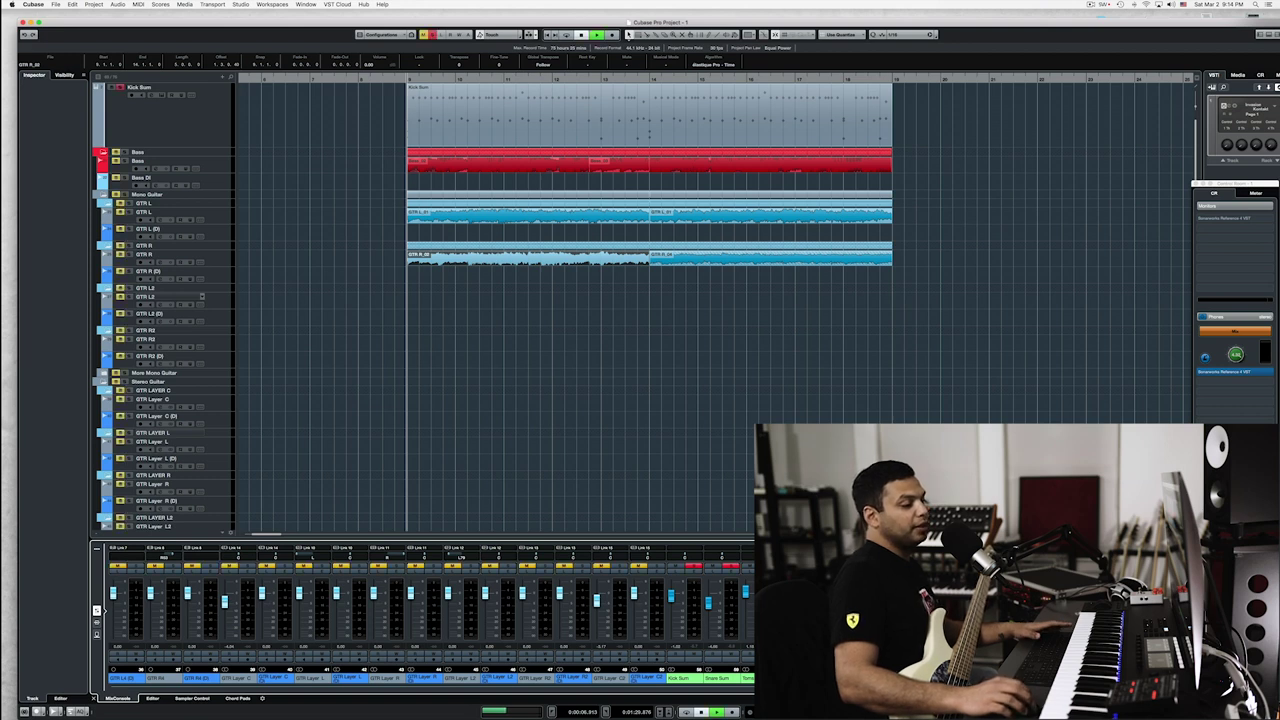
pyautogui.press('space')
# View the Decapitator insert on the drum channel, close its windows, and unsolo the drums
pyautogui.press('e')
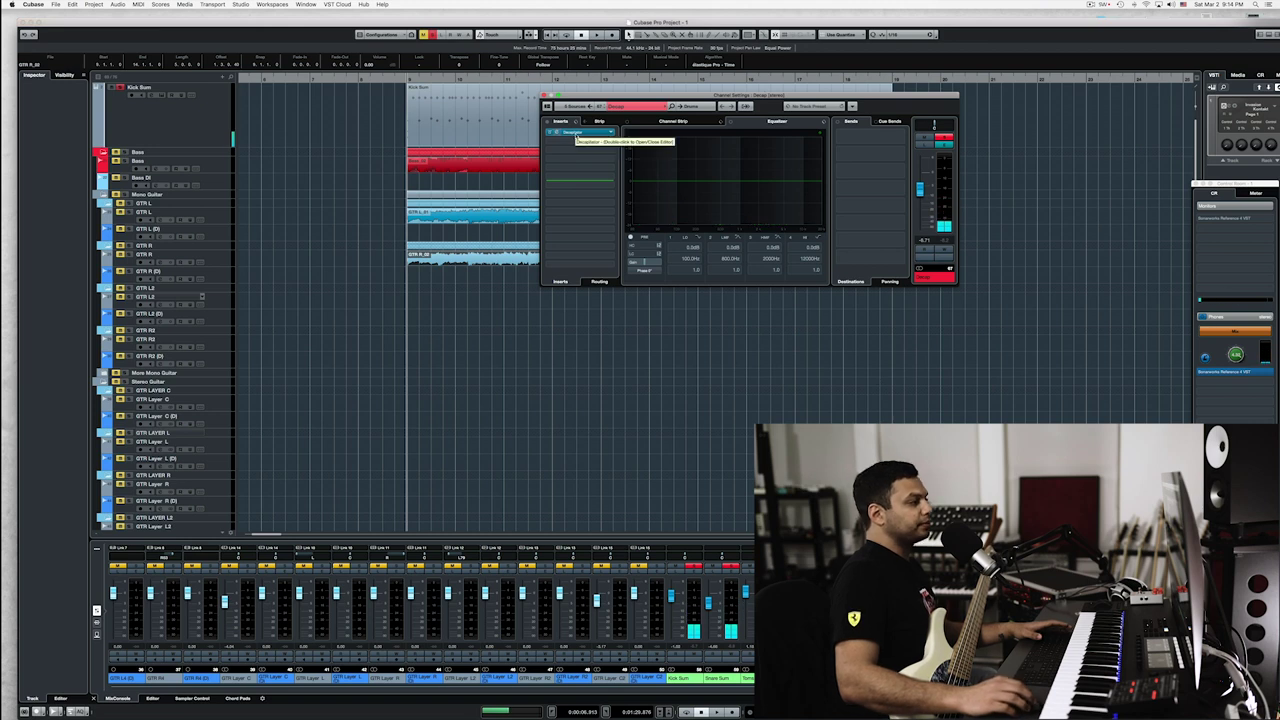
pyautogui.doubleClick(574, 135)
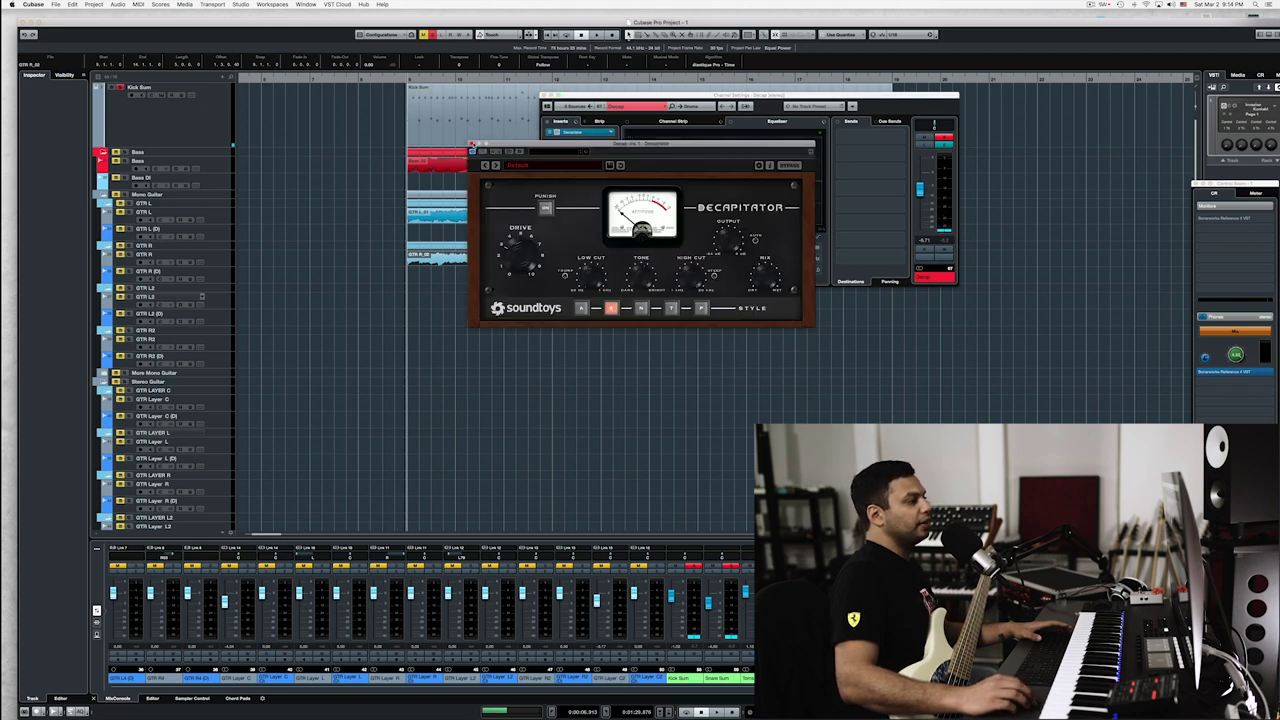
pyautogui.click(473, 143)
pyautogui.press('super+w')
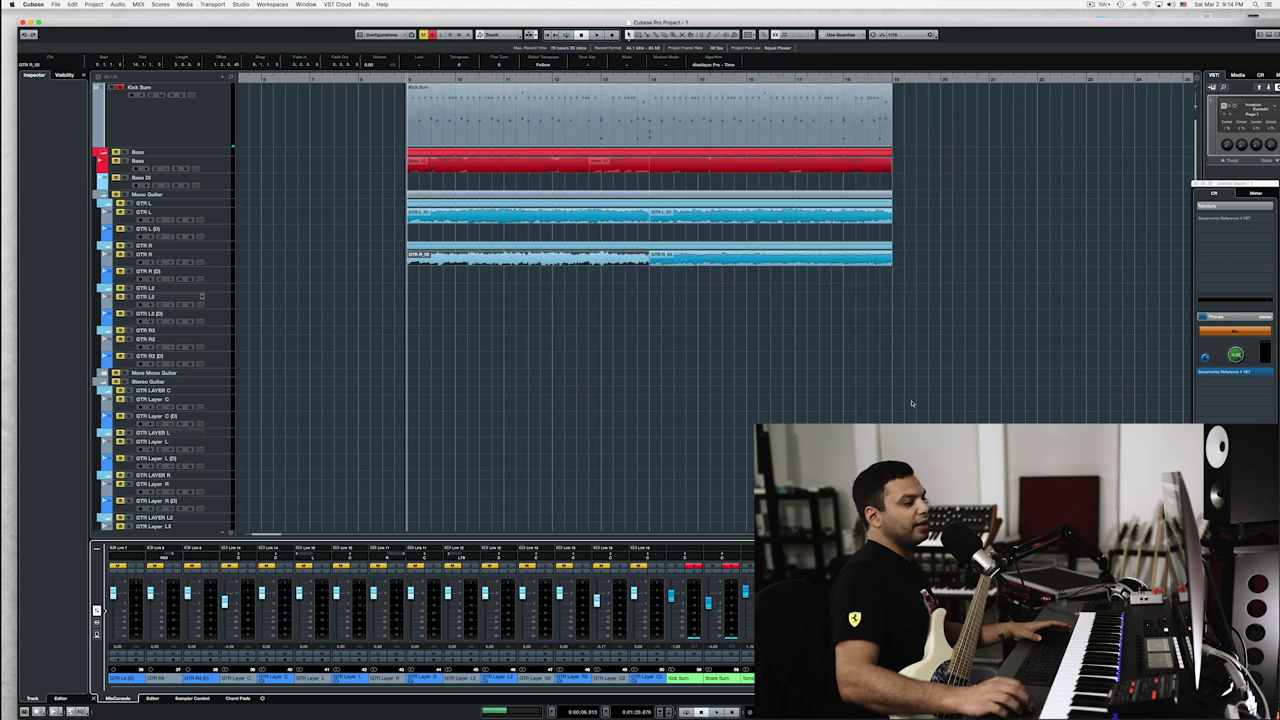
pyautogui.press('s')
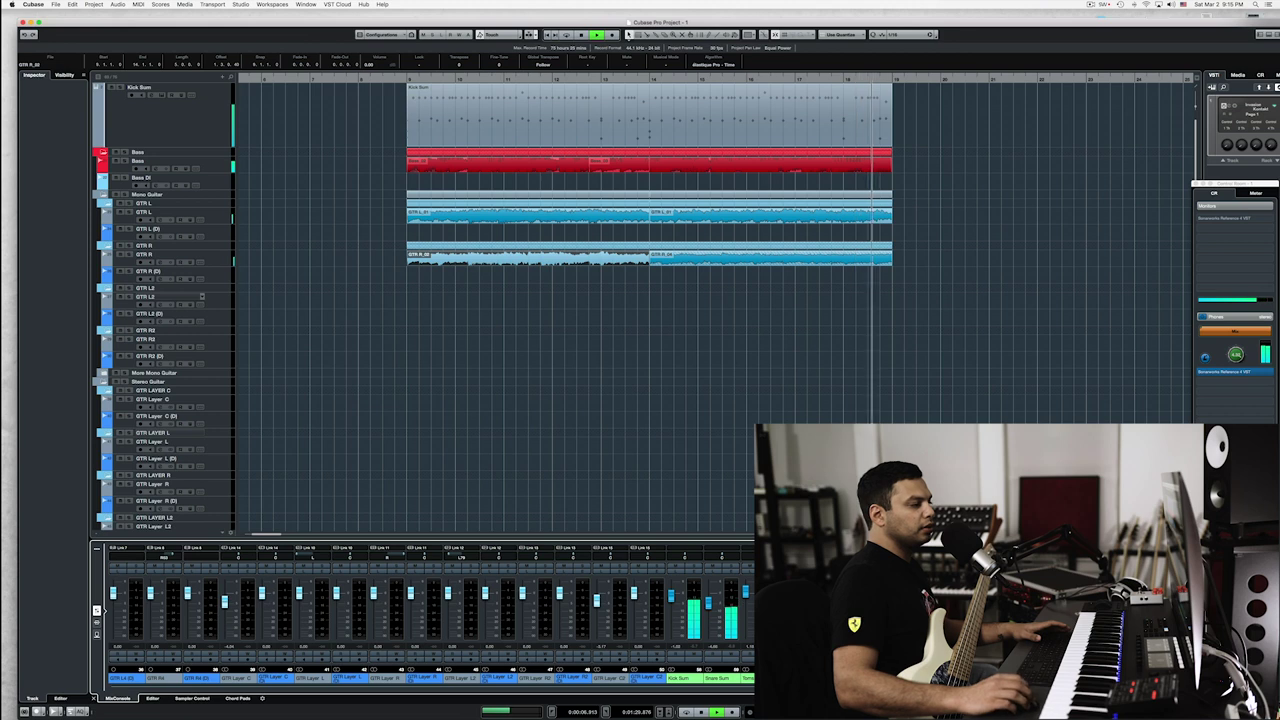
# Stop playback, and open the Invasion drum instrument in Kontakt from the Kick Sum track
pyautogui.press('space')
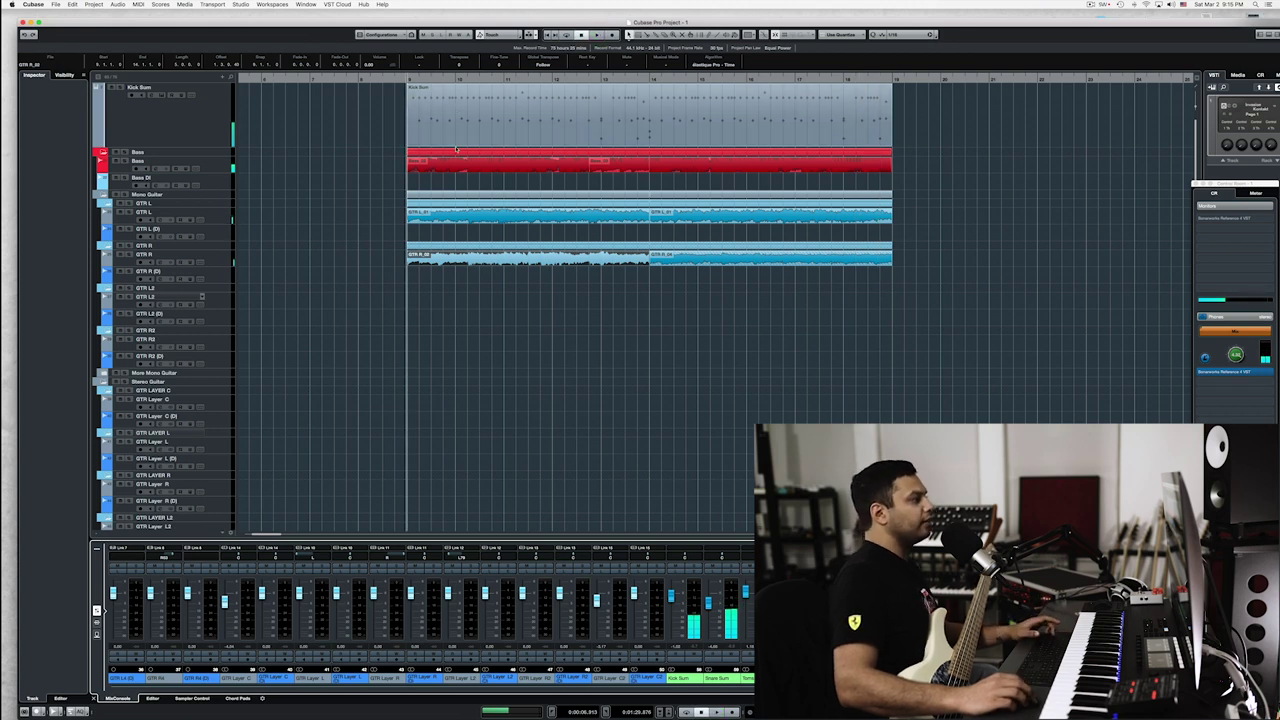
pyautogui.click(457, 146)
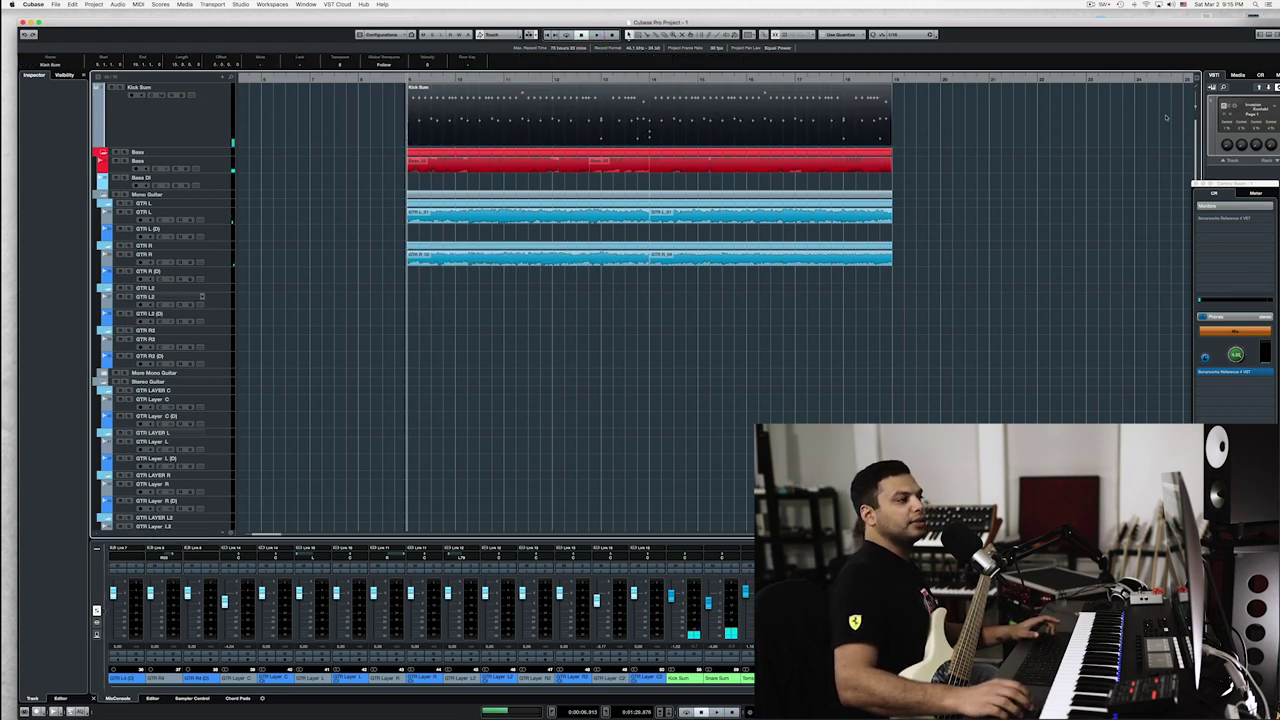
pyautogui.click(165, 115)
pyautogui.click(76, 87)
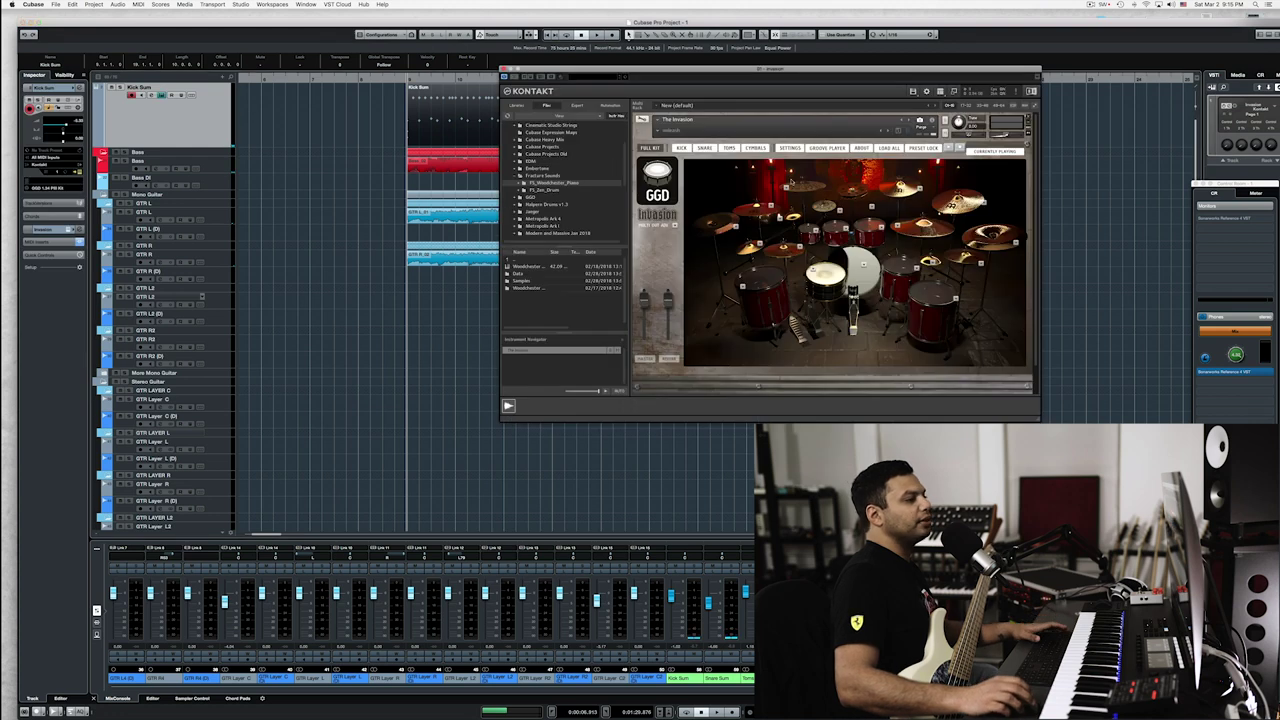
# Listen to the mix while viewing Invasion's Cymbals page, and look through its Cymbal FX faders
pyautogui.press('space')
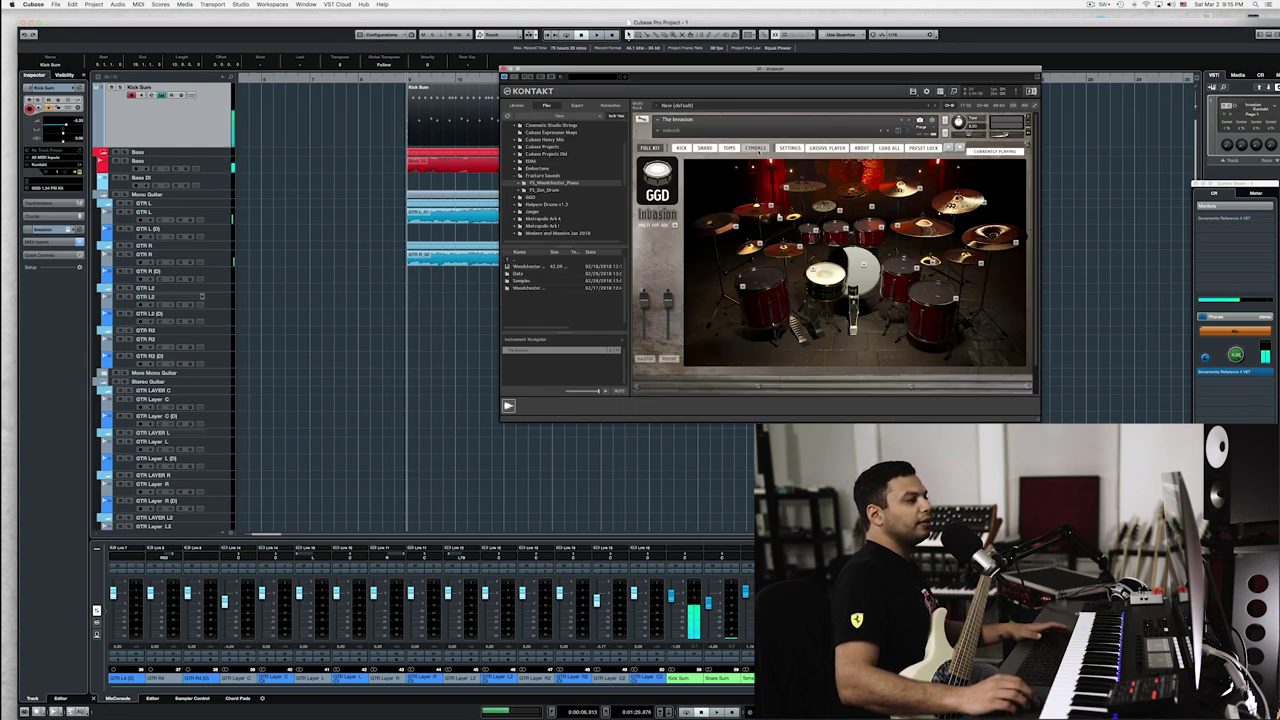
pyautogui.click(757, 148)
pyautogui.press('space')
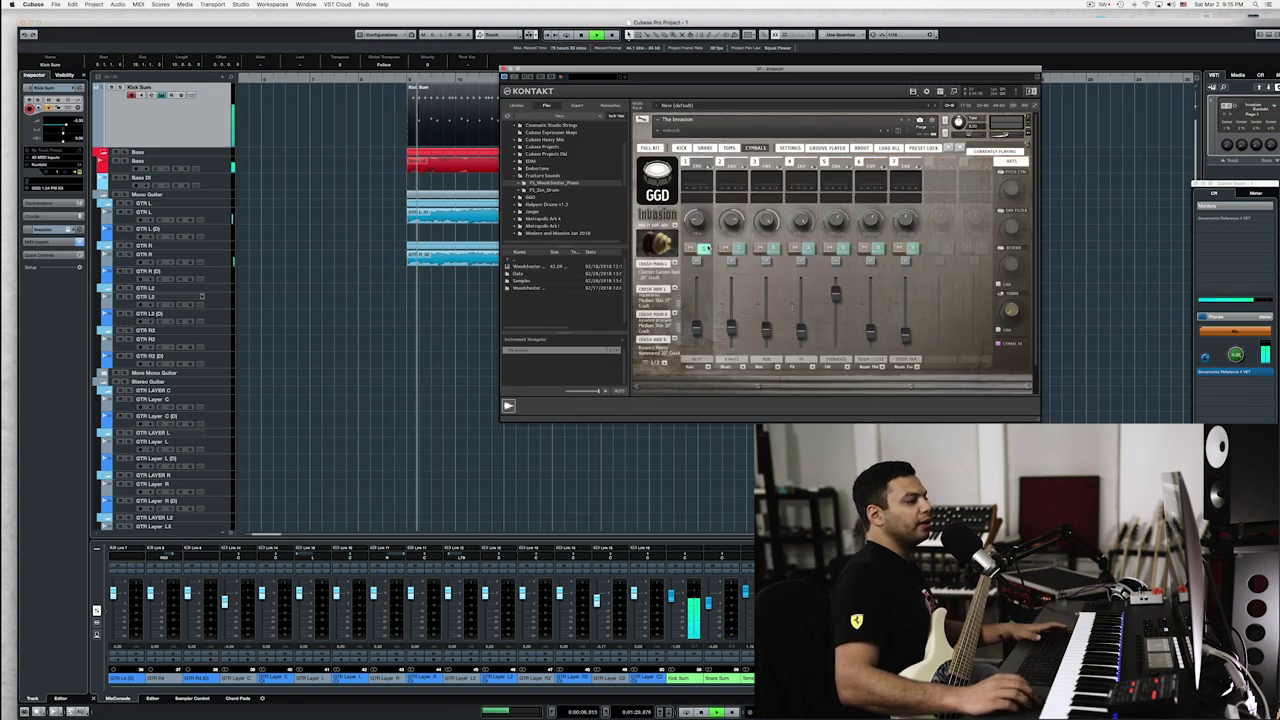
pyautogui.press('space')
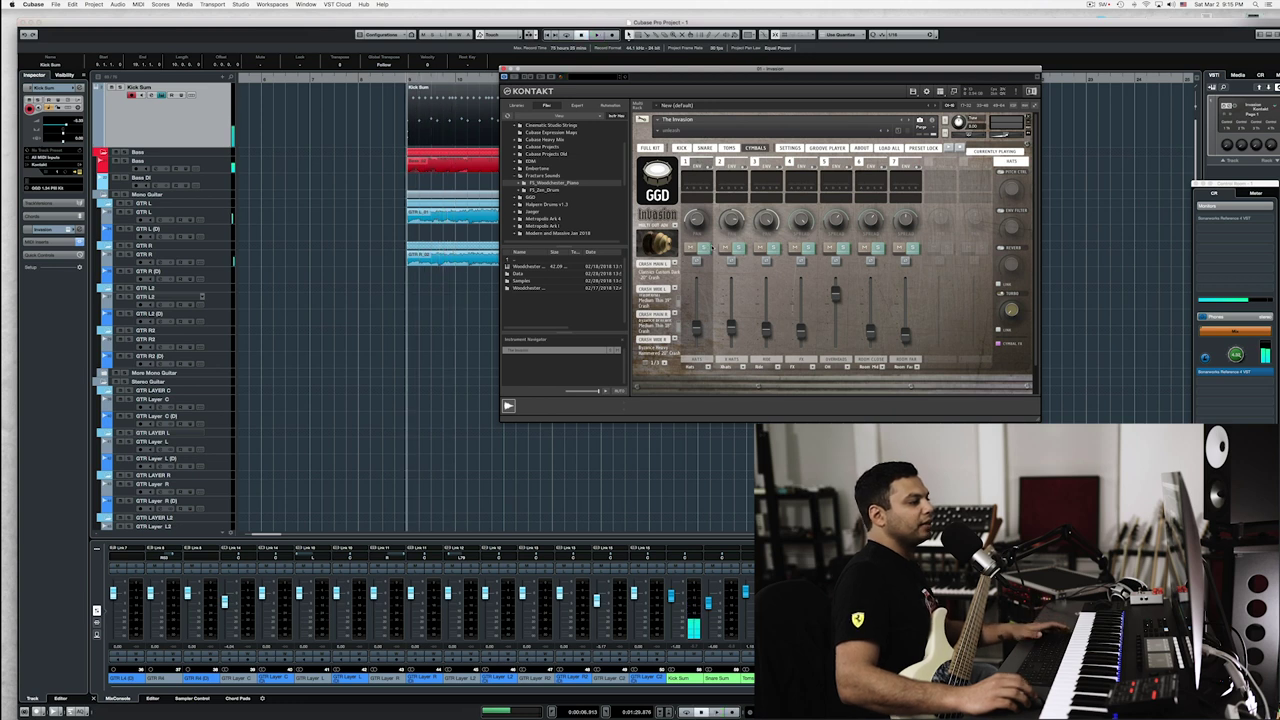
pyautogui.press('space')
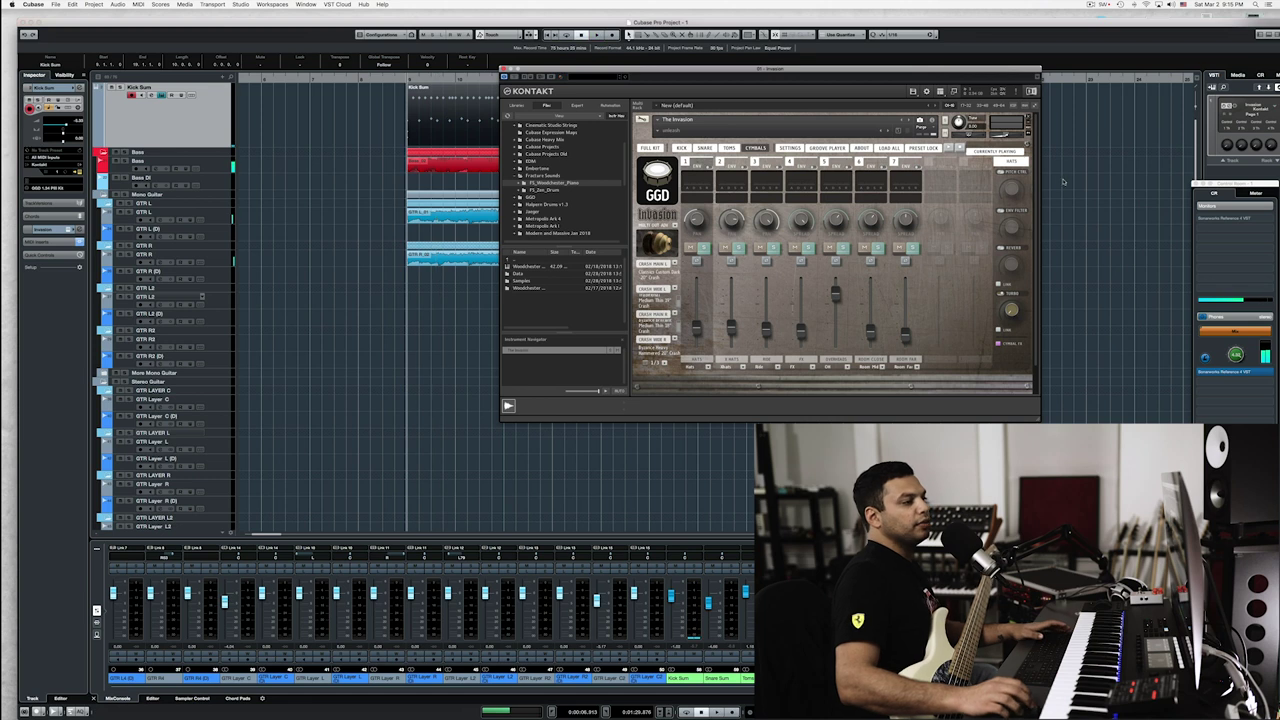
pyautogui.click(995, 345)
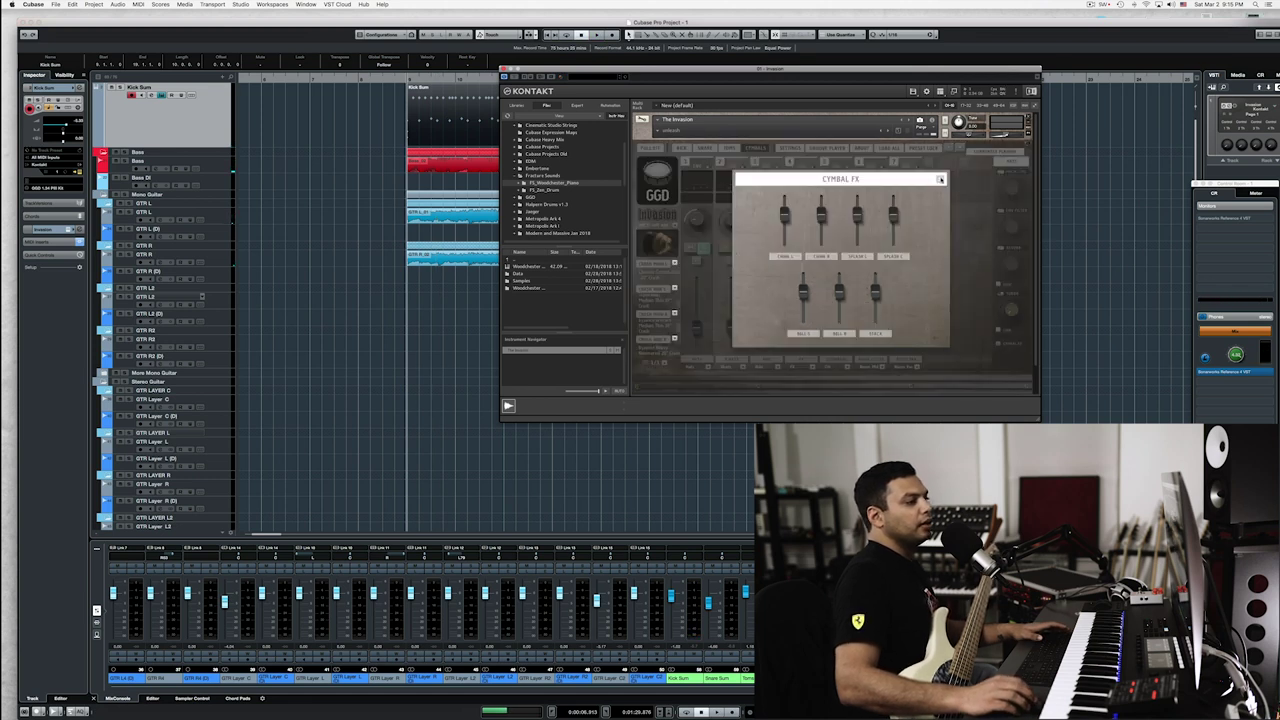
pyautogui.click(940, 178)
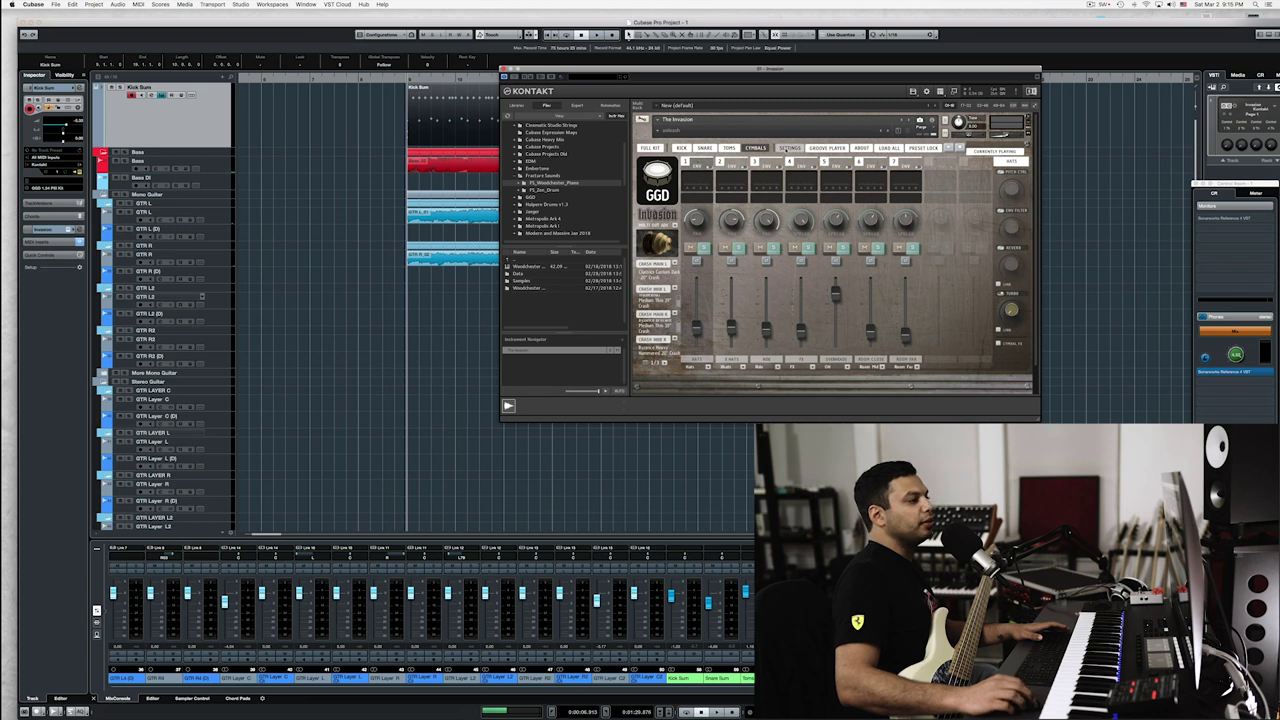
# Examine Invasion's Cymbal Mixer and Mappings settings while playing back the mix
pyautogui.click(788, 148)
pyautogui.click(736, 161)
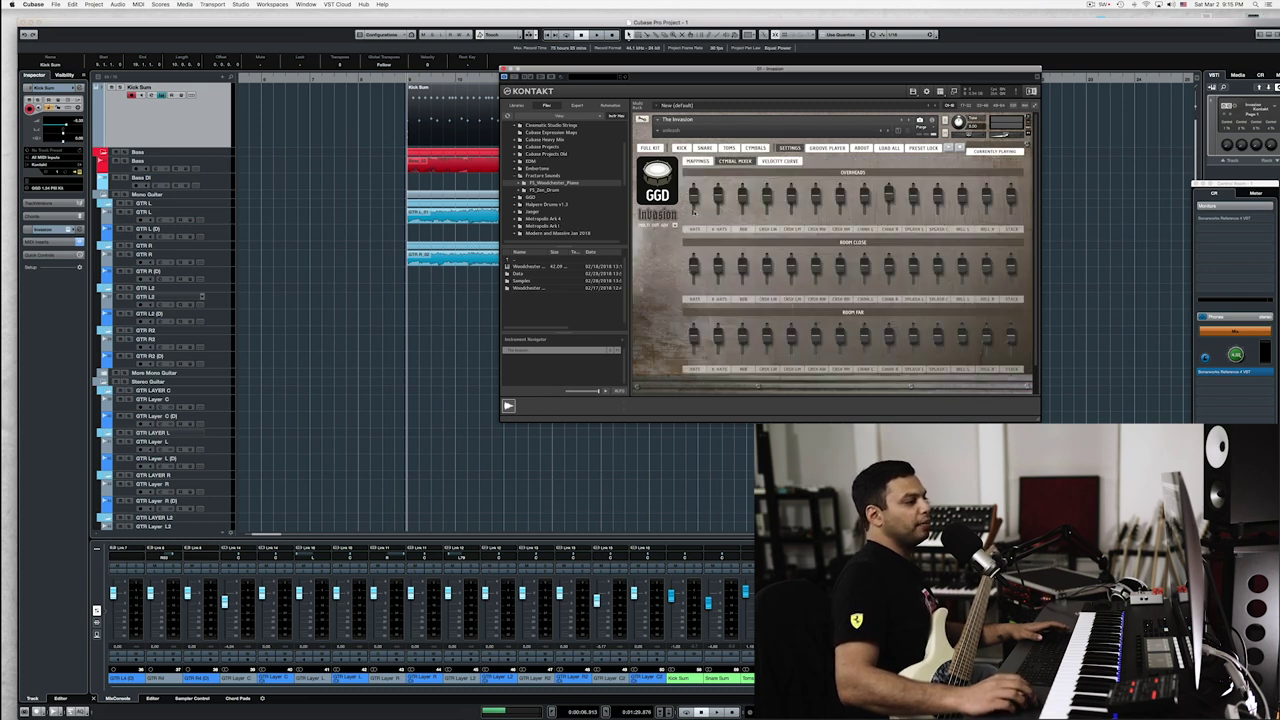
pyautogui.press('space')
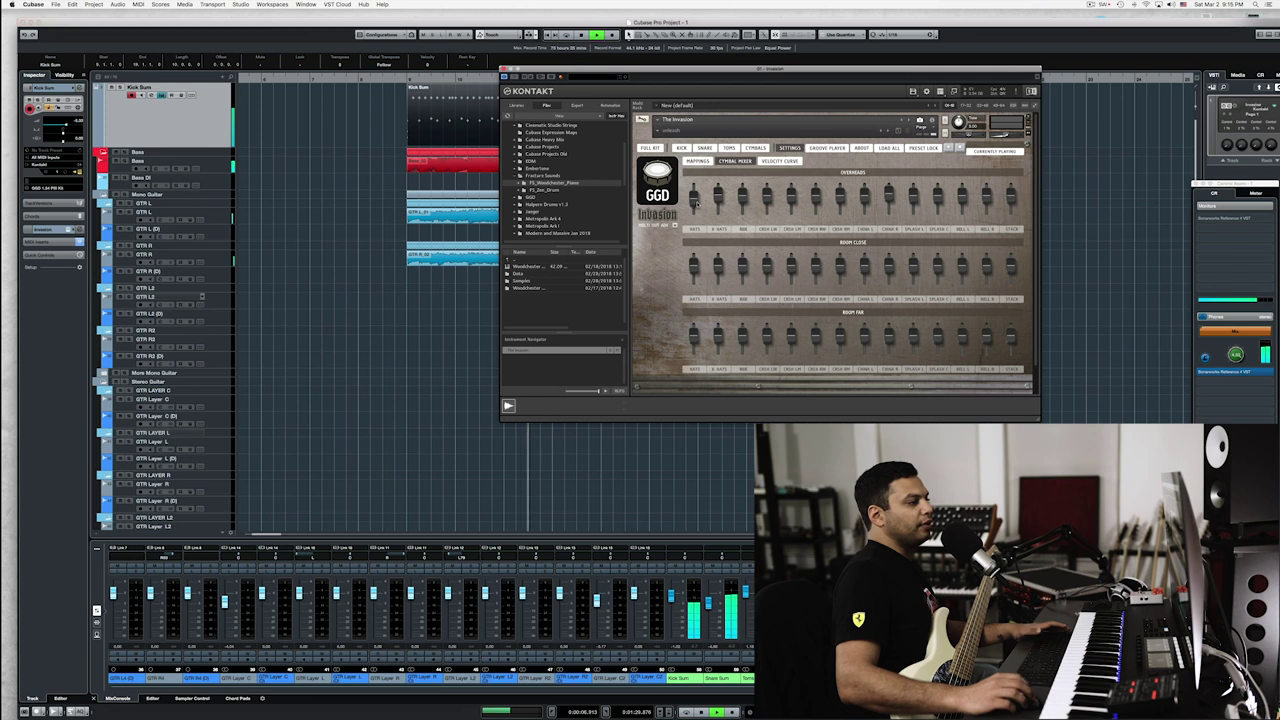
pyautogui.press('space')
pyautogui.click(698, 161)
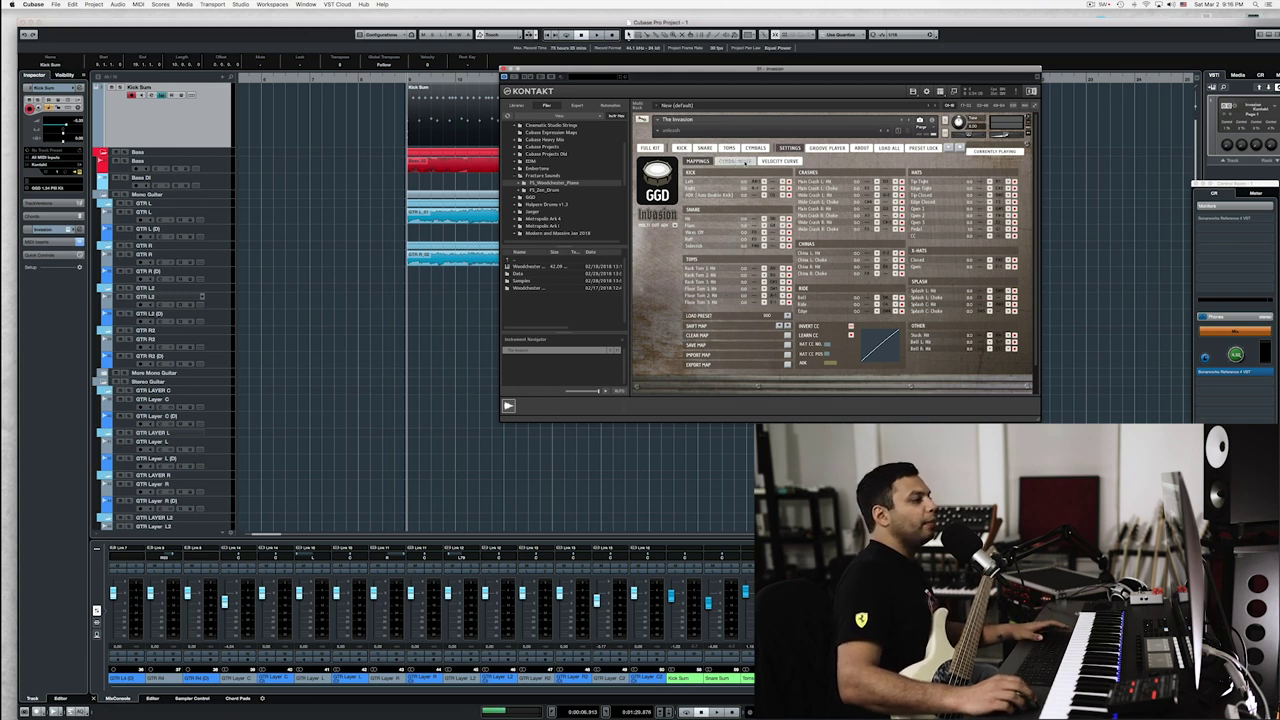
pyautogui.click(746, 162)
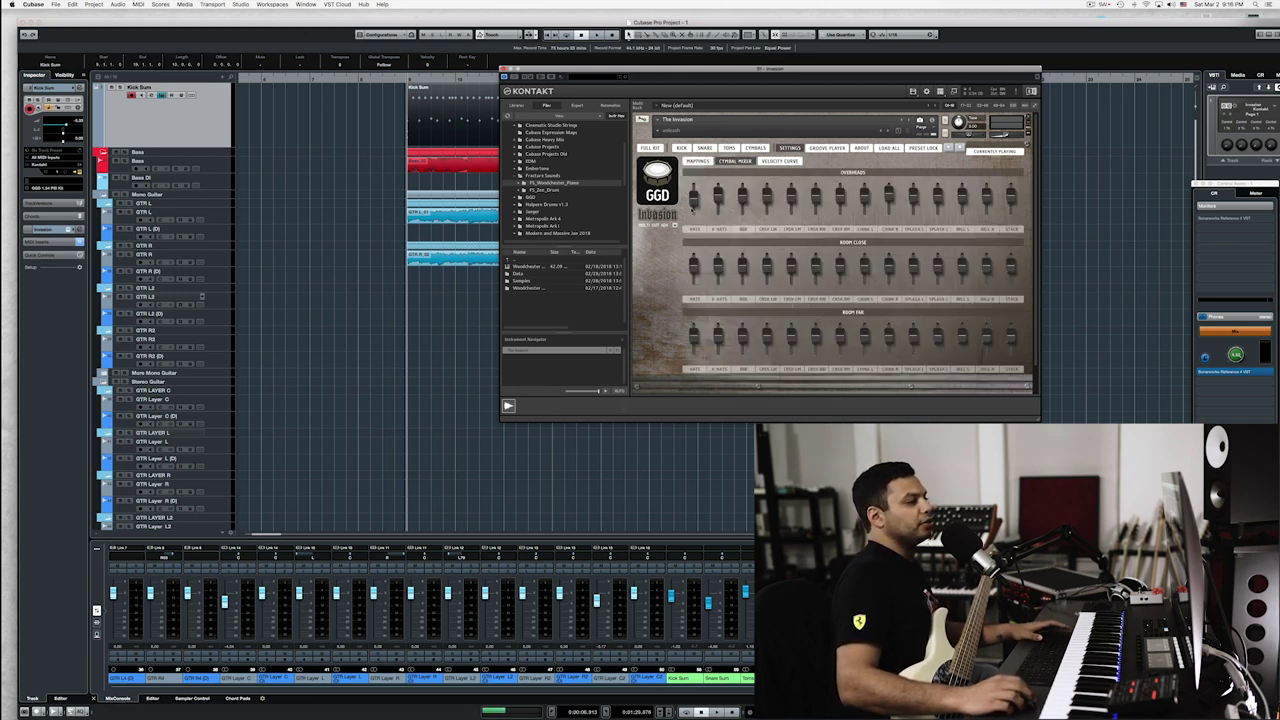
pyautogui.press('space')
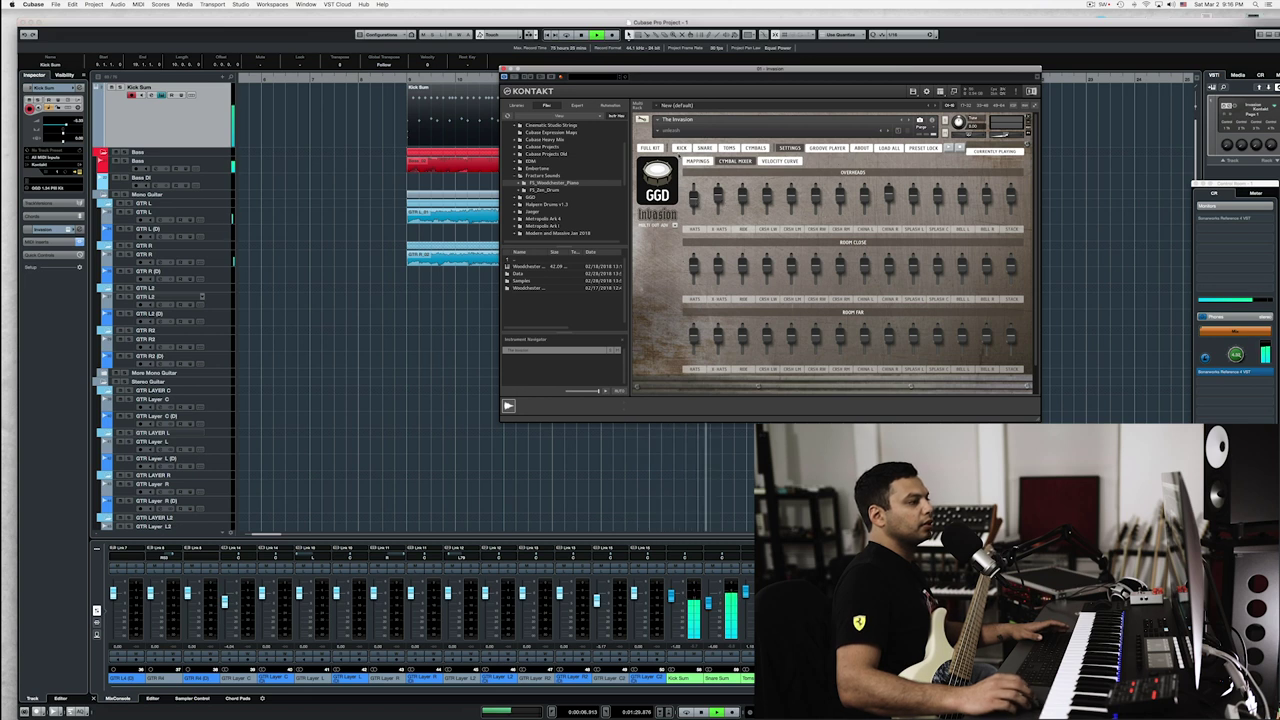
pyautogui.press('space')
# Swap Invasion's snare for the Pearl Vinnie Paul 14x8" and audition it in the mix
pyautogui.click(703, 147)
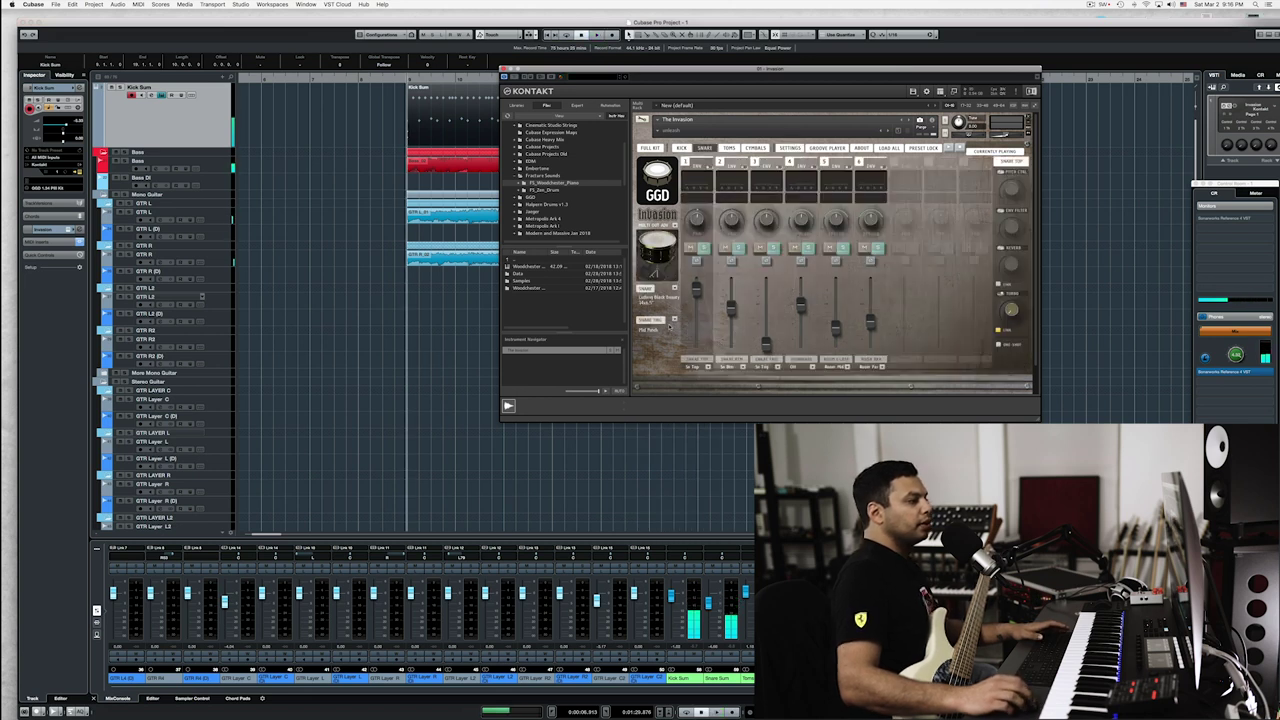
pyautogui.click(675, 289)
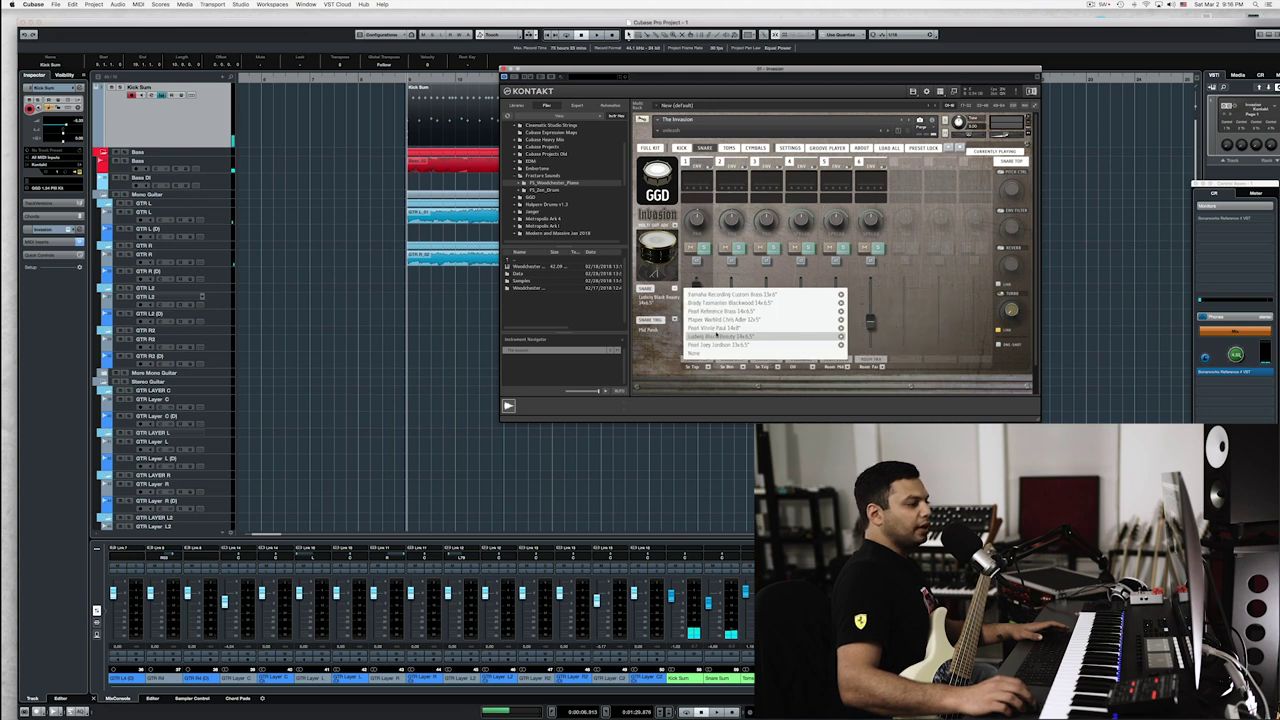
pyautogui.click(712, 328)
pyautogui.press('space')
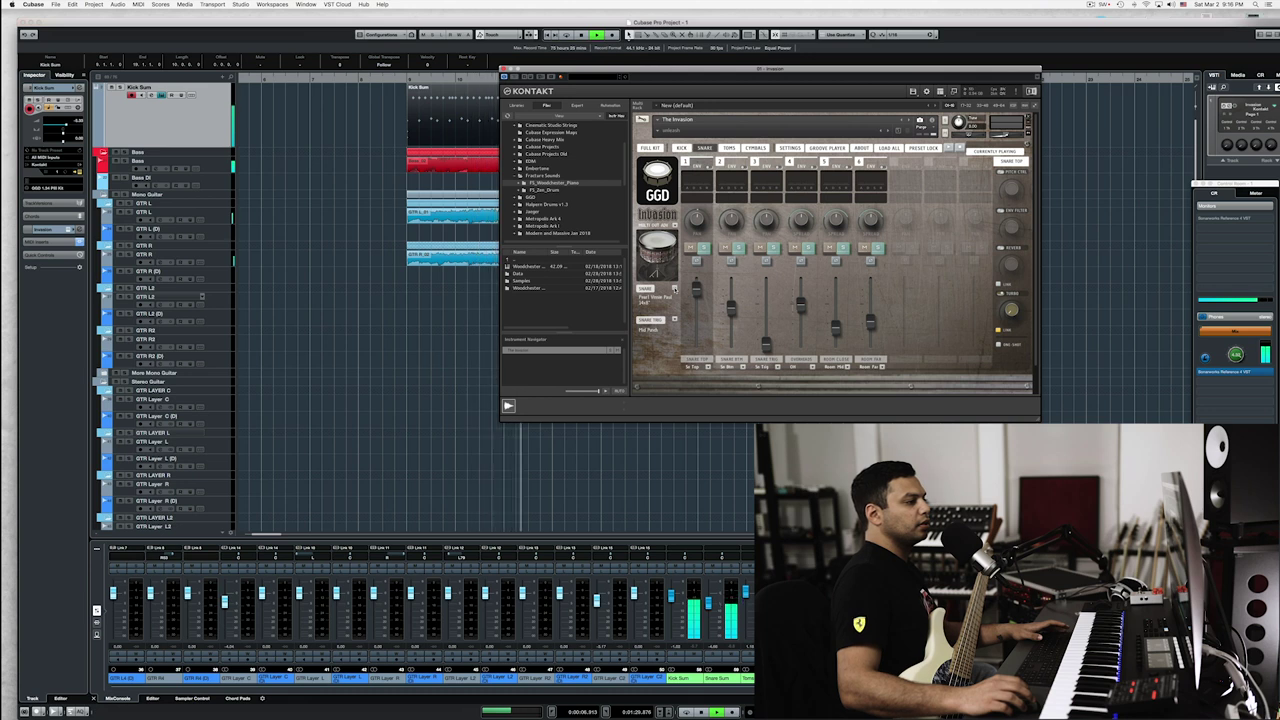
pyautogui.press('space')
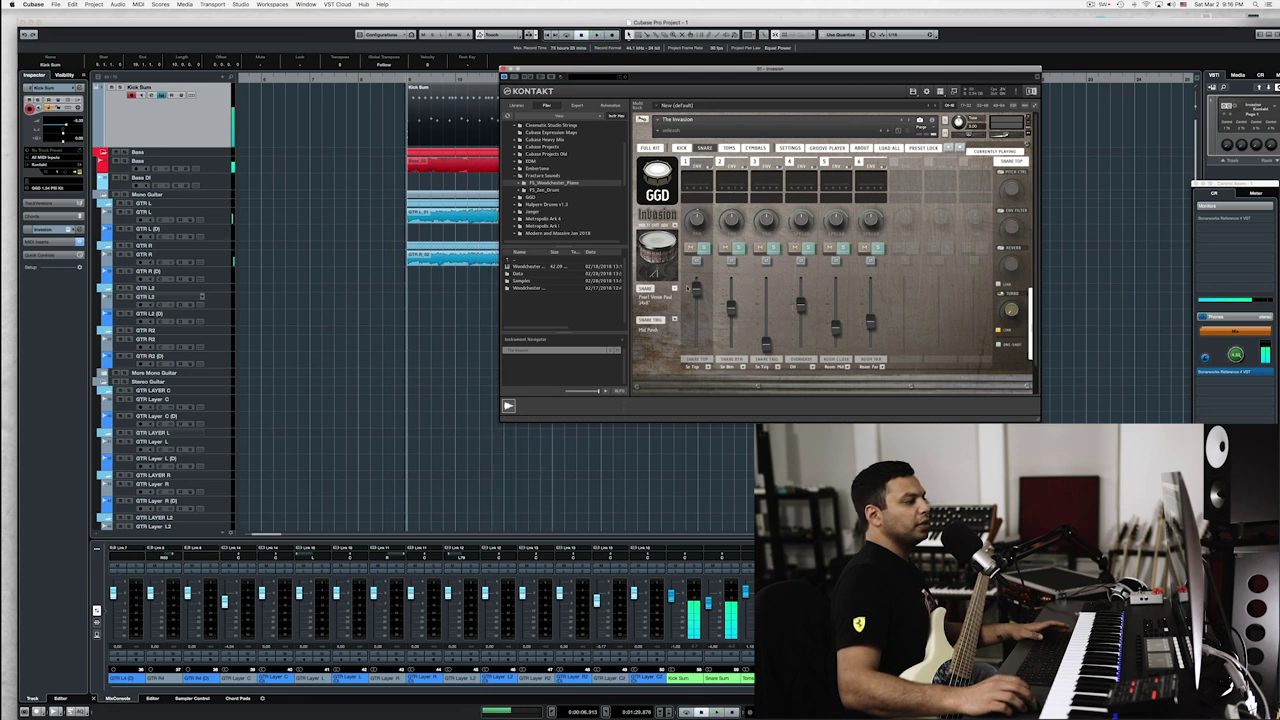
# Try the Yamaha Recording Custom Brass snare in the mix, and slightly adjust the snare's room mic level during playback
pyautogui.click(705, 287)
pyautogui.click(700, 295)
pyautogui.press('space')
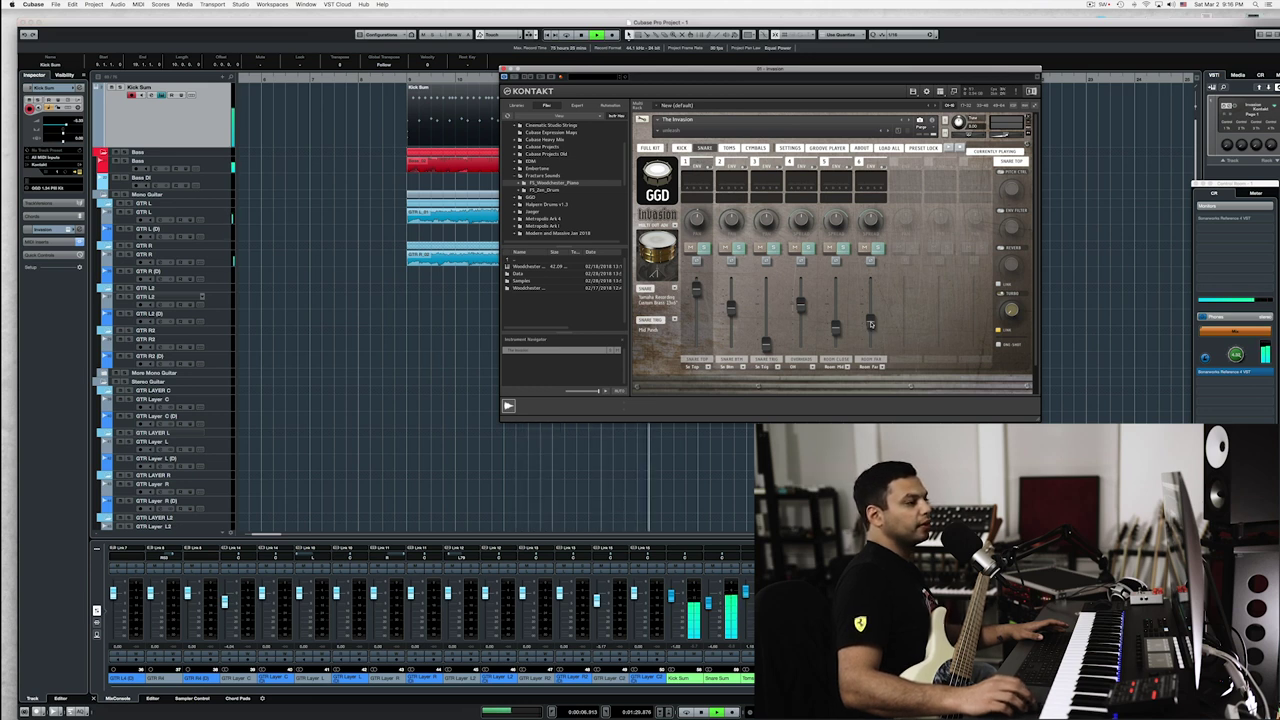
pyautogui.moveTo(870, 322); pyautogui.dragTo(871, 323)
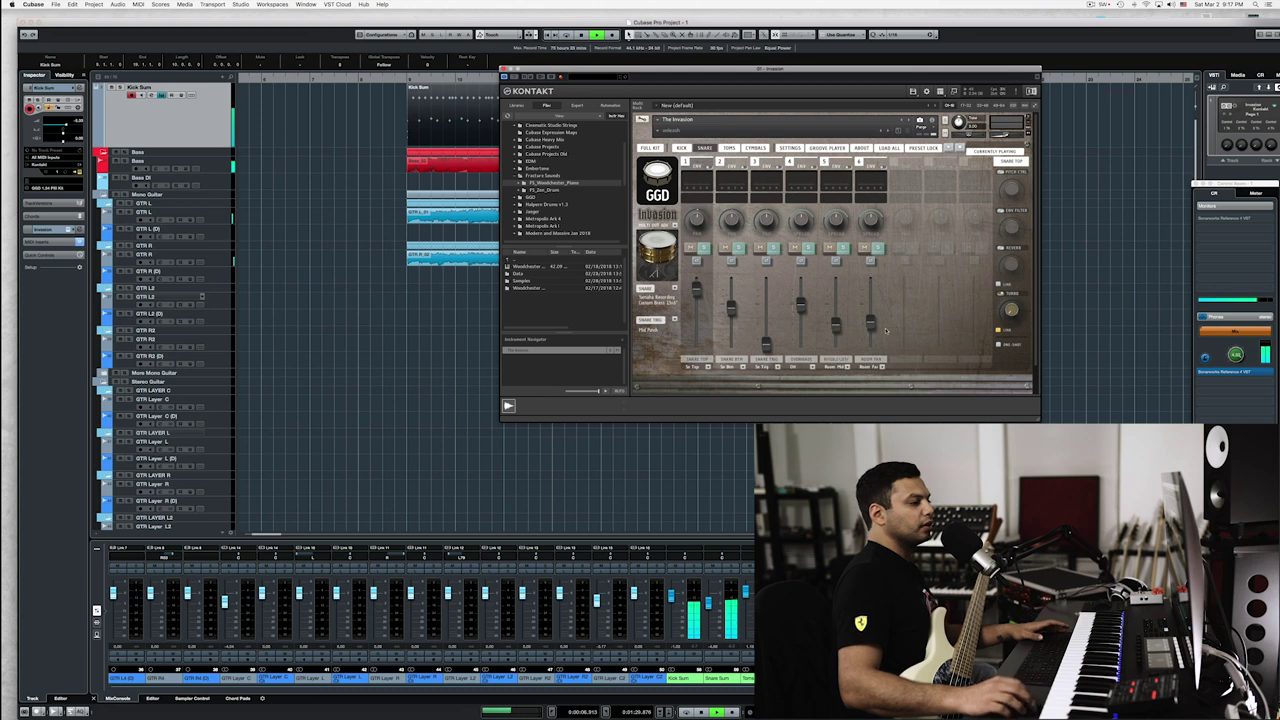
pyautogui.press('space')
# Load the Brady Tasmanian Blackwood snare and audition it in the mix
pyautogui.click(674, 289)
pyautogui.click(713, 304)
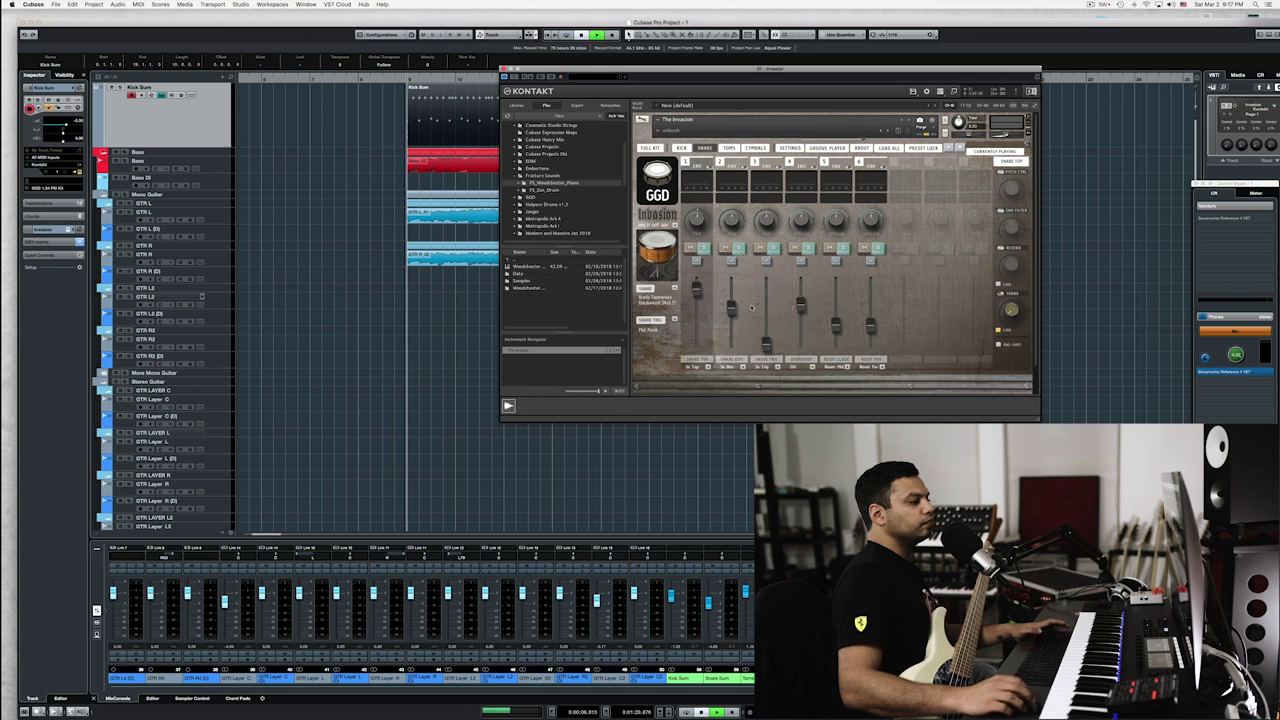
pyautogui.press('space')
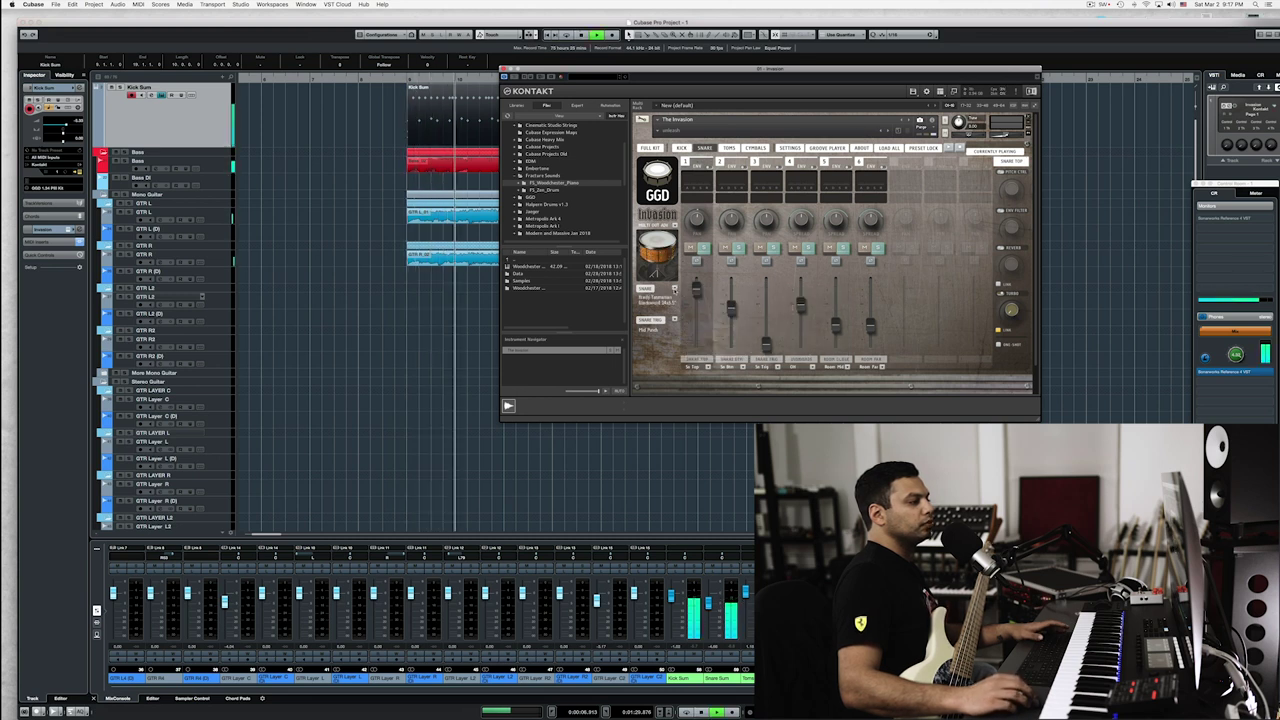
pyautogui.press('space')
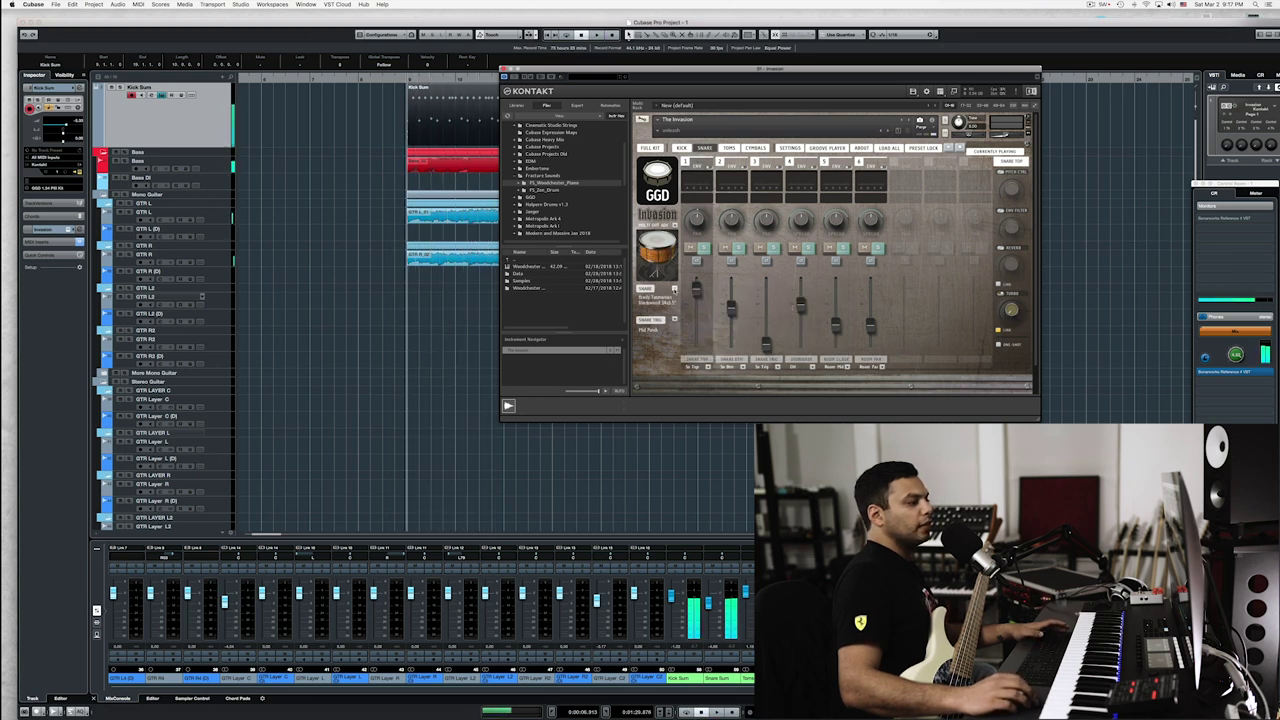
# Load the Ludwig Black Beauty snare again and play back the mix with it
pyautogui.click(695, 288)
pyautogui.click(722, 337)
pyautogui.press('space')
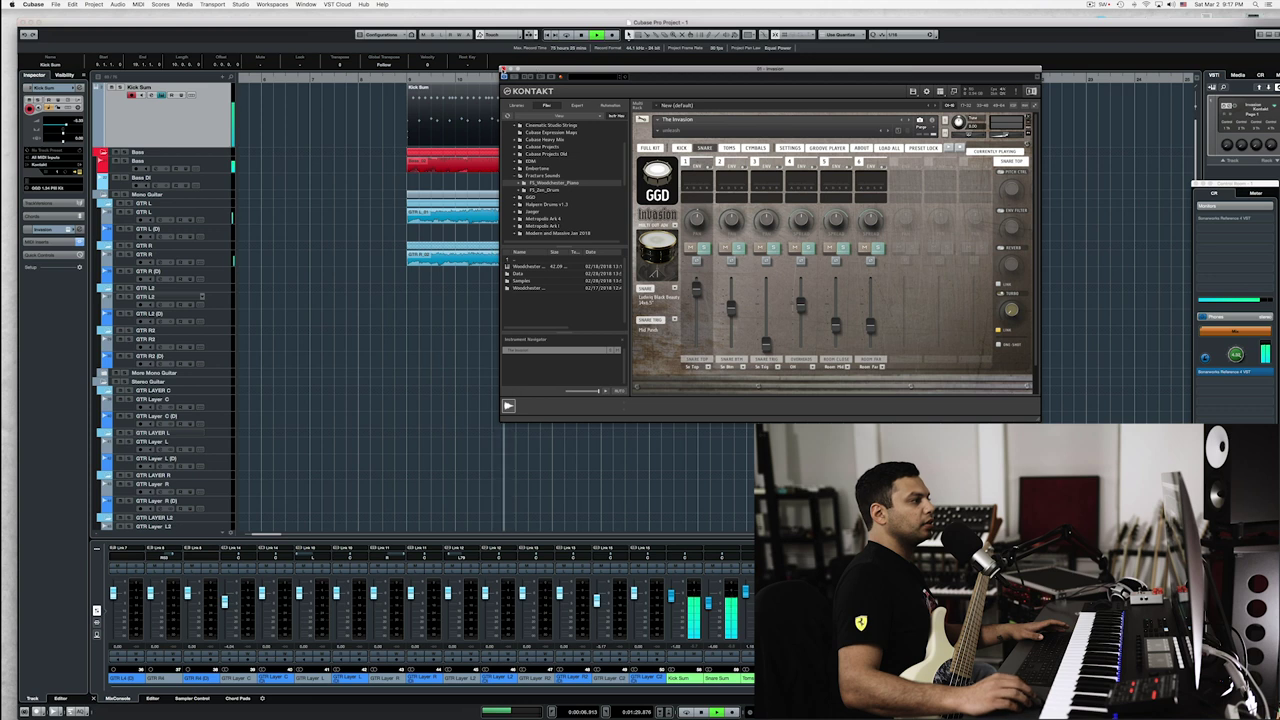
# Close the drum instrument and listen to the full mix of drums, bass and guitars
pyautogui.click(504, 69)
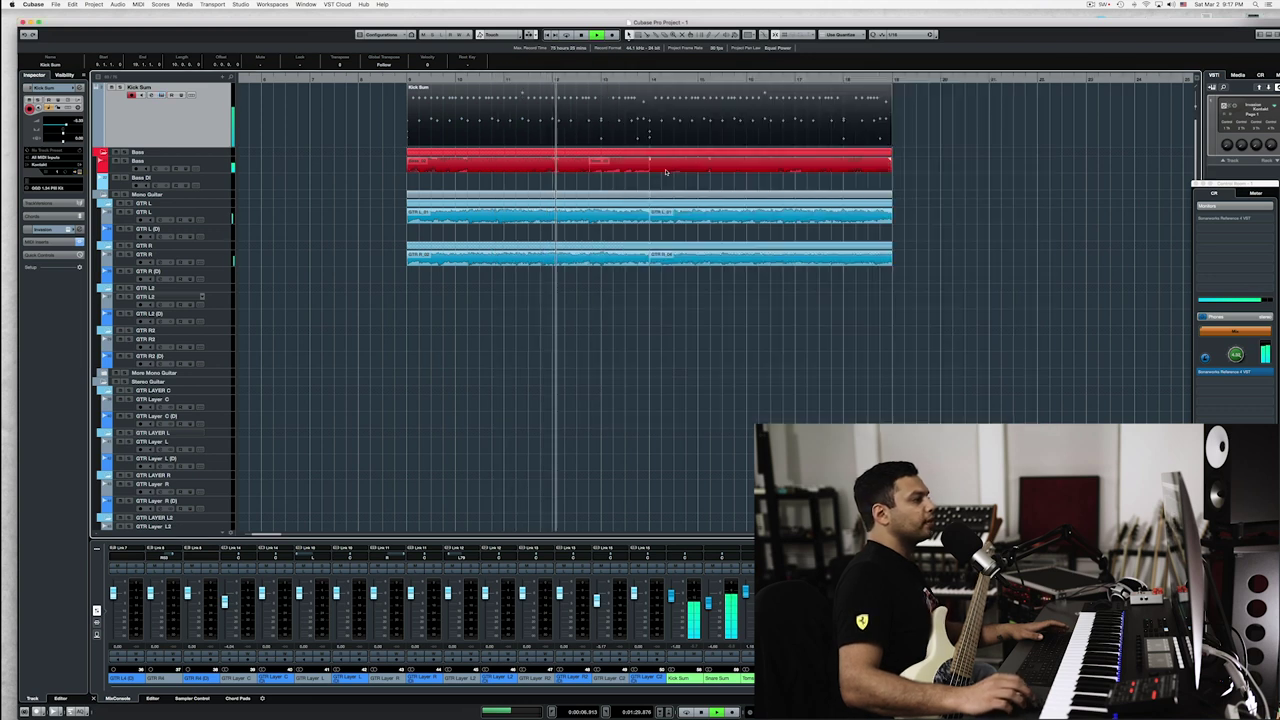
pyautogui.press('space')
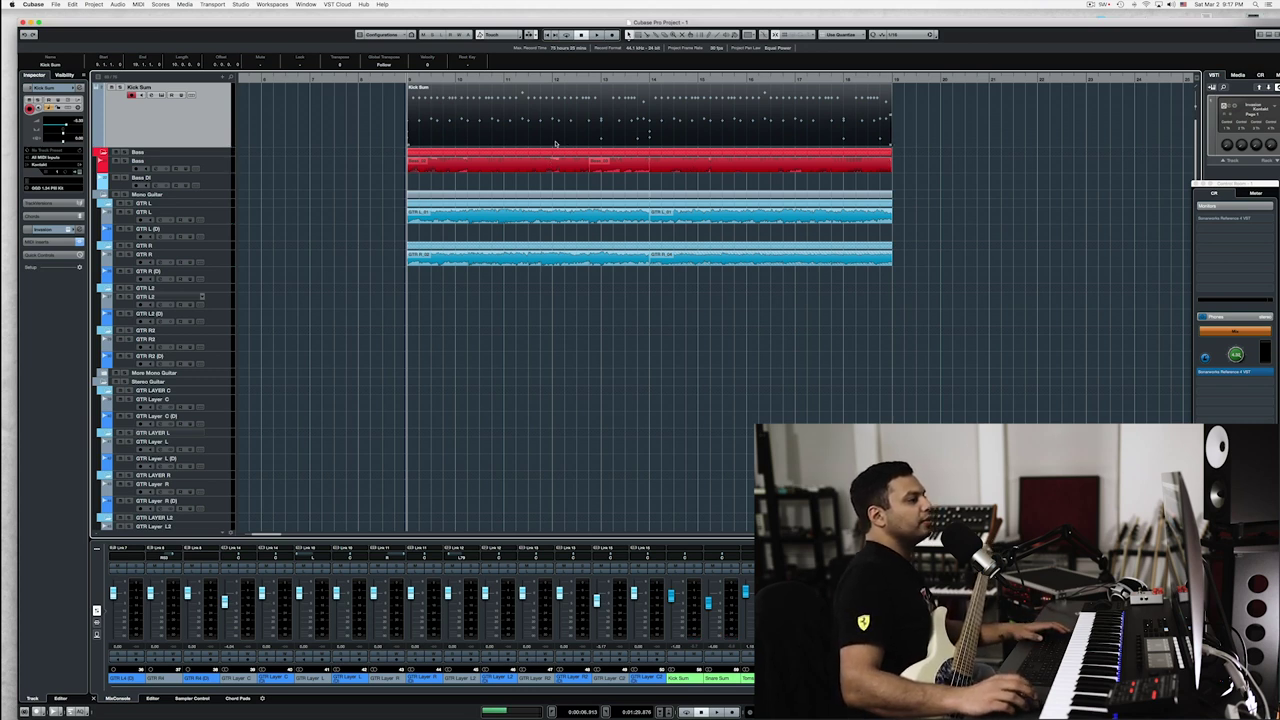
pyautogui.press('space')
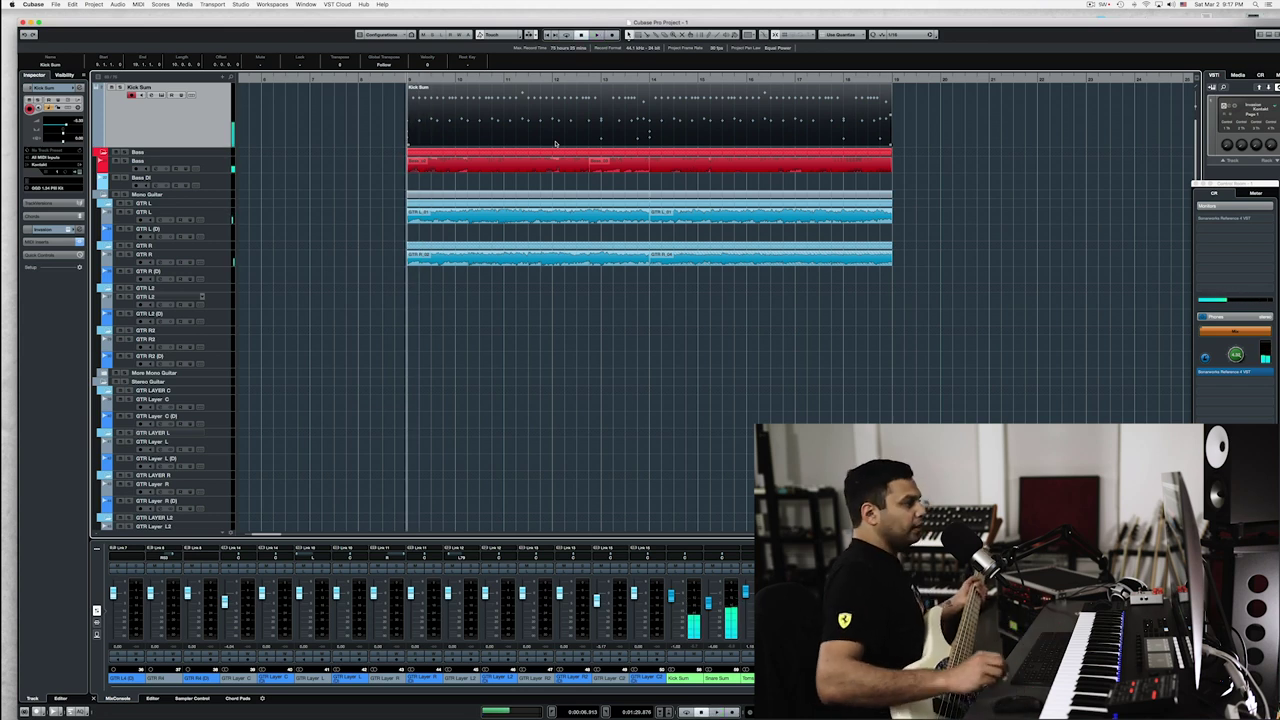
# Duplicate all the drum, bass and guitar events so the arrangement repeats from bar 19
pyautogui.moveTo(472, 316); pyautogui.dragTo(1052, 140)
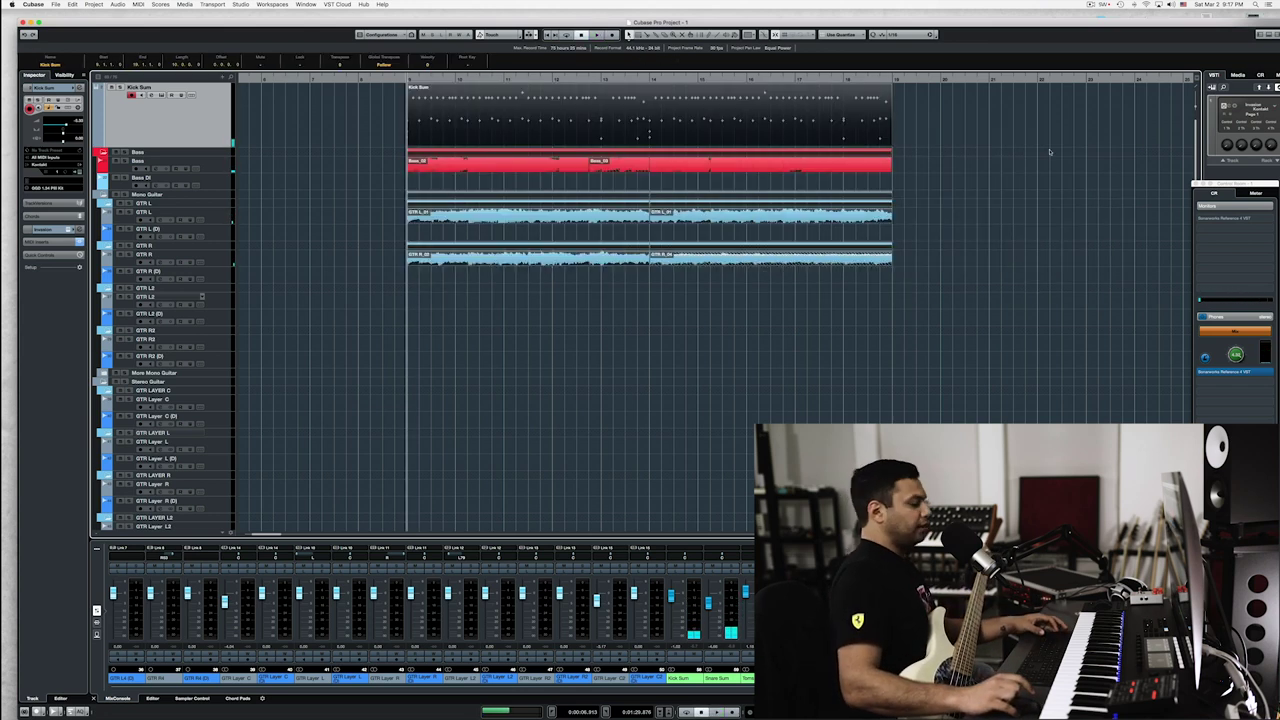
pyautogui.press('super+d')
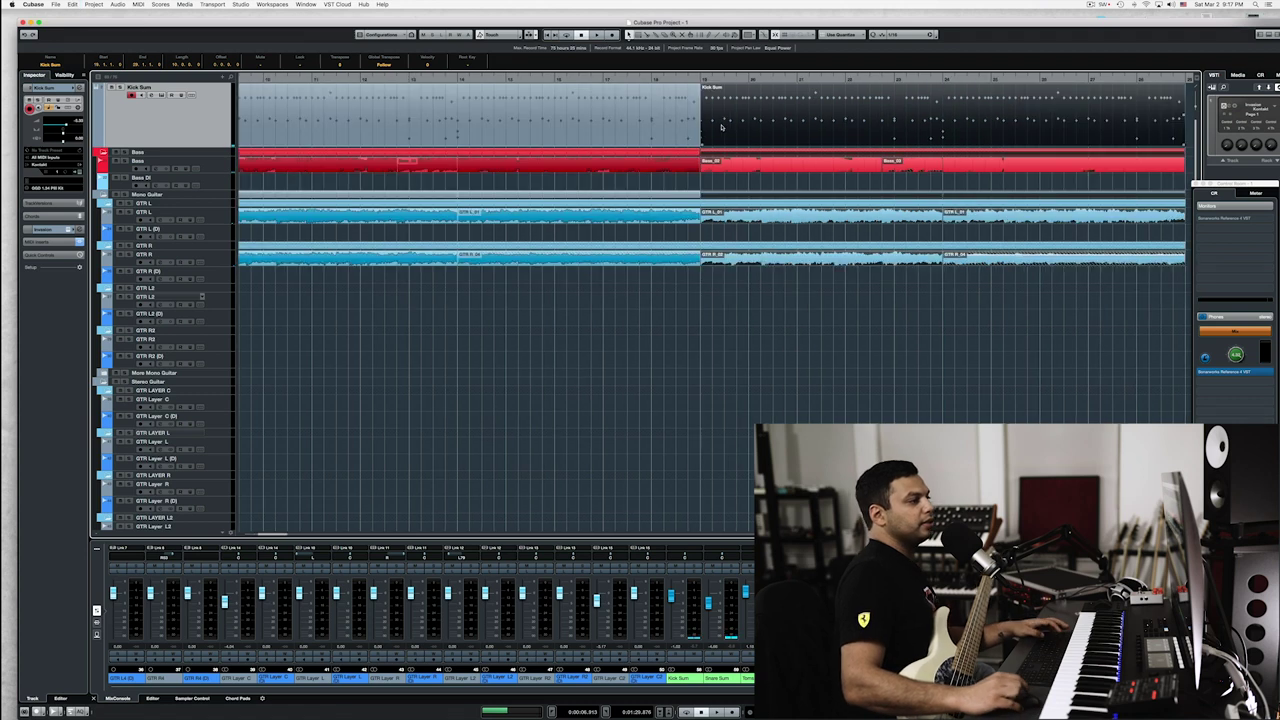
# Replace the bass between bars 14 and 19 with a duplicate of the opening bass event, and play back from bar 14
pyautogui.scroll(5, 721, 127)
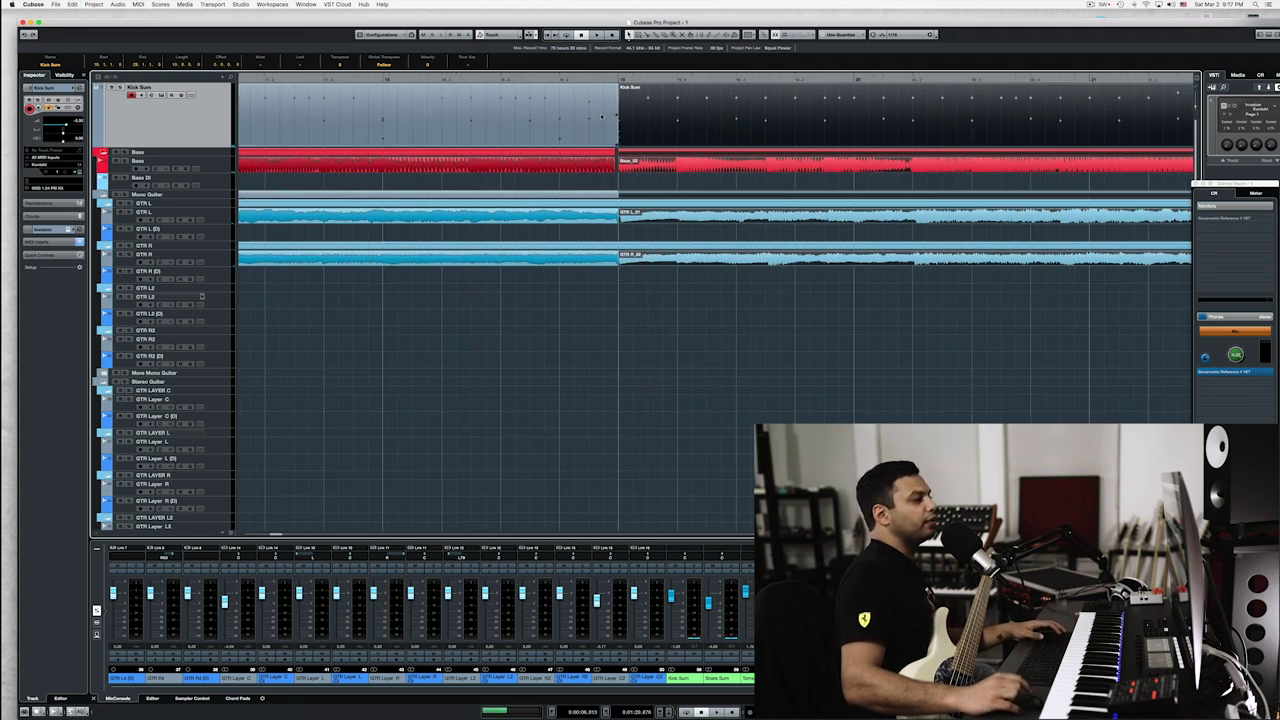
pyautogui.click(618, 170)
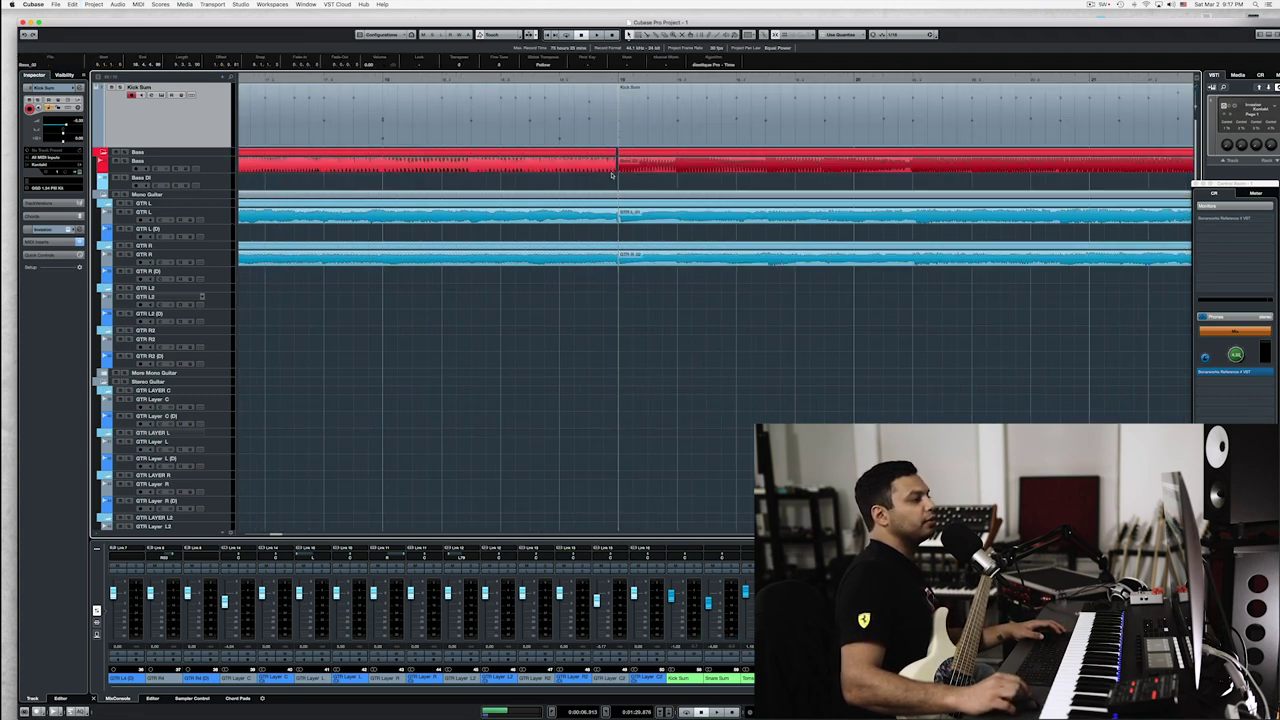
pyautogui.moveTo(598, 172); pyautogui.dragTo(560, 172)
pyautogui.hotkey('shift', 'f')
pyautogui.click(556, 176)
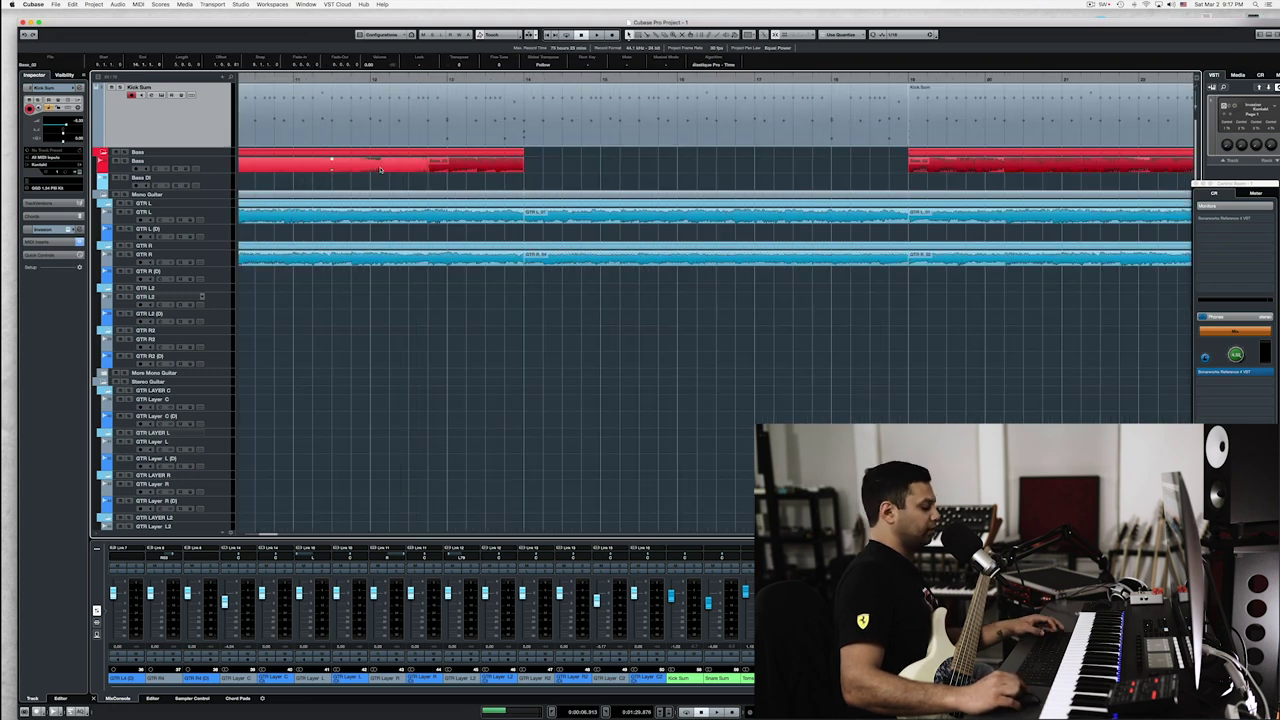
pyautogui.press('super+d')
pyautogui.click(525, 76)
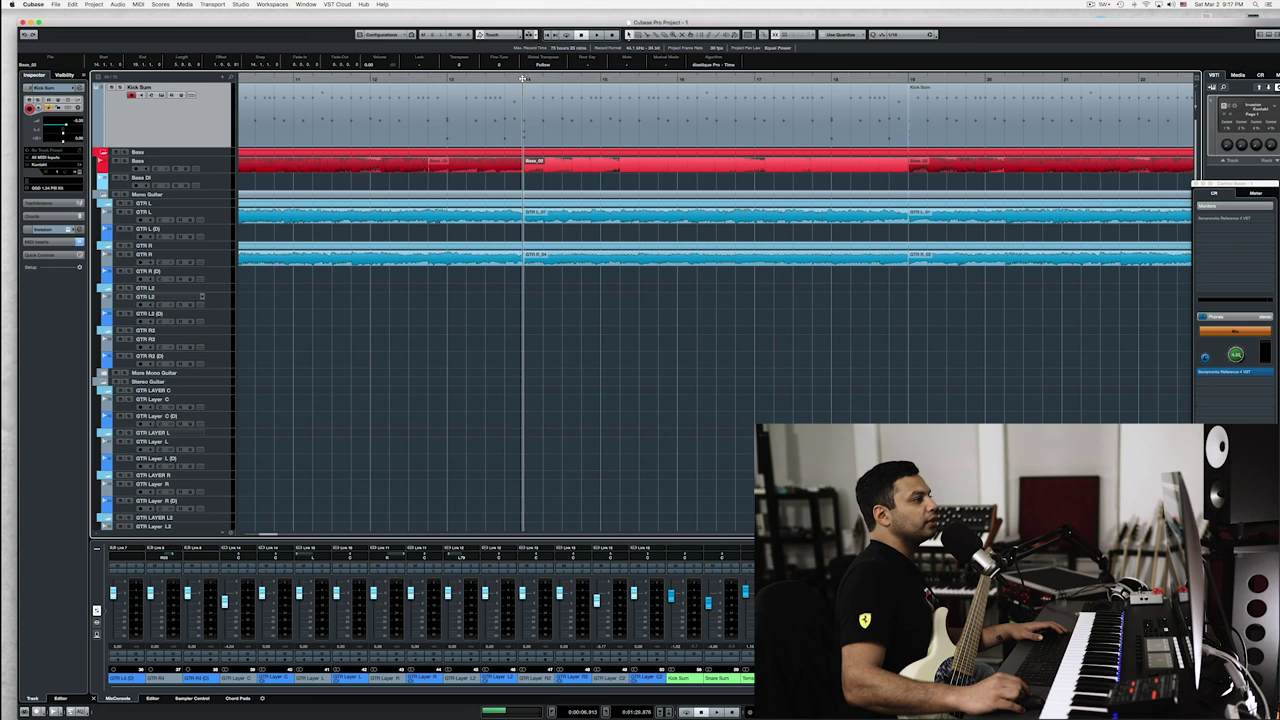
pyautogui.press('space')
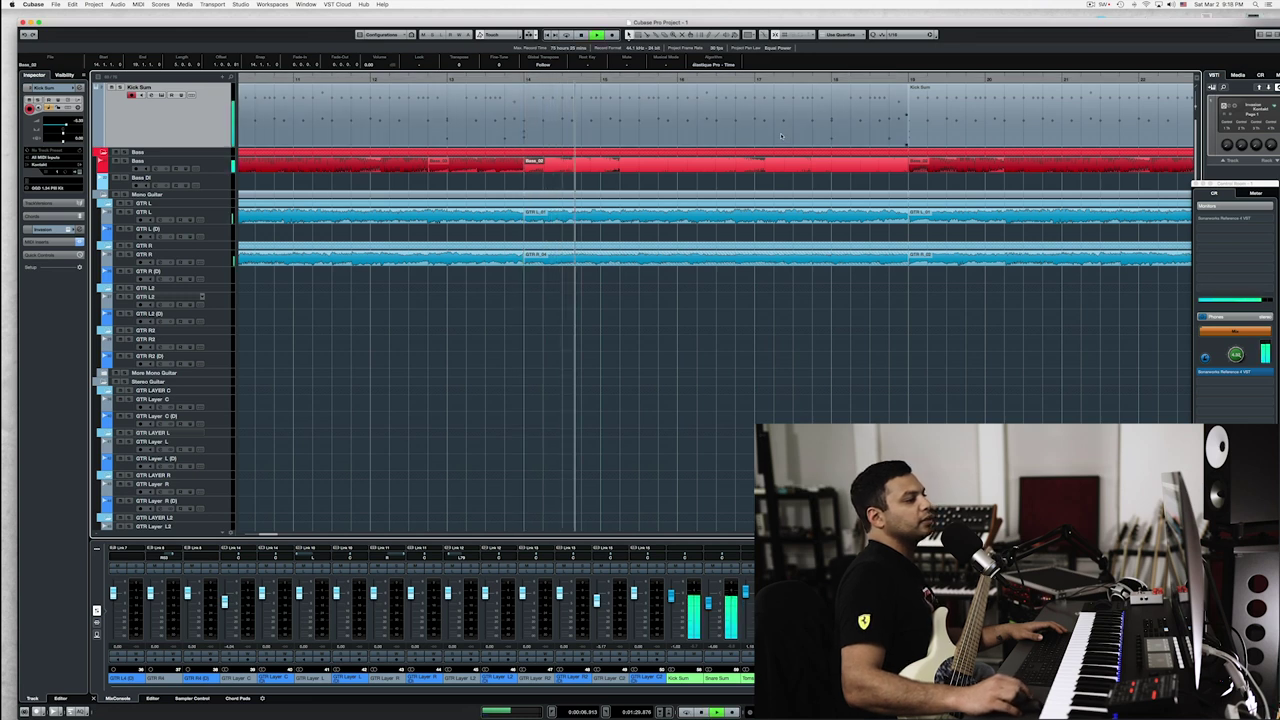
# Delete the duplicated bass events from bar 19 onwards, leaving the repeated drums and guitars
pyautogui.press('g')
pyautogui.press('g')
pyautogui.moveTo(774, 177); pyautogui.dragTo(968, 164)
pyautogui.press('Delete')
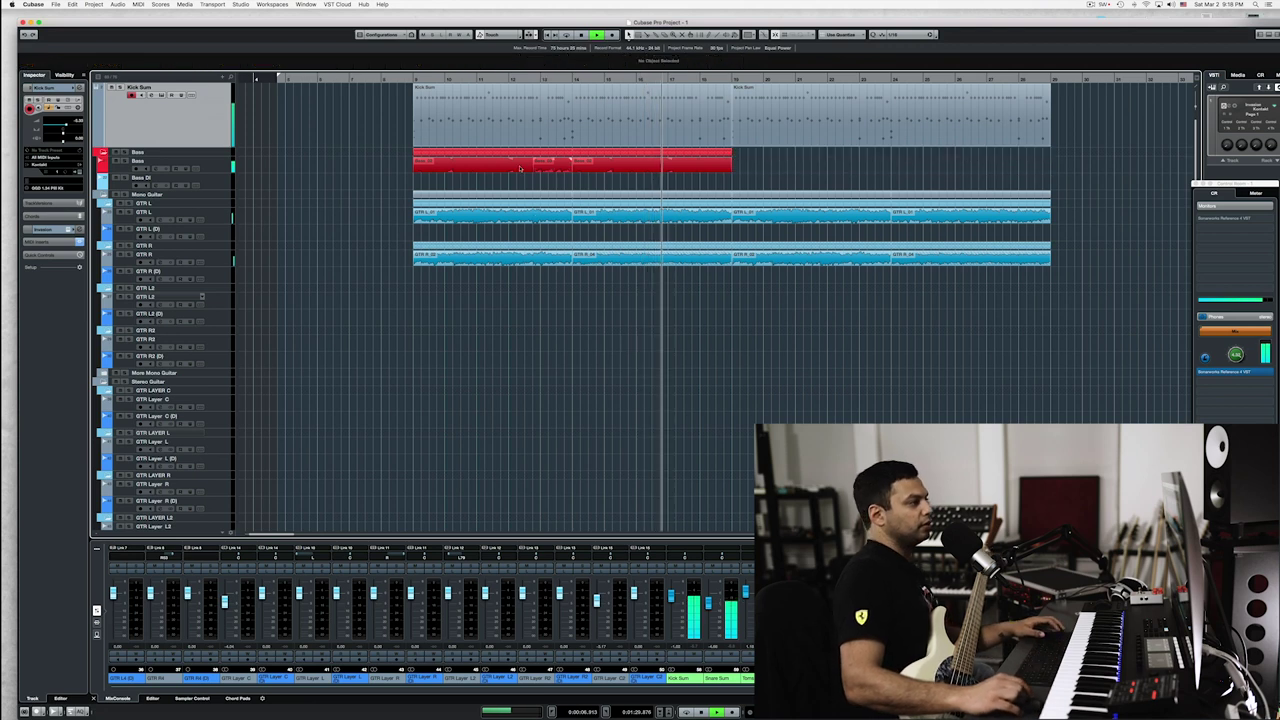
pyautogui.press('super+z')
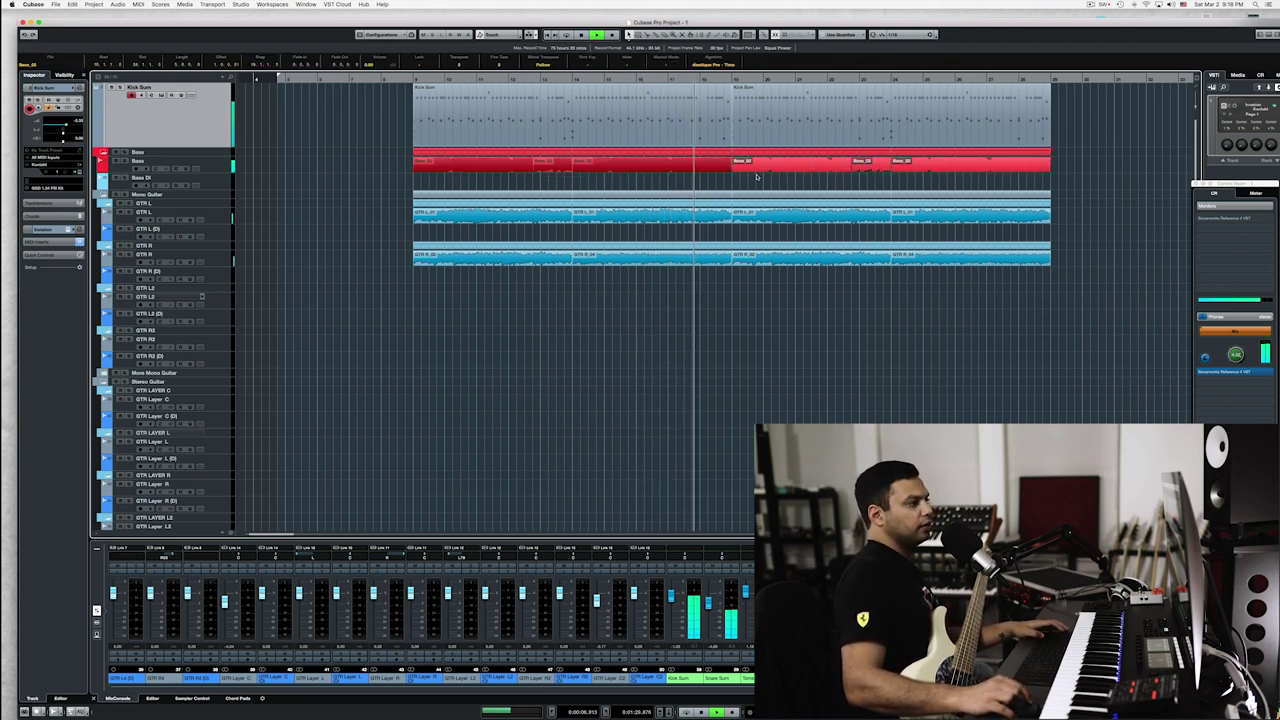
pyautogui.press('h')
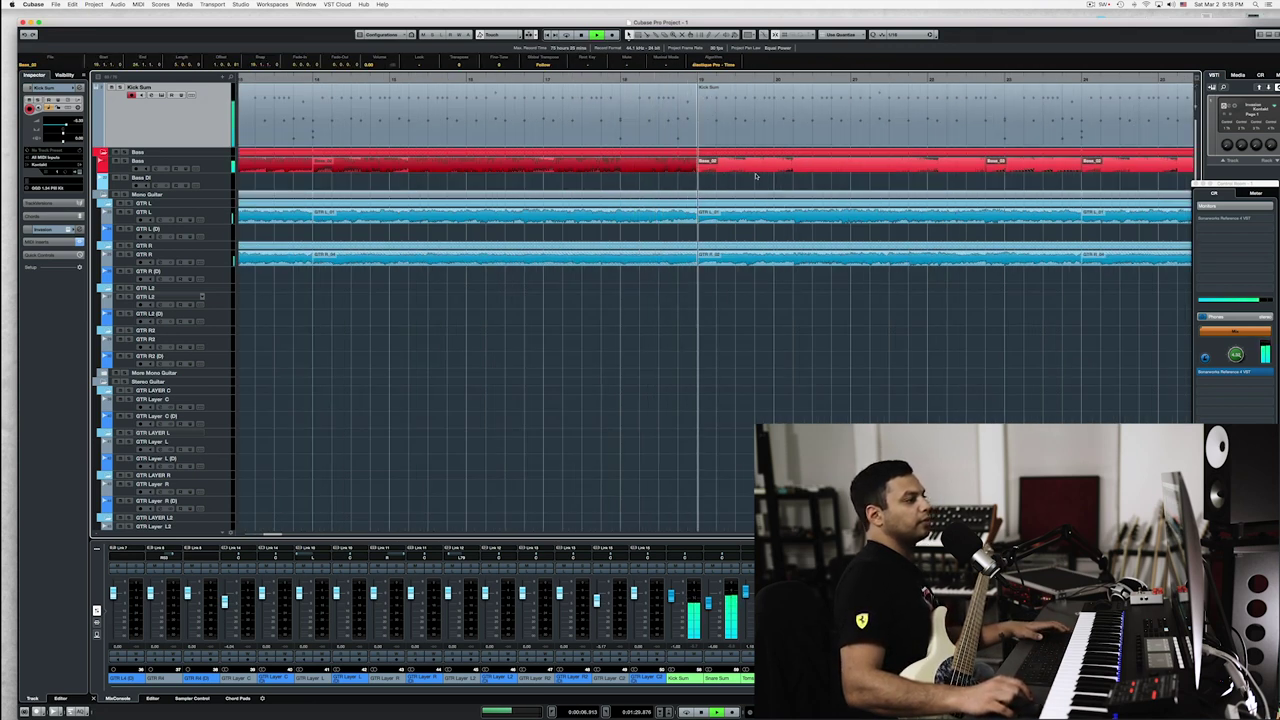
pyautogui.press('space')
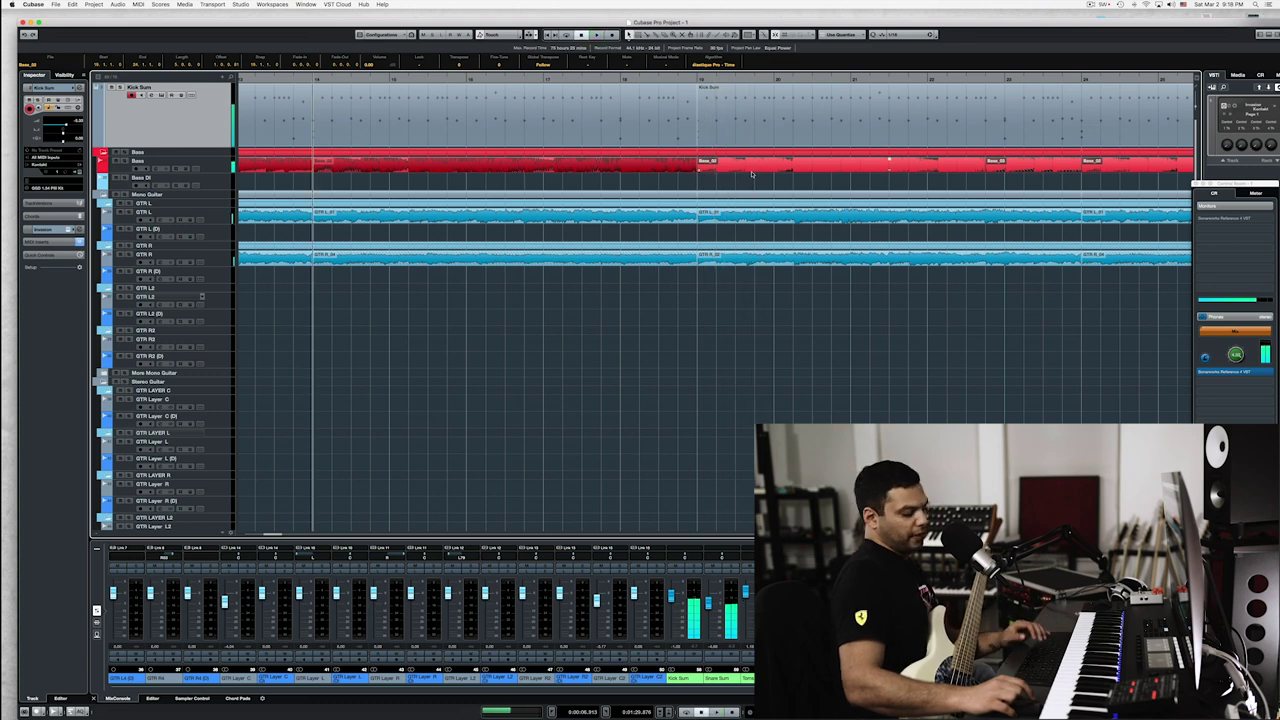
pyautogui.press('Delete')
# Play back repeatedly from bar 18 to rehearse a bass part over the repeated drums and guitars
pyautogui.click(619, 79)
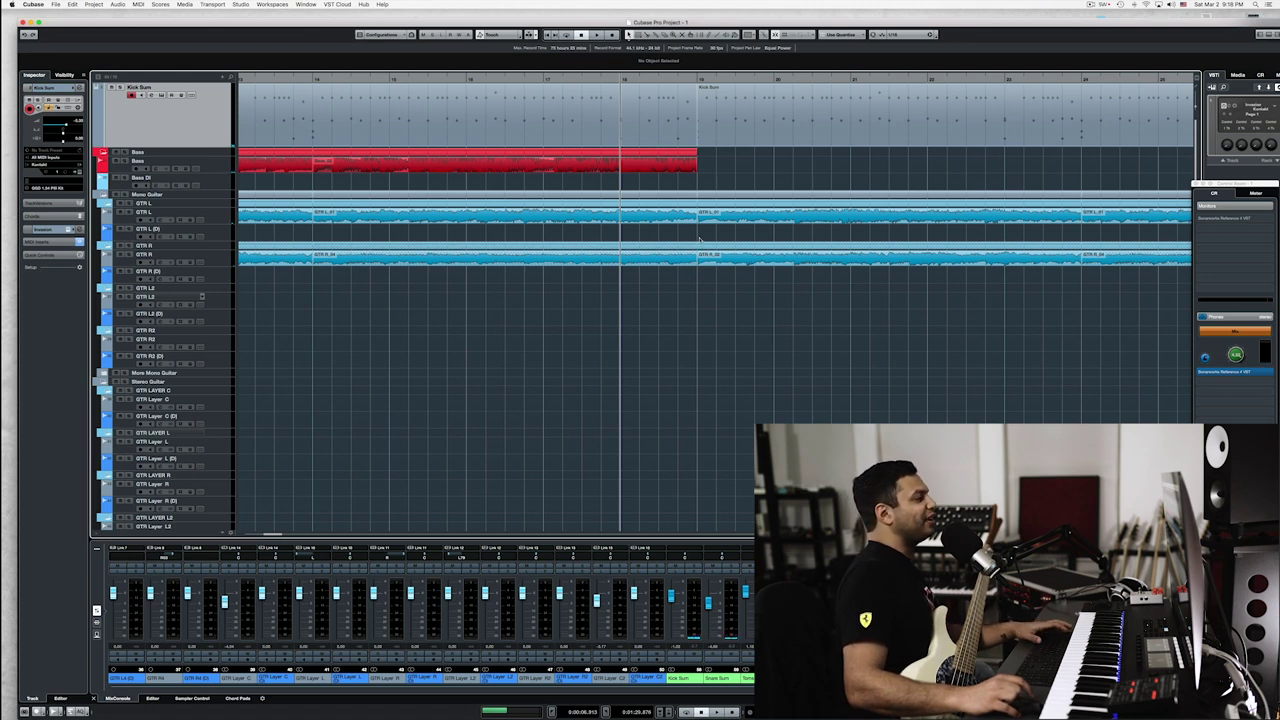
pyautogui.press('space')
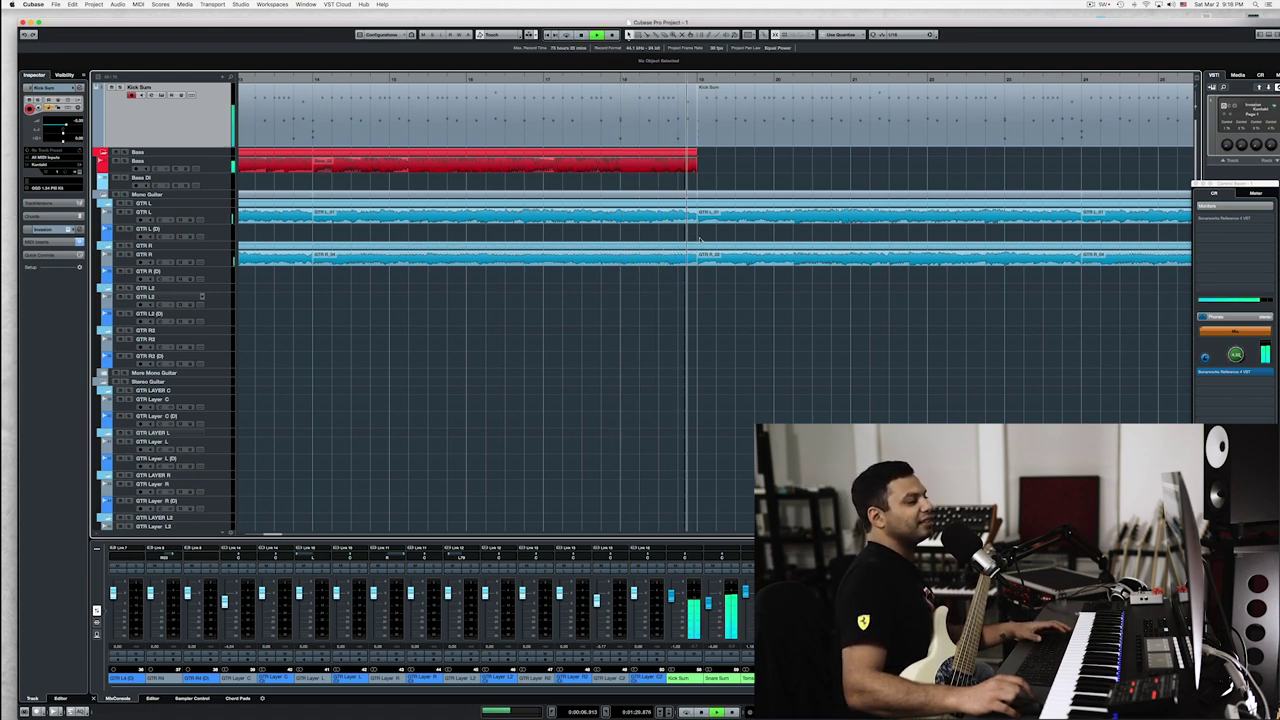
pyautogui.press('space')
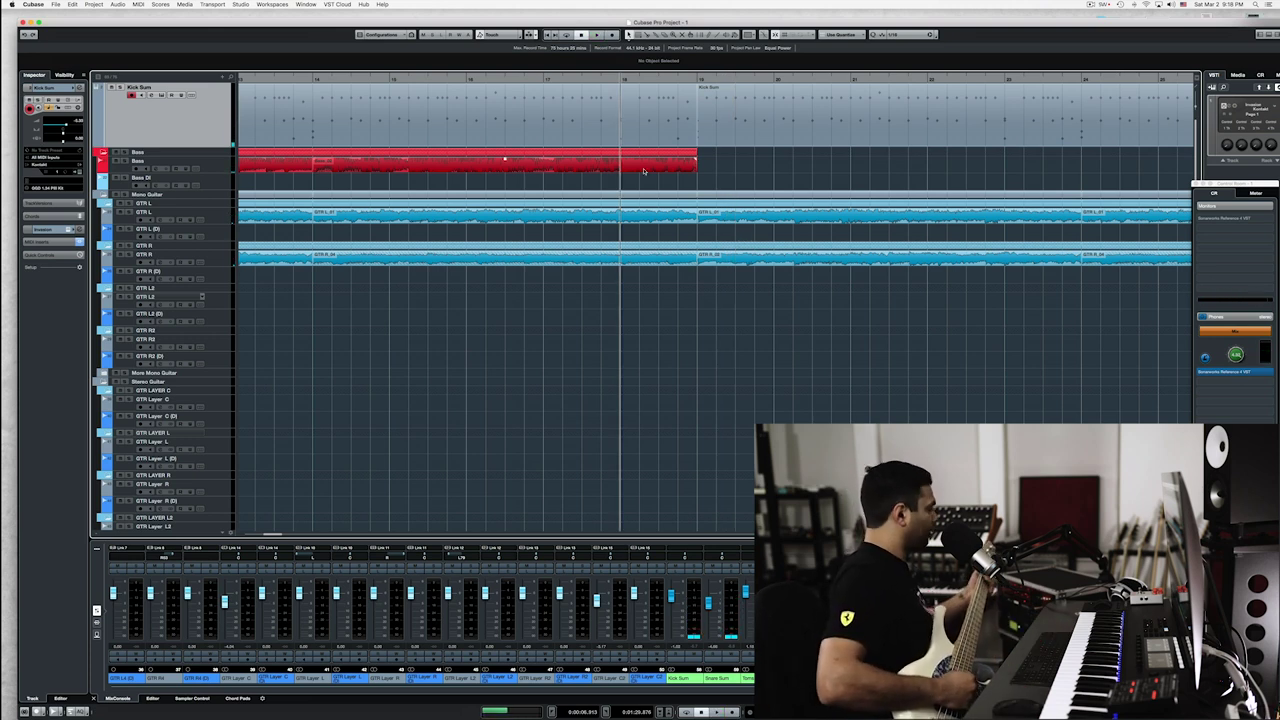
pyautogui.press('space')
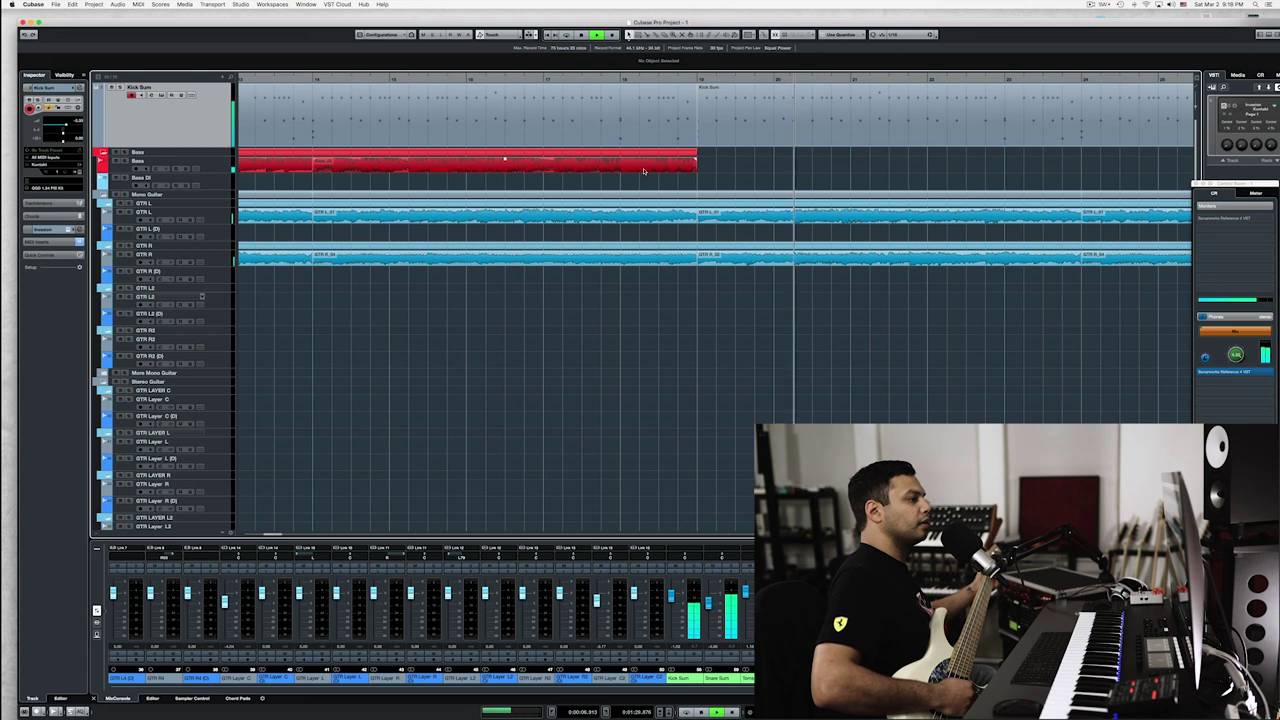
pyautogui.press('space')
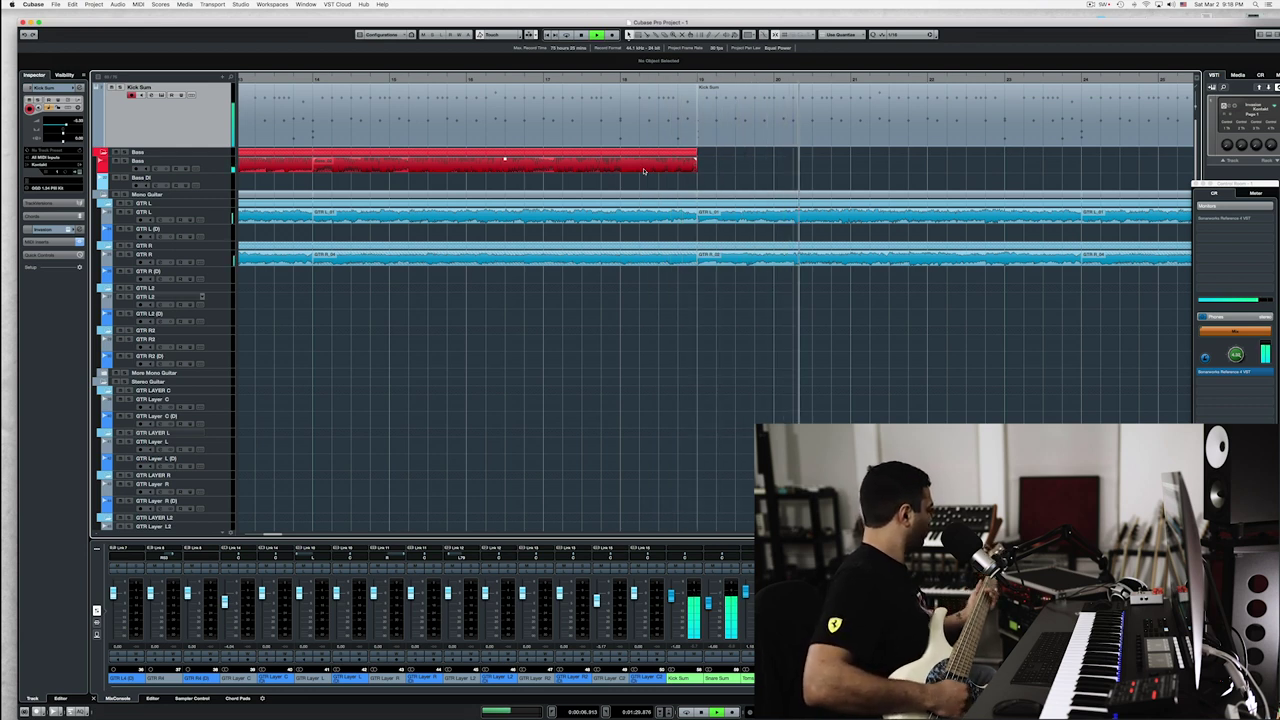
pyautogui.press('space')
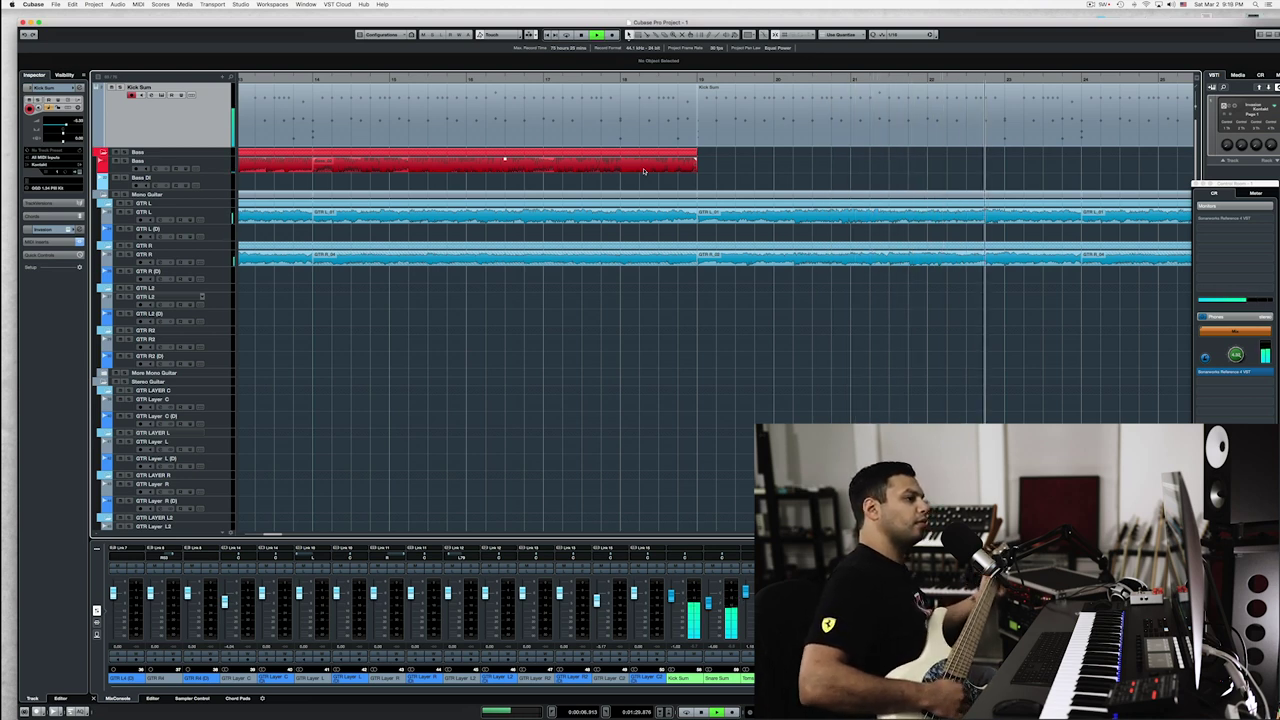
pyautogui.press('space')
pyautogui.press('space')
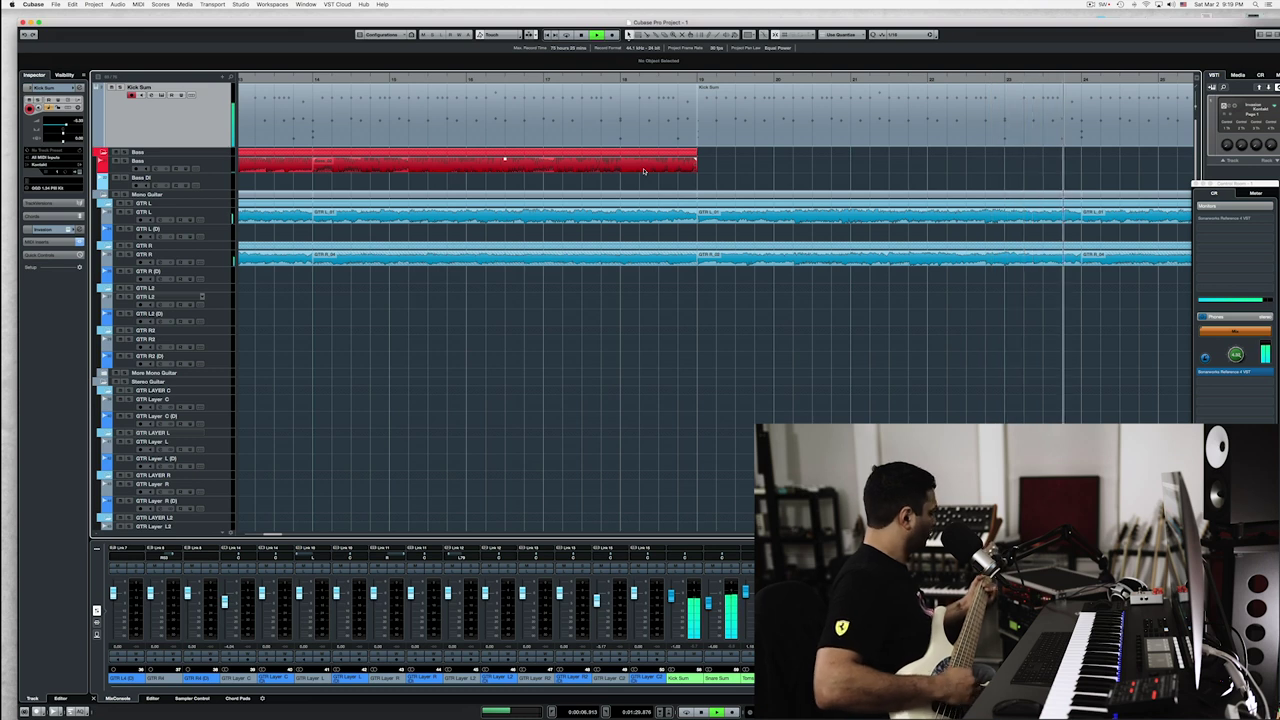
pyautogui.press('space')
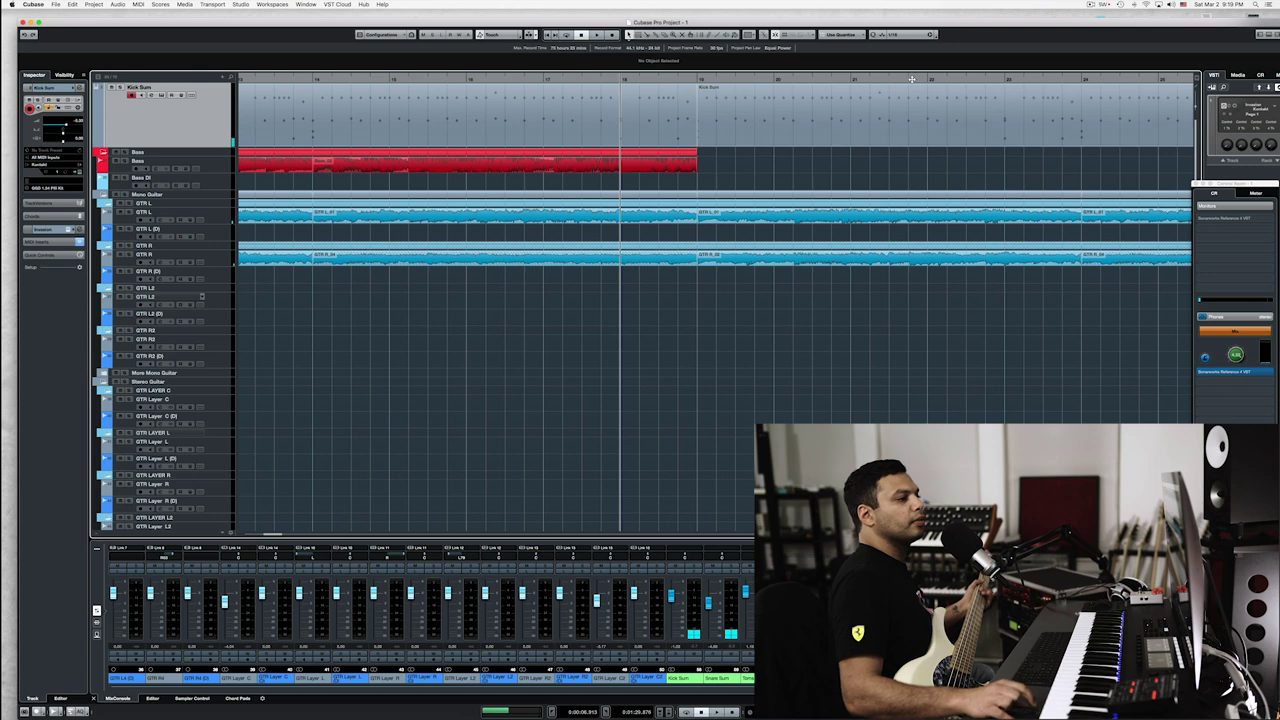
# Play back the drums and guitars from bar 23 to work out the bass part, and return to bar 18
pyautogui.click(1006, 82)
pyautogui.press('space')
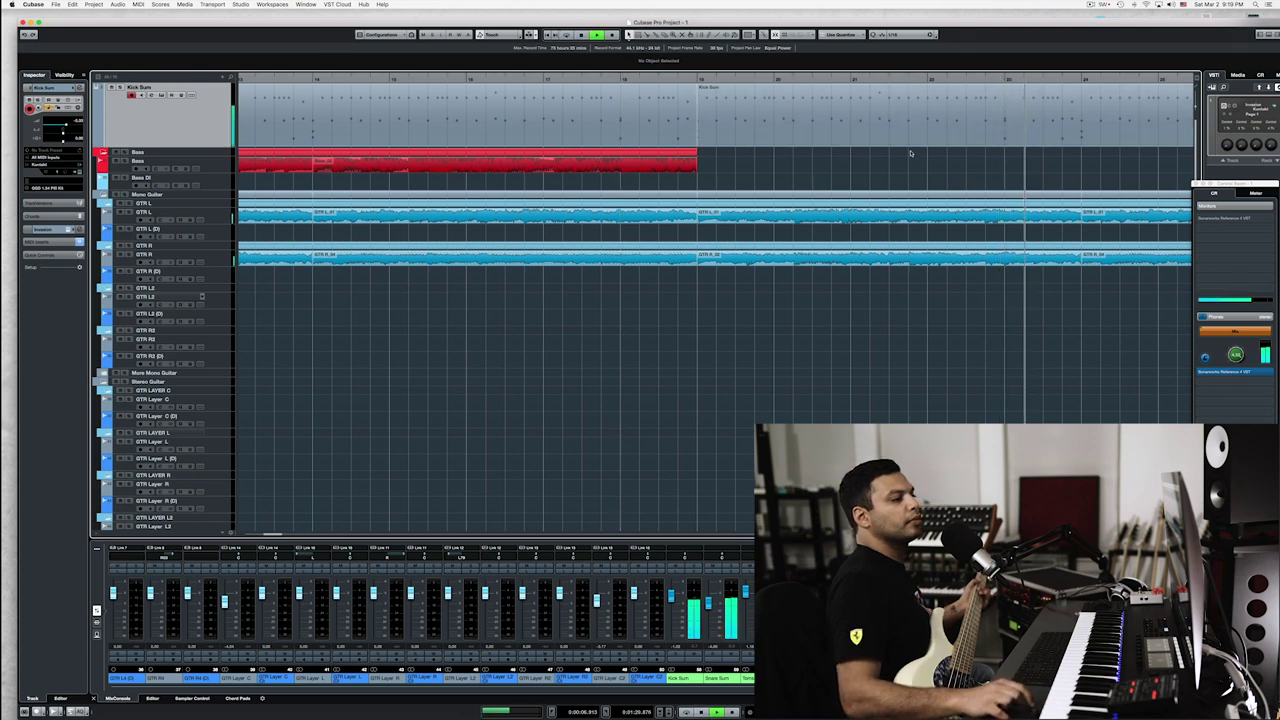
pyautogui.press('space')
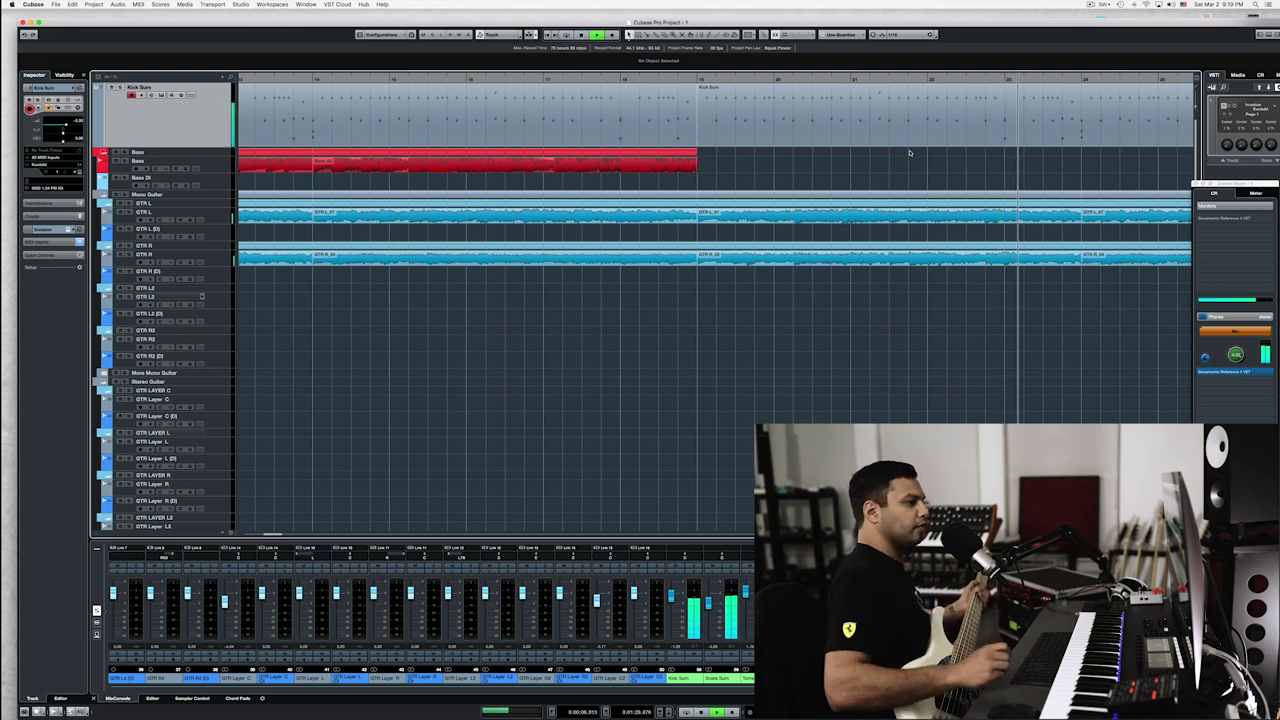
pyautogui.click(622, 78)
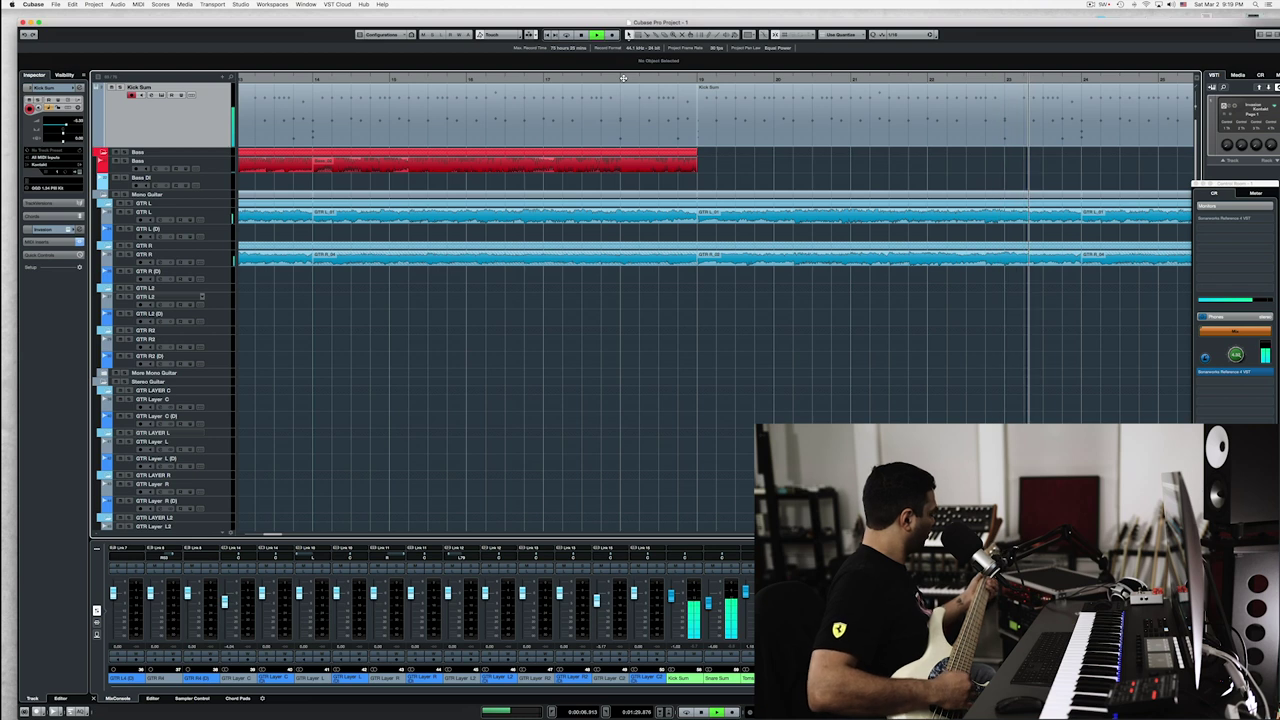
pyautogui.press('space')
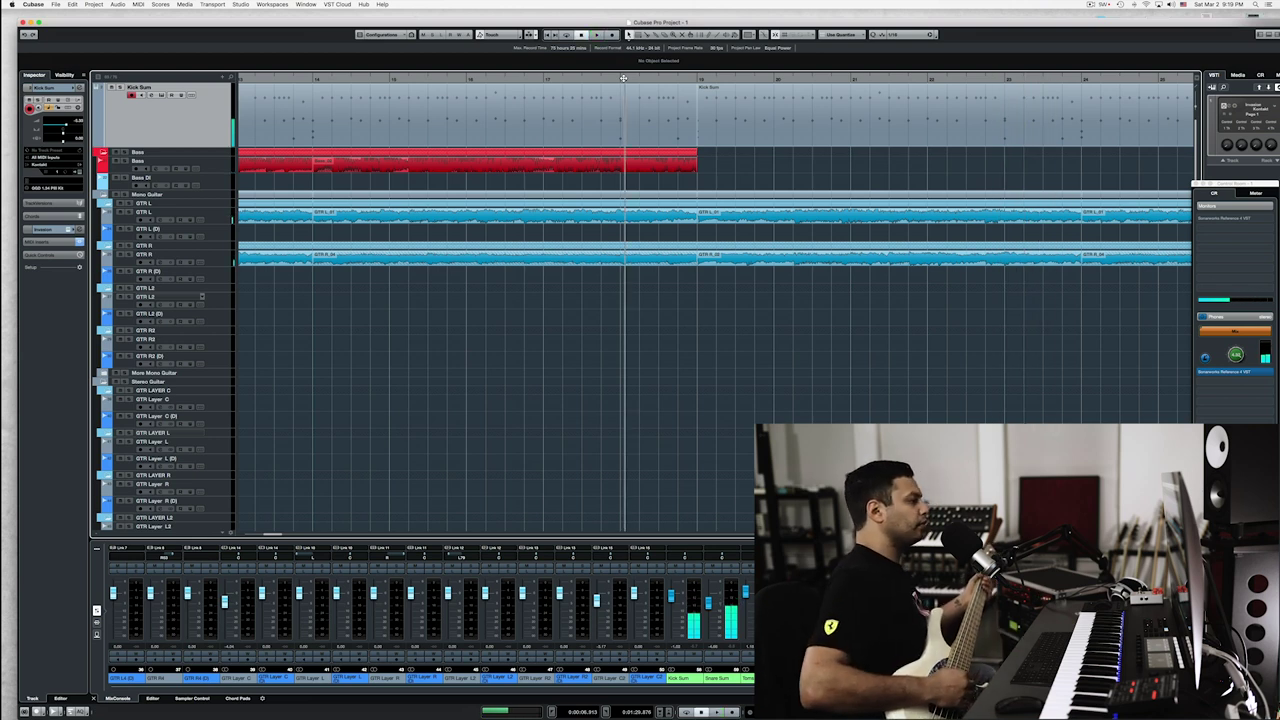
# Listen to the end of the repeated section from bars 27 and 28 to work out the bass ending
pyautogui.hscroll(8, 623, 78)
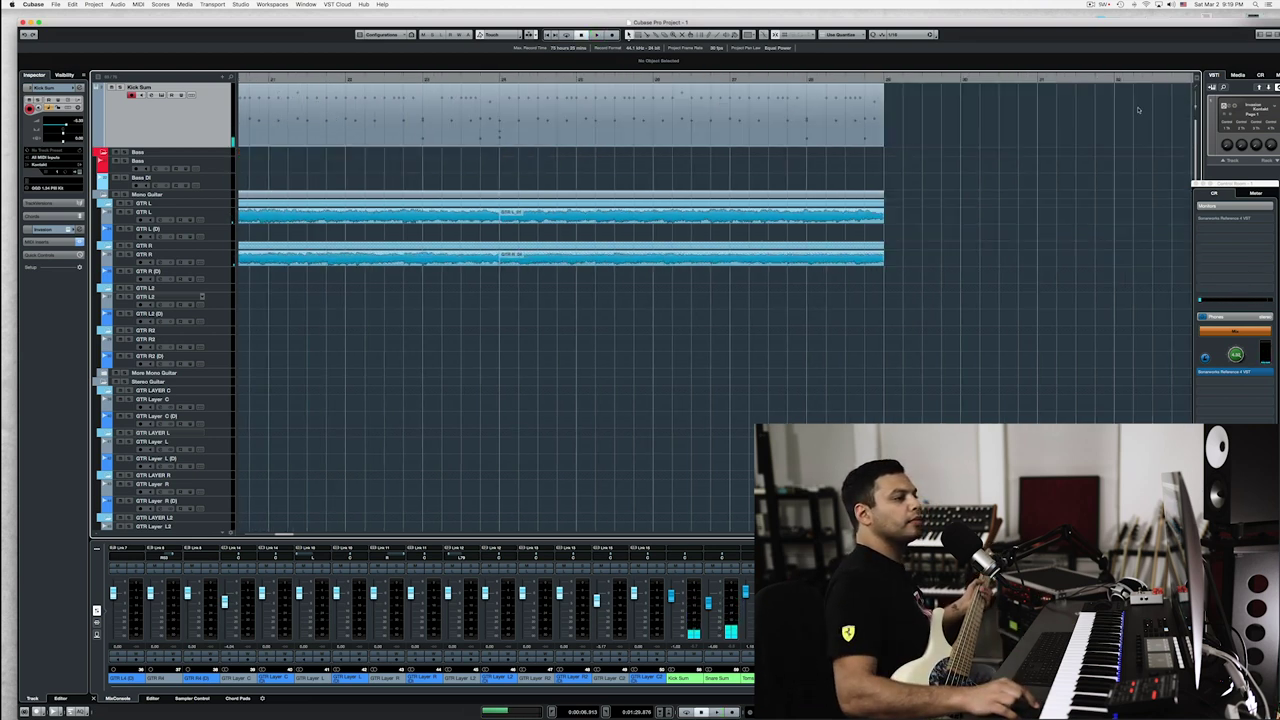
pyautogui.click(731, 78)
pyautogui.press('space')
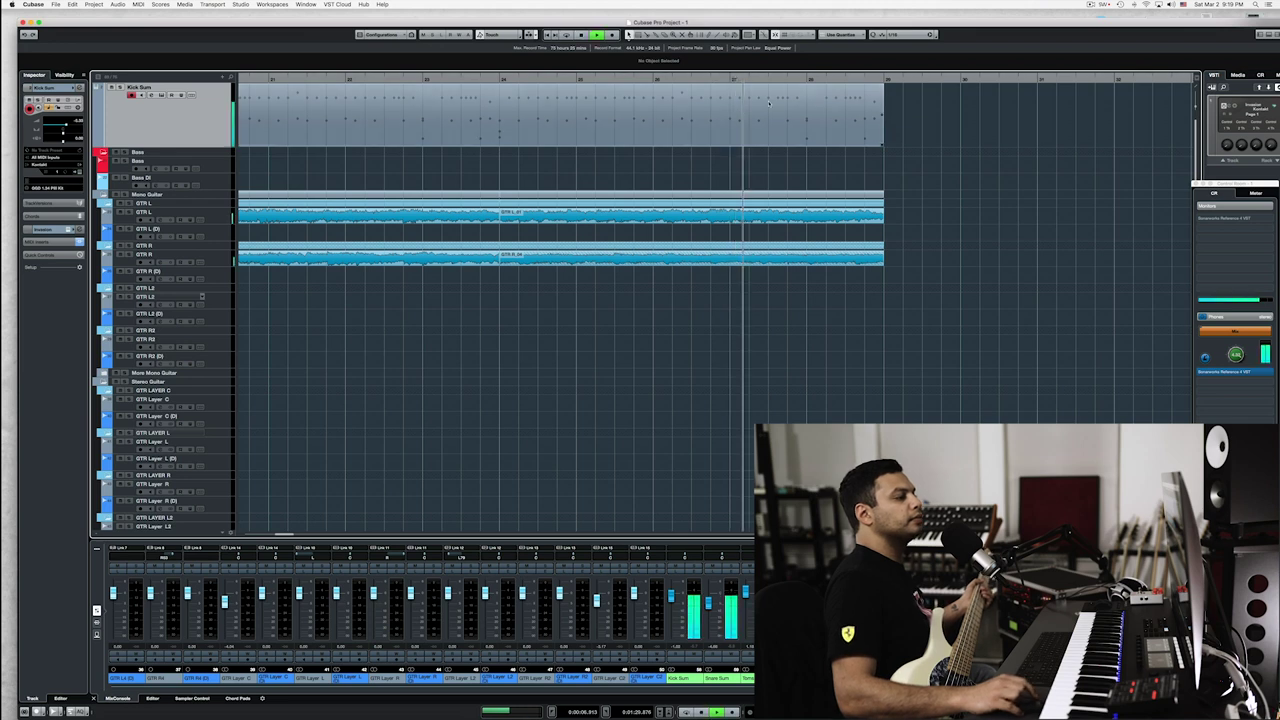
pyautogui.press('space')
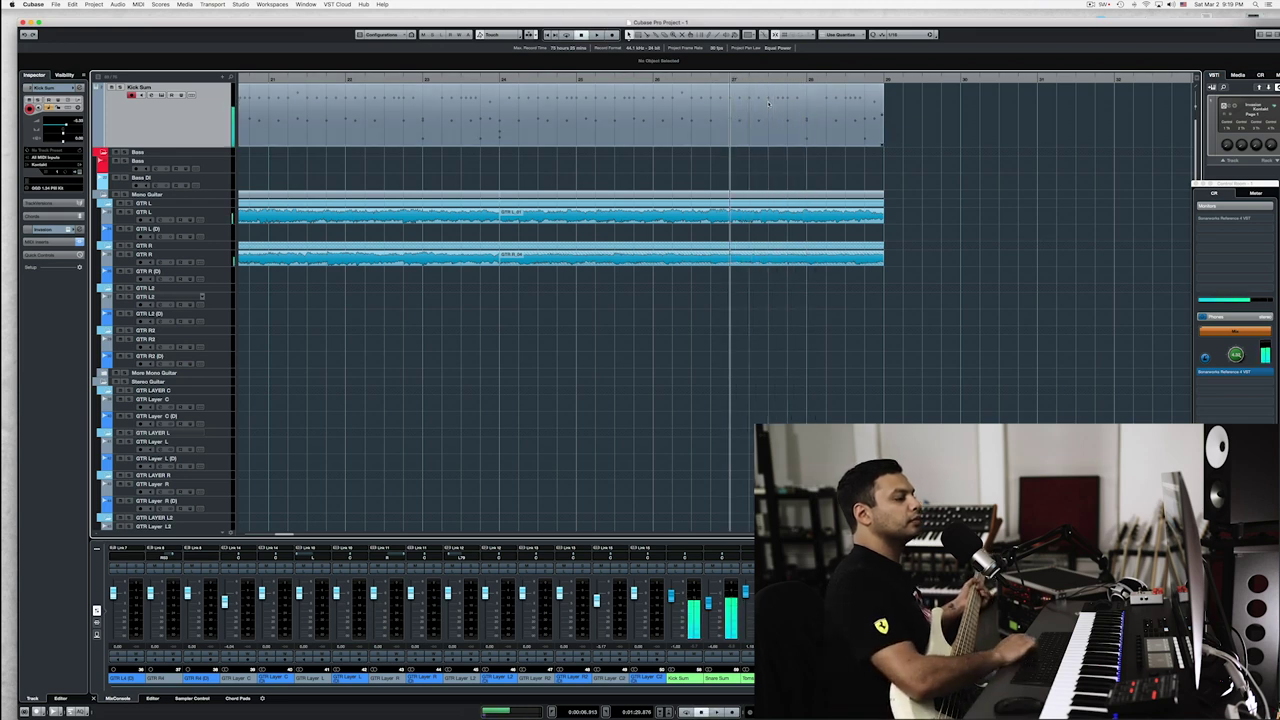
pyautogui.press('space')
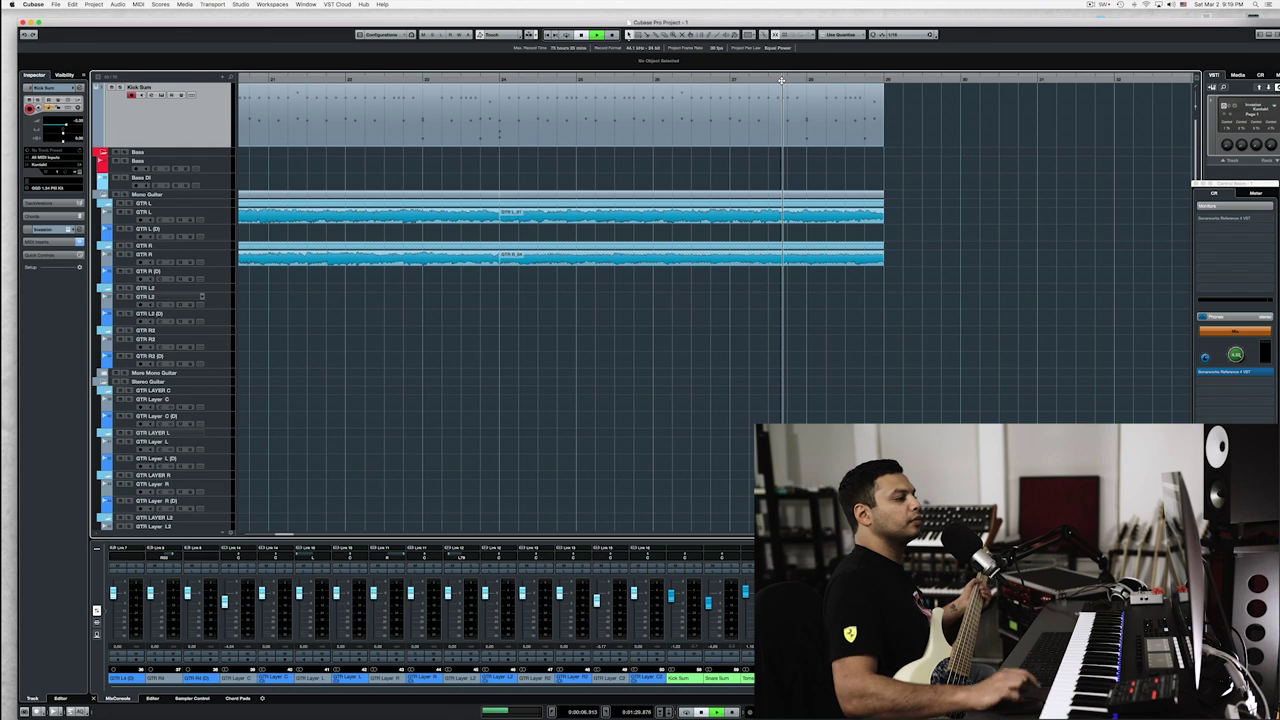
pyautogui.click(786, 79)
pyautogui.press('space')
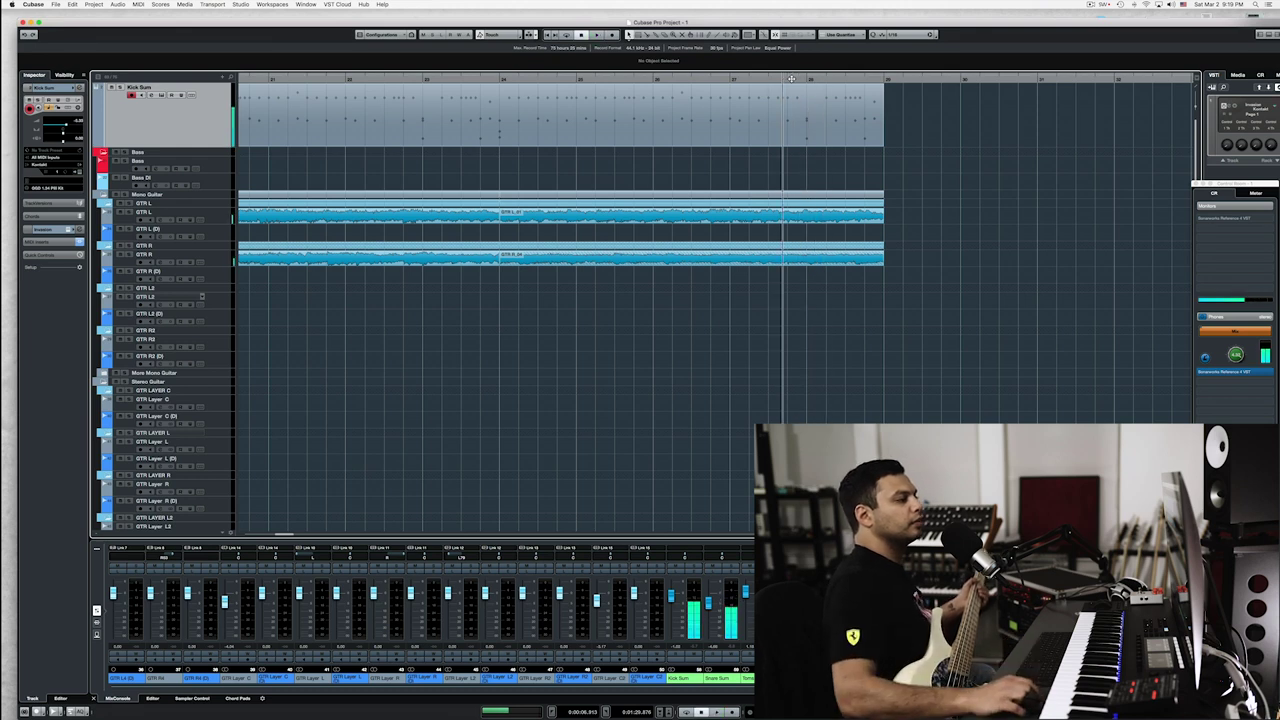
pyautogui.click(808, 80)
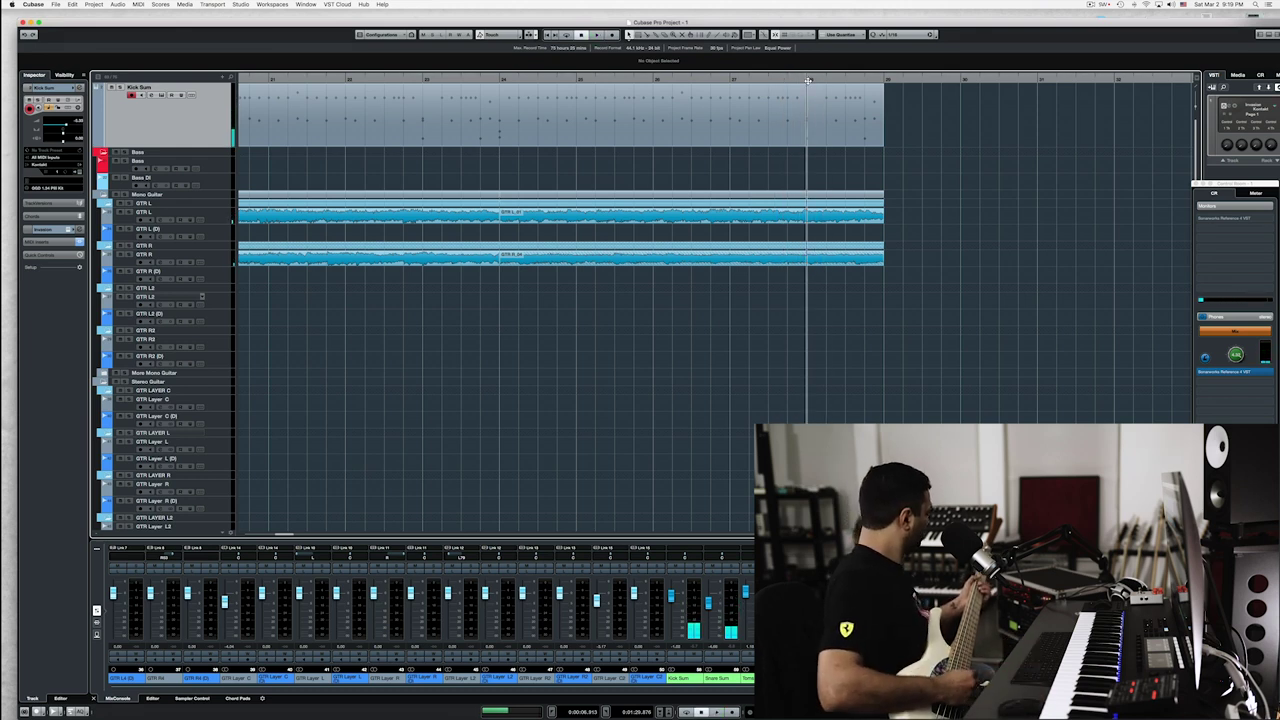
pyautogui.press('space')
pyautogui.press('space')
pyautogui.press('space')
pyautogui.press('space')
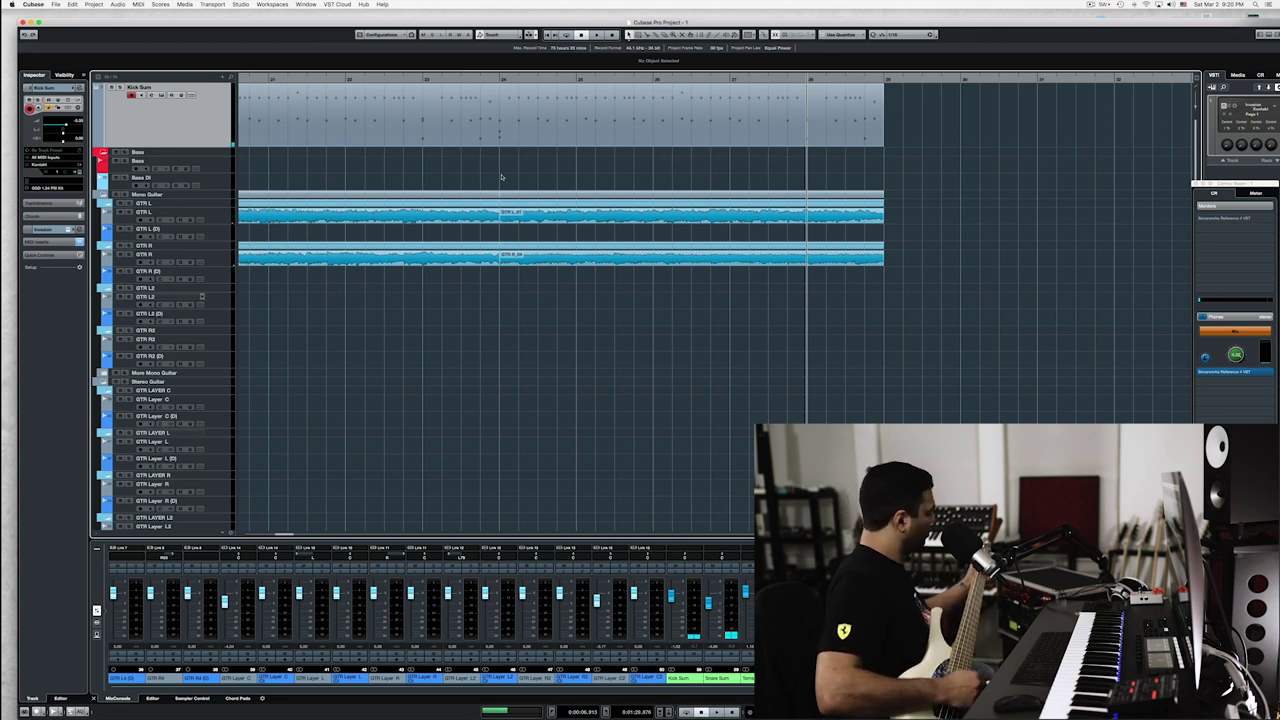
# Run through the repeated section once more by playing back from bar 18
pyautogui.hscroll(-5, 501, 177)
pyautogui.click(356, 79)
pyautogui.press('space')
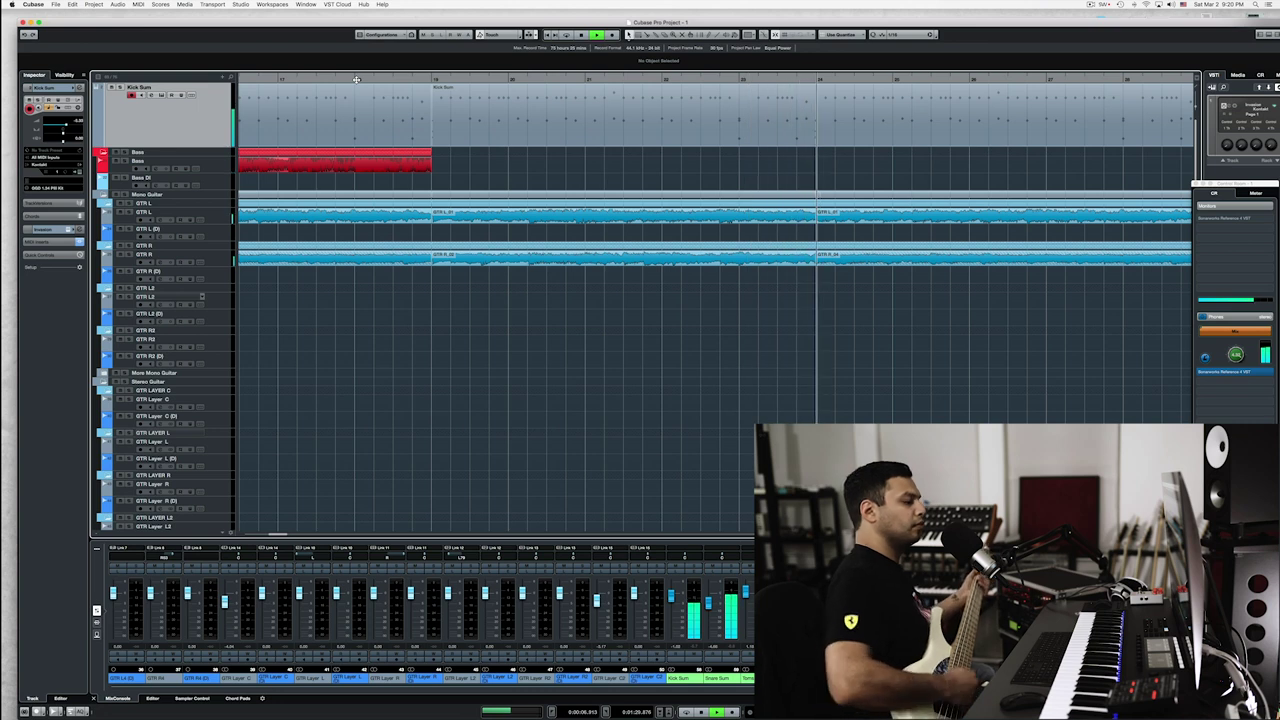
pyautogui.press('space')
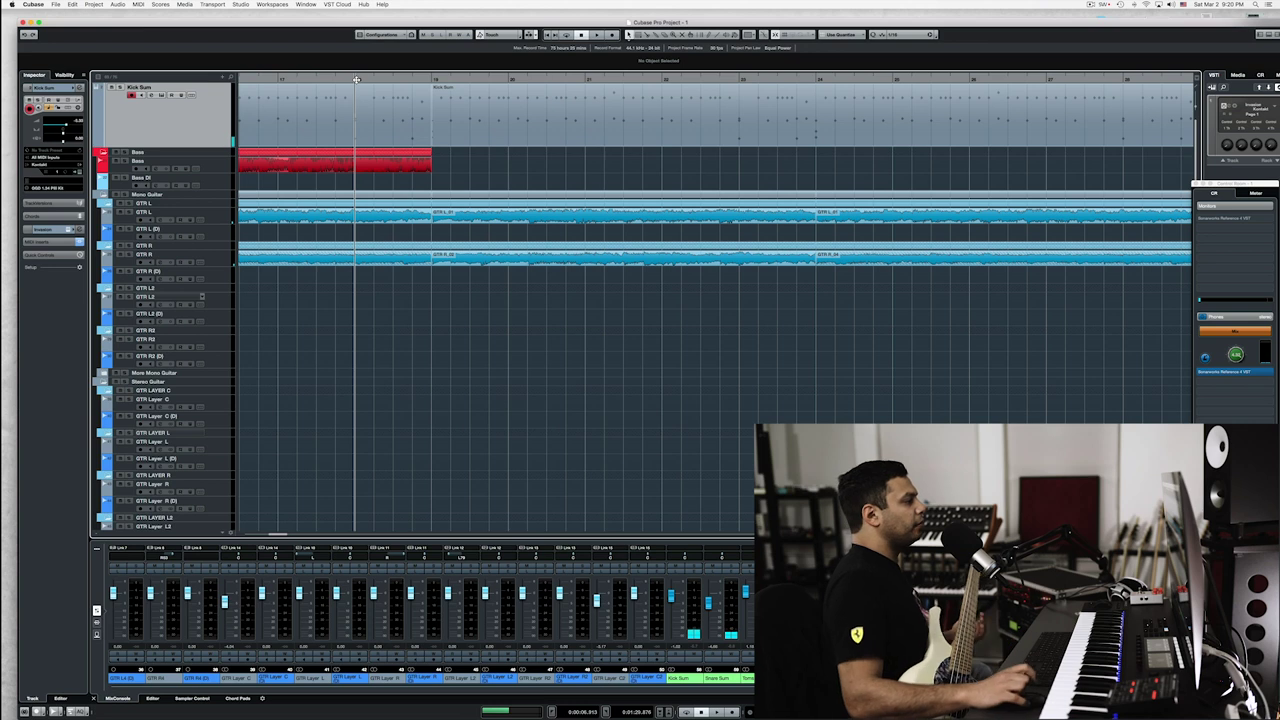
# Duplicate the bass events from bars 9 to 19 so they repeat under the second drum and guitar section from bar 19
pyautogui.press('g')
pyautogui.press('g')
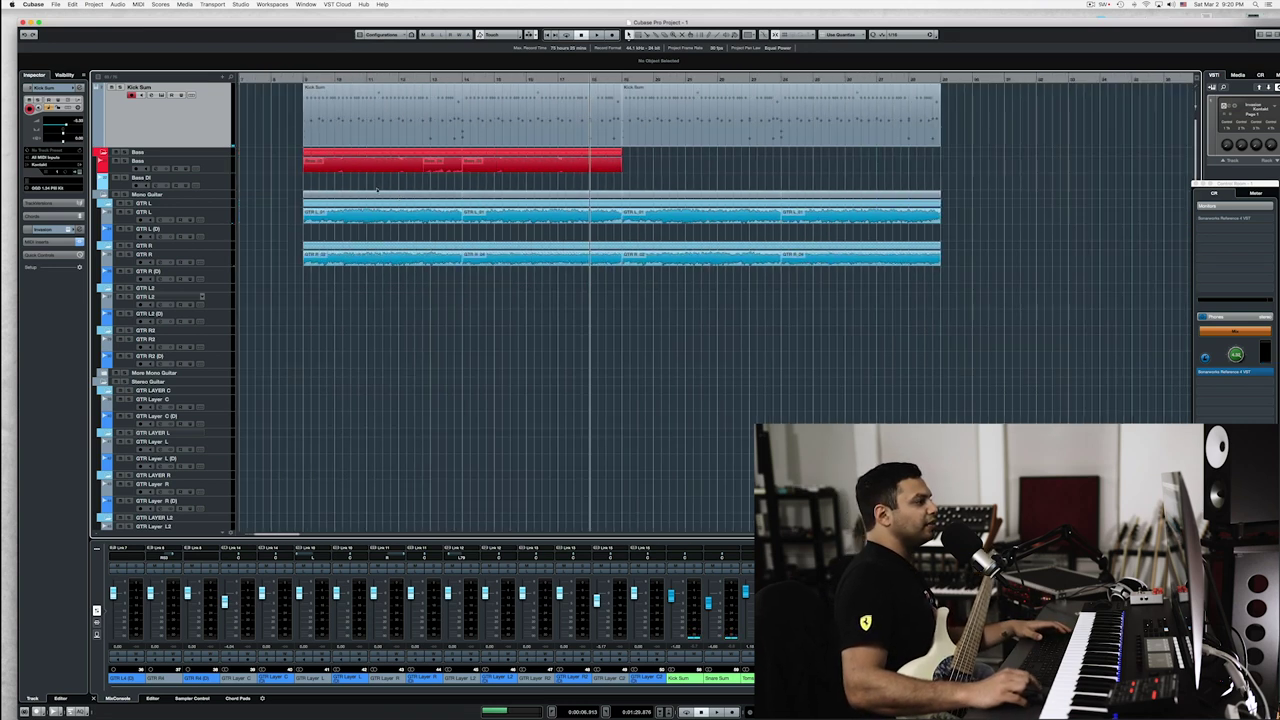
pyautogui.moveTo(405, 177); pyautogui.dragTo(569, 170)
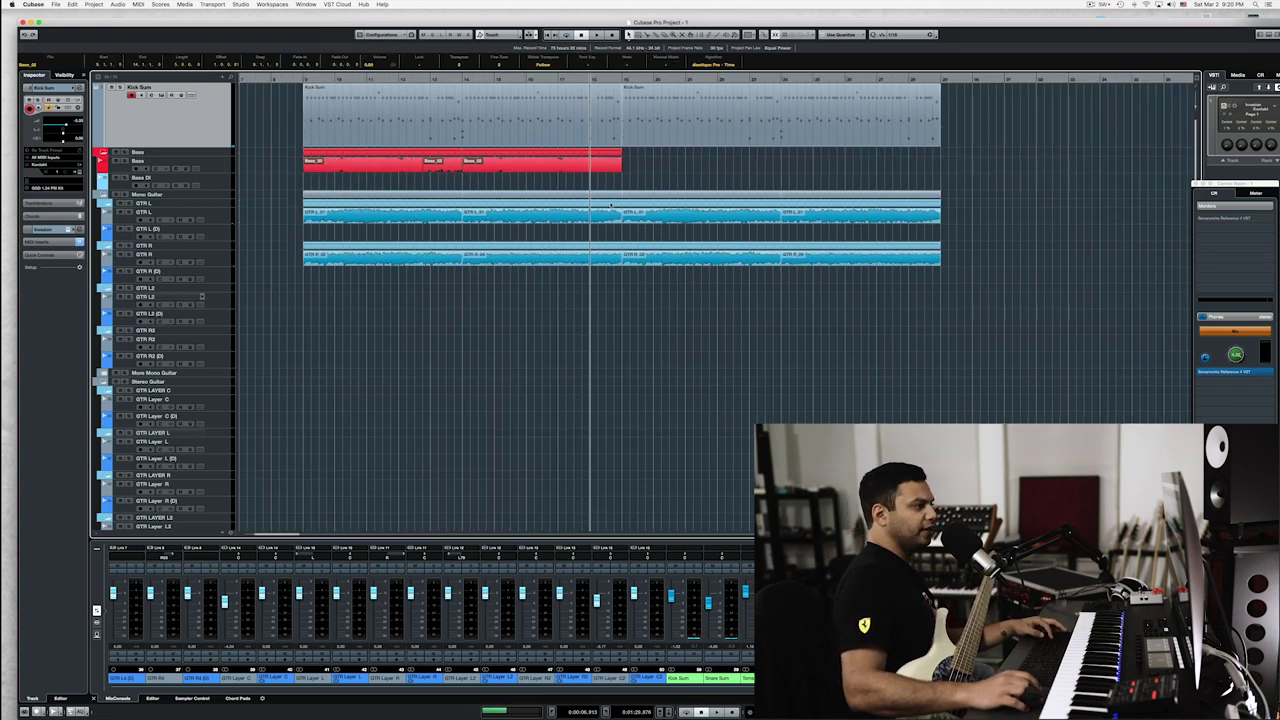
pyautogui.keyDown('shift'); pyautogui.click(610, 98); pyautogui.keyUp('shift')
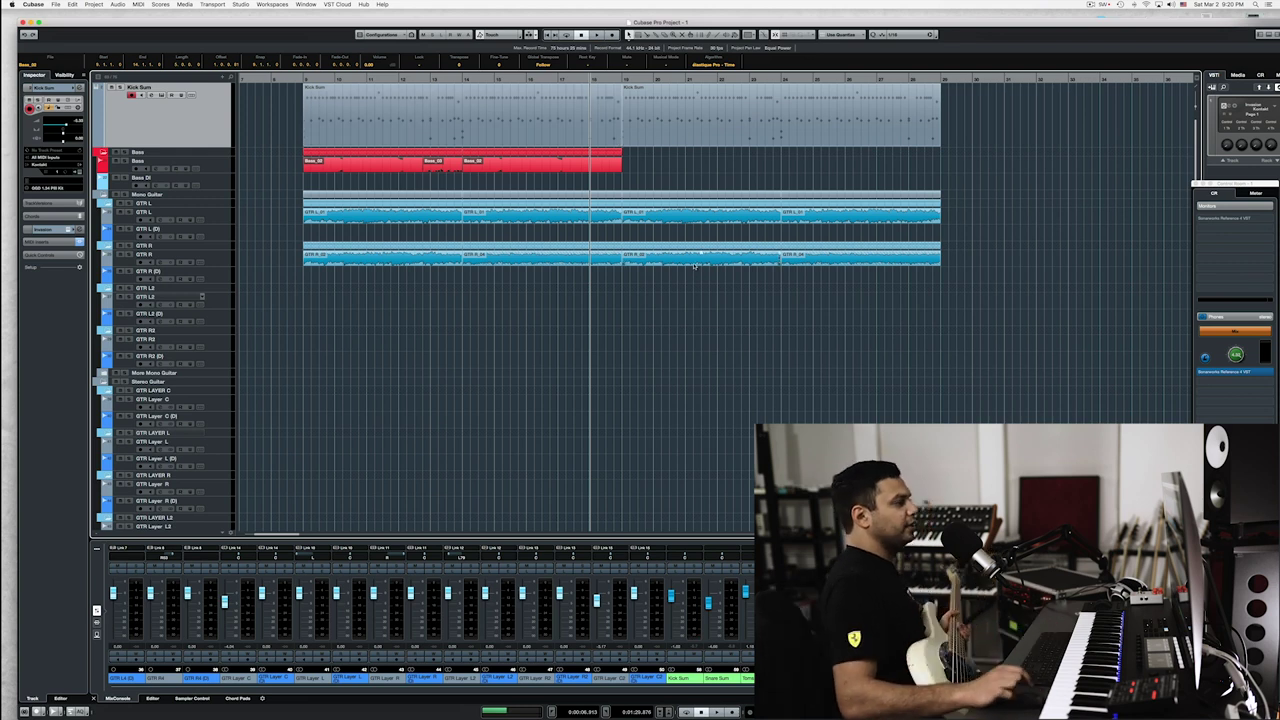
pyautogui.press('super+d')
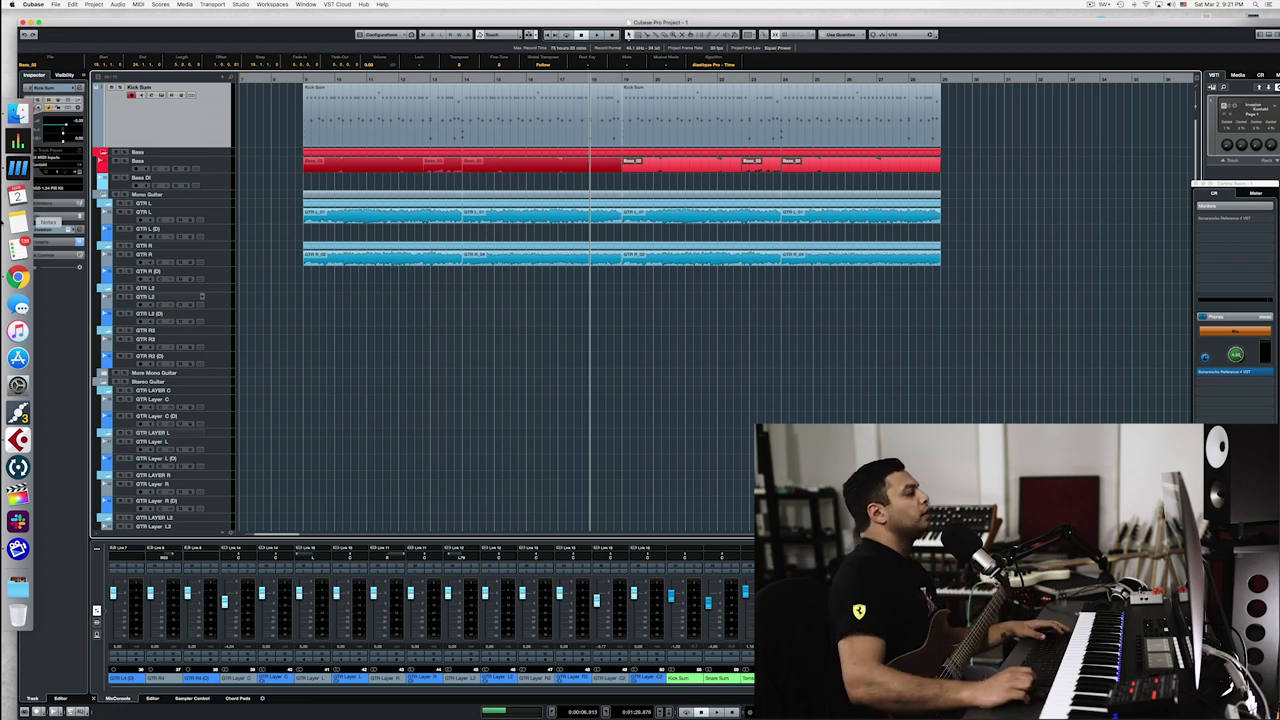
# Play back the extended arrangement, select the GTR L2 track for recording and set the playback position to bar 18
pyautogui.press('h')
pyautogui.press('h')
pyautogui.press('space')
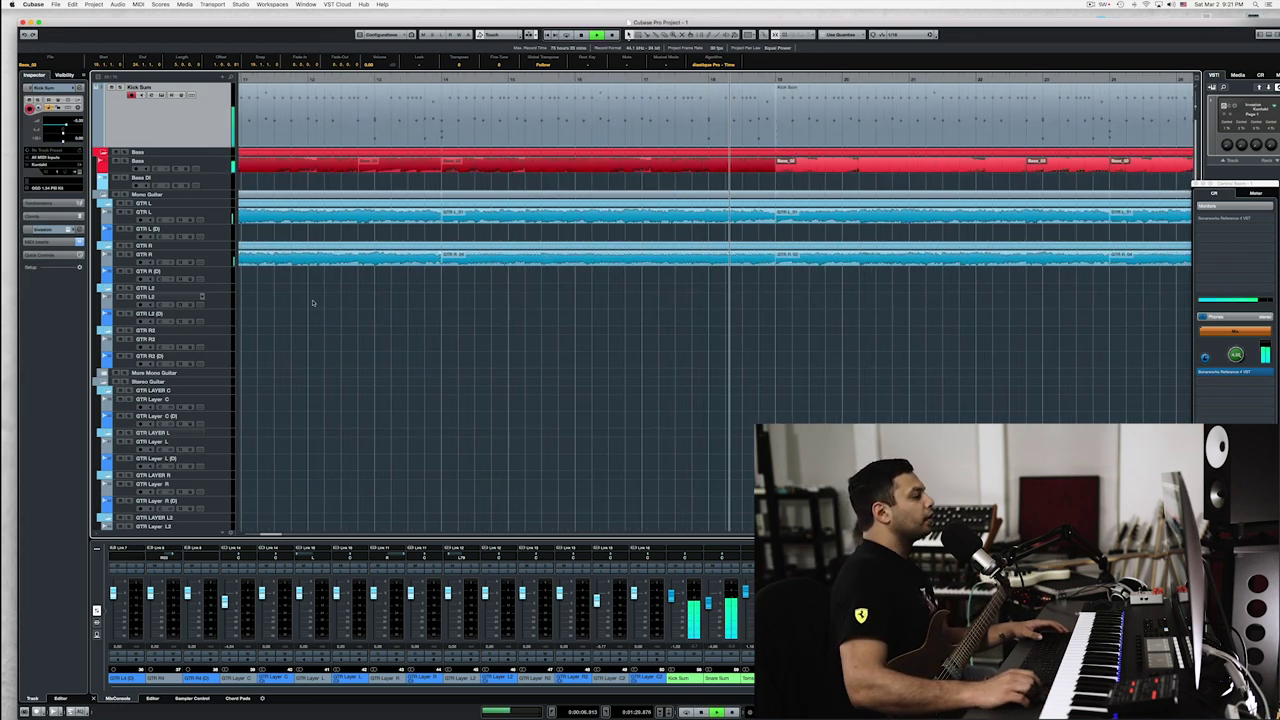
pyautogui.click(312, 303)
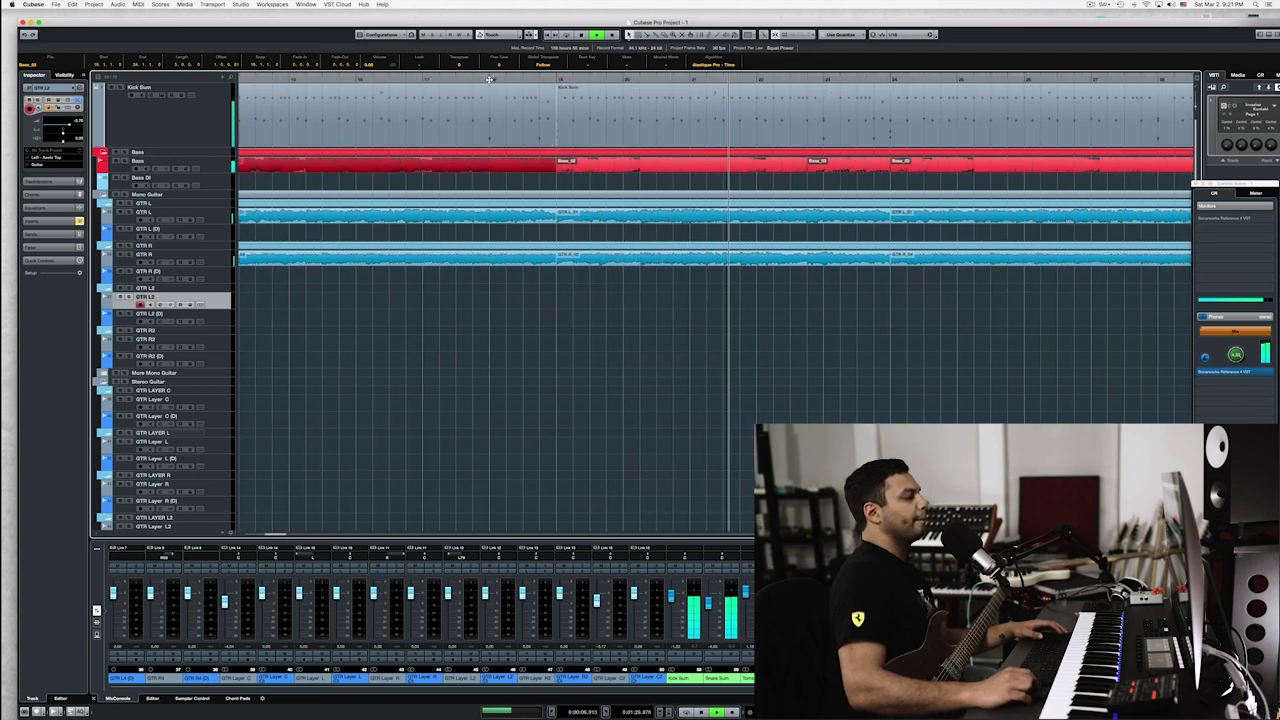
pyautogui.click(489, 79)
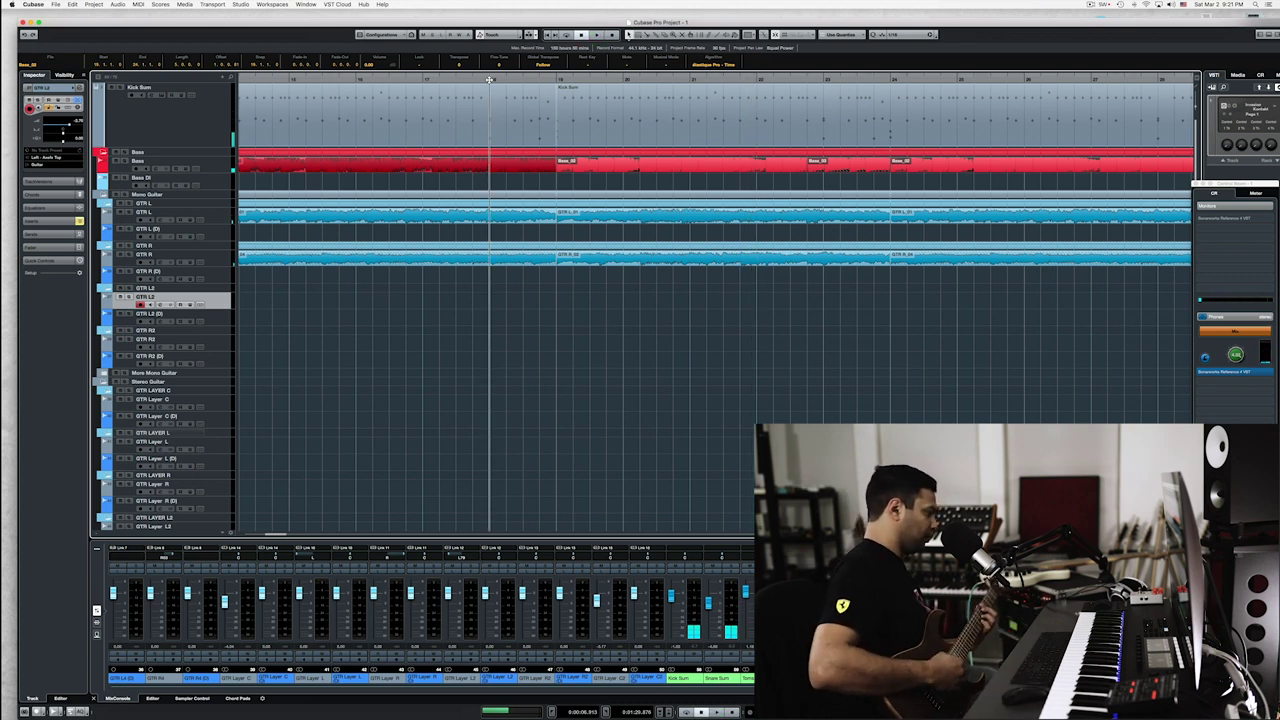
# Switch to Axe-Edit III and look through its preset list, keeping the loaded preset
pyautogui.moveTo(3, 141)
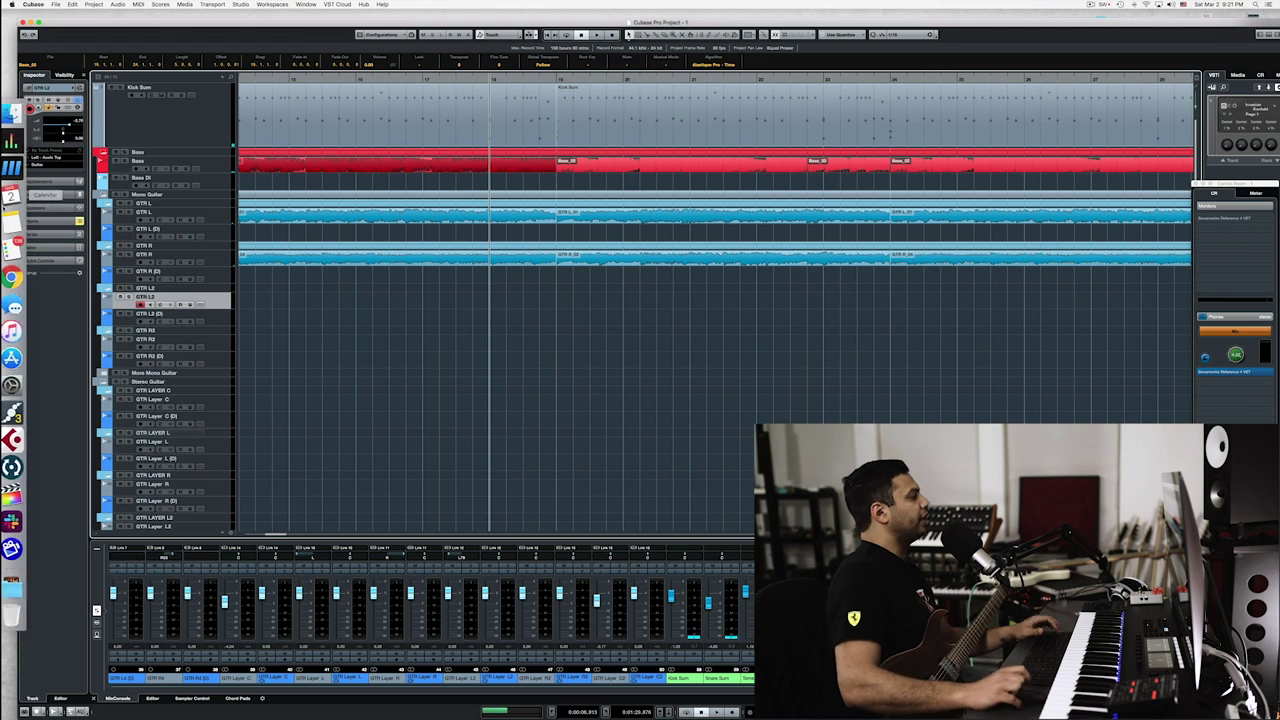
pyautogui.click(14, 168)
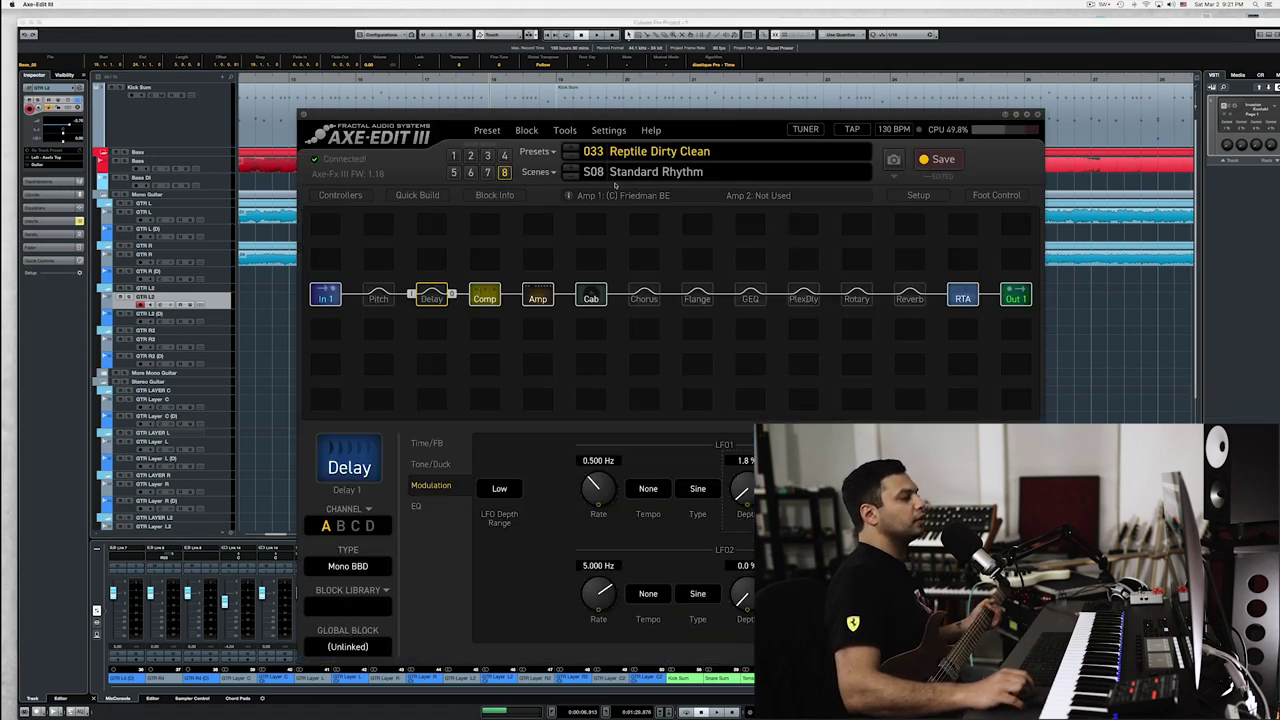
pyautogui.click(552, 154)
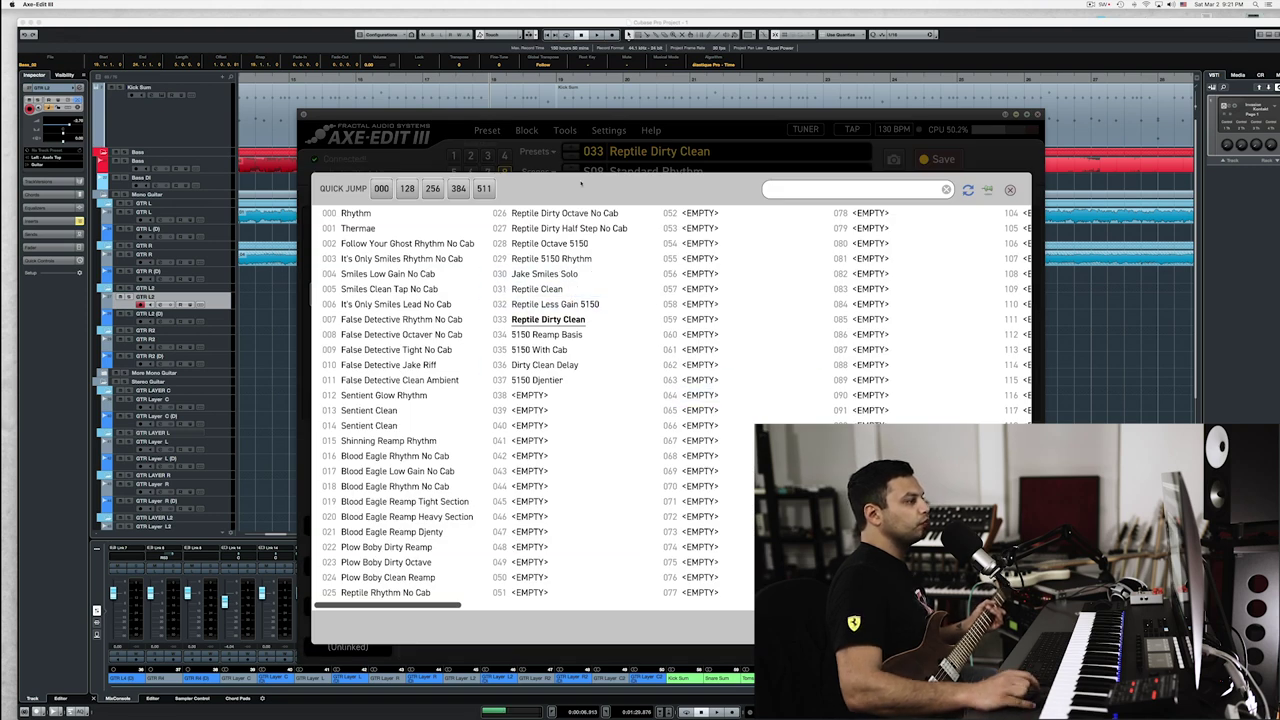
pyautogui.click(1011, 190)
# Try the Friedman BE amp with Input Drive 2.99, Input Trim 0.866 and Input Boost on, and look through the amp types
pyautogui.click(538, 297)
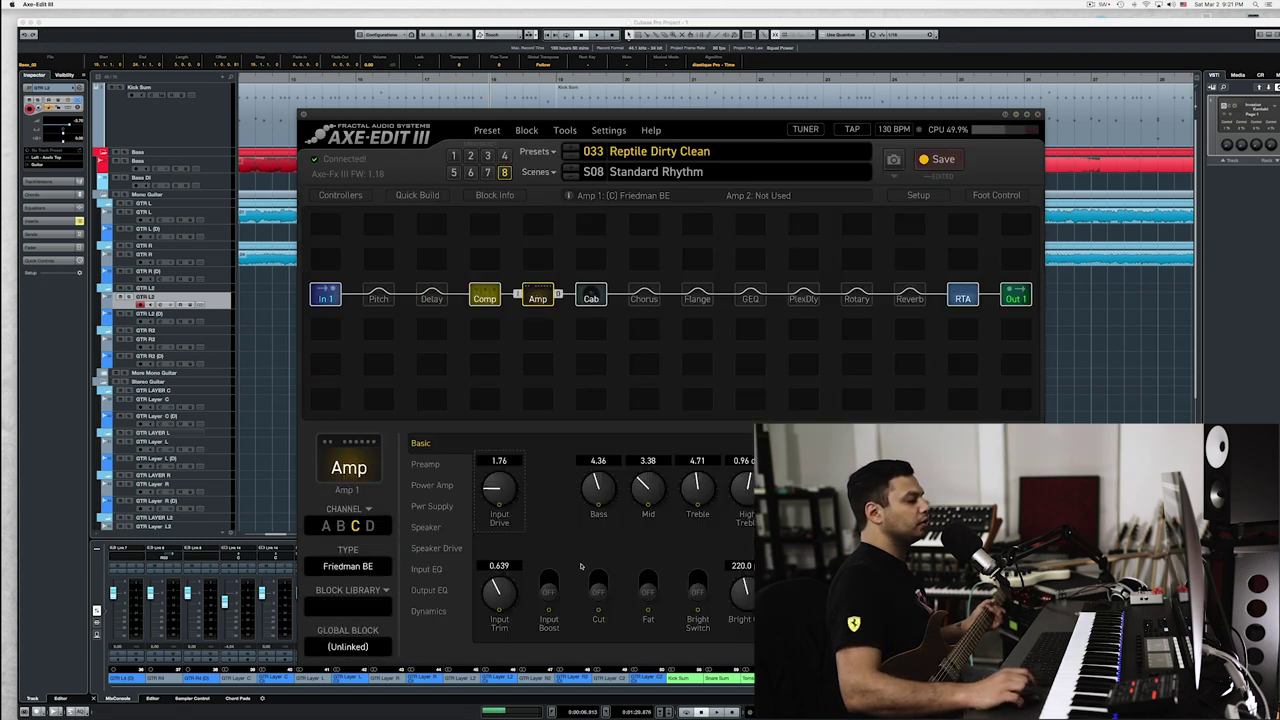
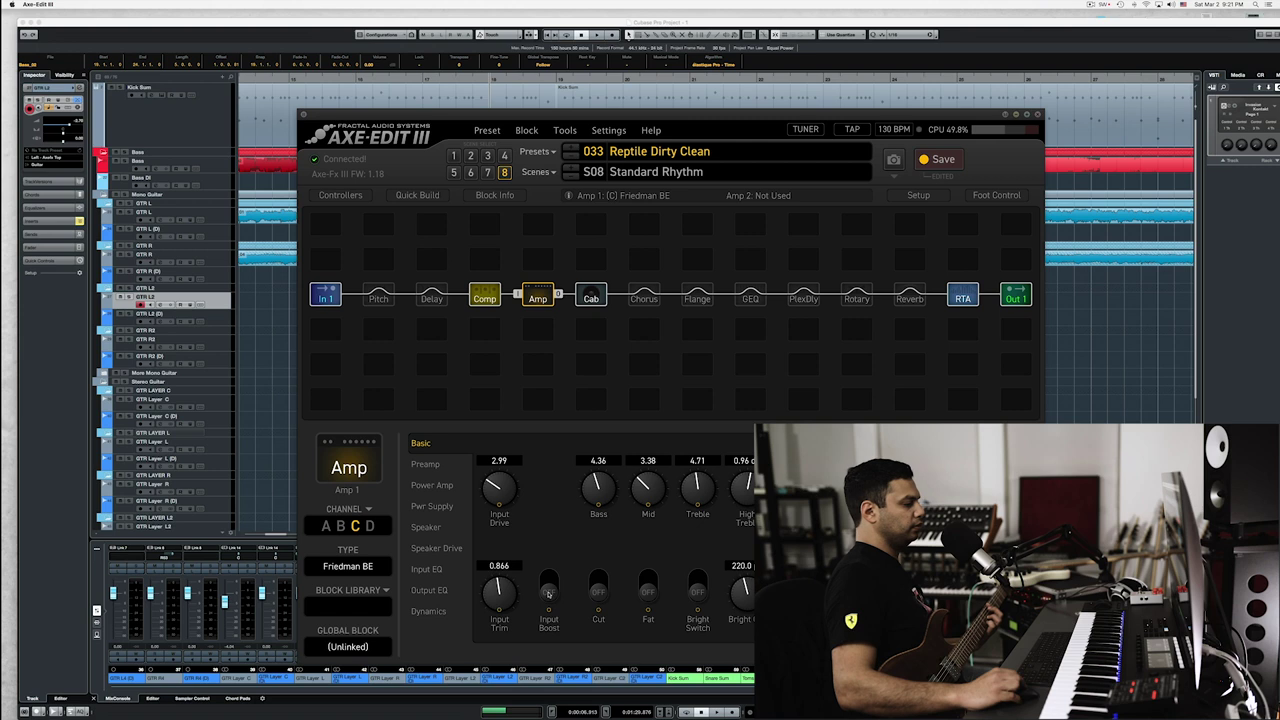
pyautogui.click(548, 590)
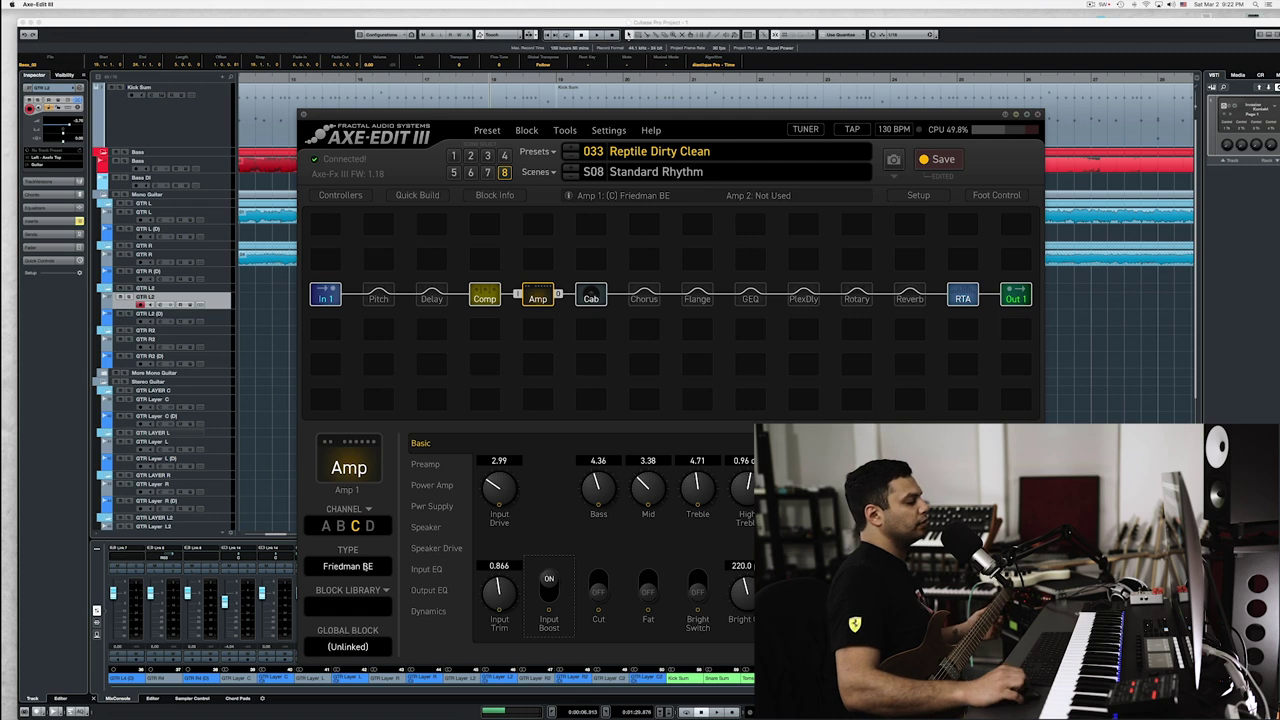
pyautogui.click(348, 566)
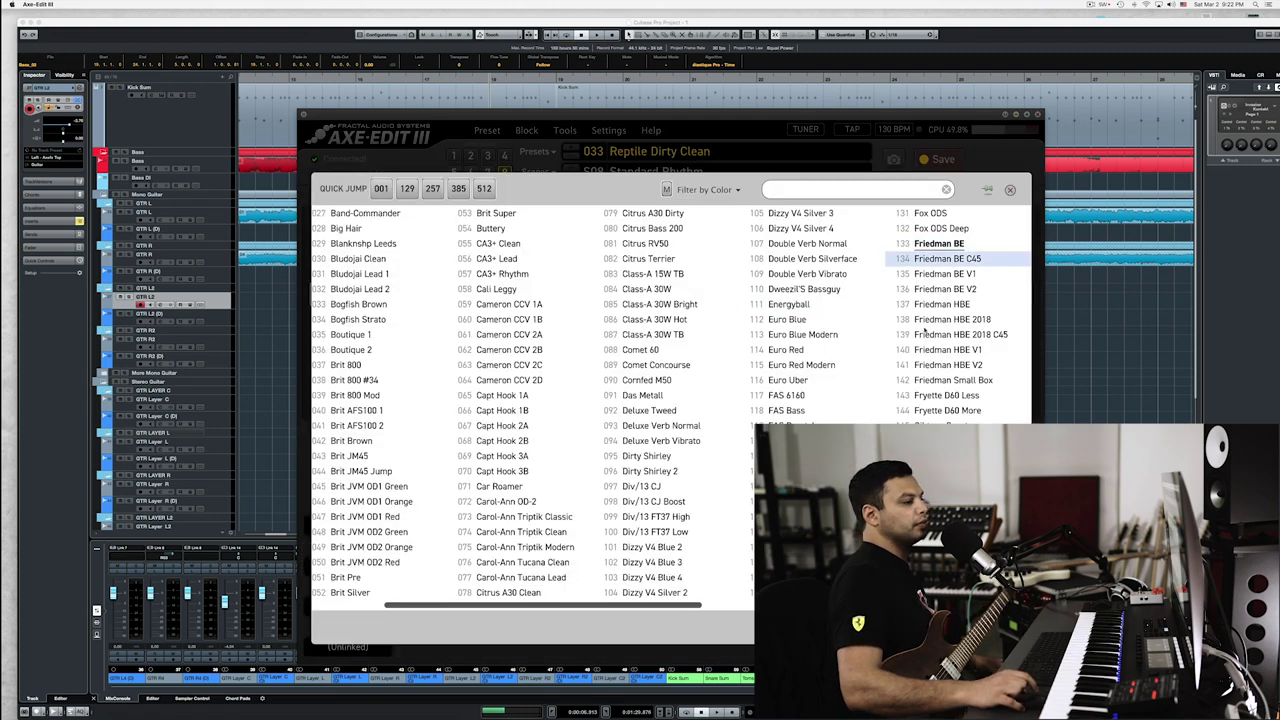
pyautogui.click(741, 150)
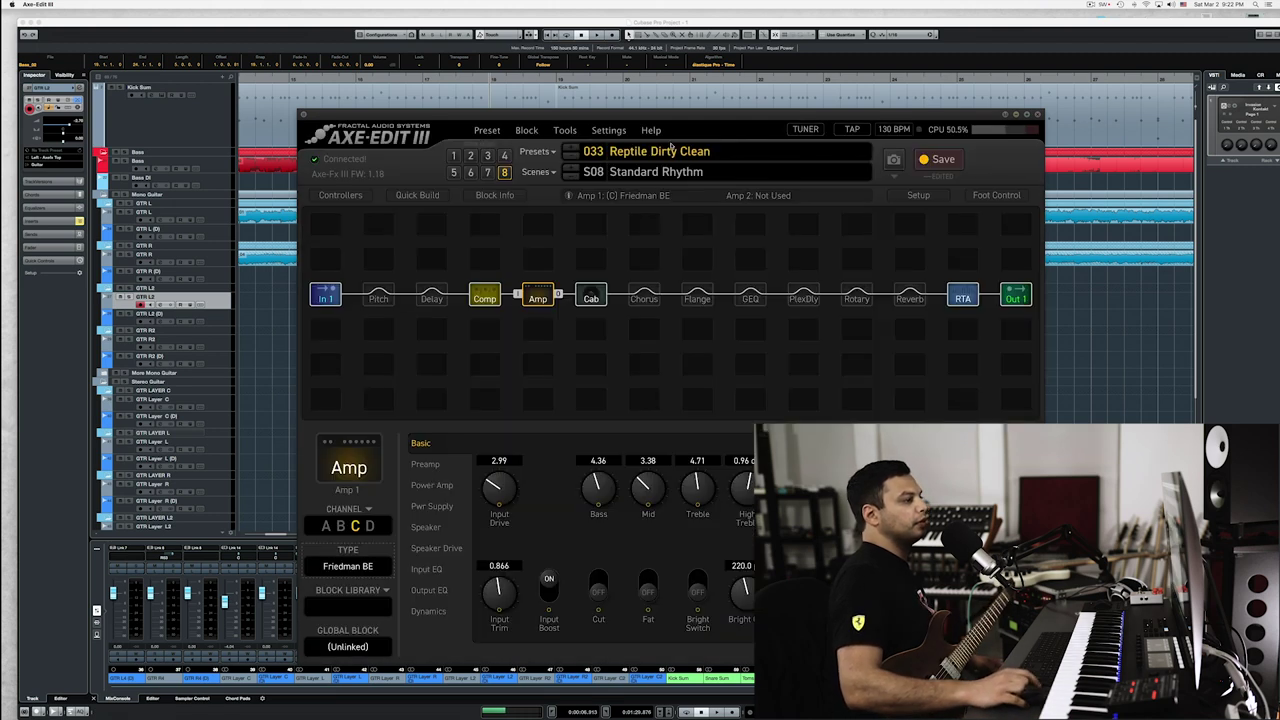
# Load preset 032 Reptile Less Gain 5150 and replace its Chorus block with Cab 1
pyautogui.click(538, 152)
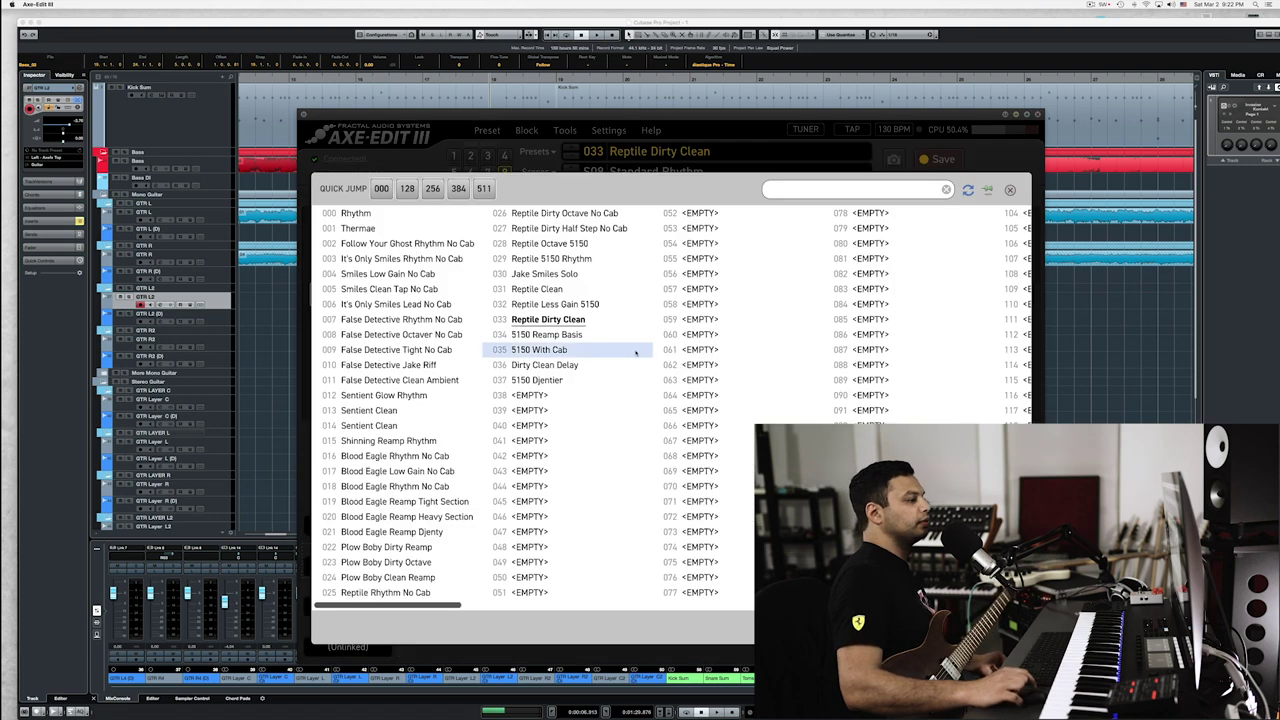
pyautogui.click(583, 309)
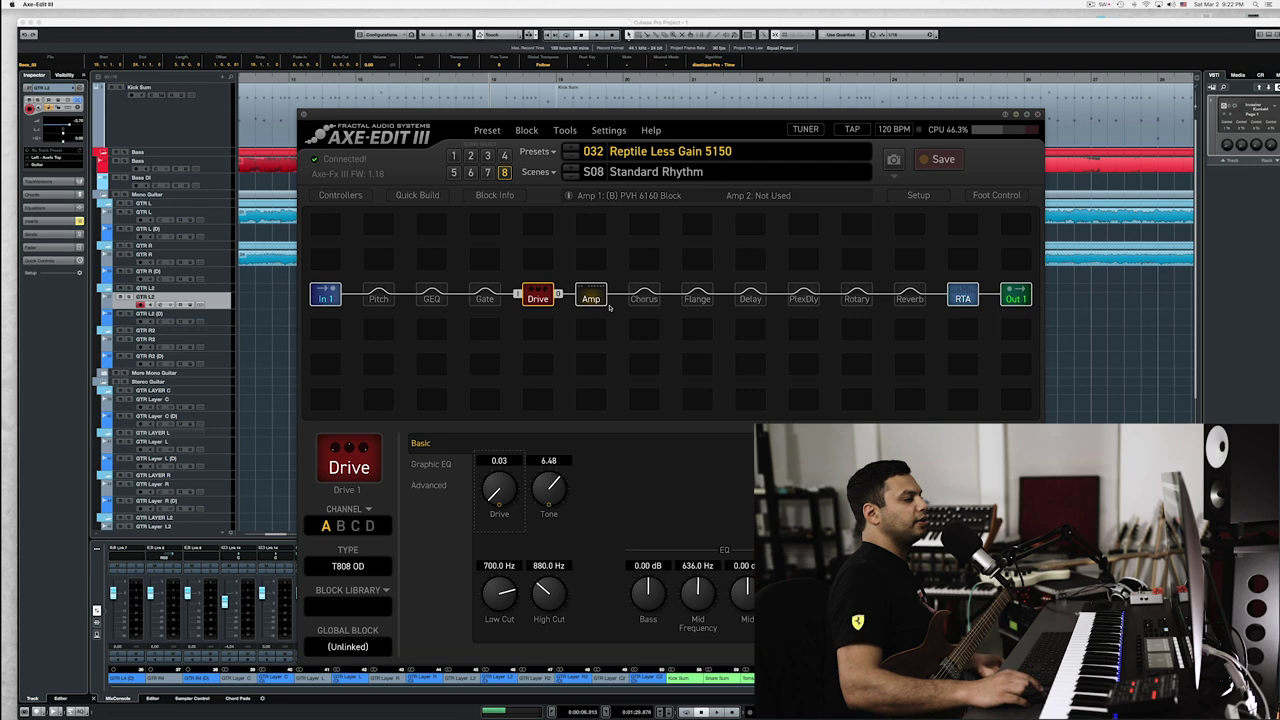
pyautogui.click(638, 298)
pyautogui.rightClick(642, 296)
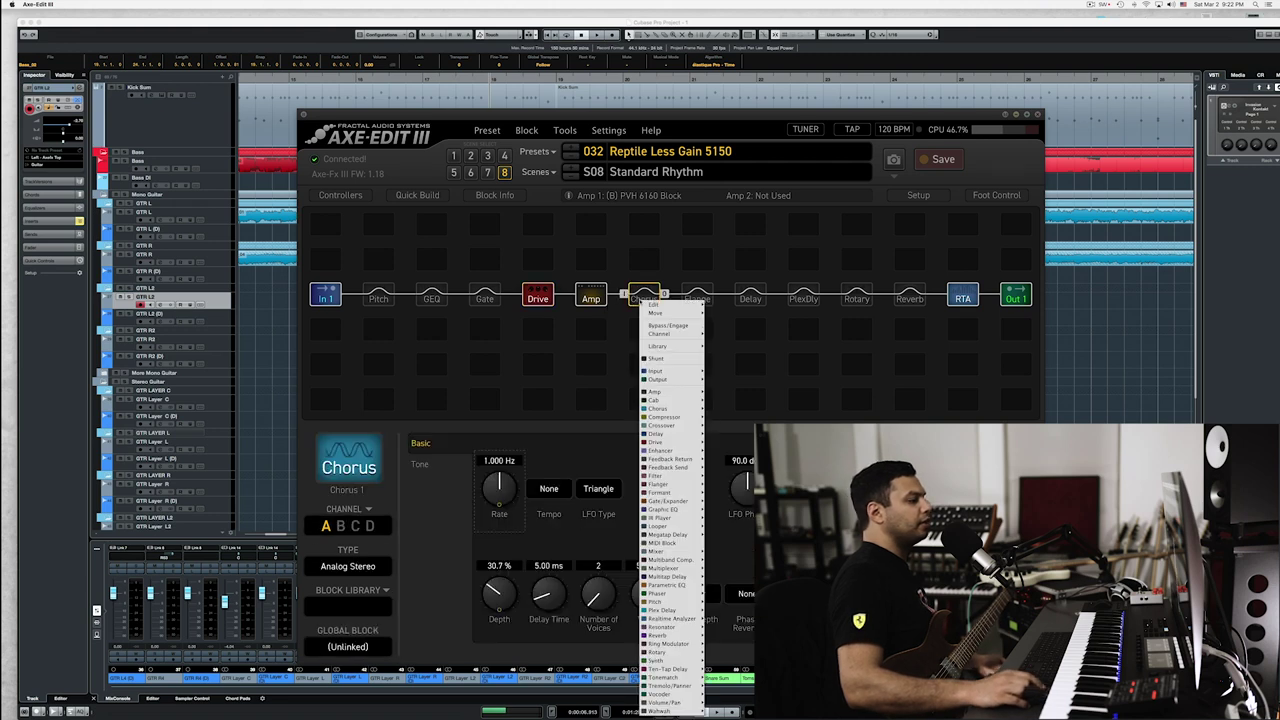
pyautogui.moveTo(659, 400)
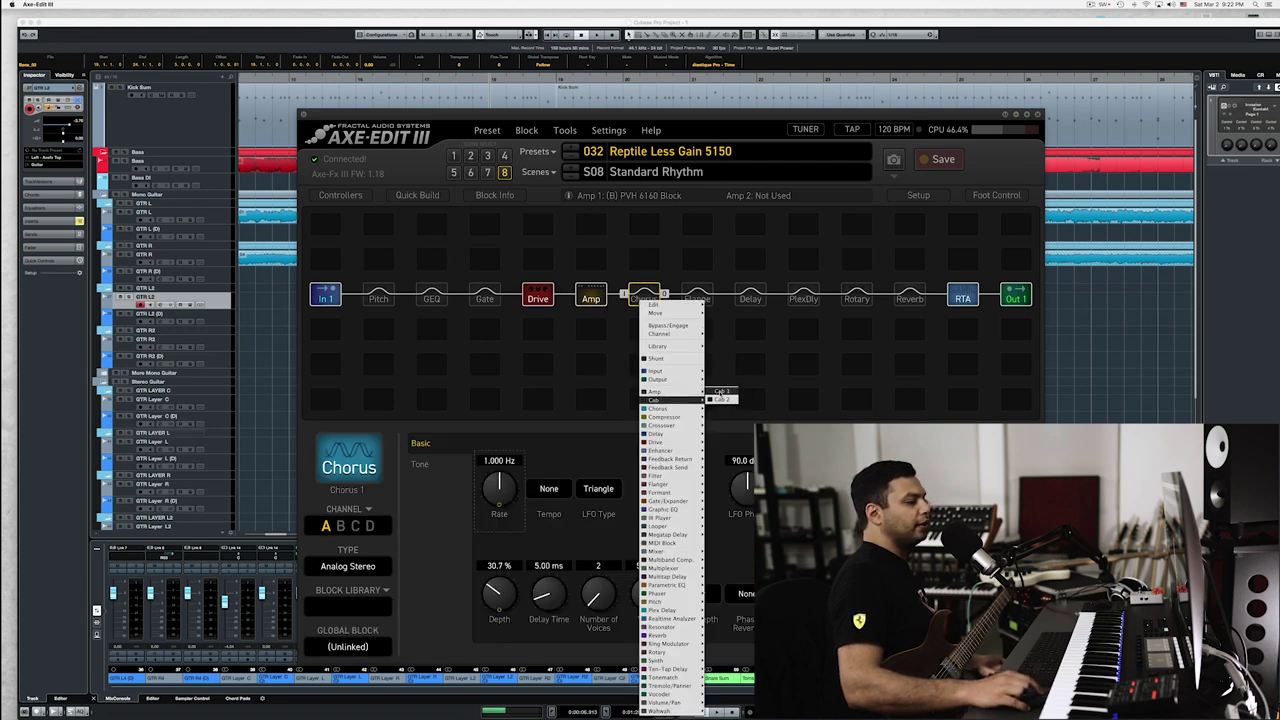
pyautogui.click(717, 397)
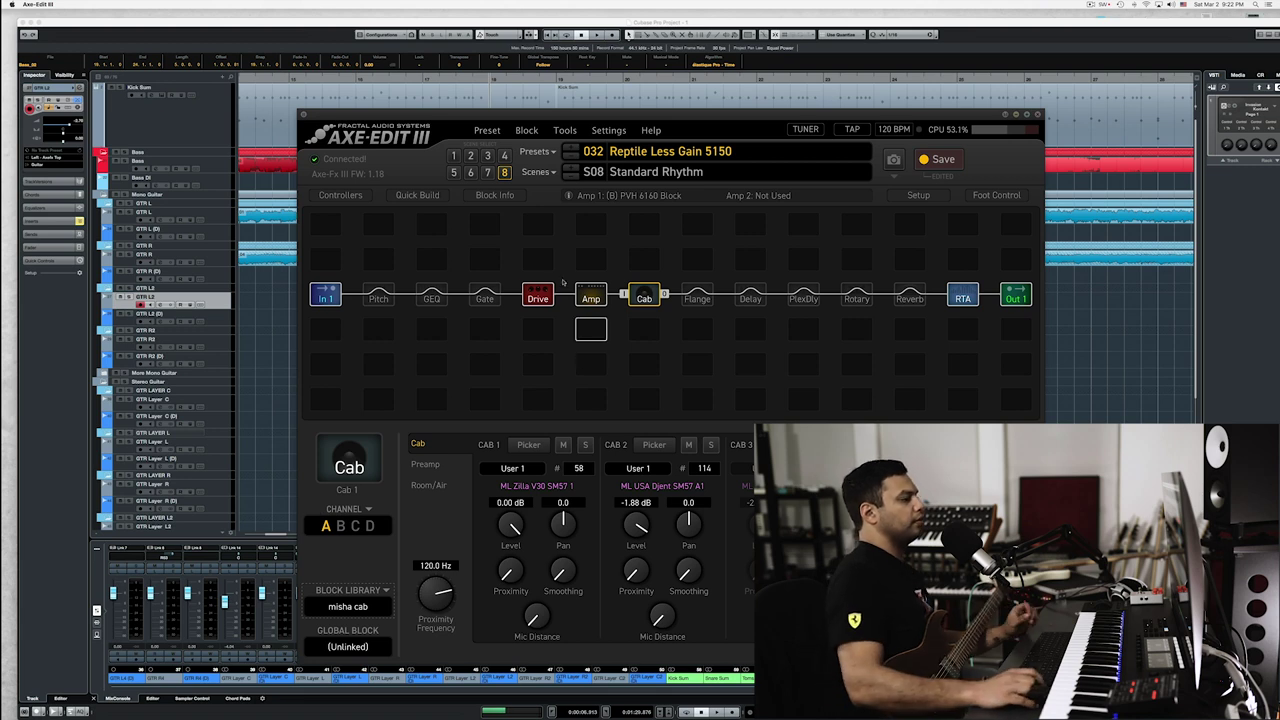
# Bypass the Drive block and dial in the PVH 6160 Block amp with Input Boost off and Mid at 4.47
pyautogui.click(540, 298)
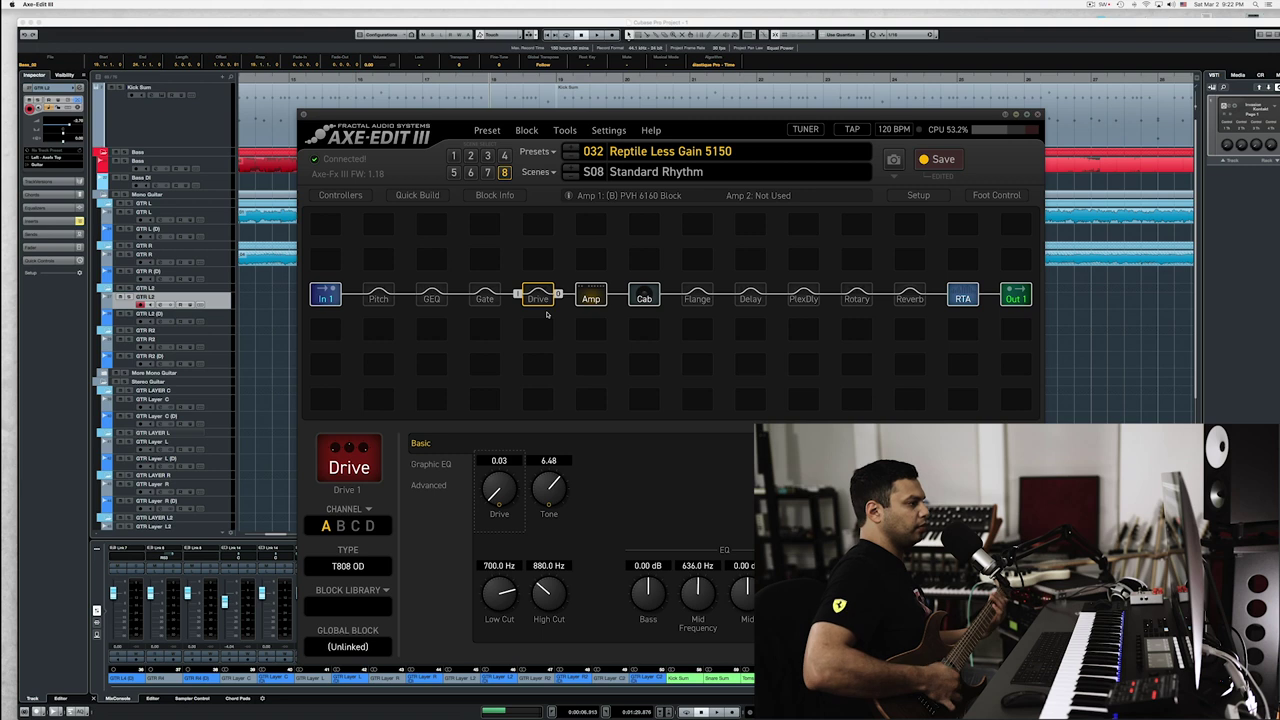
pyautogui.click(591, 298)
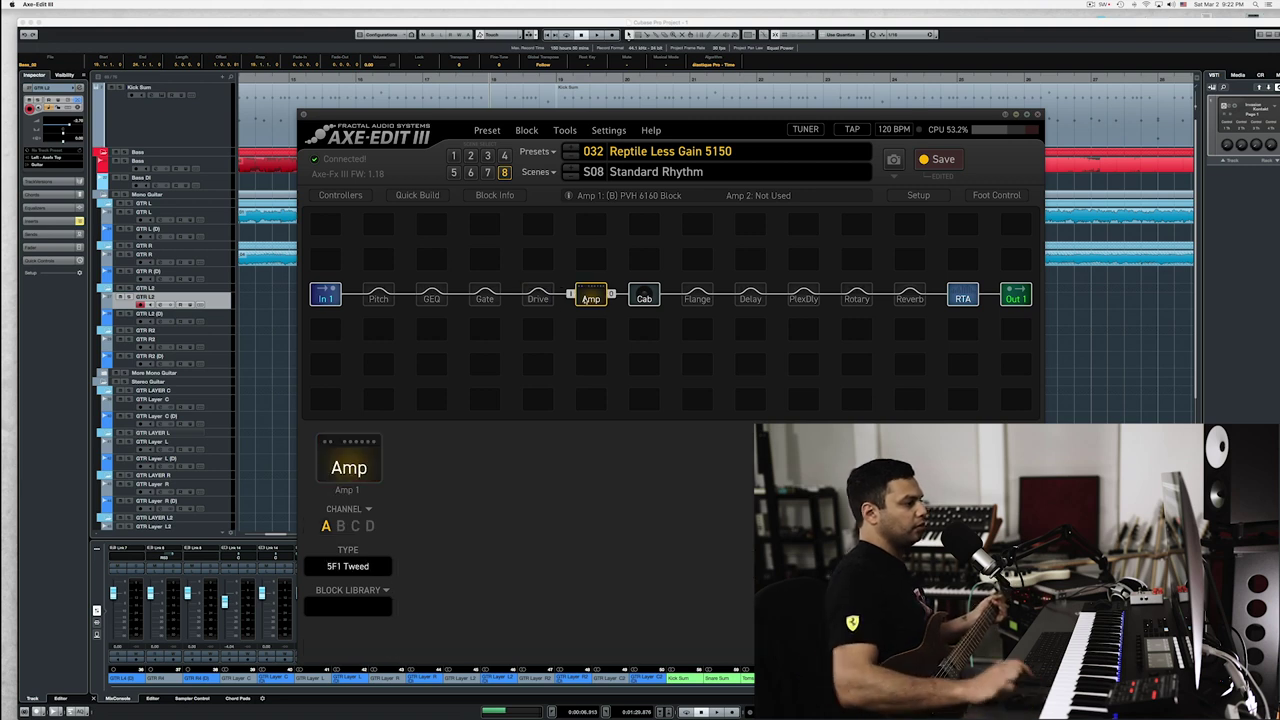
pyautogui.click(549, 590)
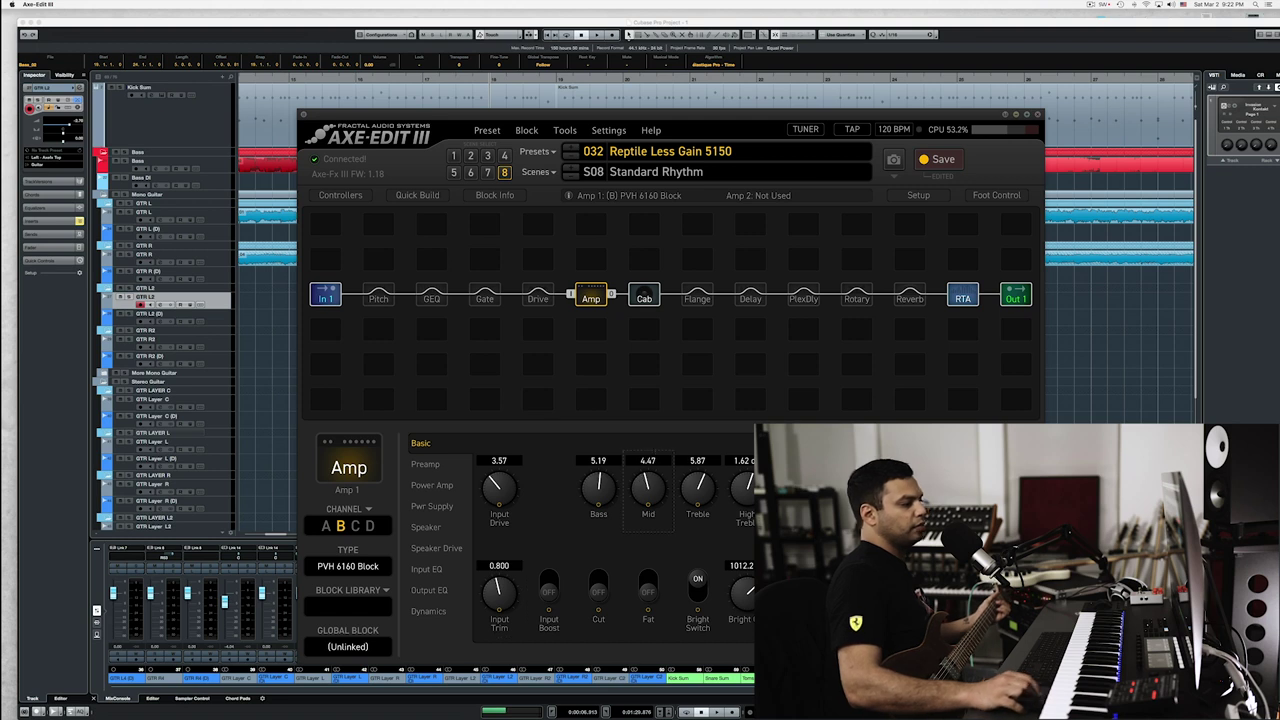
# Switch back to Cubase and play back from bar 18 to rehearse an added guitar part over the second section
pyautogui.press('super+Tab')
pyautogui.click(629, 338)
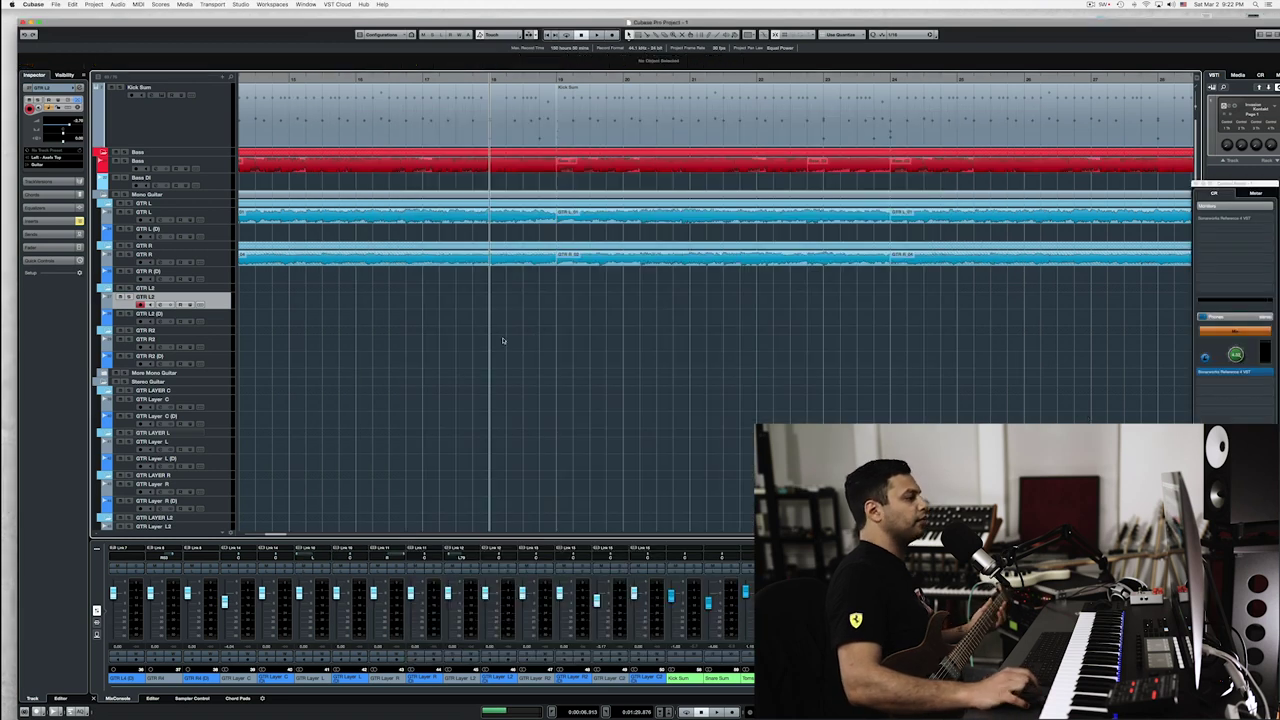
pyautogui.press('space')
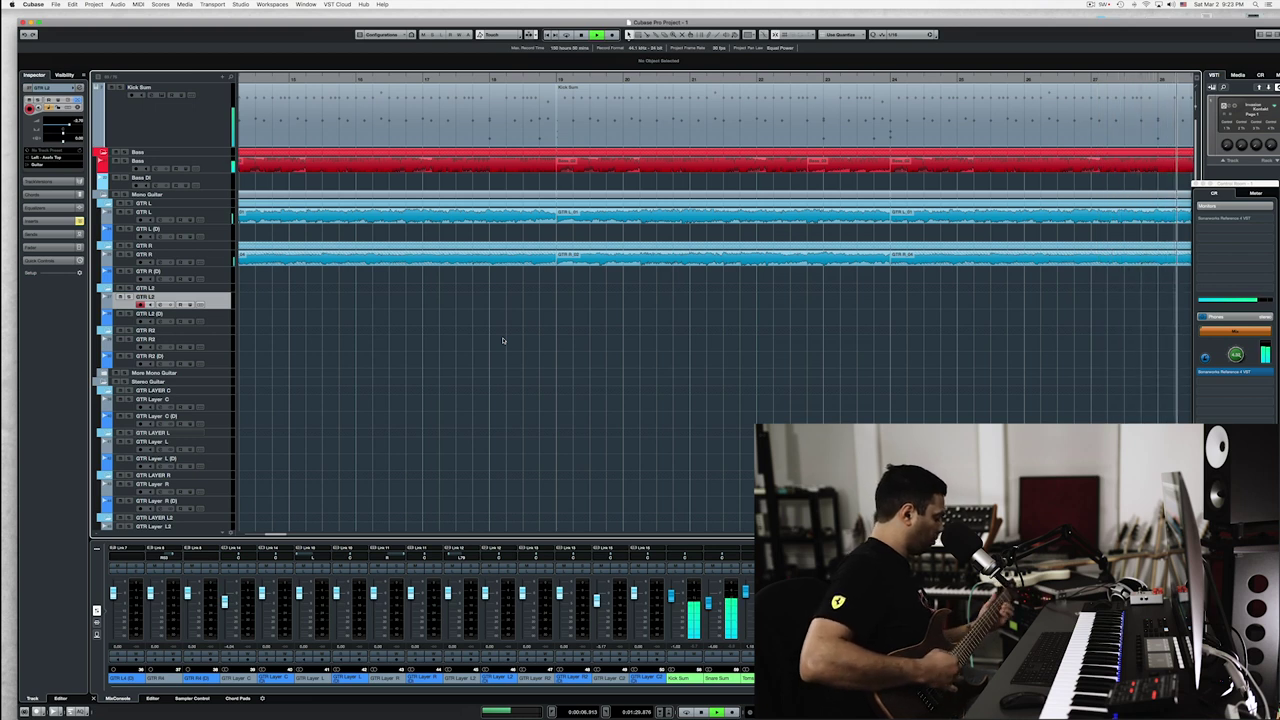
pyautogui.press('space')
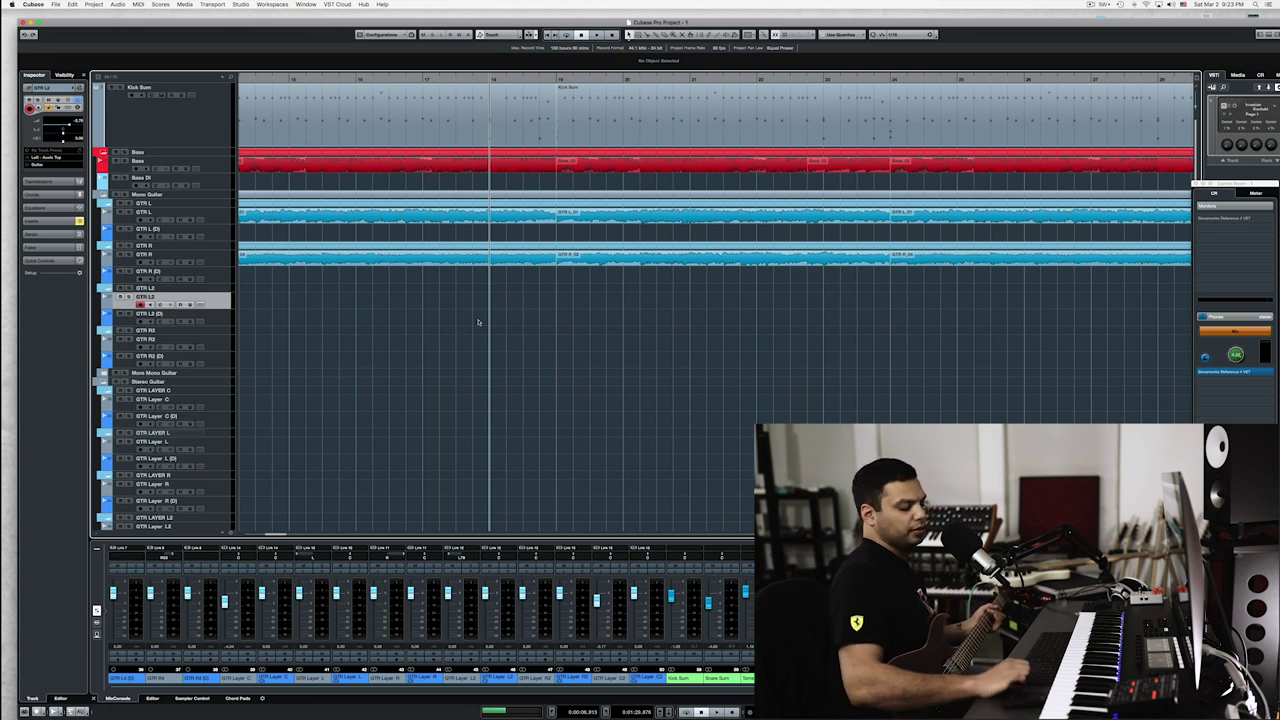
# Record the added guitar part on GTR L2 from bar 18 and delete its lead-in before bar 19
pyautogui.press('KP_Multiply')
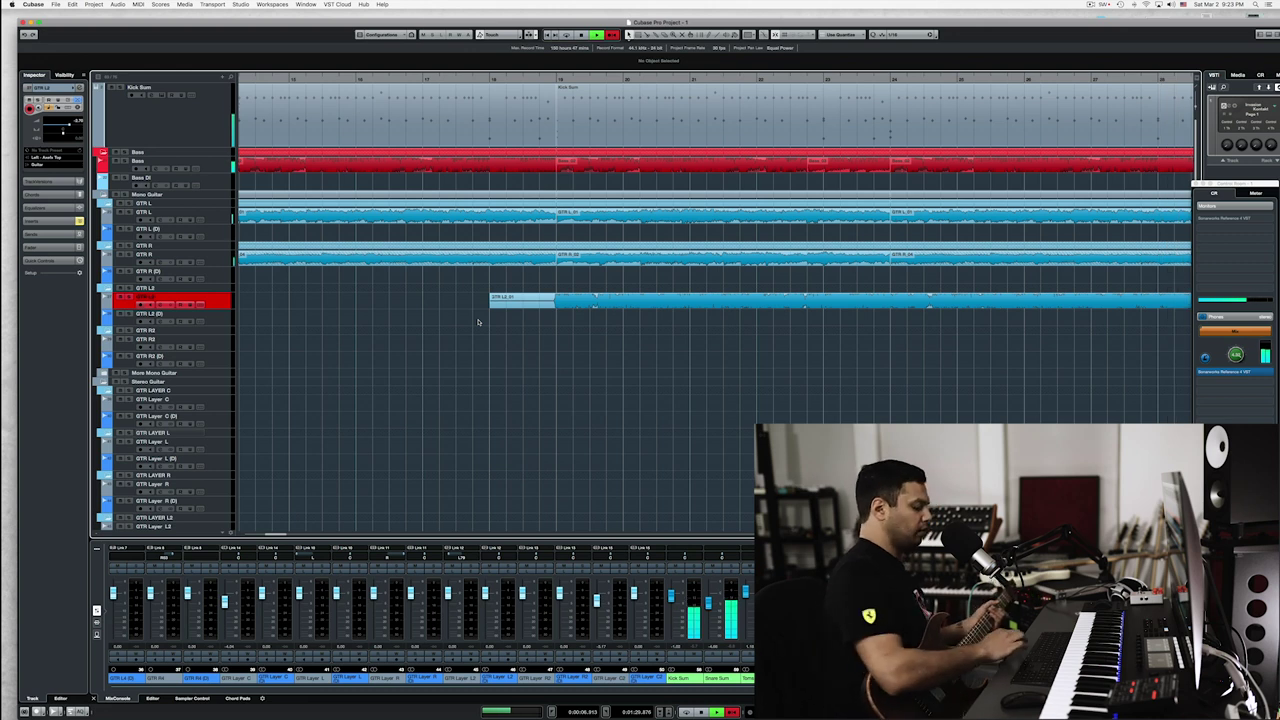
pyautogui.press('space')
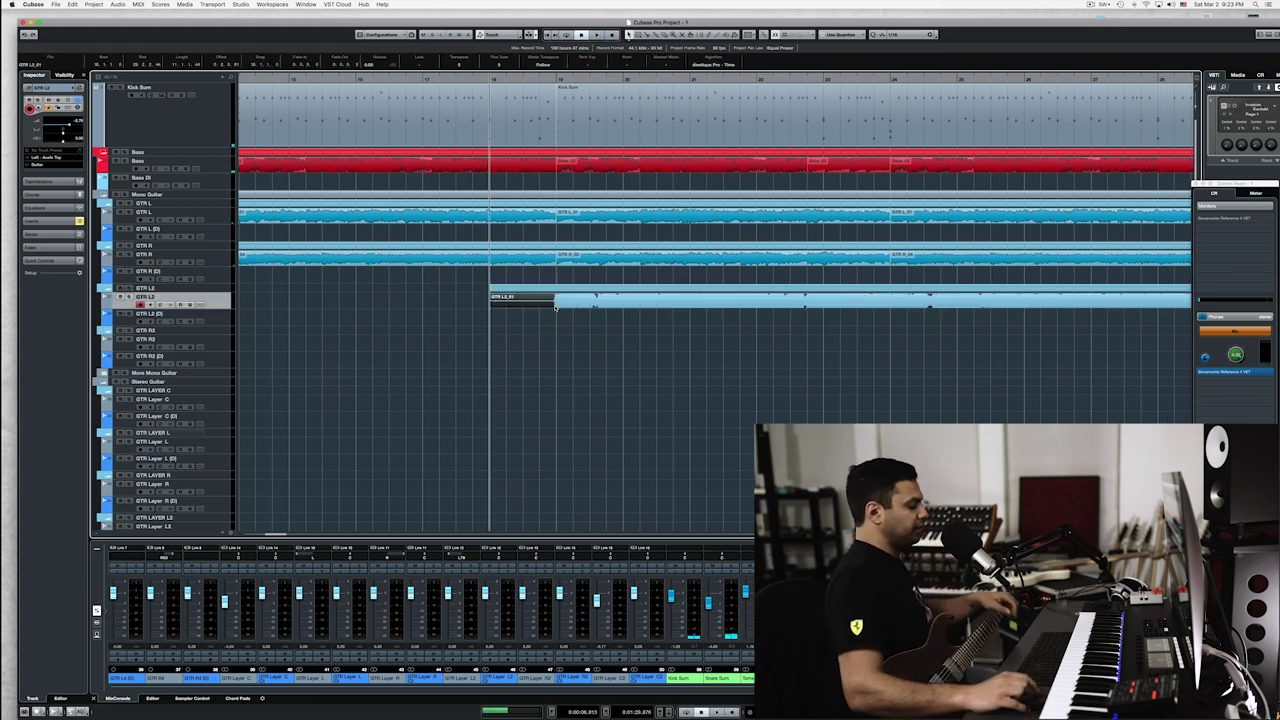
pyautogui.moveTo(557, 302); pyautogui.dragTo(547, 303)
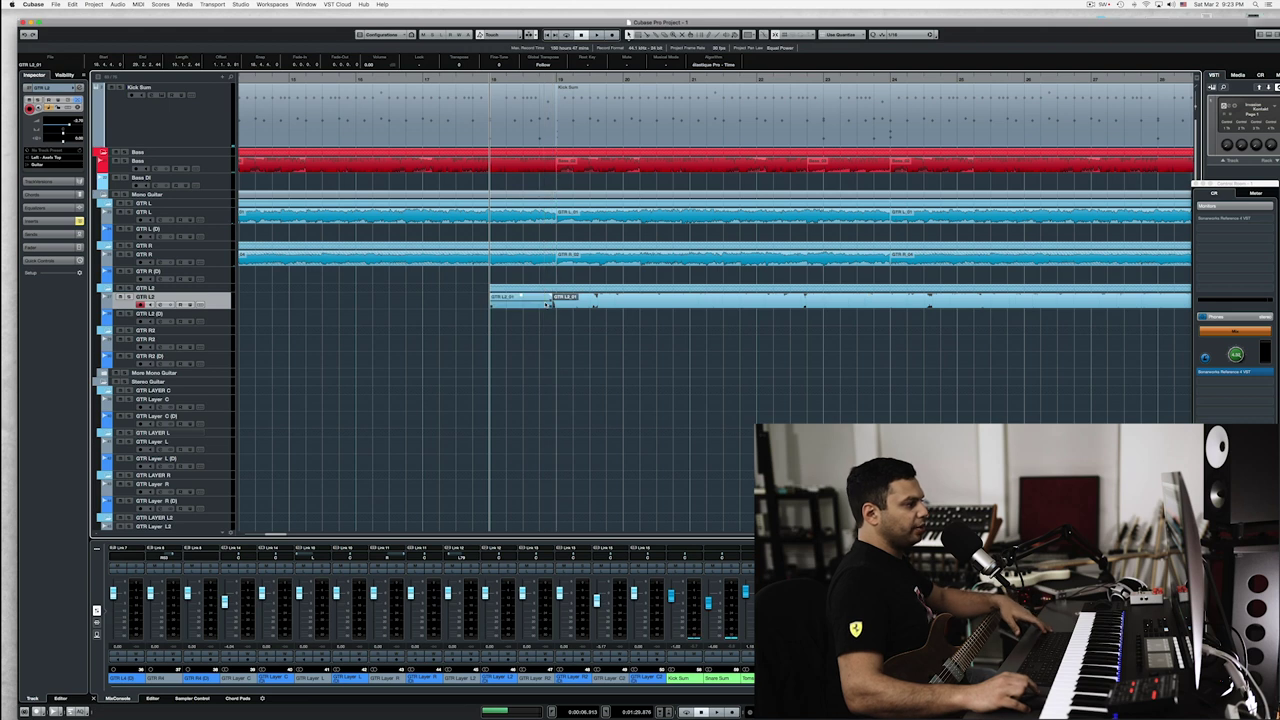
pyautogui.click(553, 302)
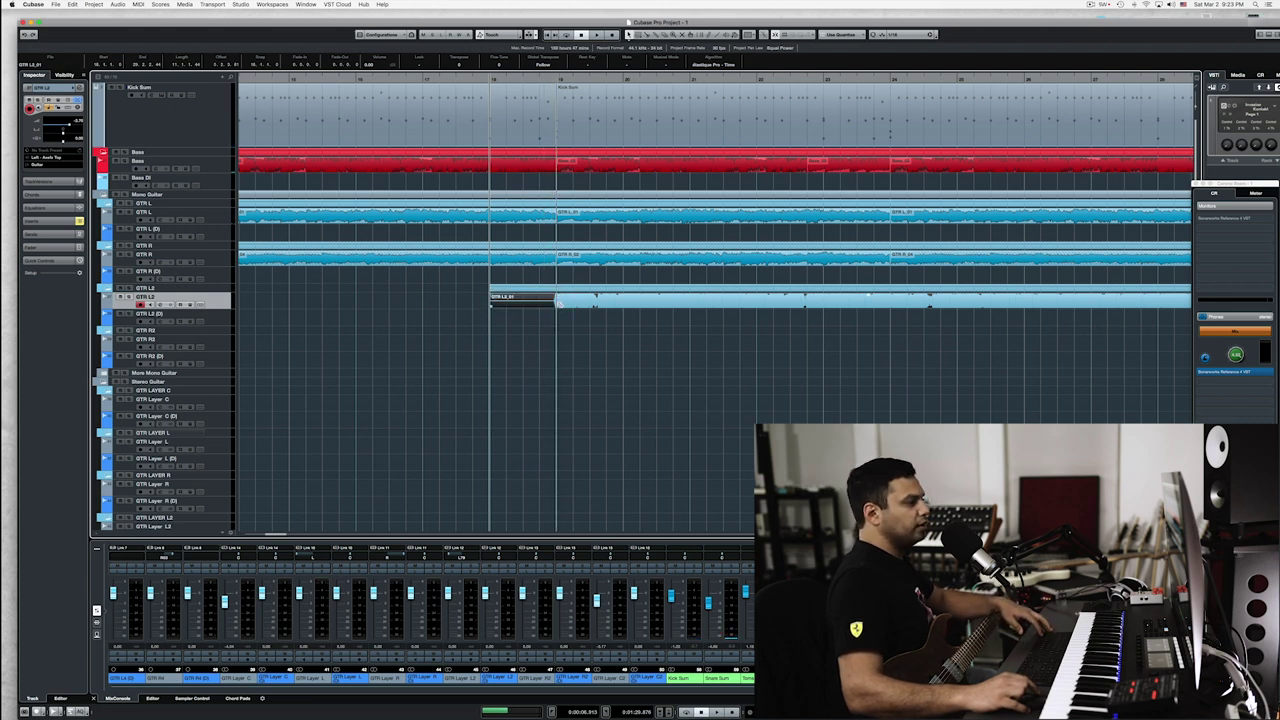
pyautogui.press('Delete')
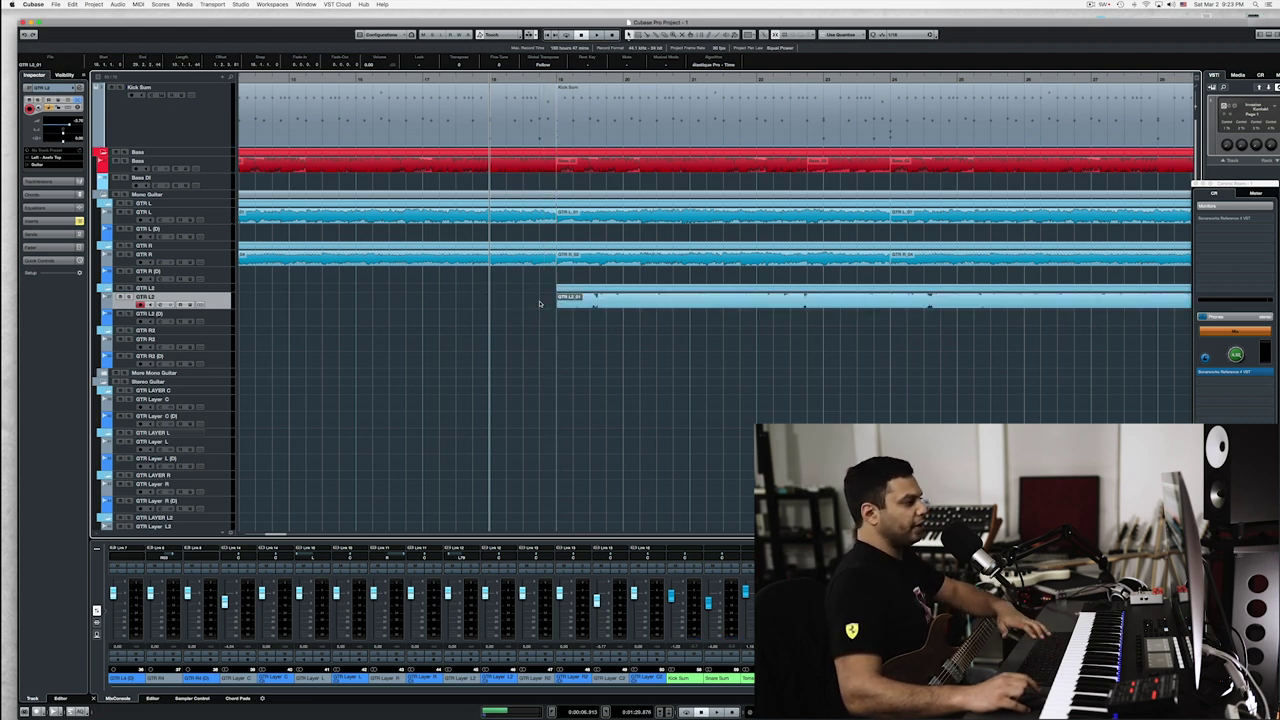
# Record a double of the guitar part on GTR R2 from bar 18, trimmed to start at bar 19, and set playback to bar 19
pyautogui.click(217, 346)
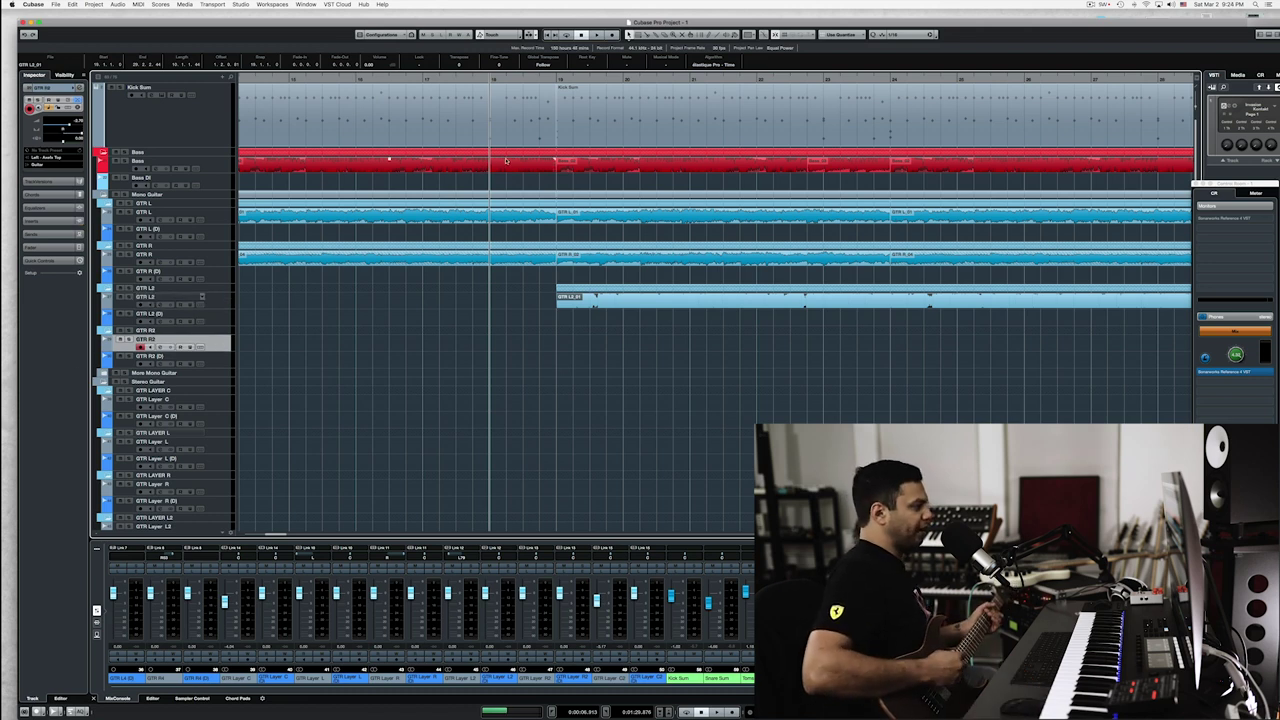
pyautogui.press('KP_Multiply')
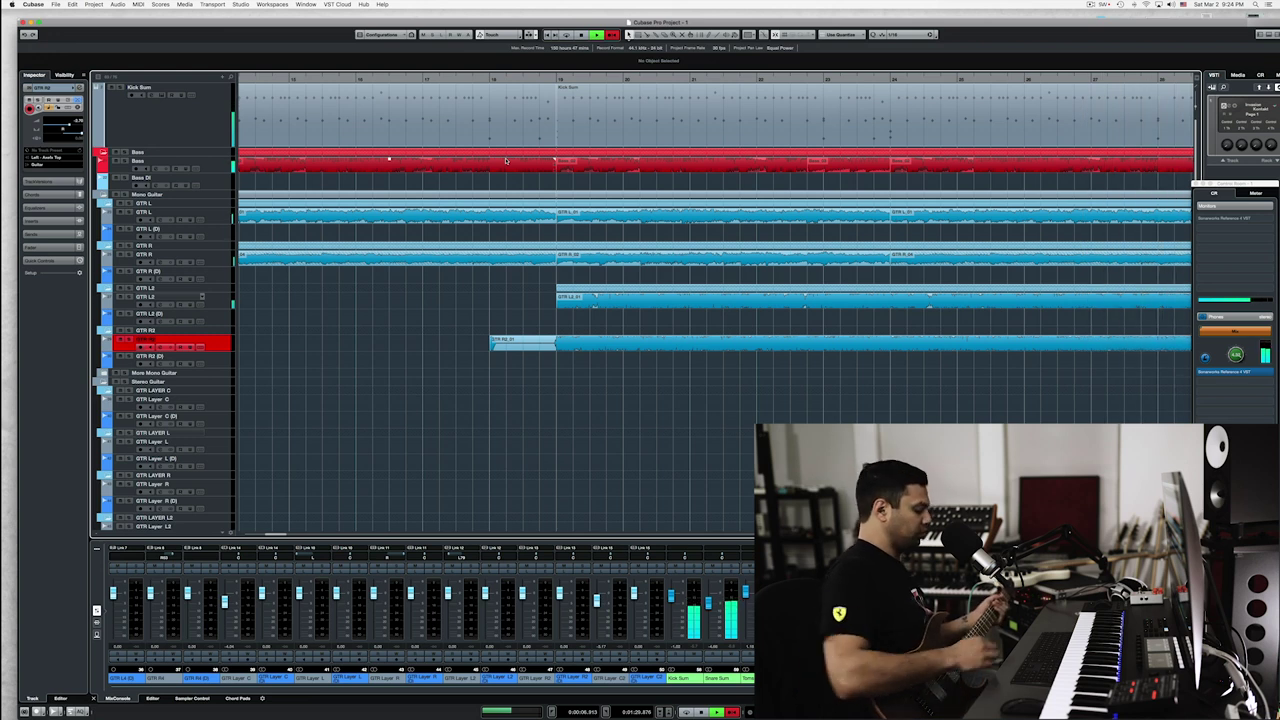
pyautogui.press('space')
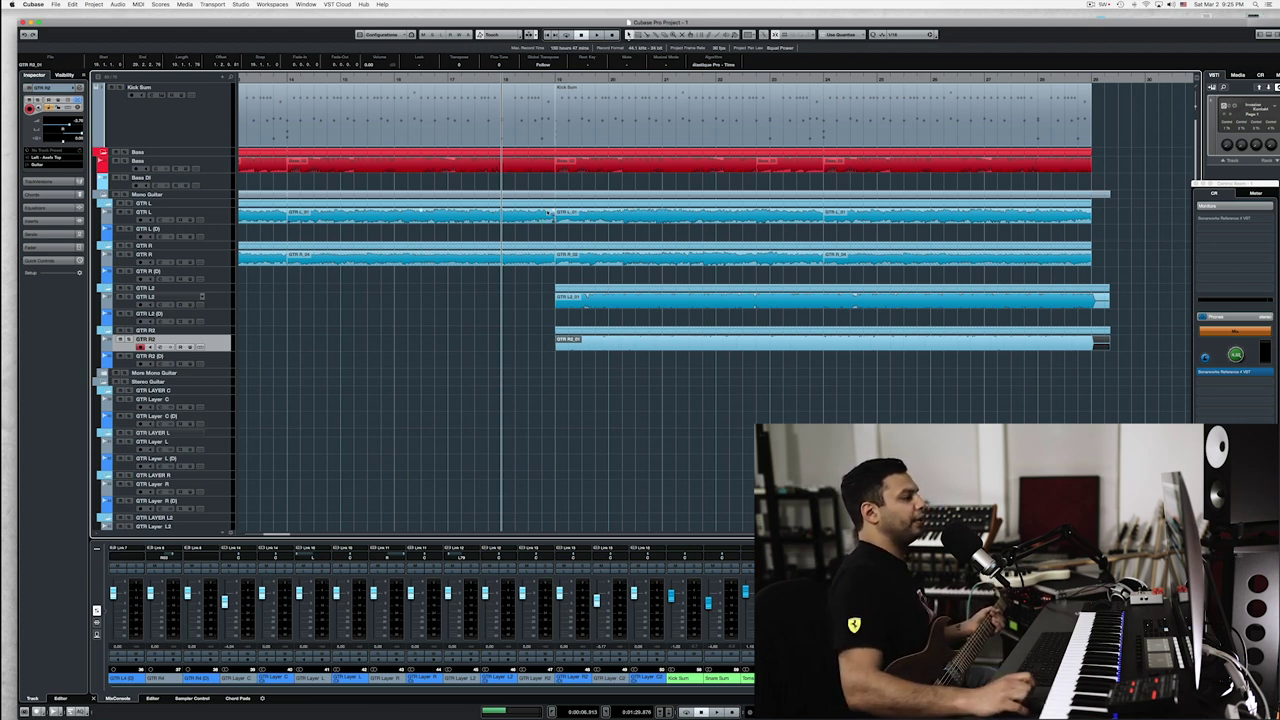
pyautogui.click(555, 78)
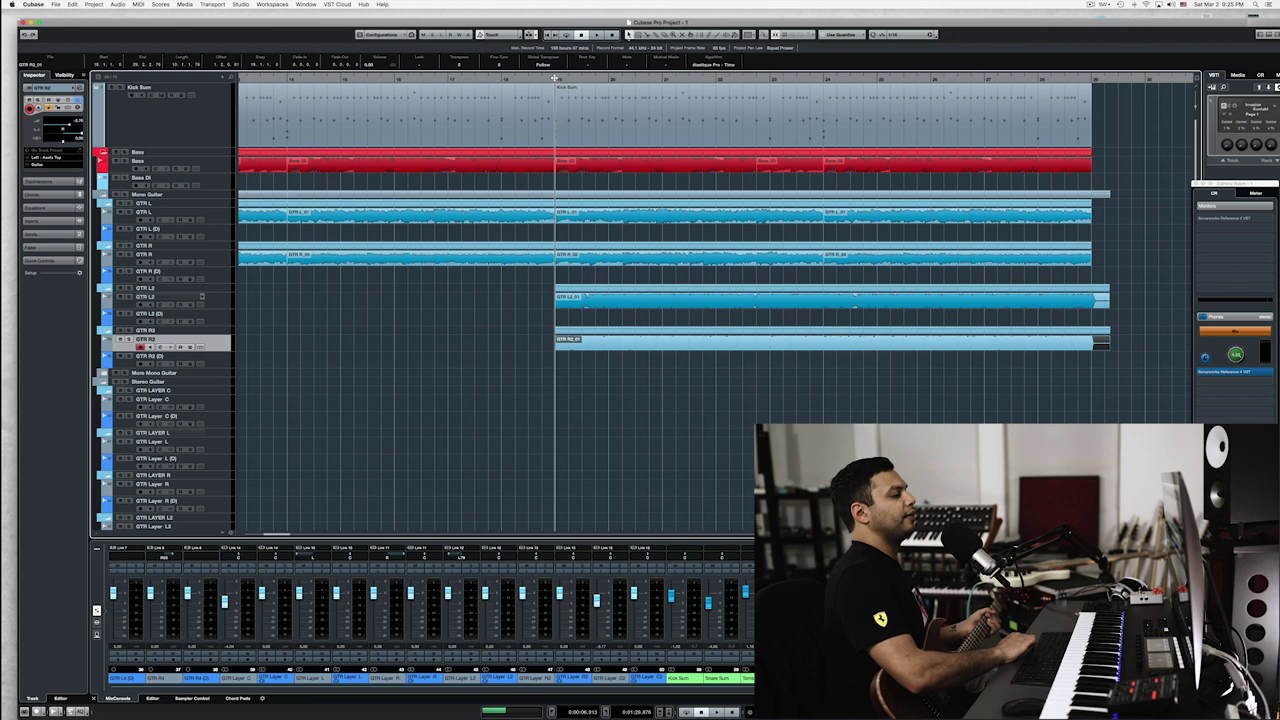
# Solo the bass, GTR R2 and GTR L2 tracks during playback from bar 19 to check the added guitars against the bass
pyautogui.press('space')
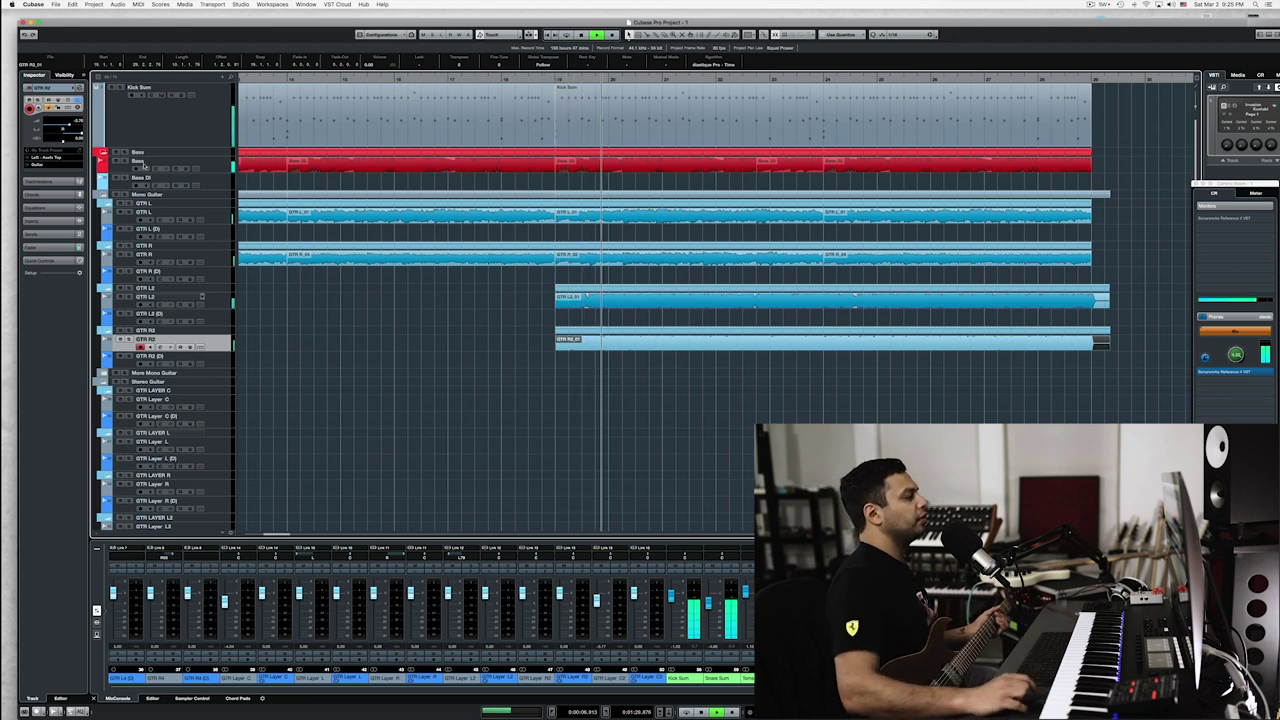
pyautogui.click(125, 161)
pyautogui.click(129, 339)
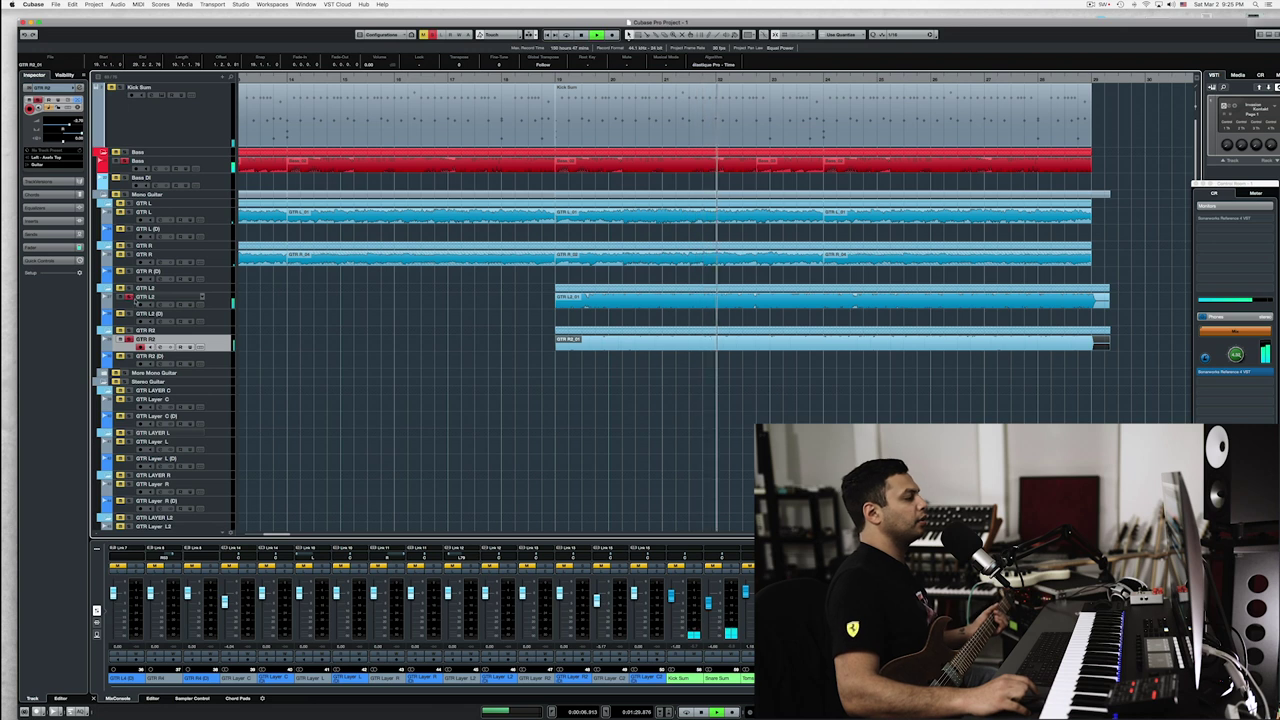
pyautogui.click(136, 301)
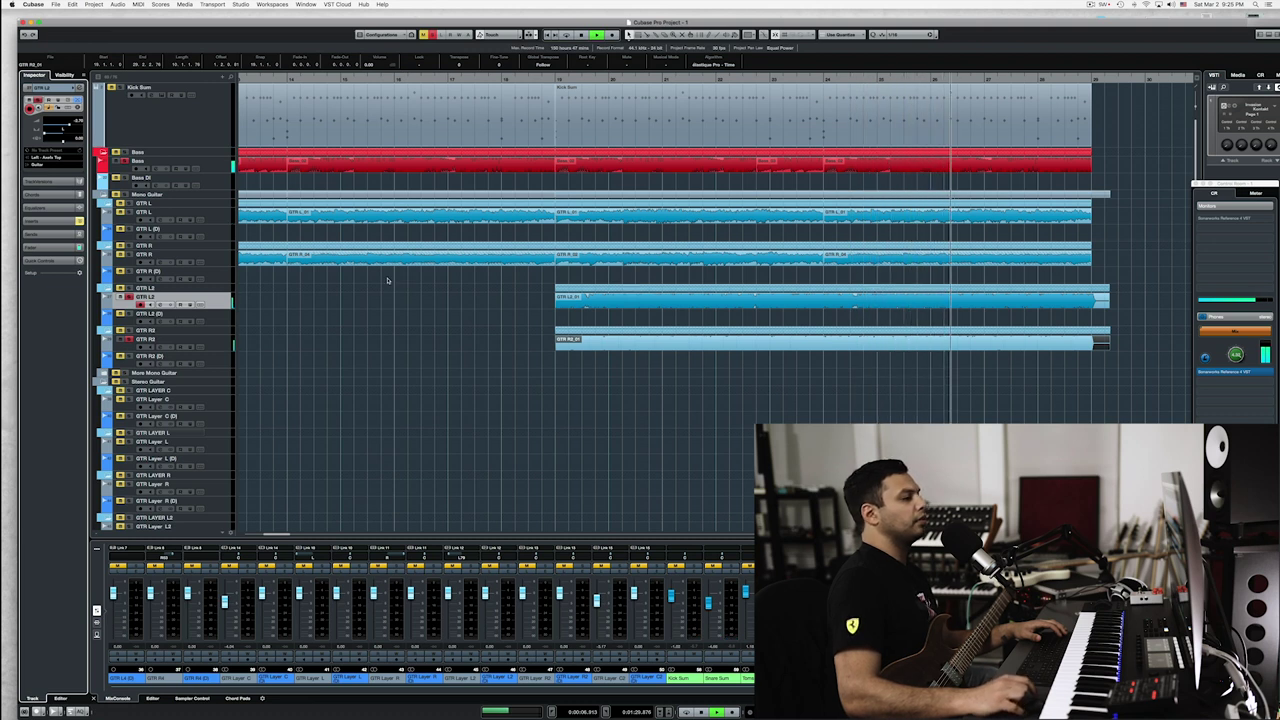
pyautogui.press('space')
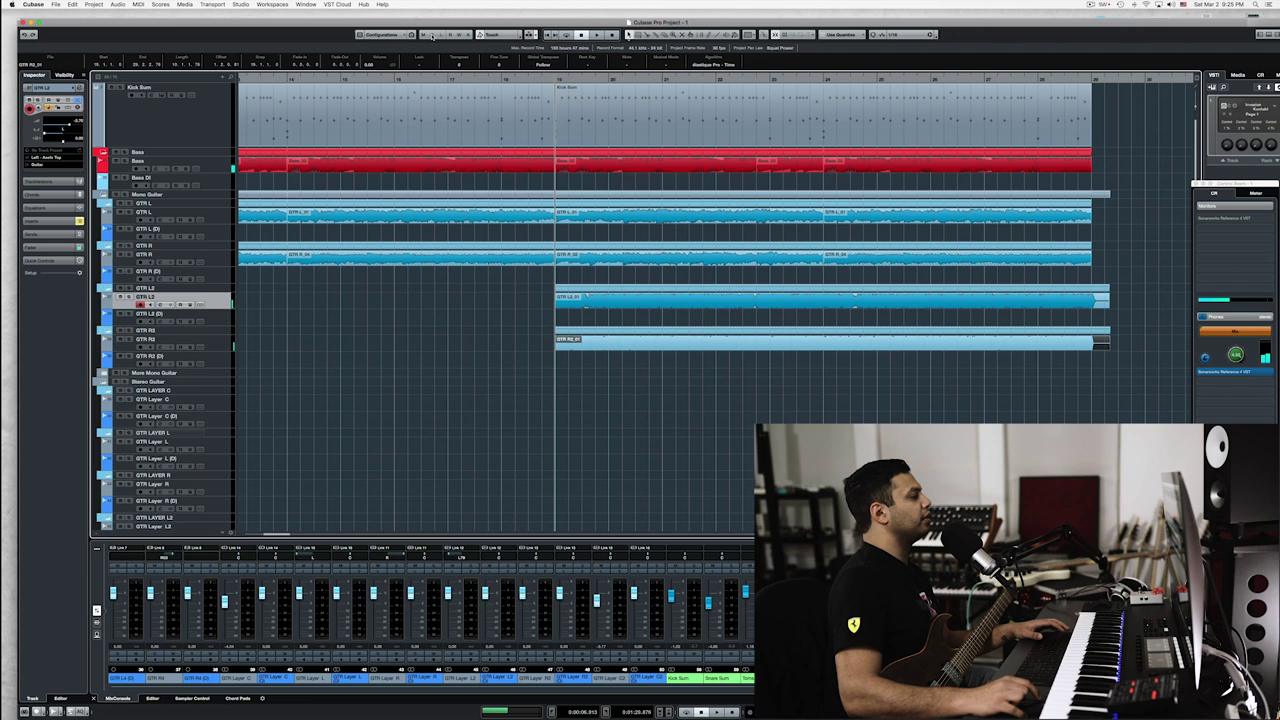
# Trim the ends of the GTR L2 and GTR R2 takes to bar 29 during playback
pyautogui.press('space')
pyautogui.moveTo(806, 384); pyautogui.dragTo(832, 298)
pyautogui.moveTo(1106, 304); pyautogui.dragTo(1092, 302)
pyautogui.click(1163, 337)
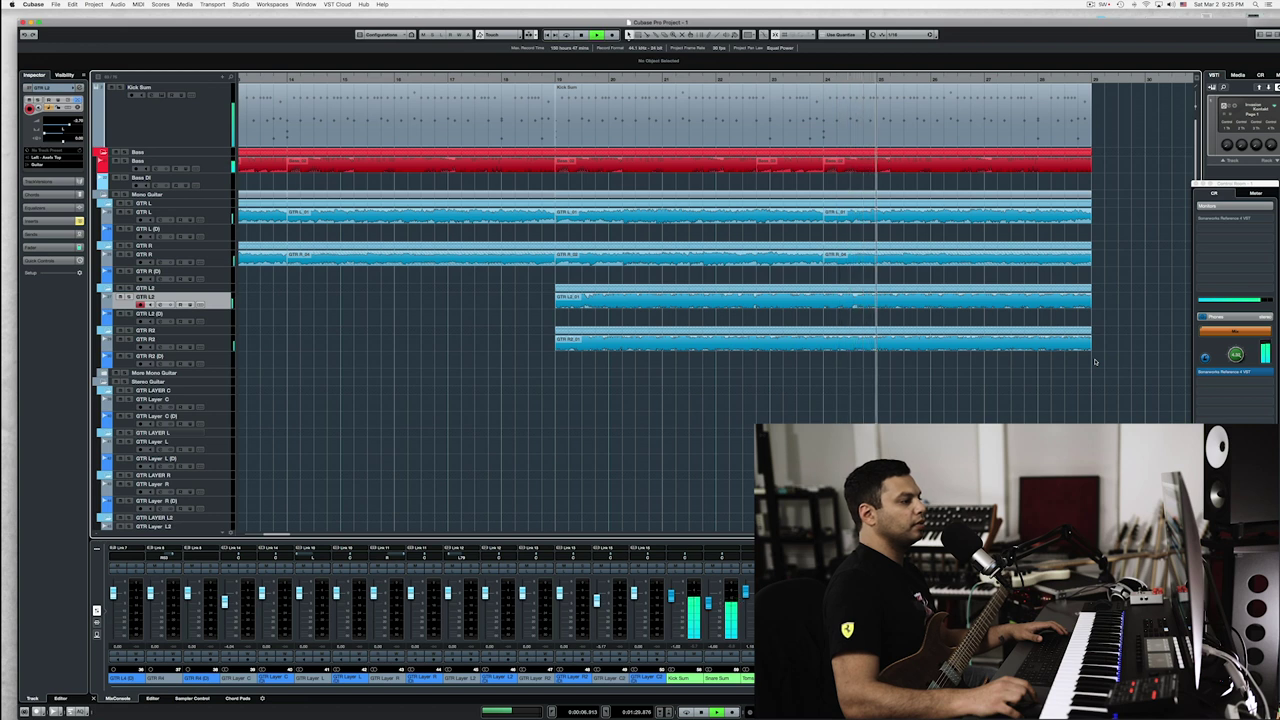
# Stop playback and delete the recorded takes on GTR L2 and GTR R2
pyautogui.press('space')
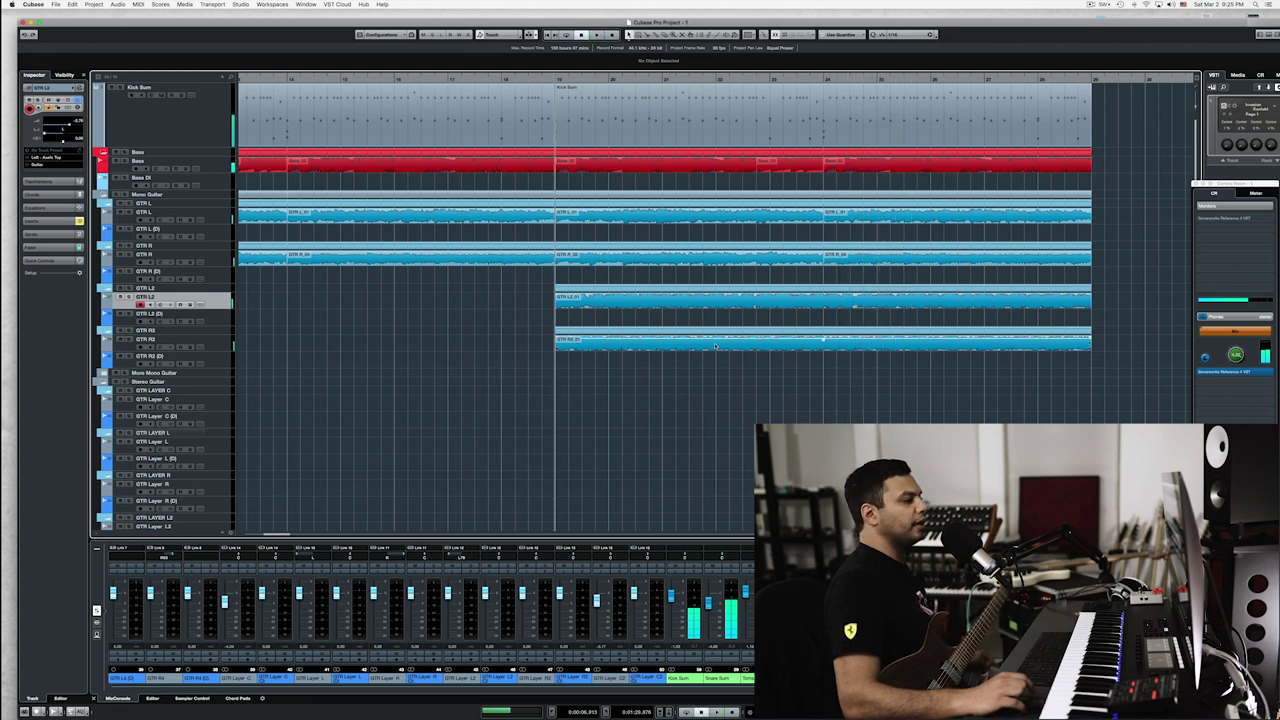
pyautogui.click(850, 307)
pyautogui.press('Delete')
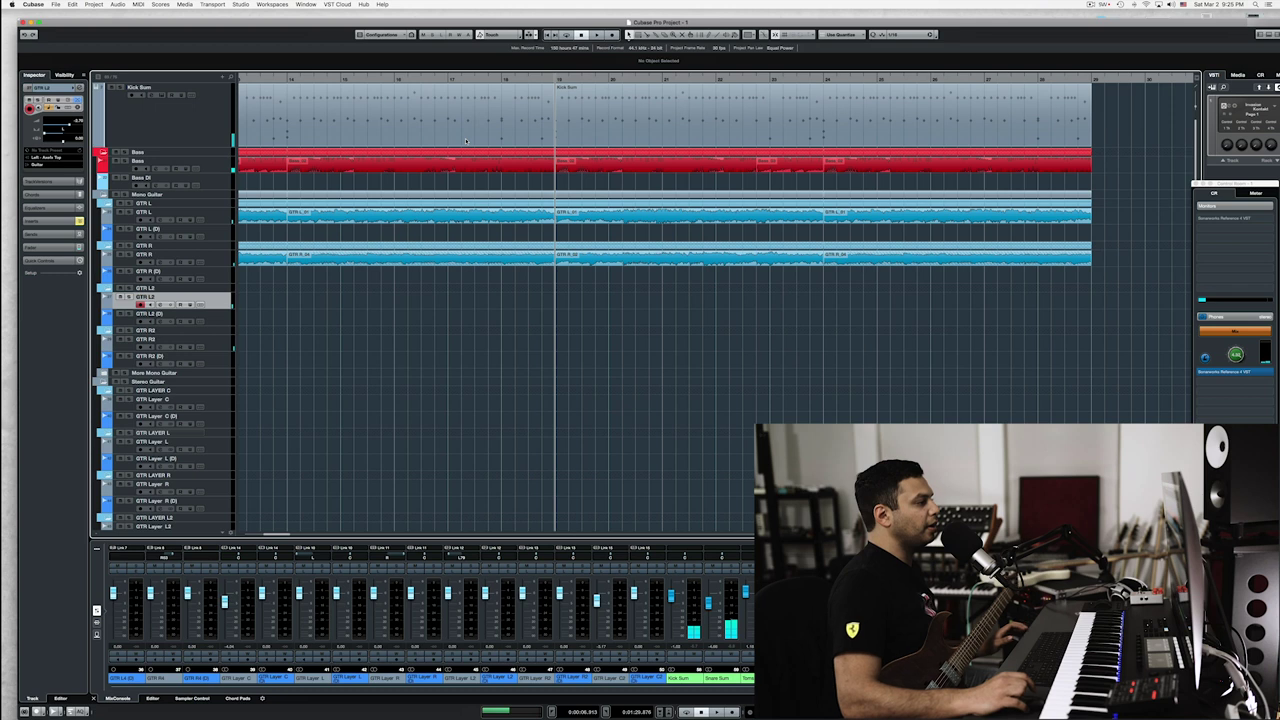
# Record a new guitar take on GTR L2 from bar 18 through the end of the section at bar 29
pyautogui.click(502, 80)
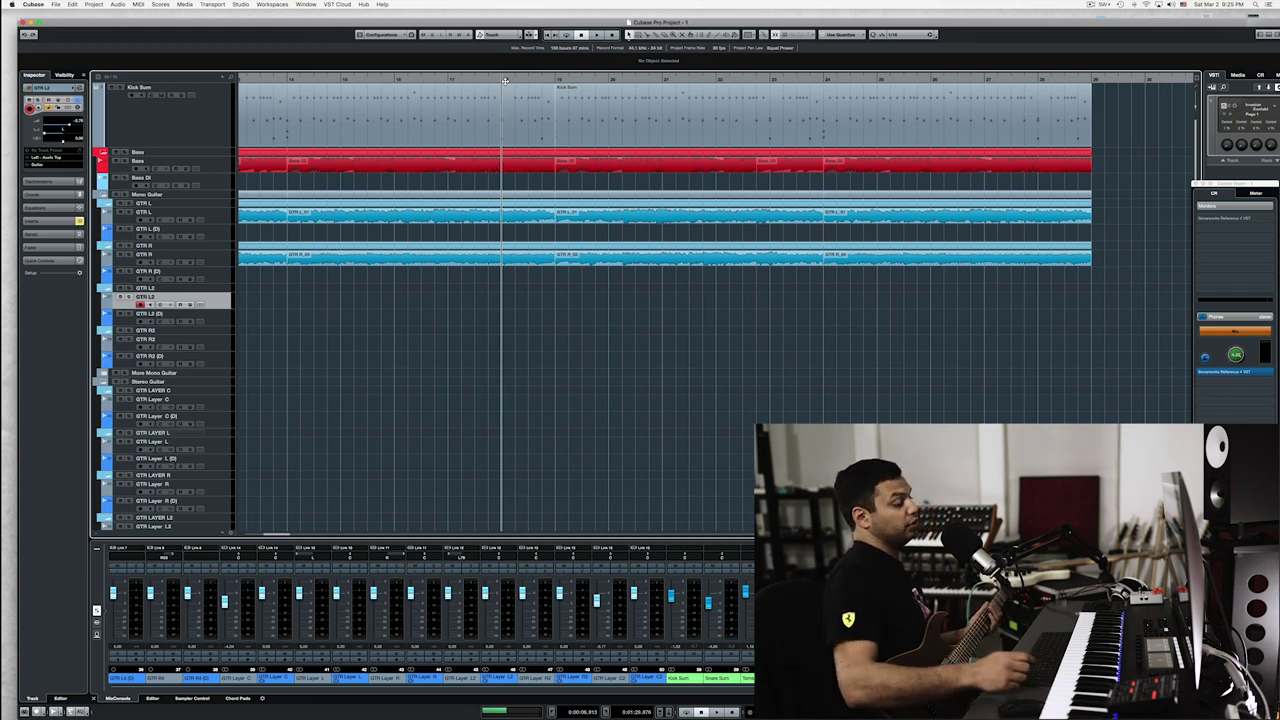
pyautogui.press('KP_Multiply')
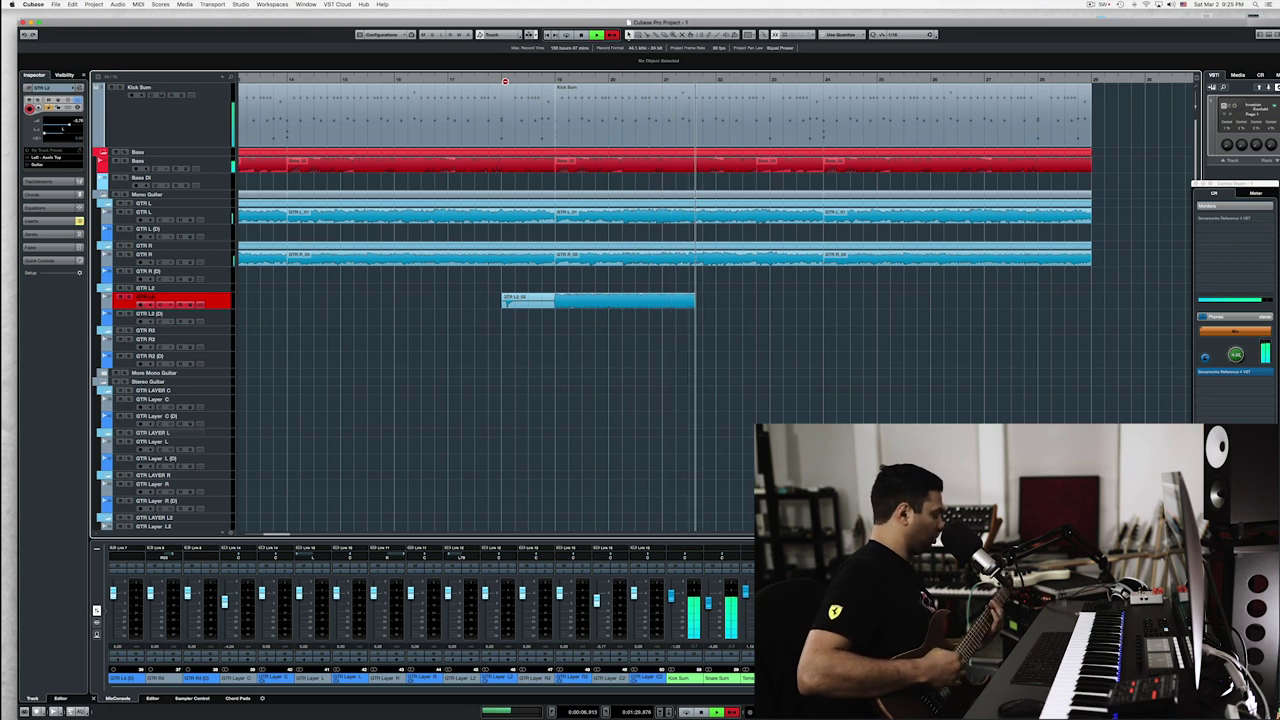
pyautogui.press('KP_Multiply')
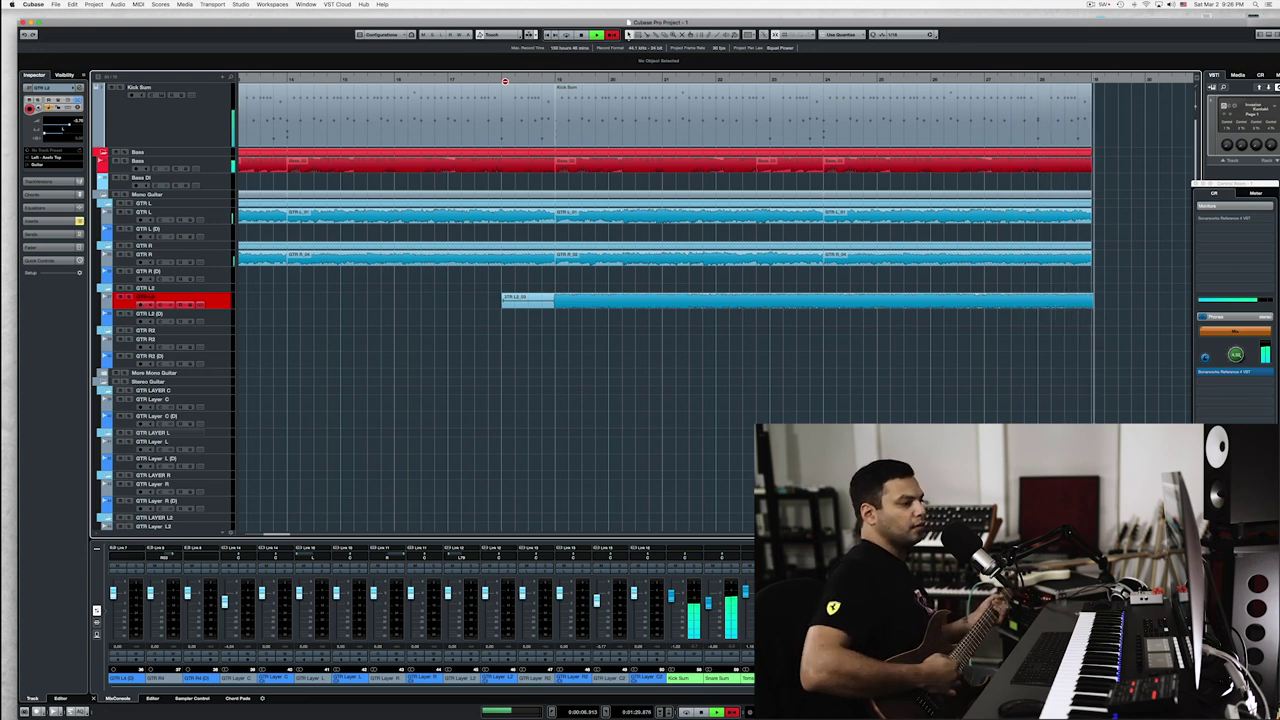
pyautogui.press('space')
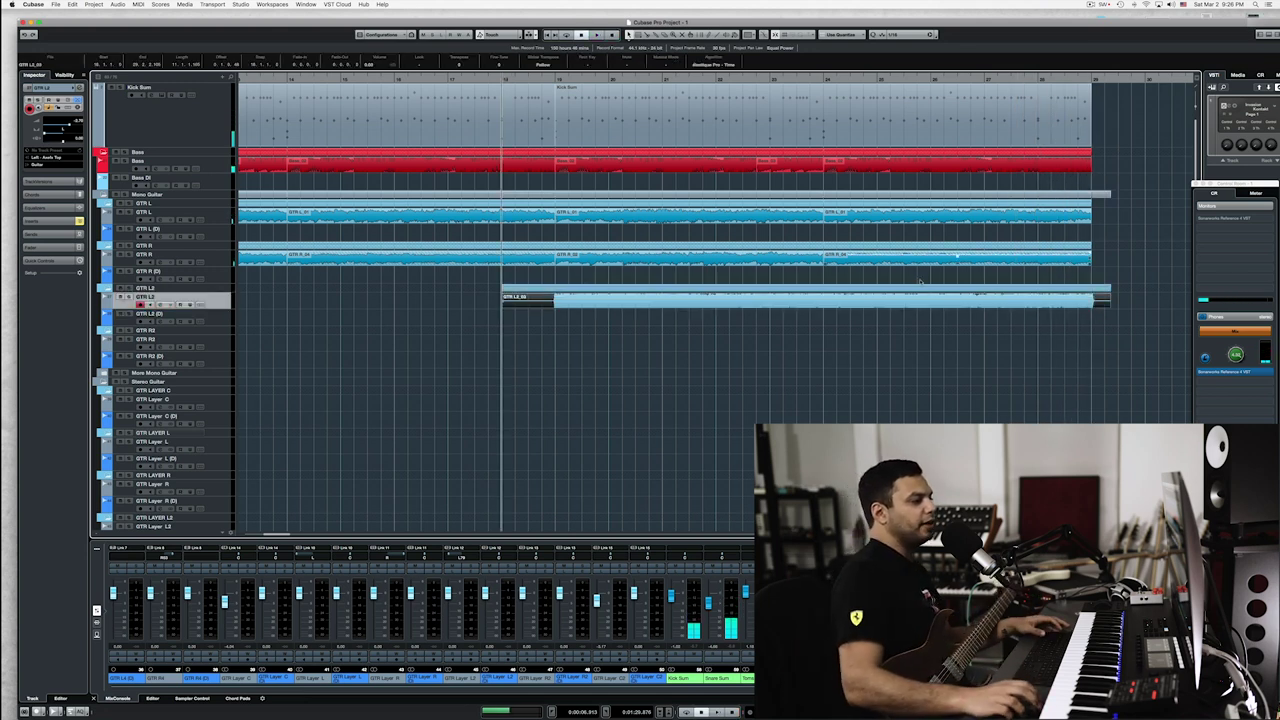
# Trim the GTR L2 take to bars 19 to 29, split it at bar 24 and copy its halves onto GTR R2
pyautogui.keyDown('alt'); pyautogui.click(826, 307); pyautogui.keyUp('alt')
pyautogui.moveTo(847, 303); pyautogui.dragTo(579, 346)
pyautogui.moveTo(567, 395); pyautogui.dragTo(599, 306)
pyautogui.keyDown('alt'); pyautogui.click(556, 308); pyautogui.keyUp('alt')
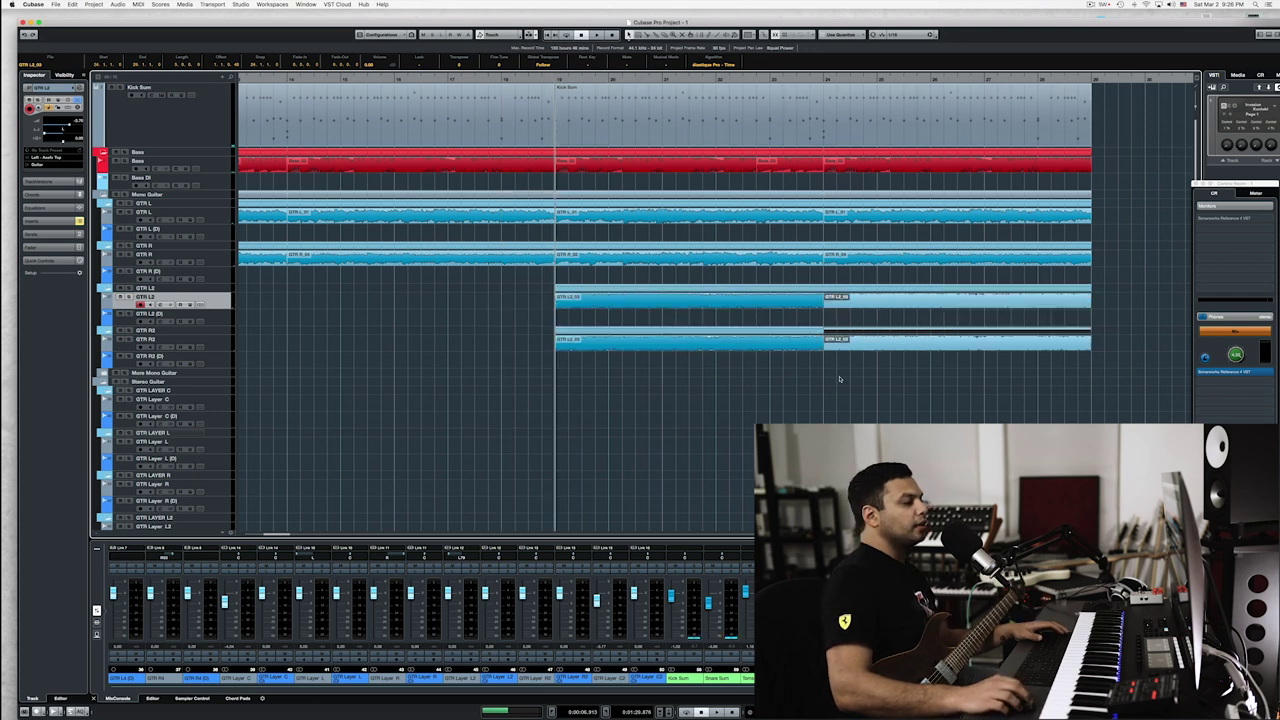
pyautogui.click(840, 379)
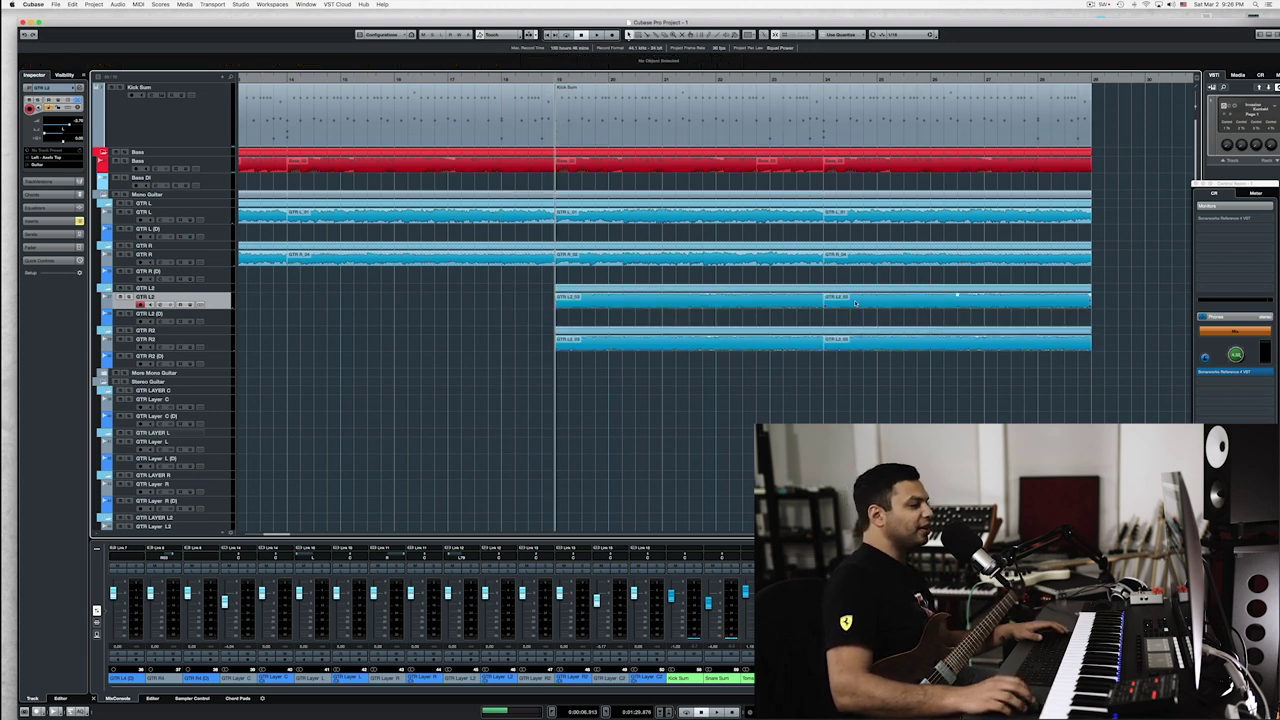
# Swap the clips starting at bar 24 between GTR L2 and GTR R2, and play back the section
pyautogui.moveTo(855, 302); pyautogui.dragTo(855, 400)
pyautogui.moveTo(838, 342); pyautogui.dragTo(840, 302)
pyautogui.moveTo(851, 400); pyautogui.dragTo(838, 356)
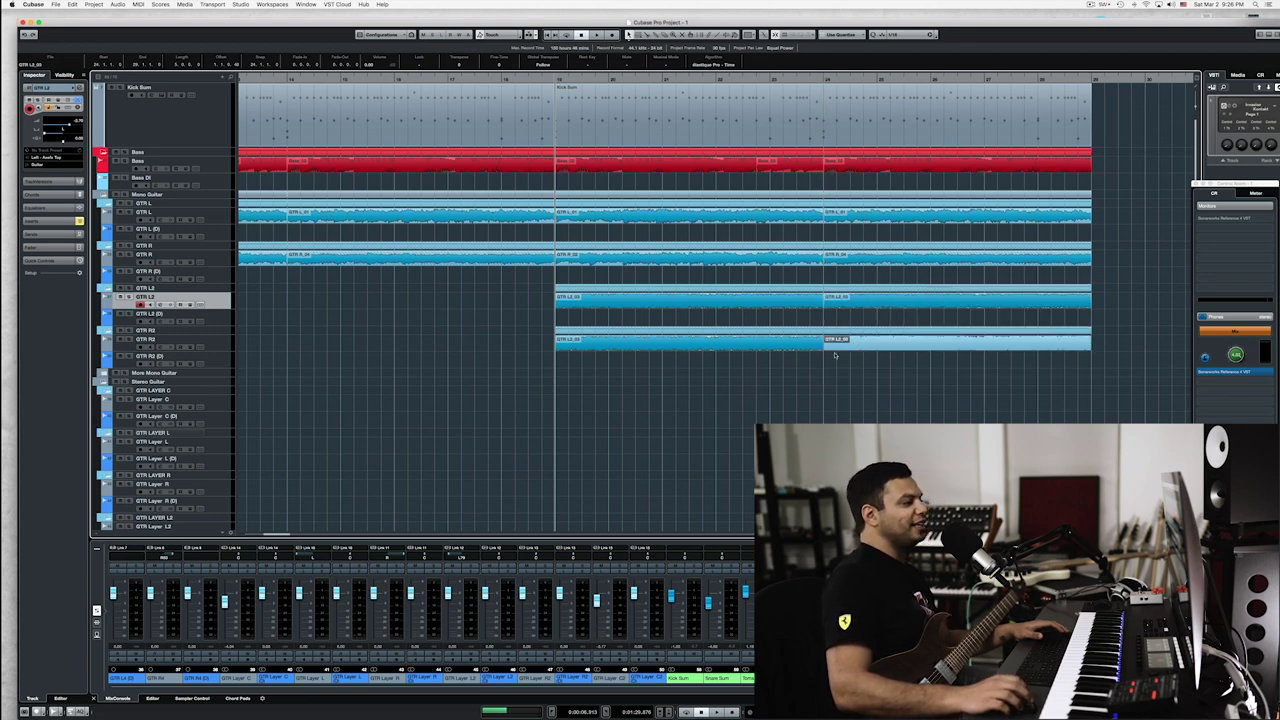
pyautogui.click(821, 79)
pyautogui.press('space')
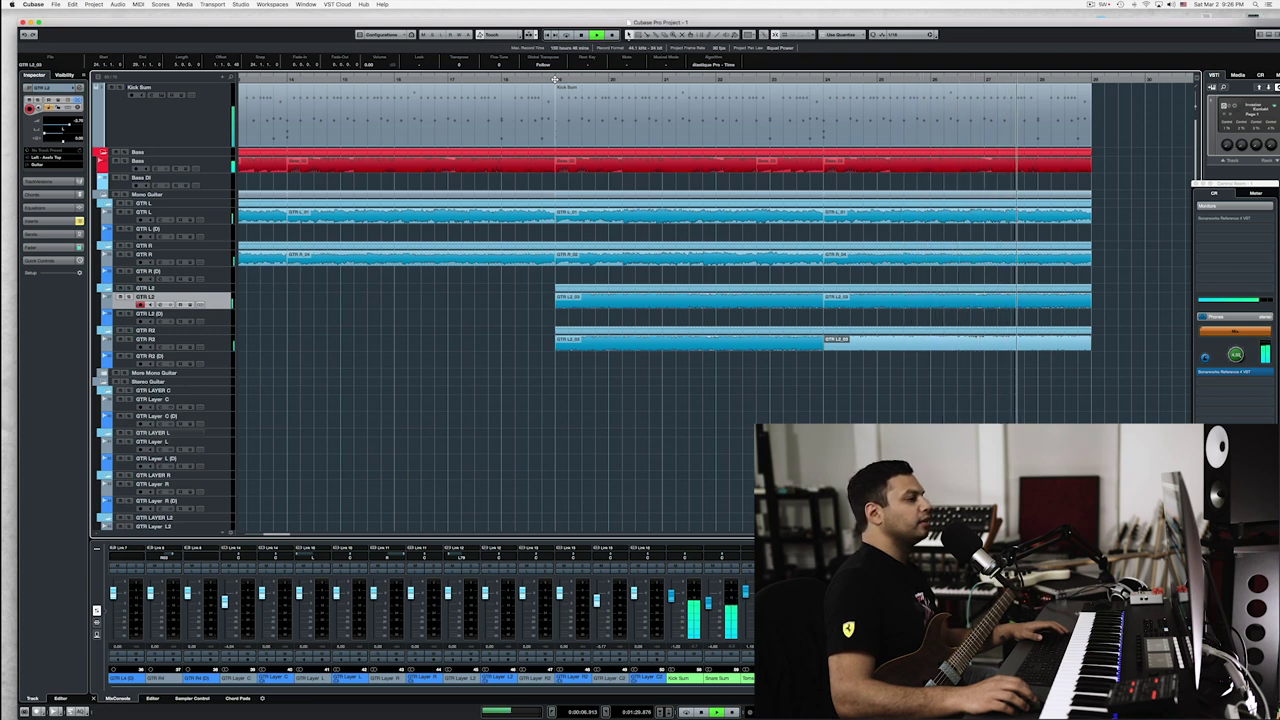
pyautogui.press('space')
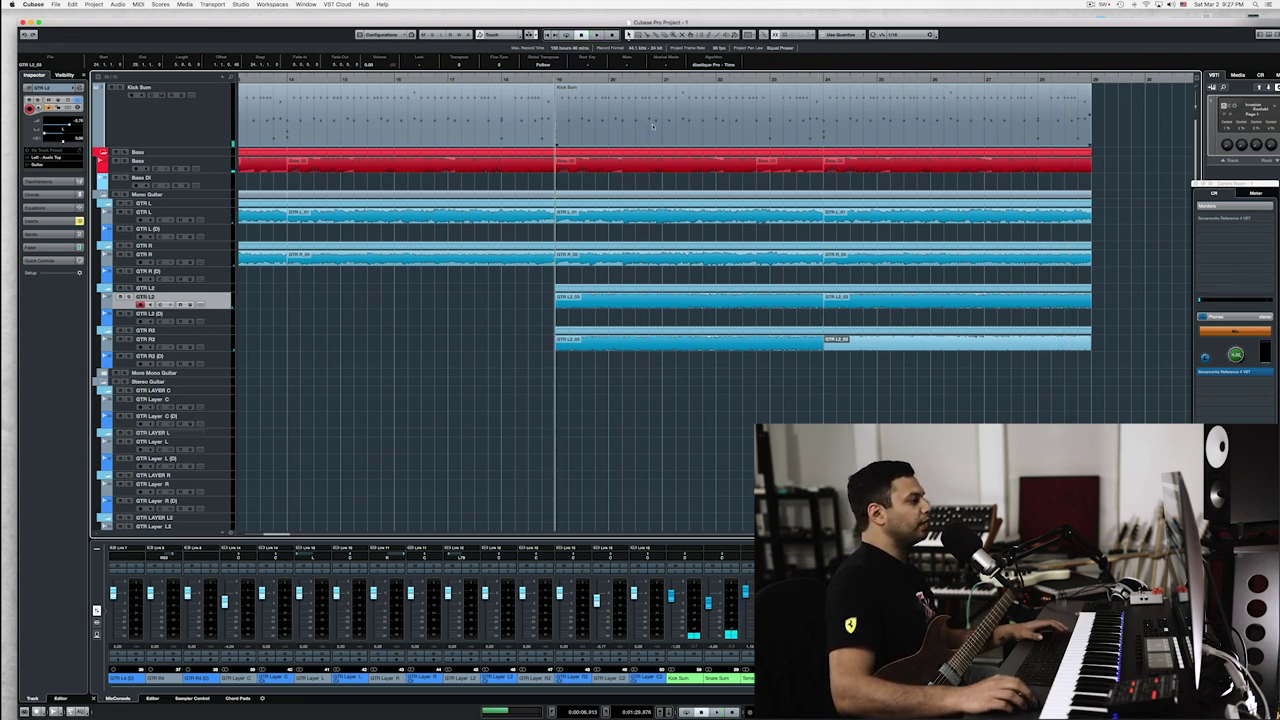
# Replace the GTR R clip at bar 19 with a copy of its bar 24 clip and play back the section
pyautogui.click(221, 262)
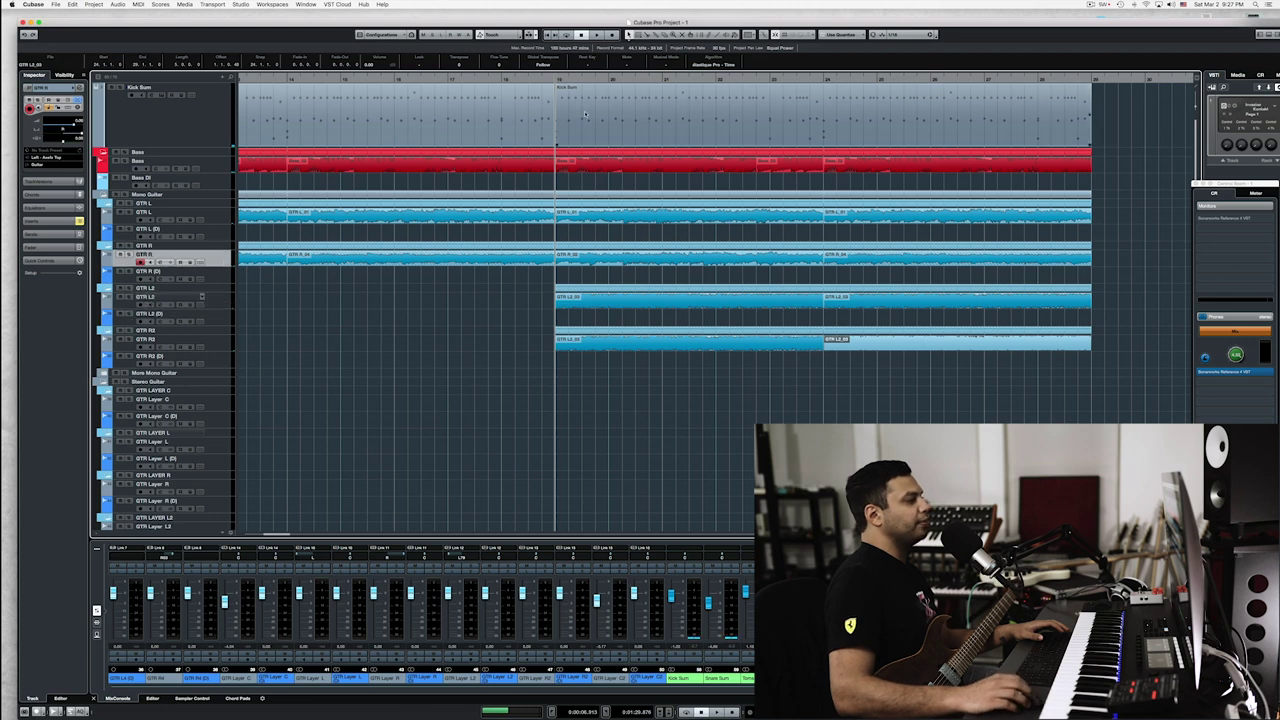
pyautogui.click(585, 110)
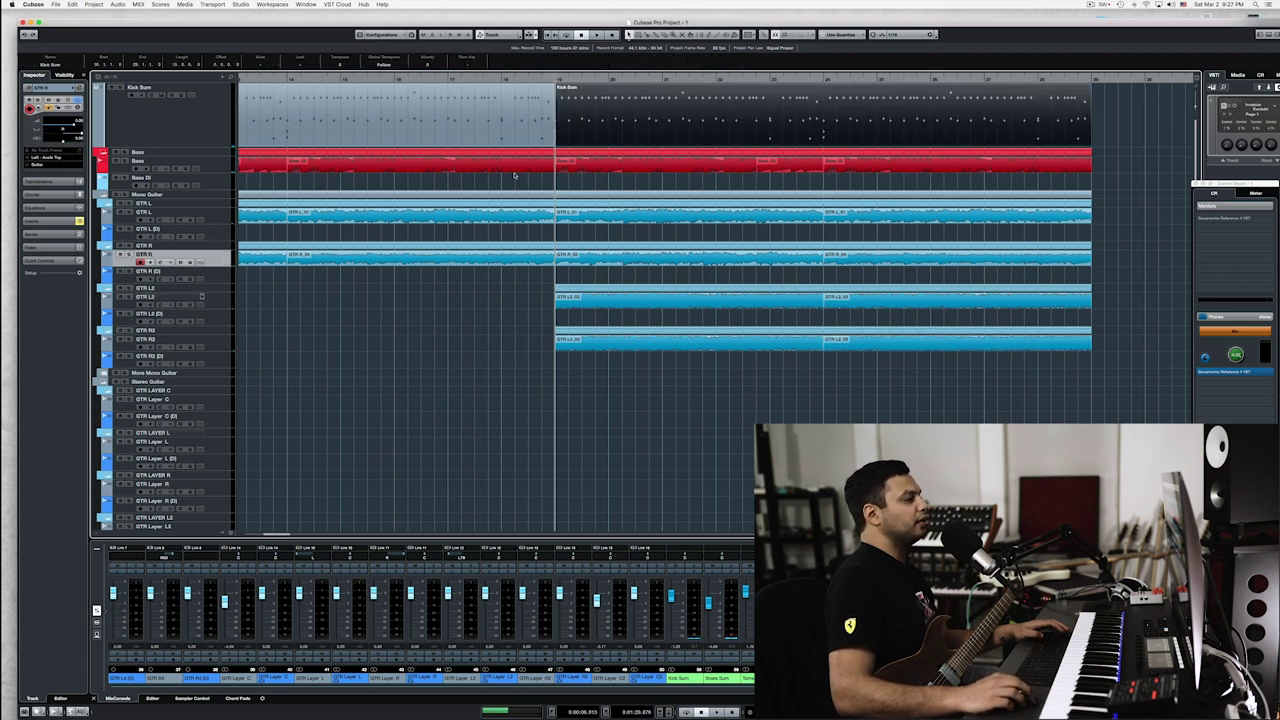
pyautogui.hscroll(-5, 514, 176)
pyautogui.hscroll(6, 514, 176)
pyautogui.hscroll(-3, 514, 176)
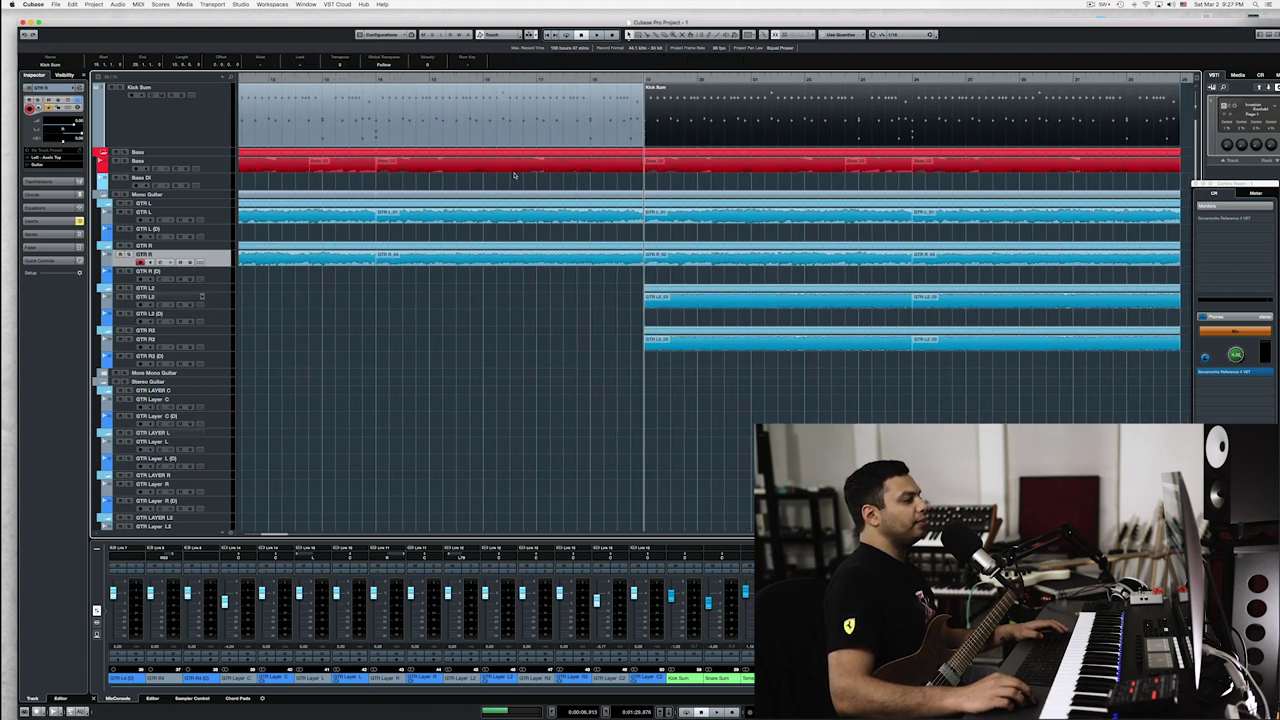
pyautogui.click(484, 258)
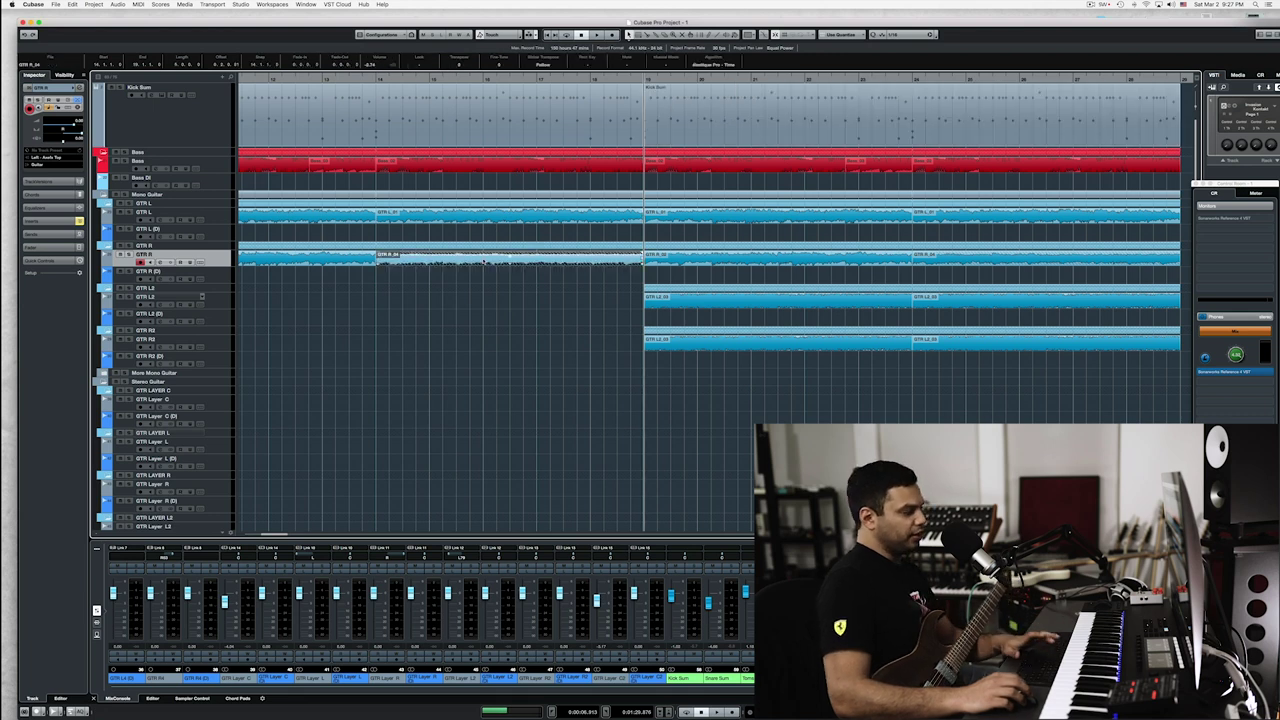
pyautogui.click(780, 258)
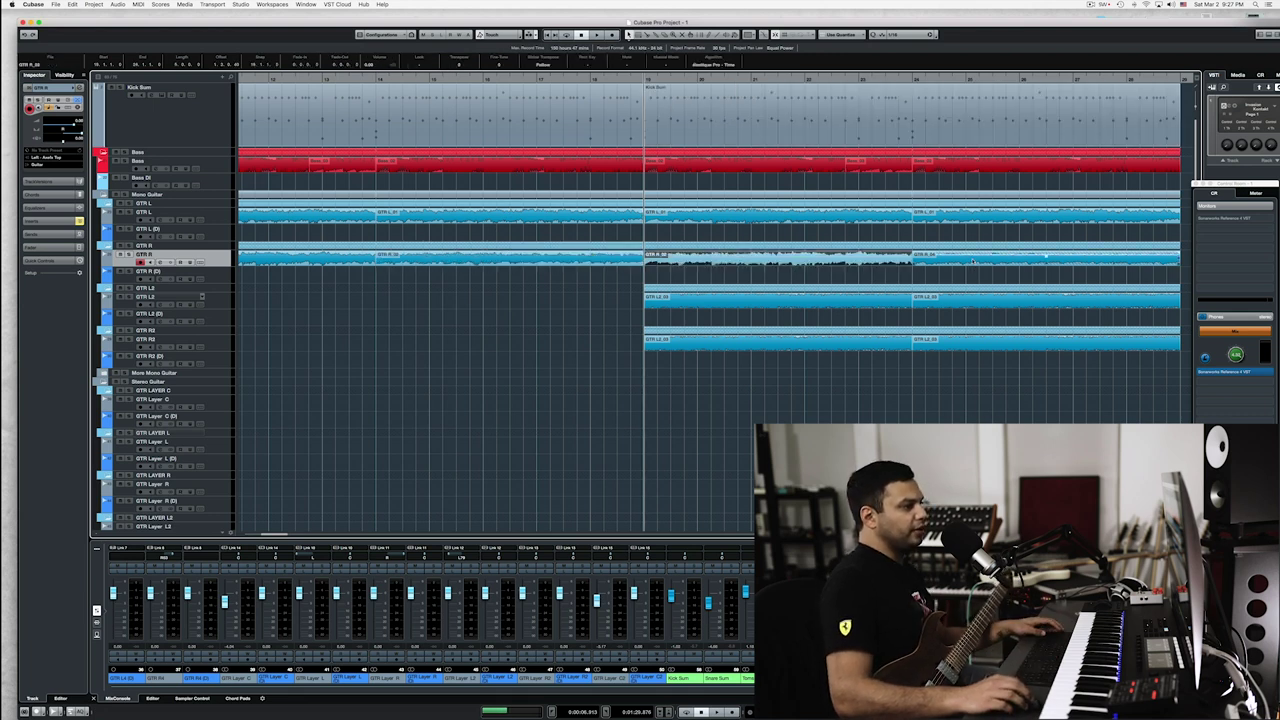
pyautogui.moveTo(968, 260); pyautogui.dragTo(707, 261)
pyautogui.press('space')
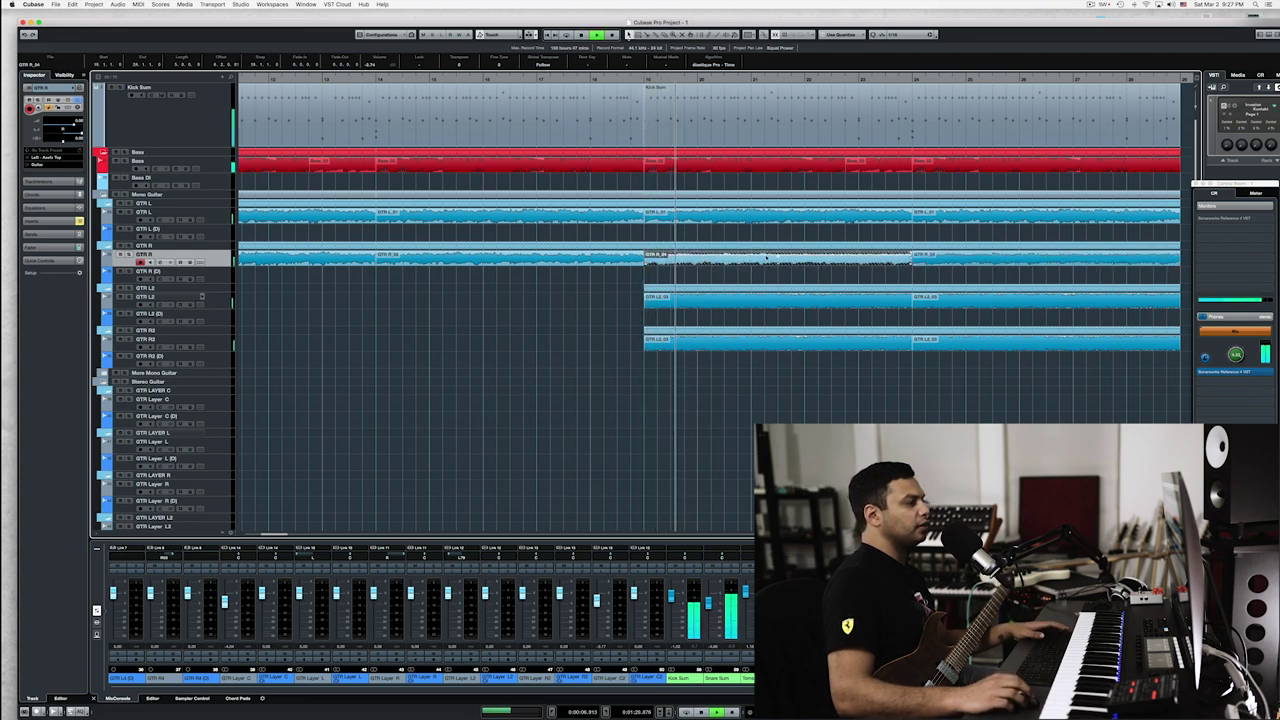
pyautogui.hscroll(5, 736, 251)
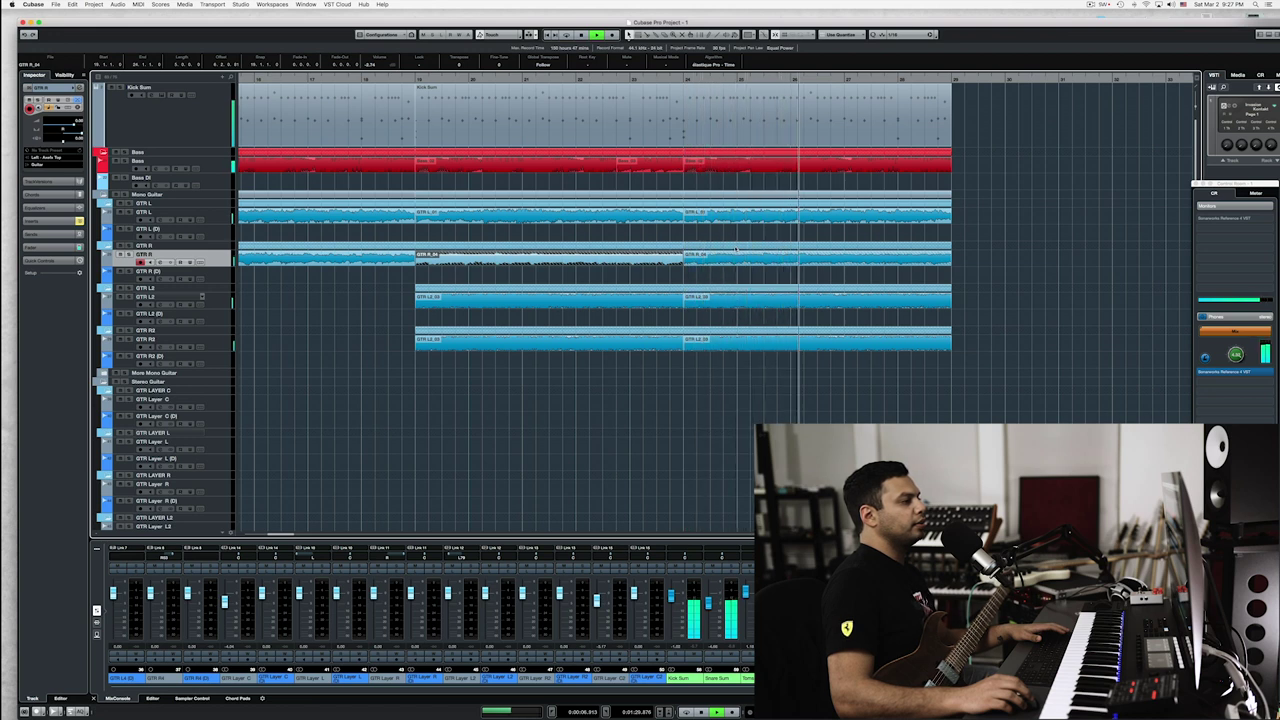
pyautogui.press('space')
# Open the Kick Sum part starting at bar 19 in the Drum Editor and delete its hi-hat, Pedal Chick and bar 24 crash notes
pyautogui.click(738, 125)
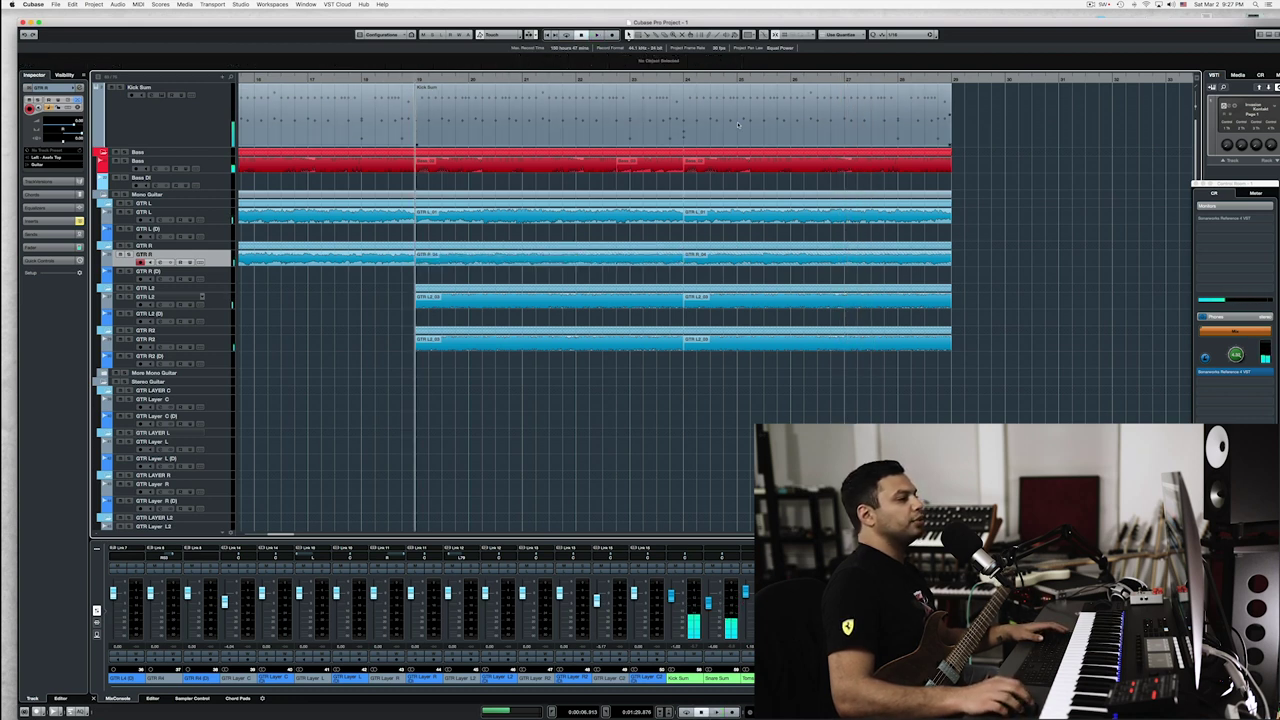
pyautogui.doubleClick(738, 124)
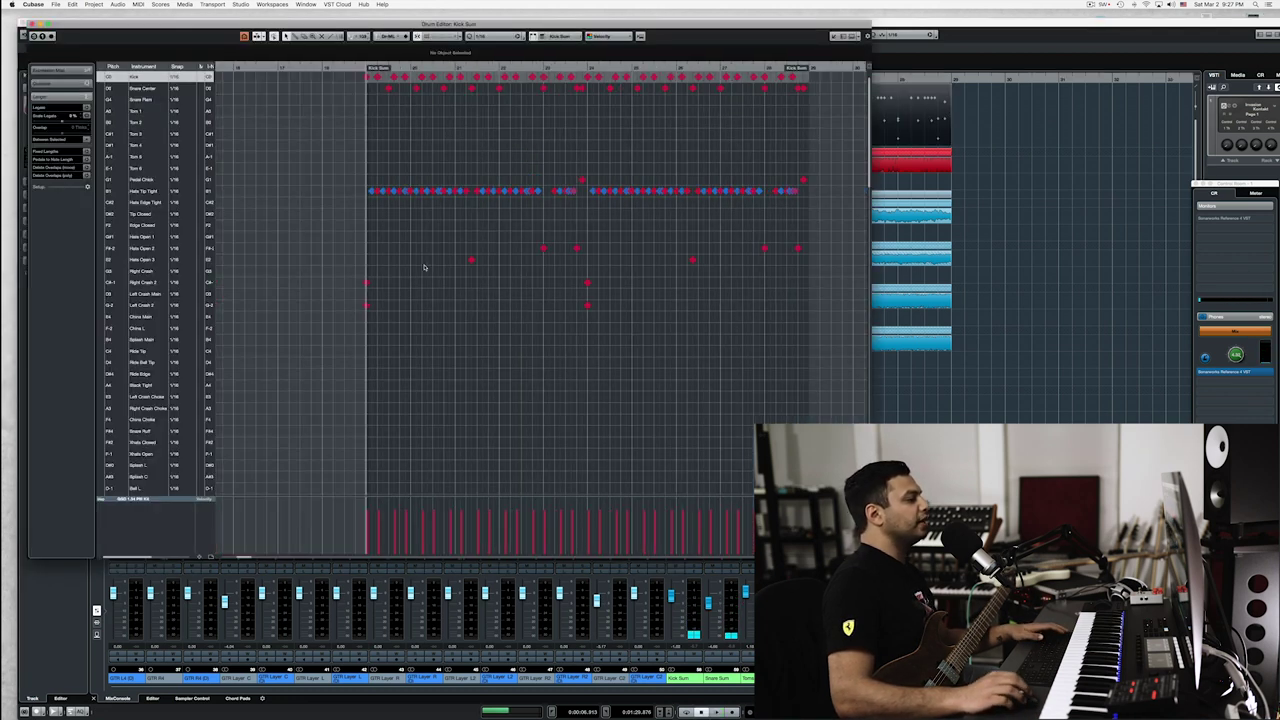
pyautogui.moveTo(362, 230); pyautogui.dragTo(840, 175)
pyautogui.press('Delete')
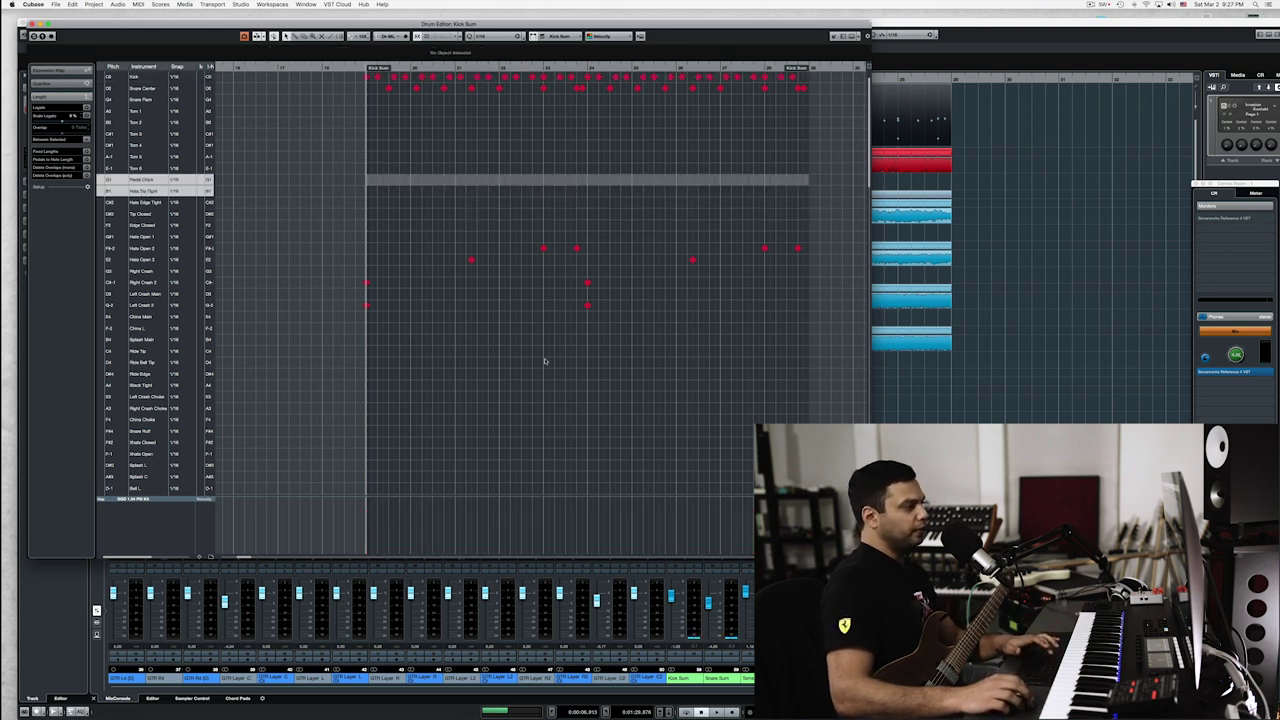
pyautogui.hscroll(2, 579, 271)
pyautogui.moveTo(390, 290); pyautogui.dragTo(770, 240)
pyautogui.press('Delete')
pyautogui.click(519, 305)
pyautogui.press('Delete')
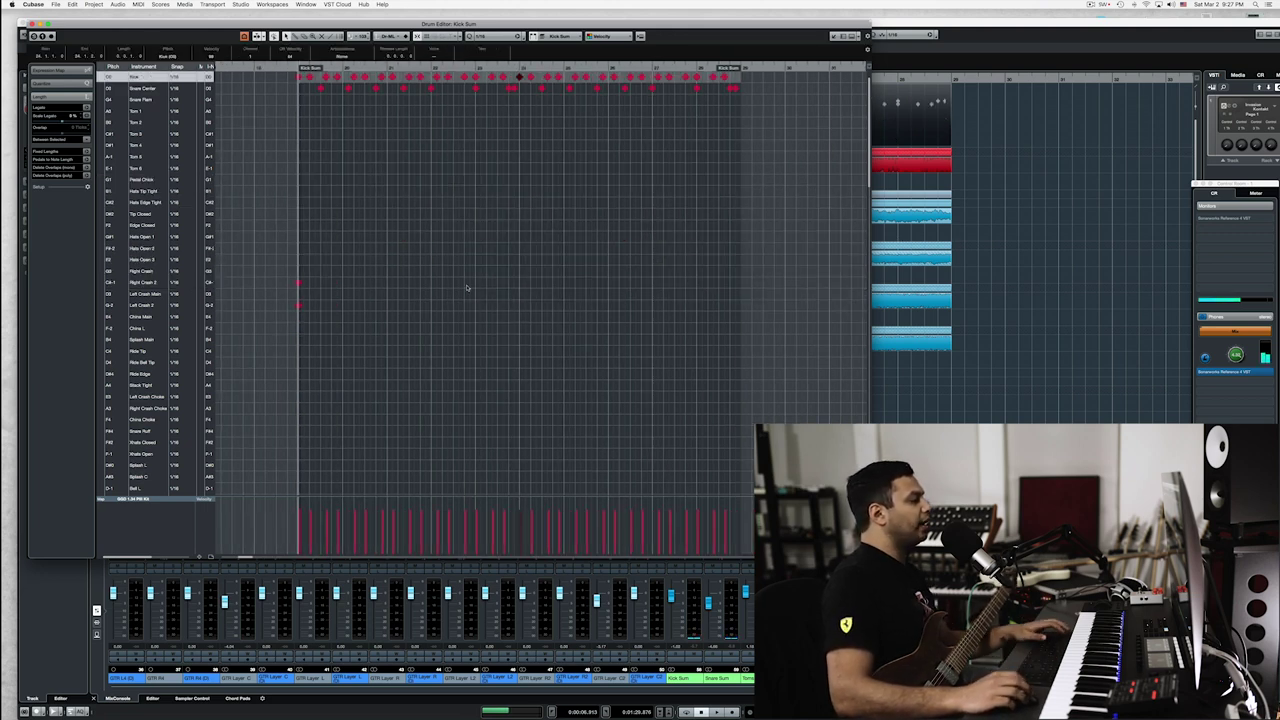
# Draw quarter-note Left Crash 2 hits from beat 2 of bar 19 to the end of bar 22 and audition them
pyautogui.scroll(3, 290, 292)
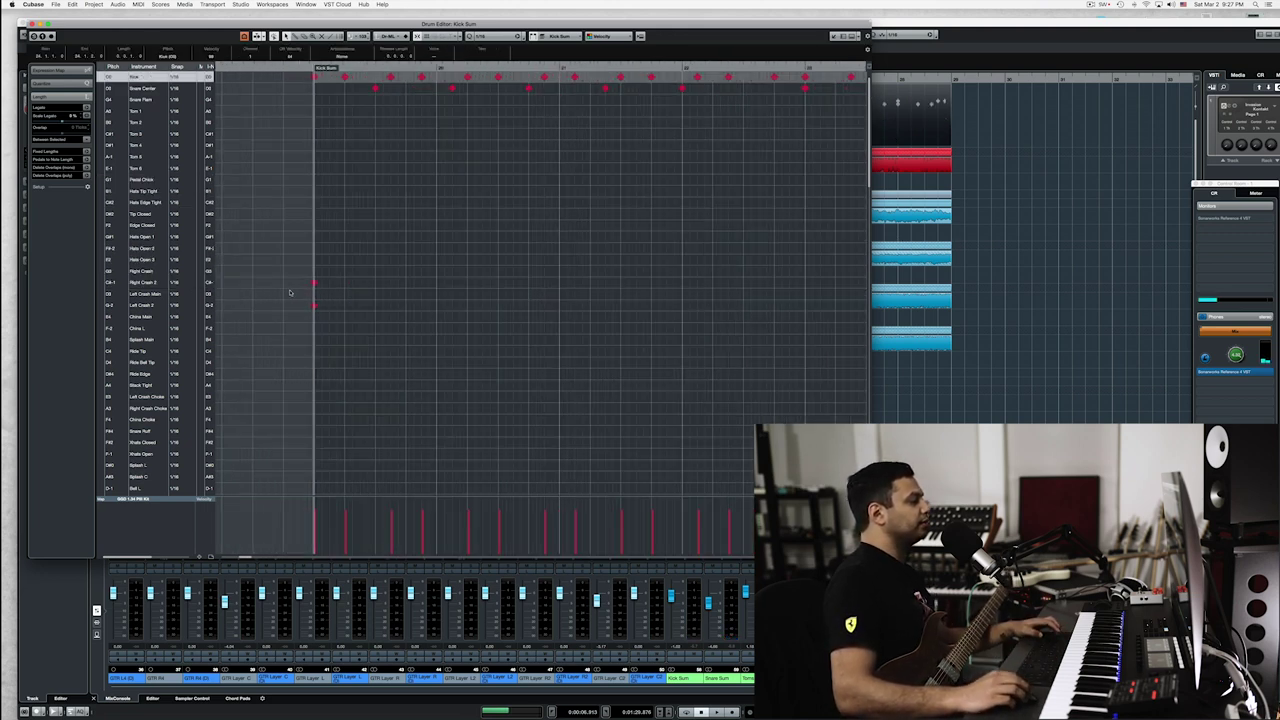
pyautogui.click(346, 306)
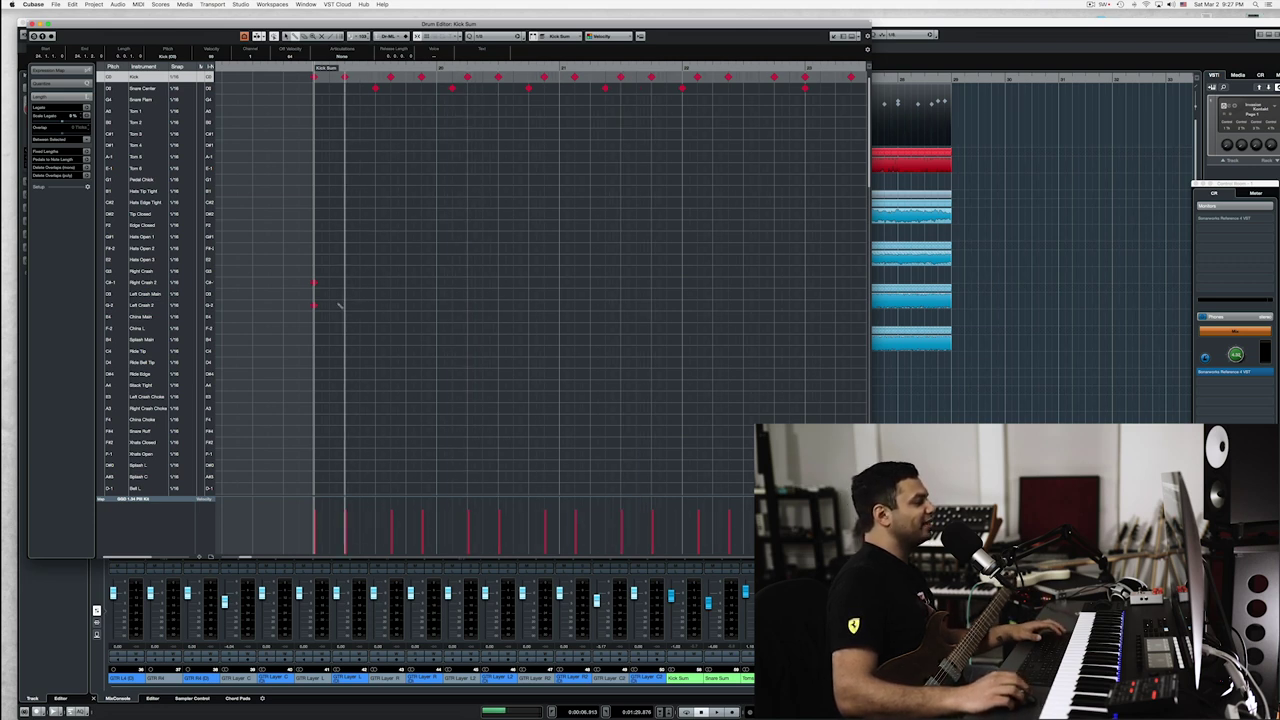
pyautogui.moveTo(339, 306); pyautogui.dragTo(773, 306)
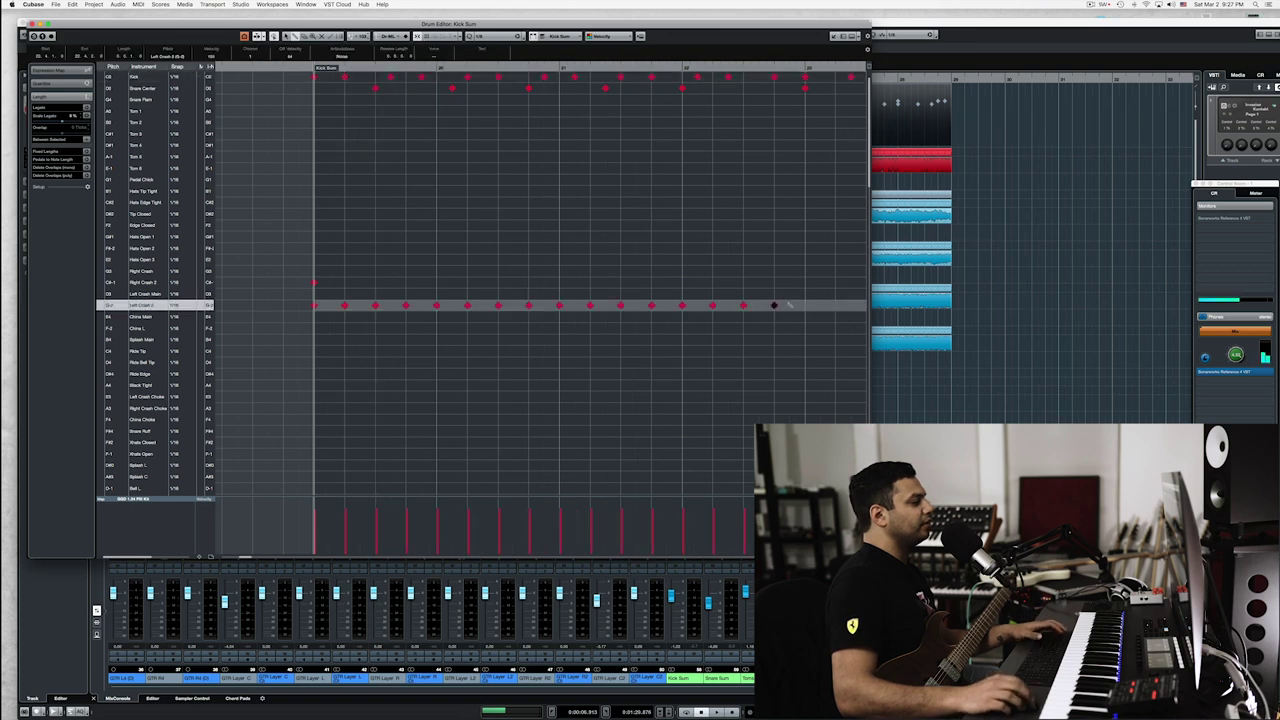
pyautogui.press('space')
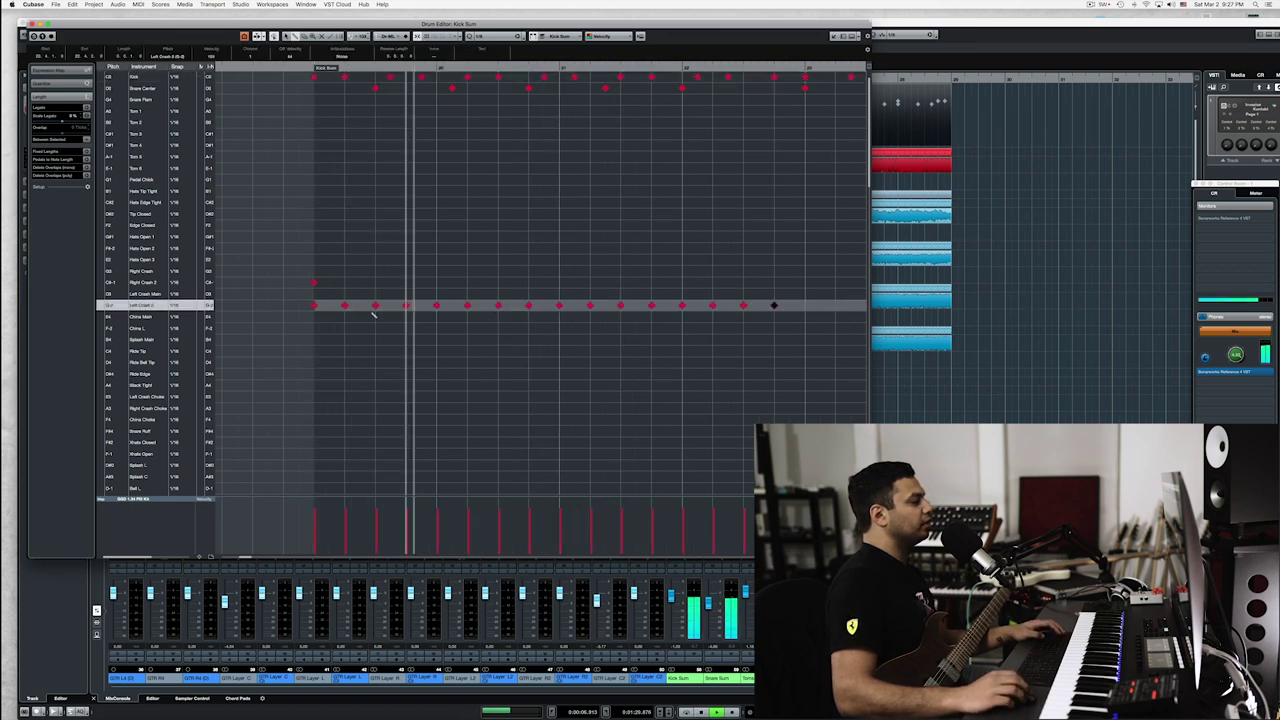
pyautogui.press('space')
# Transpose the added crash hits up to the Right Crash lane, auditioning them on Right Crash 2 on the way
pyautogui.click(826, 244)
pyautogui.press('Up')
pyautogui.press('space')
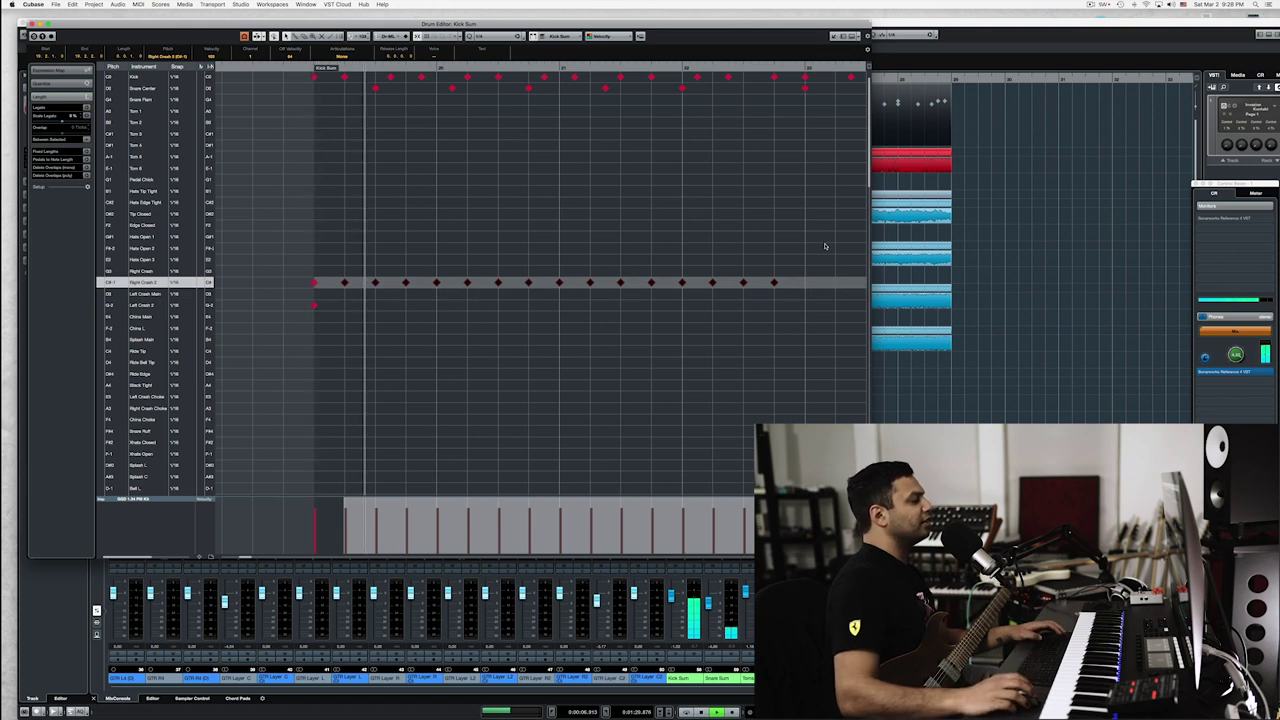
pyautogui.press('Up')
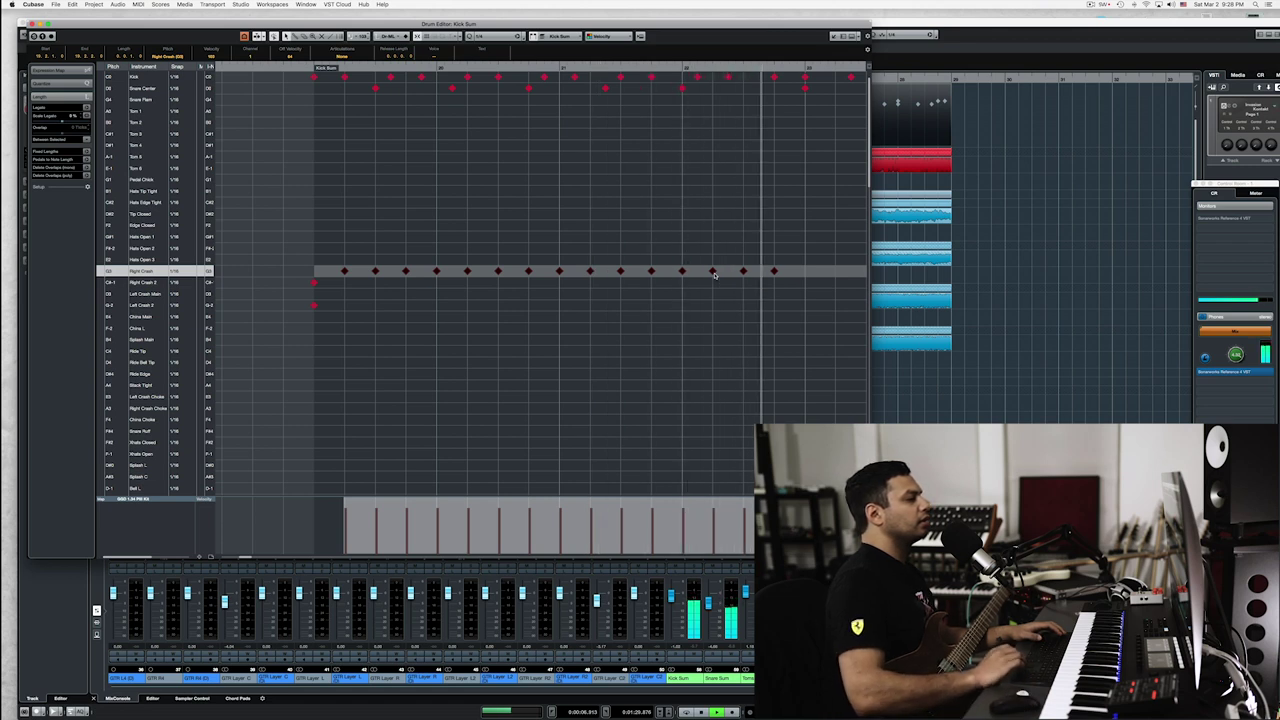
pyautogui.press('space')
# Select all Kick and Snare Center notes of the part and play it back from bar 19
pyautogui.scroll(-6, 523, 173)
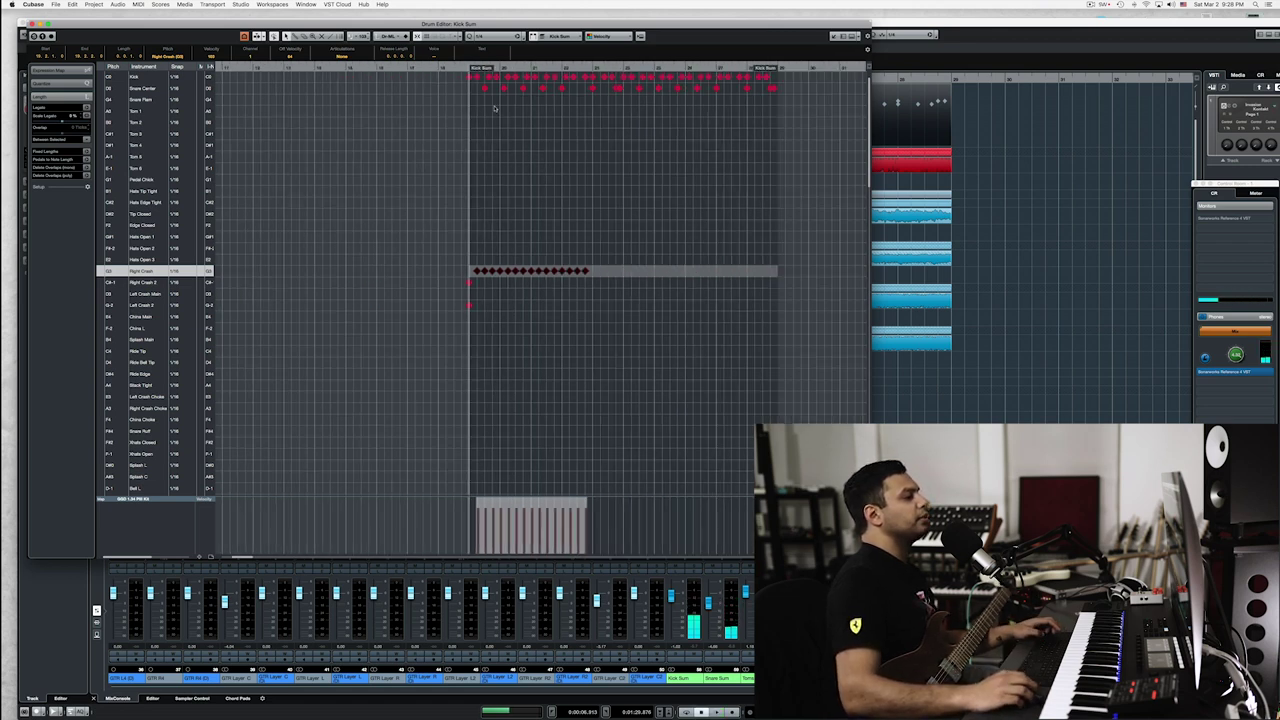
pyautogui.moveTo(458, 104); pyautogui.dragTo(866, 66)
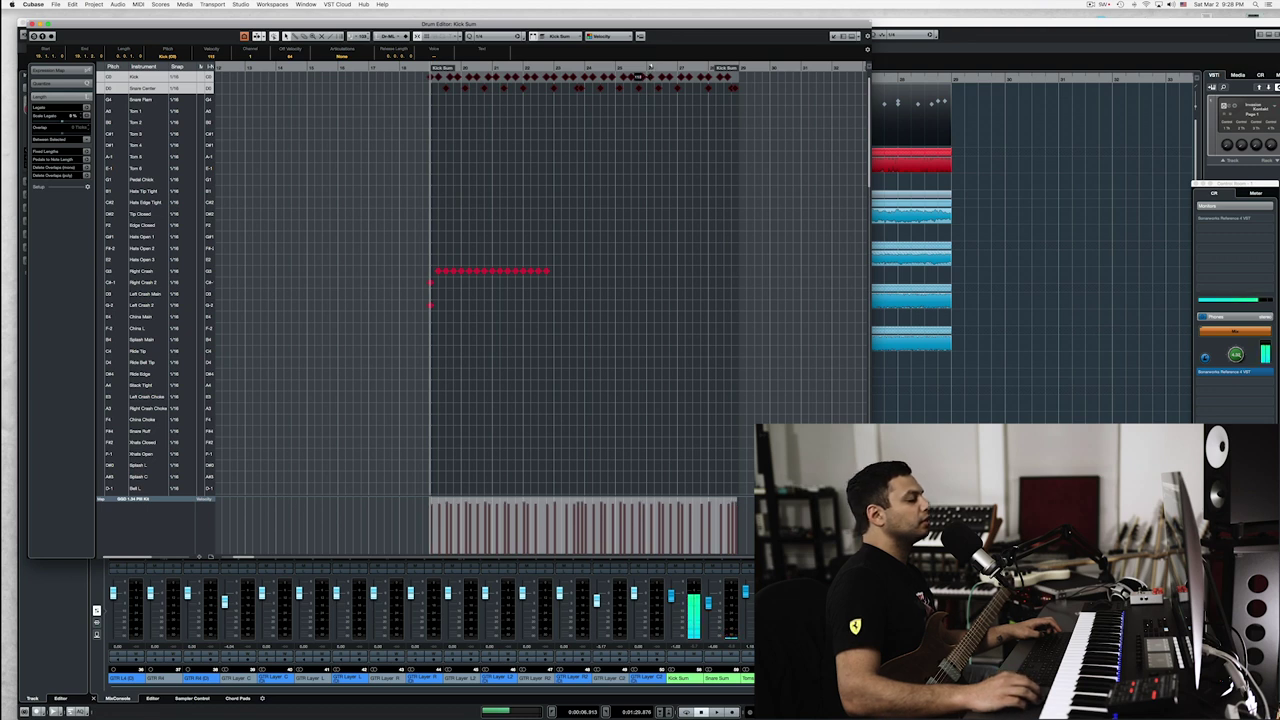
pyautogui.press('space')
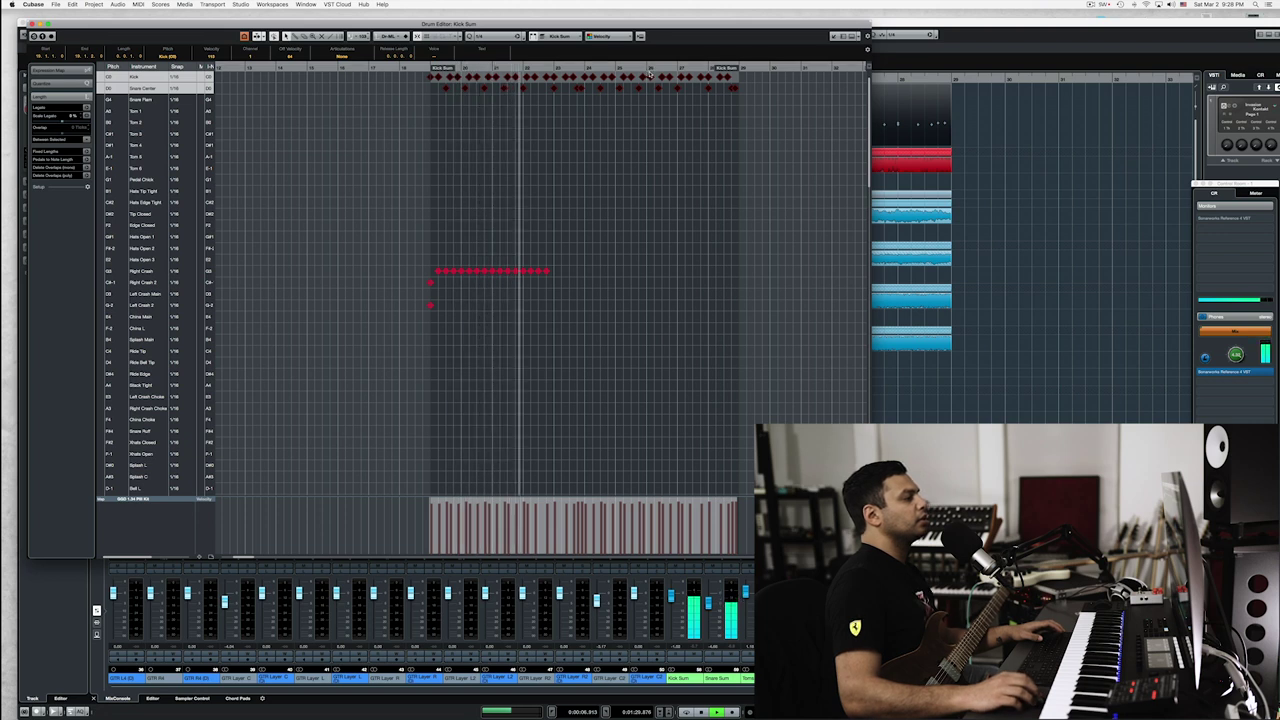
# Replace the Right Crash note on beat 3 of bar 21 with stacked Right Crash 2 and Left Crash 2 hits
pyautogui.press('h')
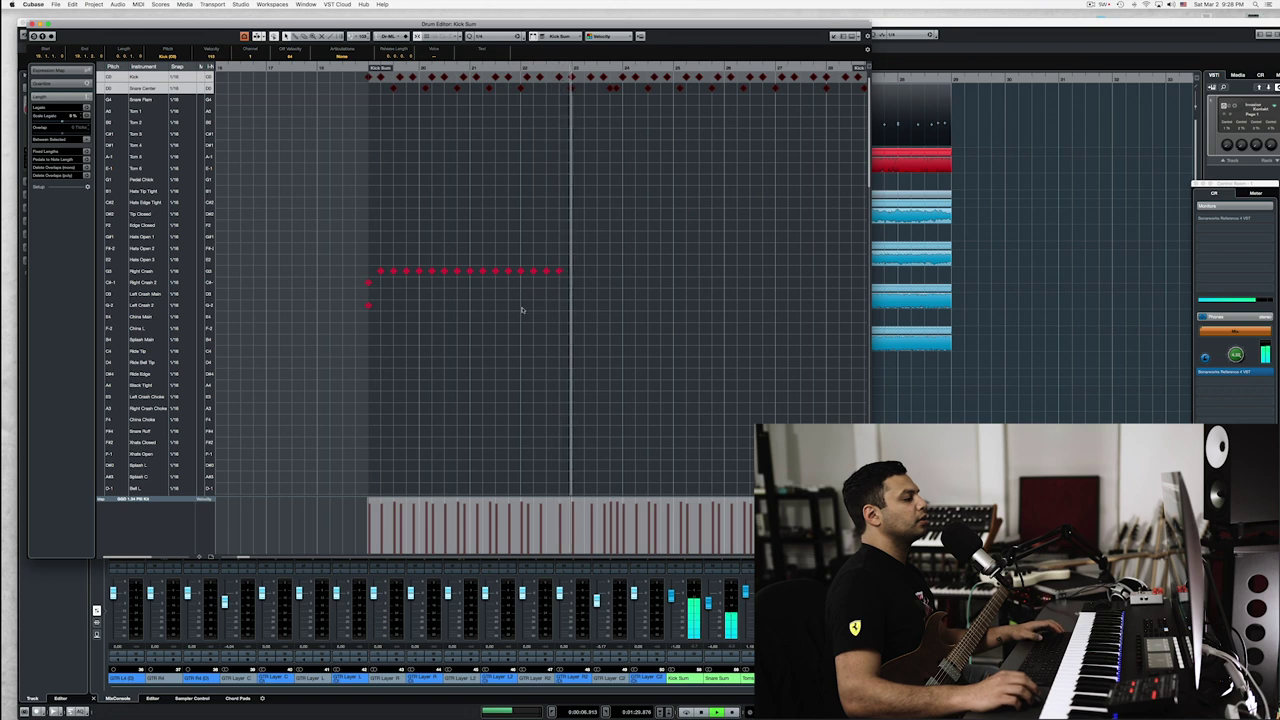
pyautogui.press('h')
pyautogui.press('h')
pyautogui.rightClick(446, 294)
pyautogui.click(447, 294)
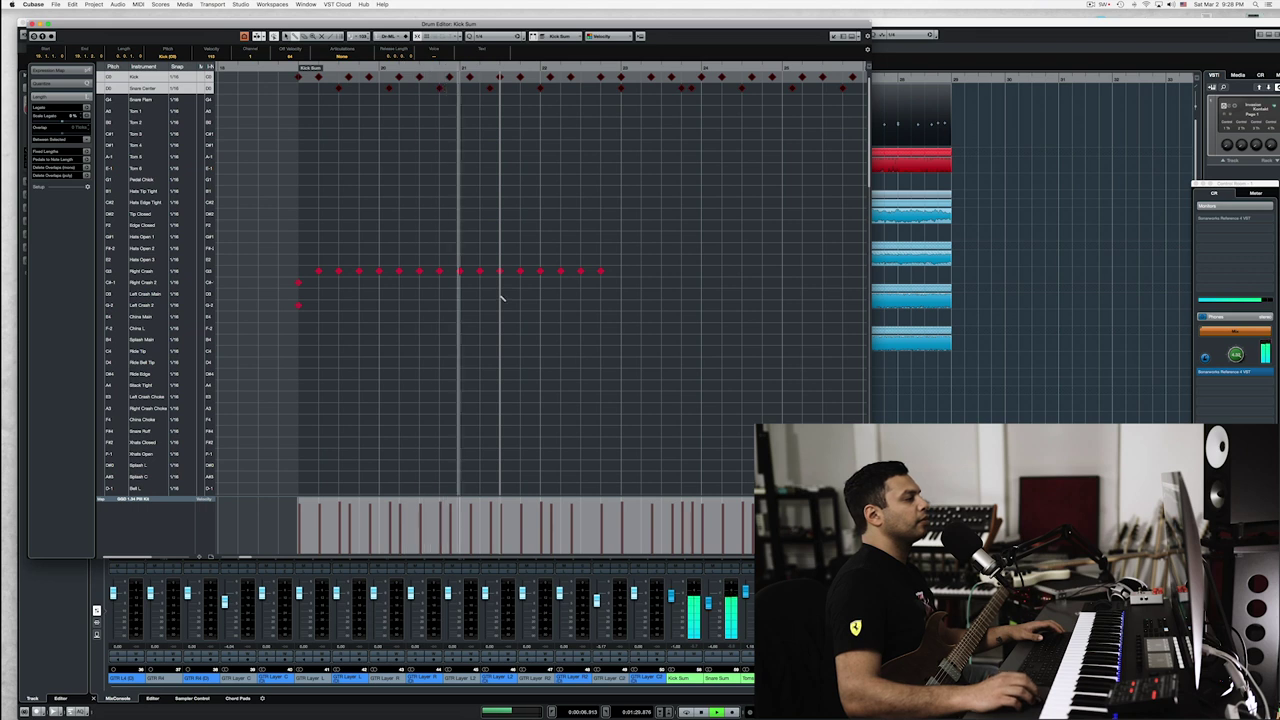
pyautogui.click(501, 273)
pyautogui.press('space')
pyautogui.click(500, 283)
pyautogui.click(500, 305)
# Move the remaining Right Crash notes to Right Crash 2, extend the quarter-note hits to beat 3 of bar 25, and audition them
pyautogui.moveTo(512, 264); pyautogui.dragTo(598, 285)
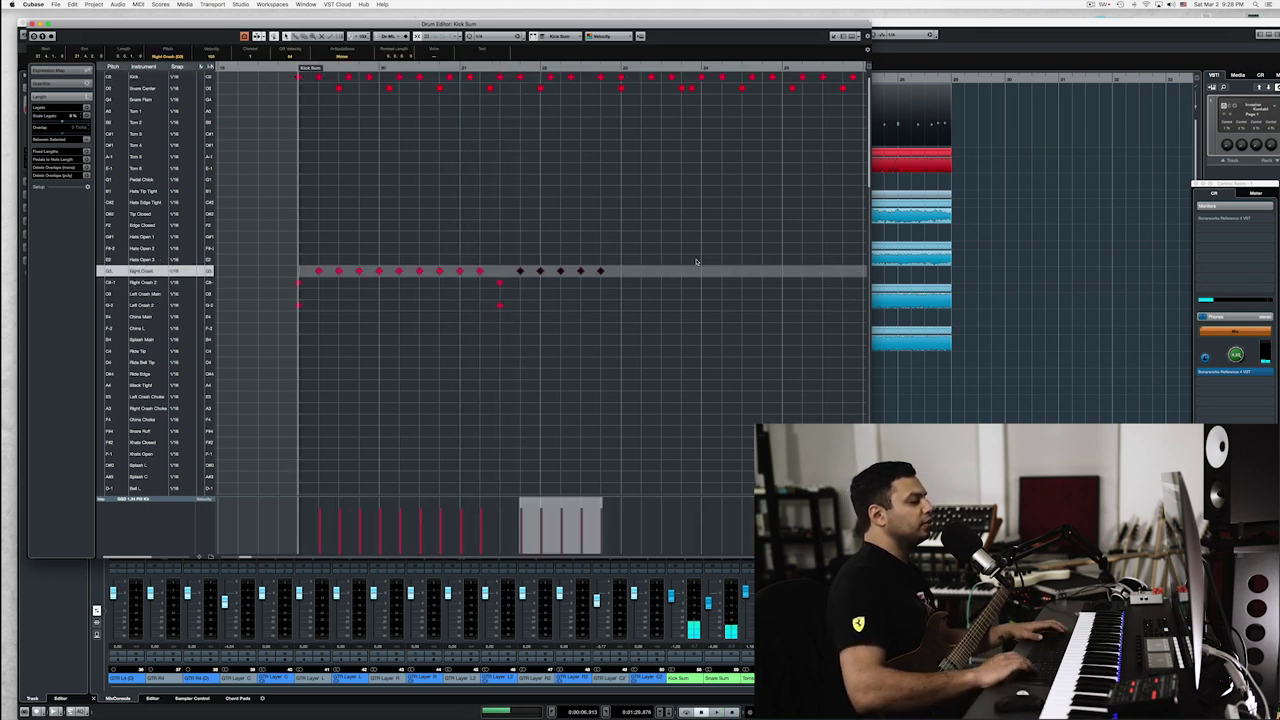
pyautogui.press('Down')
pyautogui.click(647, 280)
pyautogui.moveTo(620, 283); pyautogui.dragTo(823, 284)
pyautogui.press('space')
pyautogui.press('g')
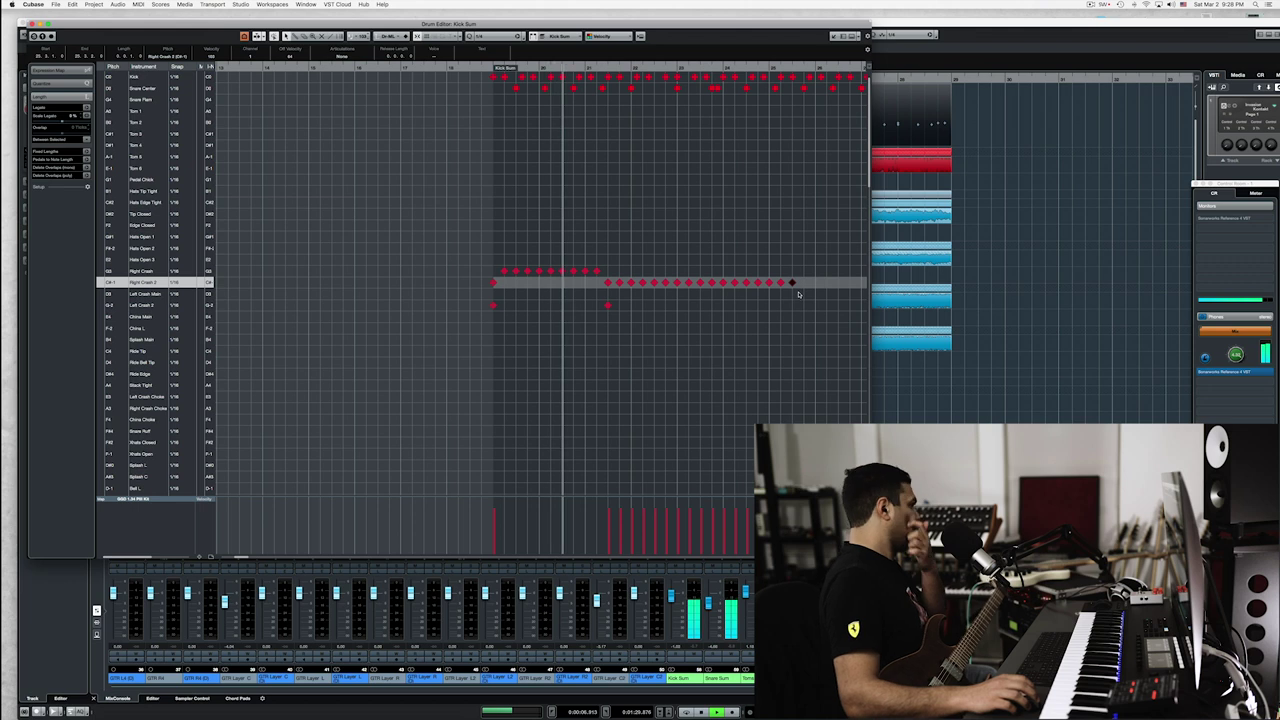
# Add a Left Crash 2 hit on beat 4 of bar 22 and erase the Right Crash 2 notes from bar 24 onward
pyautogui.press('space')
pyautogui.click(665, 305)
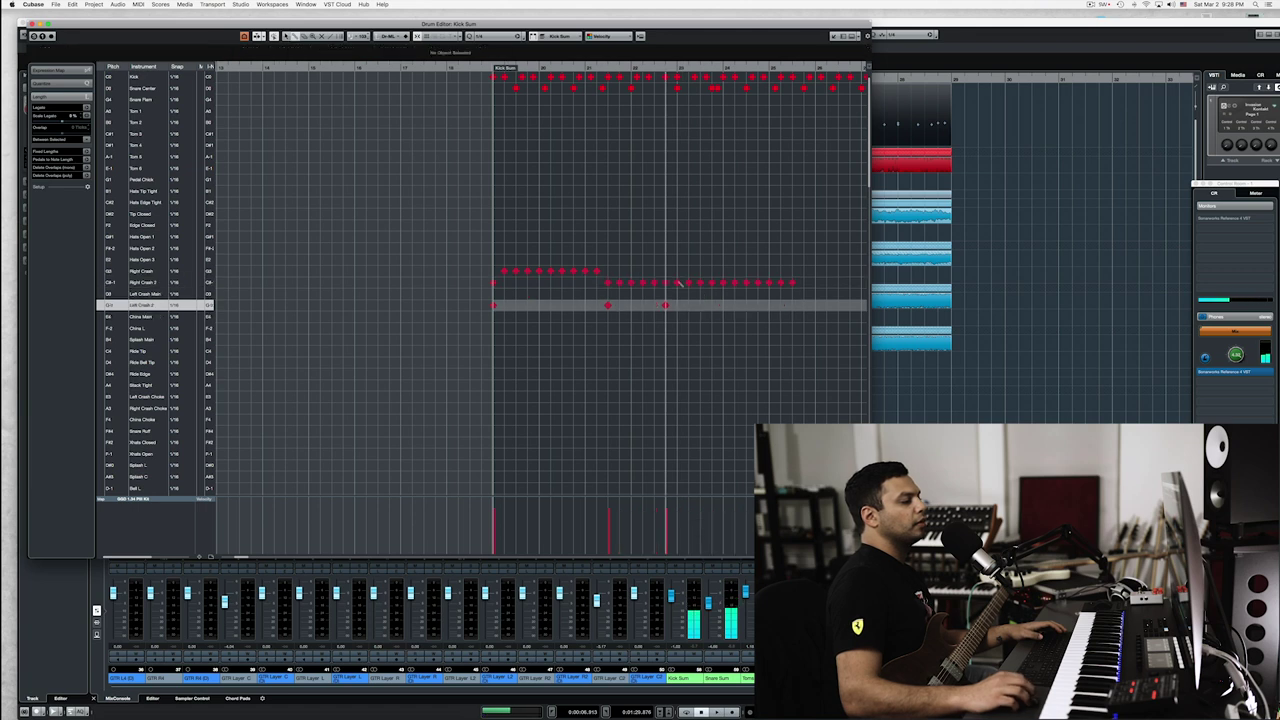
pyautogui.click(665, 70)
pyautogui.press('space')
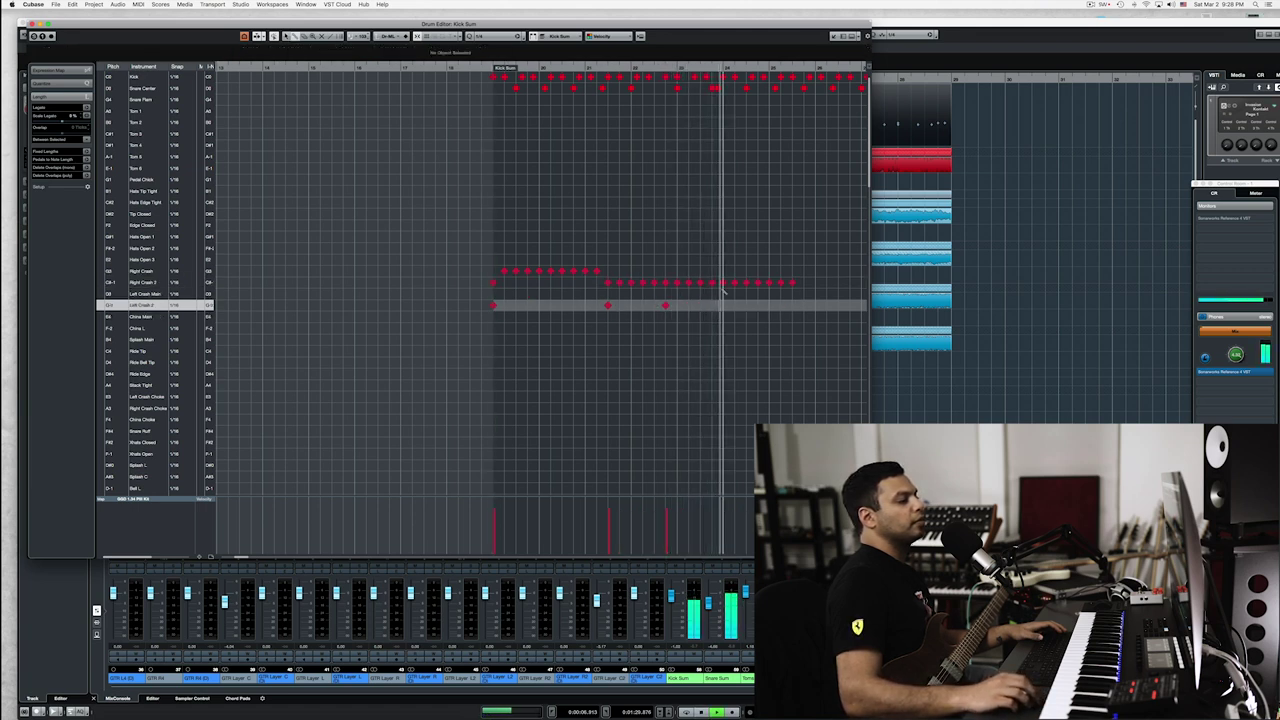
pyautogui.press('space')
pyautogui.moveTo(724, 283); pyautogui.dragTo(815, 282)
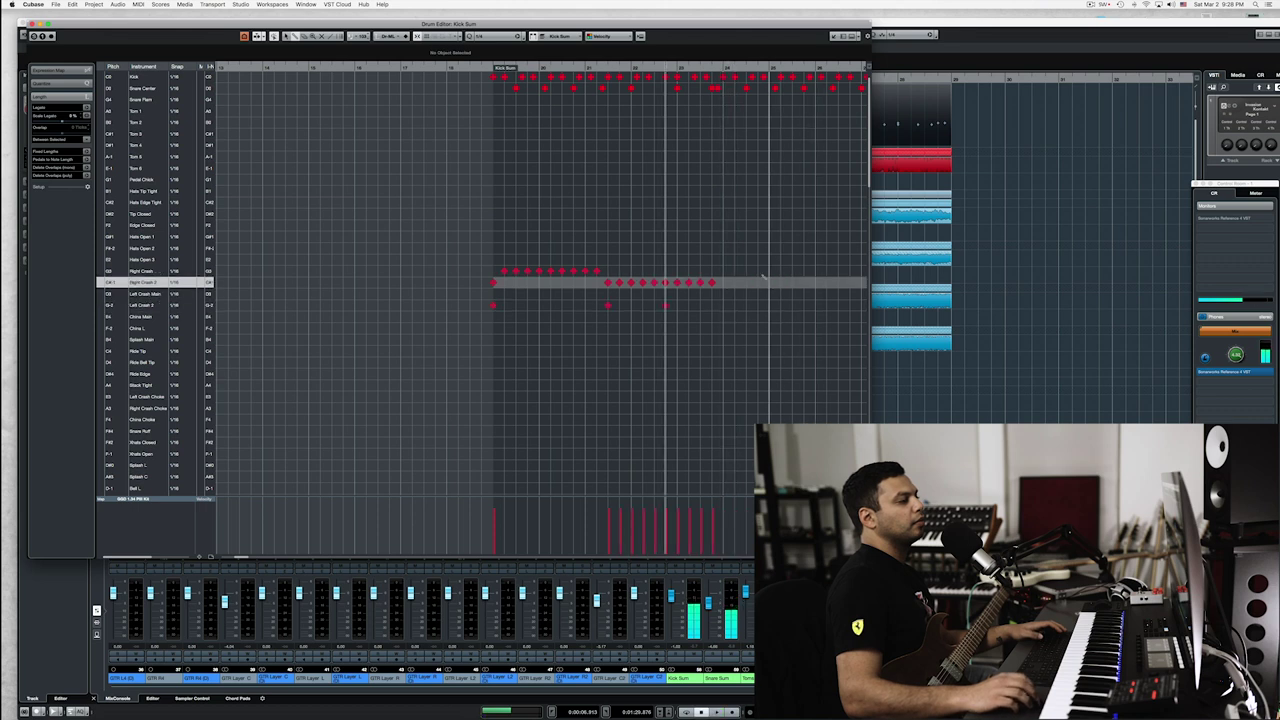
# Move the last Right Crash 2 note of bar 23 to China Main, an eighth note earlier, and audition it
pyautogui.scroll(3, 712, 283)
pyautogui.click(710, 283)
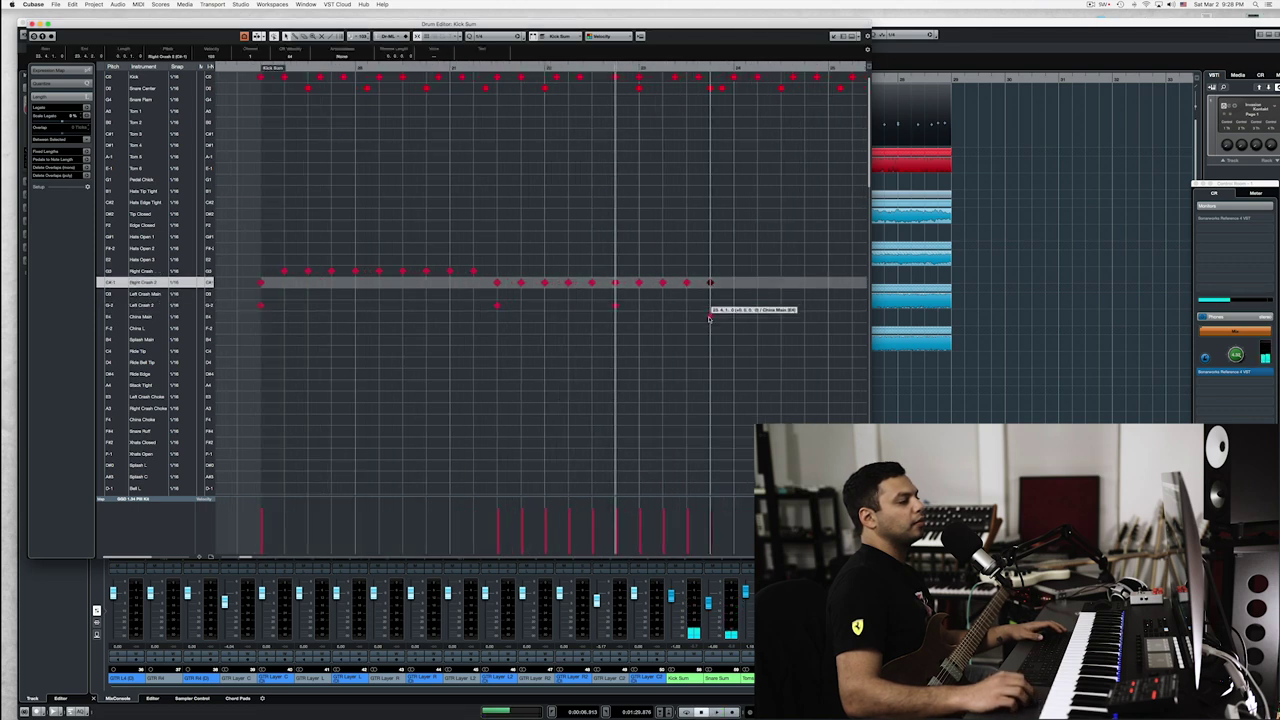
pyautogui.click(714, 316)
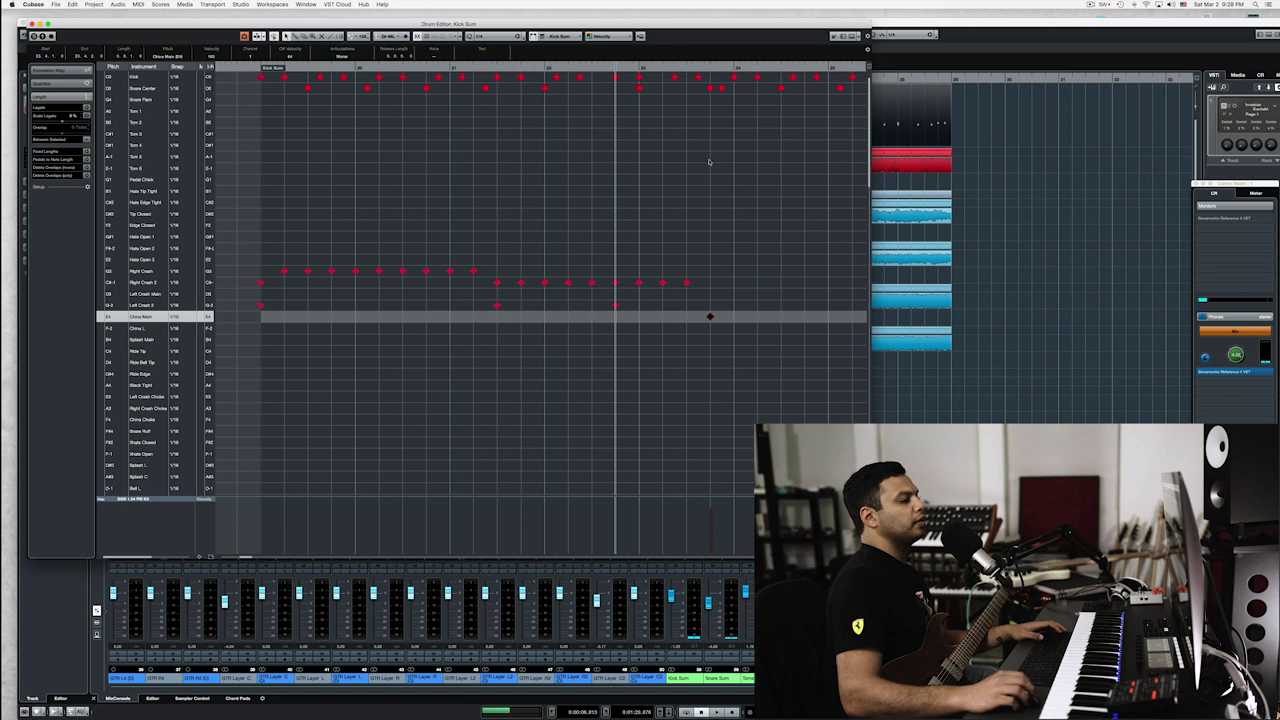
pyautogui.scroll(2, 686, 224)
pyautogui.moveTo(723, 317); pyautogui.dragTo(705, 317)
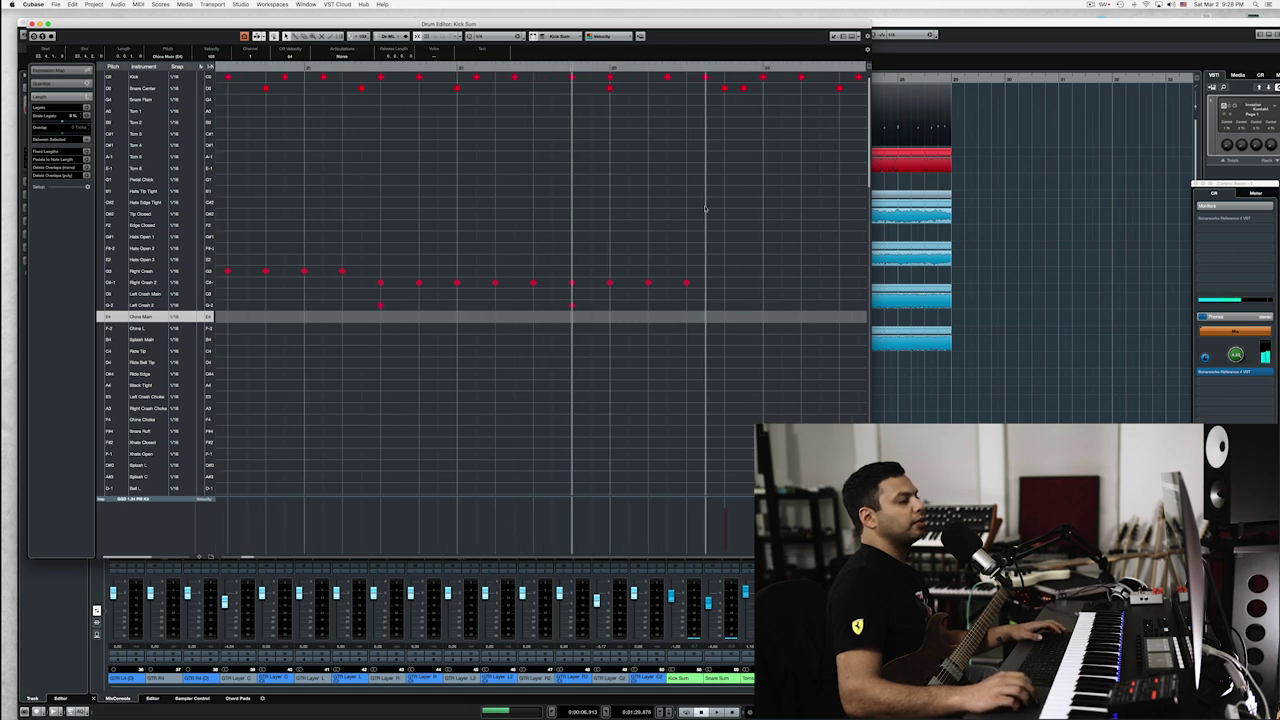
pyautogui.click(609, 67)
pyautogui.press('space')
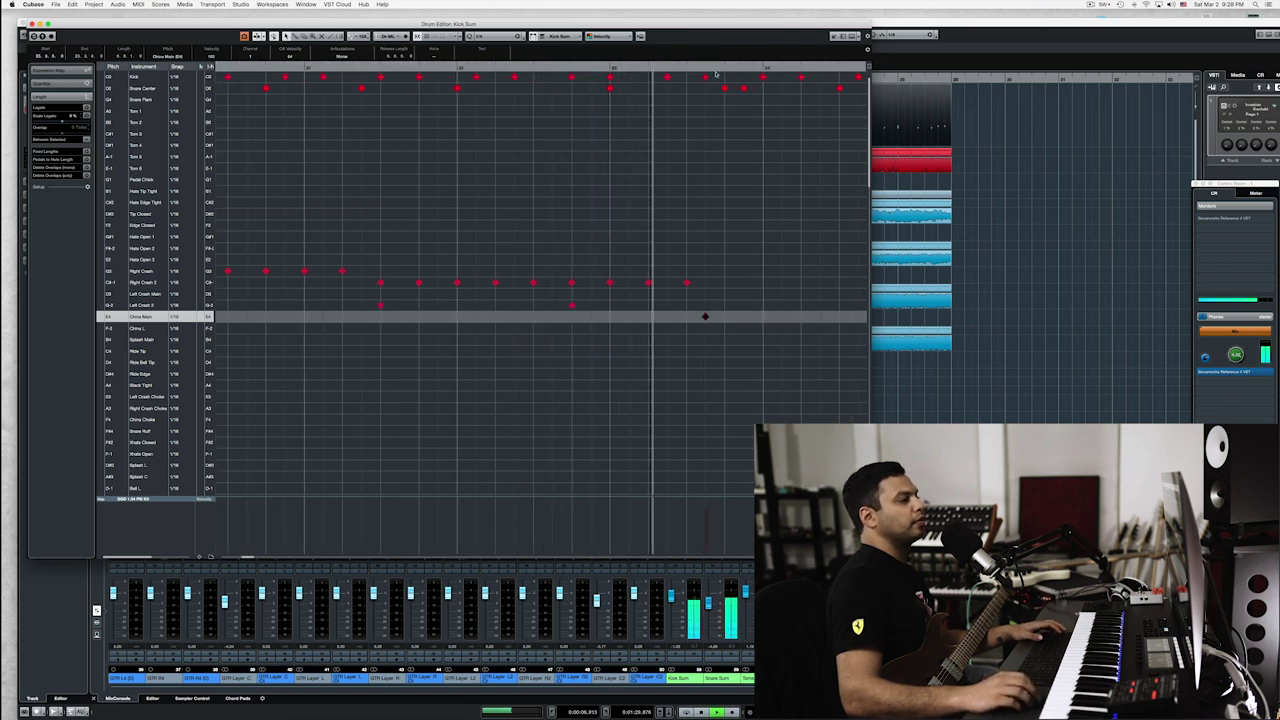
pyautogui.press('space')
# Replace the Snare Center note on beat 4 of bar 23 with a Snare Flam and audition it
pyautogui.click(722, 94)
pyautogui.click(726, 101)
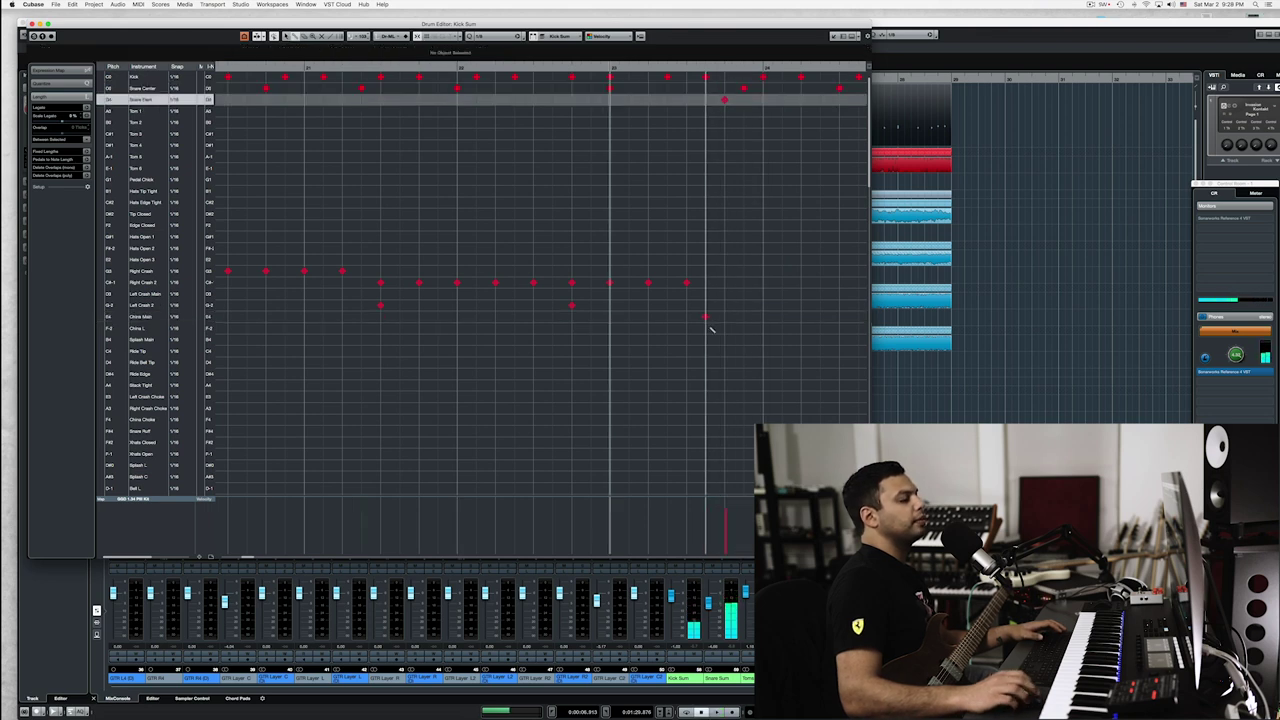
pyautogui.press('space')
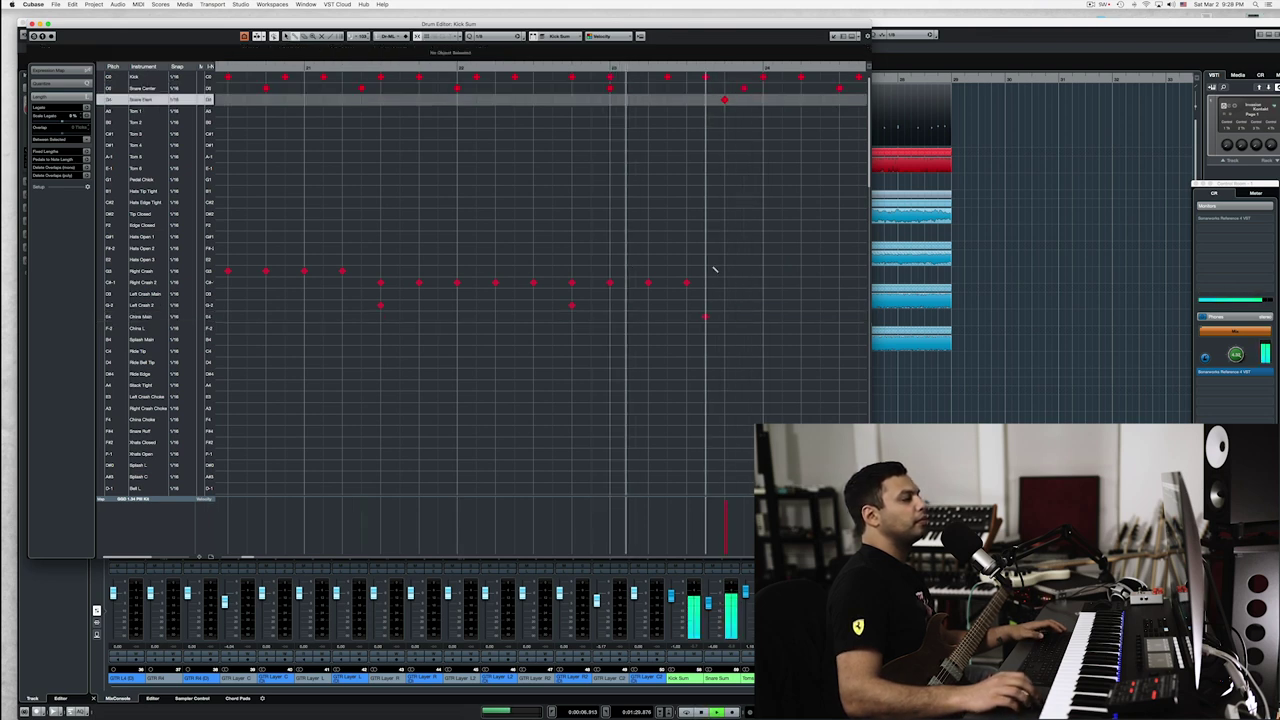
pyautogui.press('space')
# Copy all crash and China notes from bars 19 to 23, paste them at bar 24, and play the section back
pyautogui.hscroll(-3, 690, 275)
pyautogui.scroll(-3, 683, 277)
pyautogui.rightClick(683, 276)
pyautogui.moveTo(830, 250); pyautogui.dragTo(489, 358)
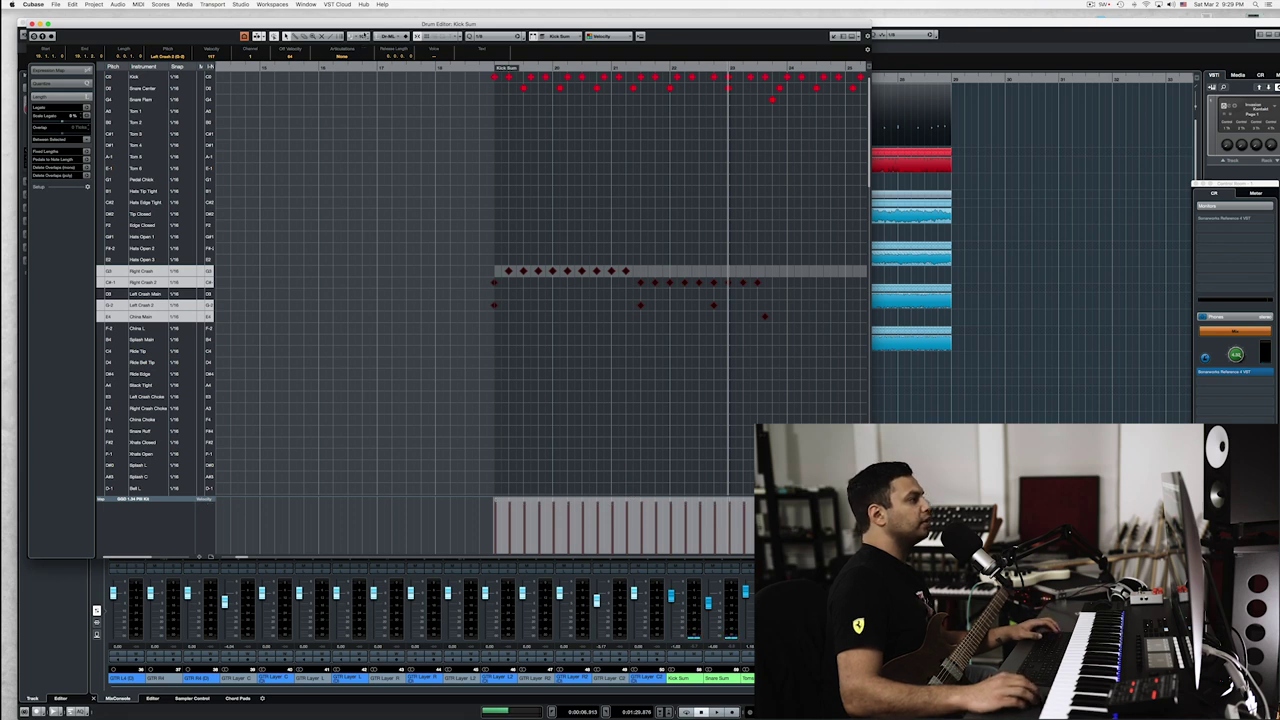
pyautogui.moveTo(468, 342); pyautogui.dragTo(834, 219)
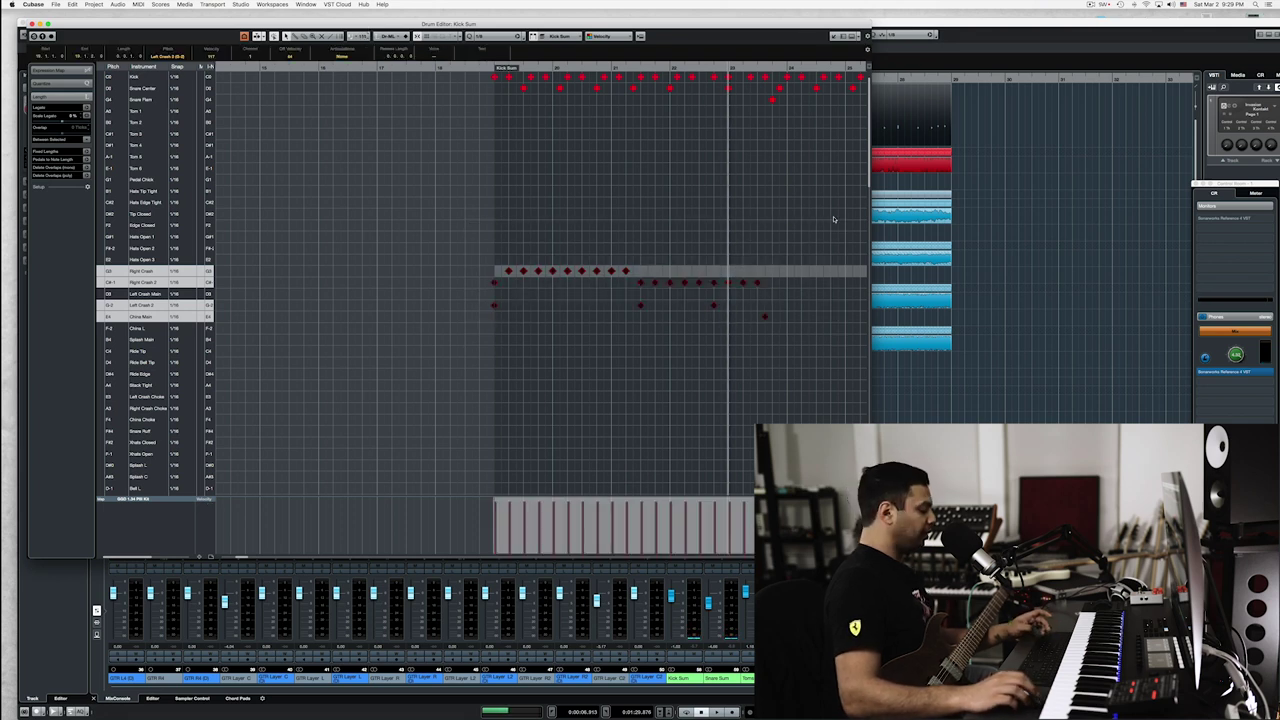
pyautogui.click(788, 67)
pyautogui.press('super+v')
pyautogui.press('space')
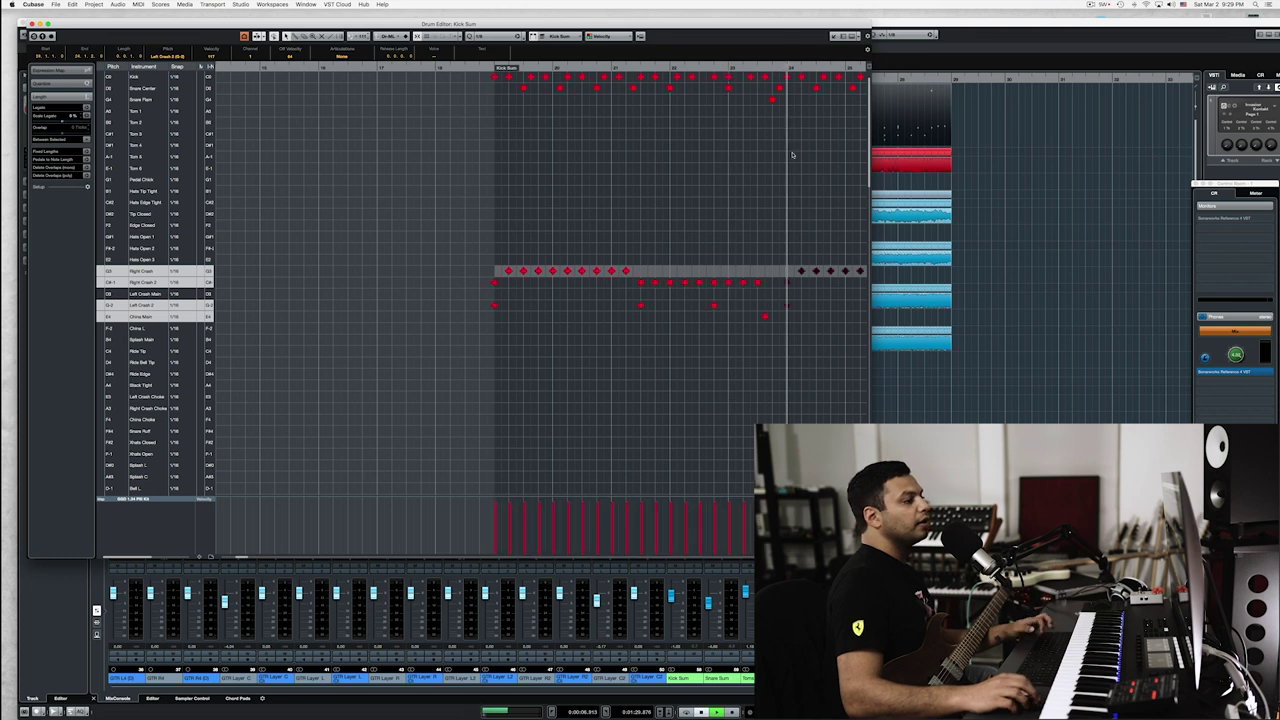
pyautogui.press('g')
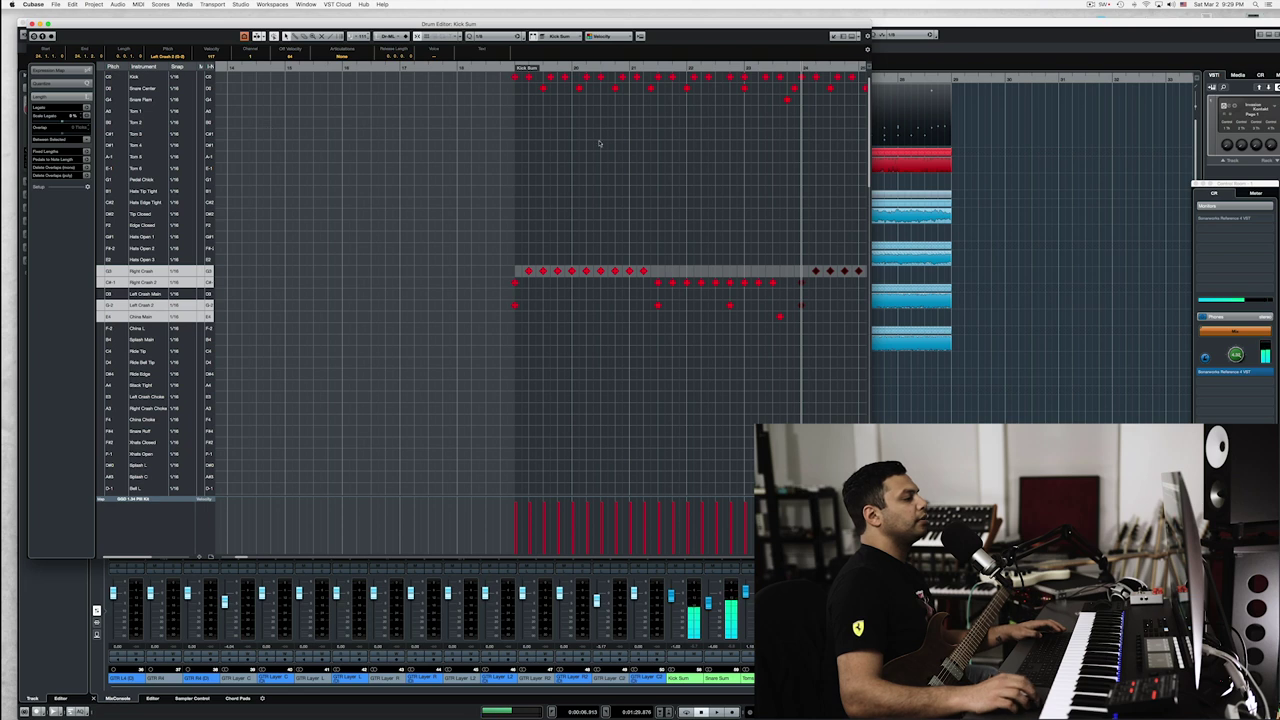
# Replace the China Main note in bar 23 with a Splash C hit, trying China L and Splash Main on the way
pyautogui.click(773, 68)
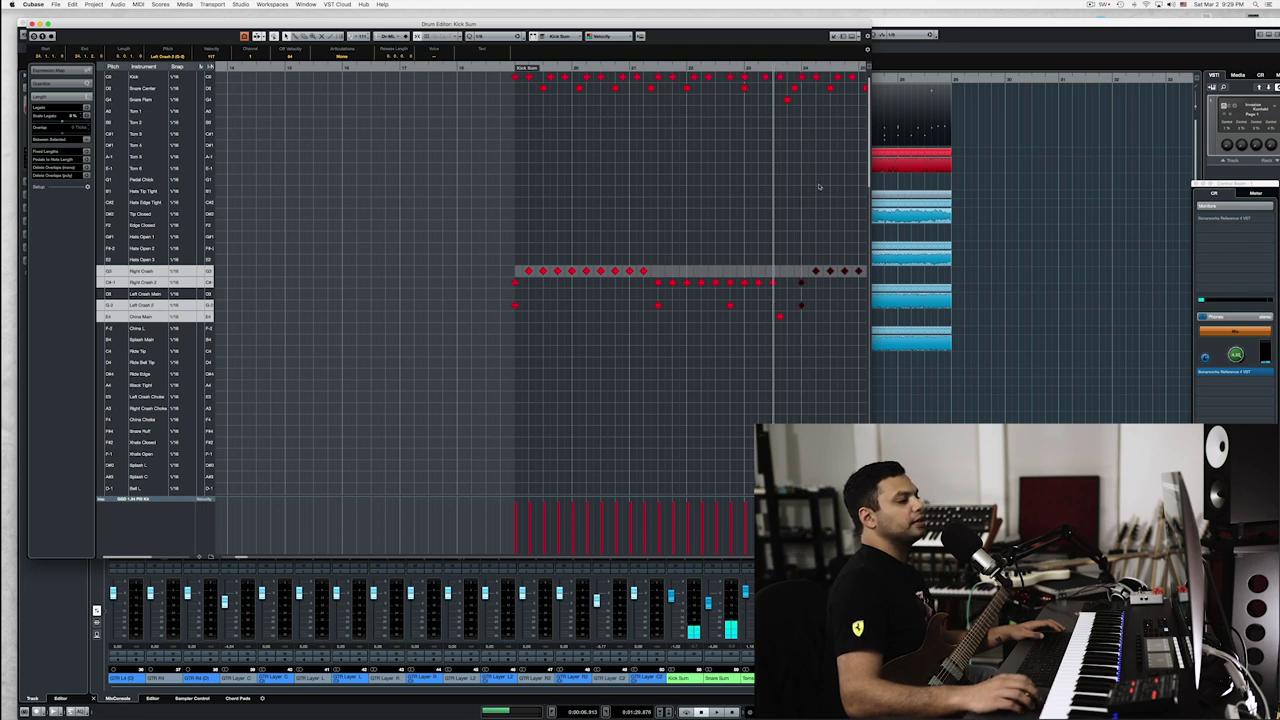
pyautogui.click(780, 318)
pyautogui.press('Delete')
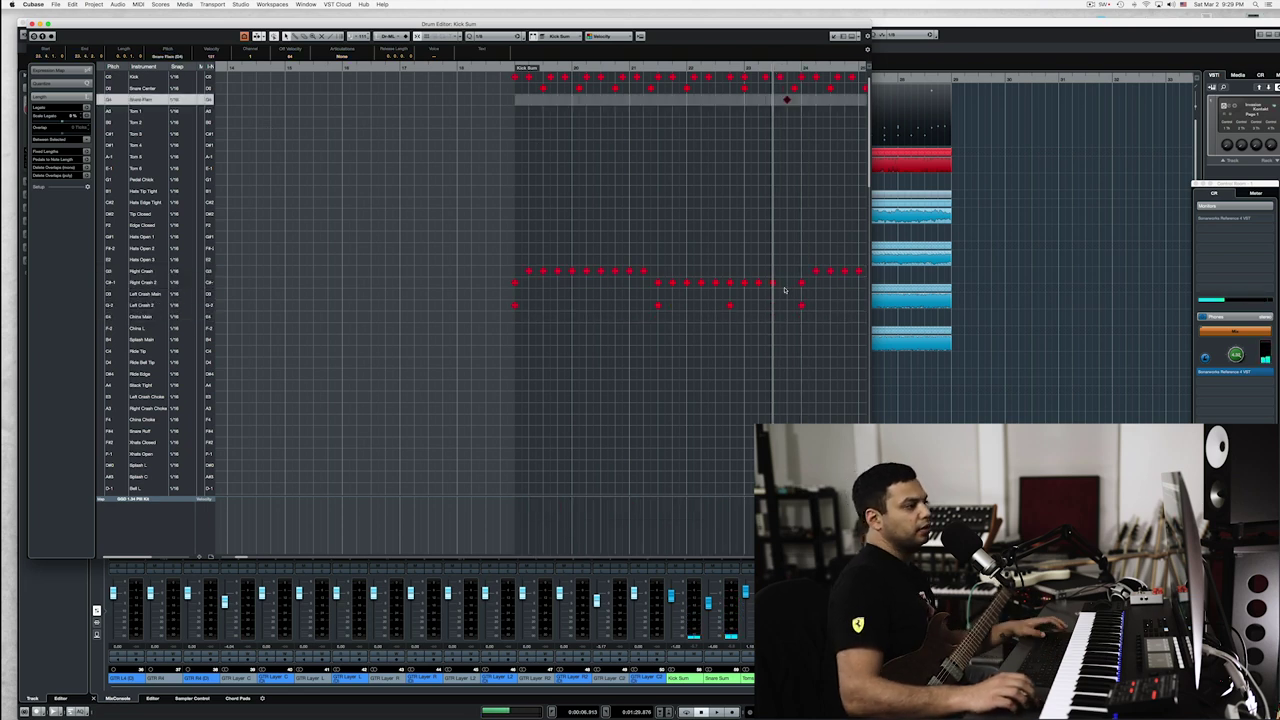
pyautogui.press('h')
pyautogui.rightClick(769, 293)
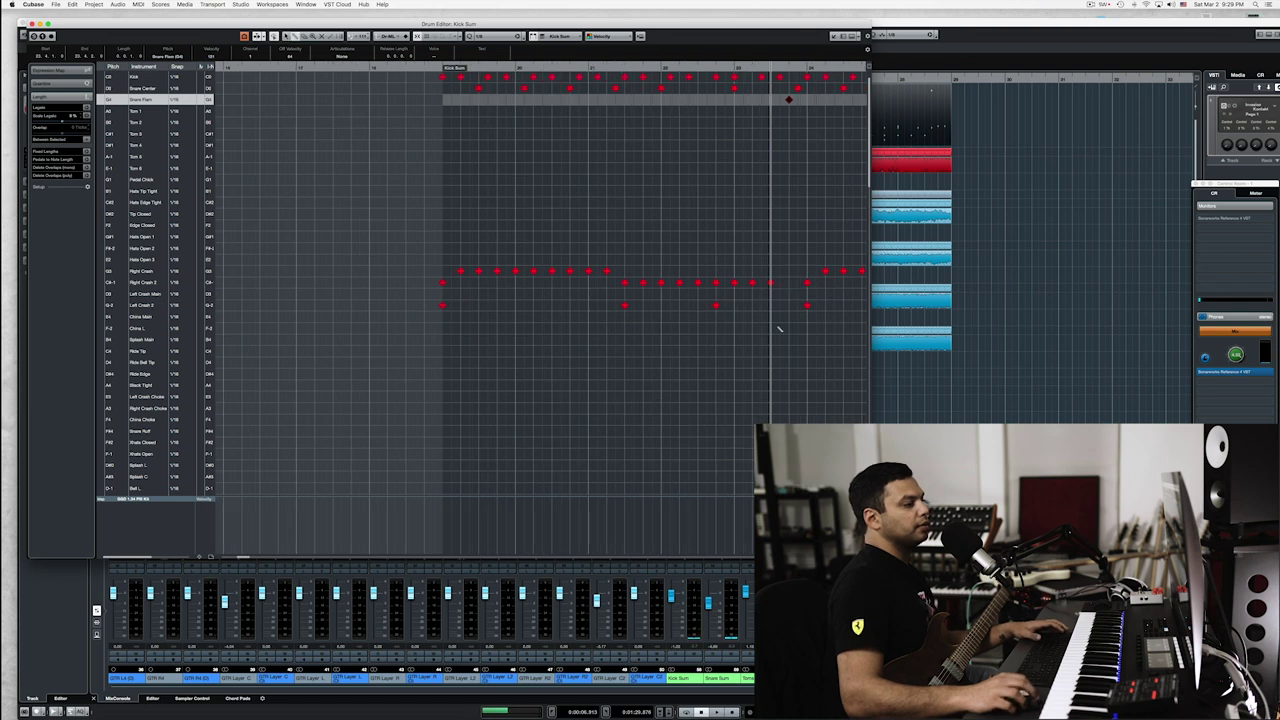
pyautogui.click(780, 328)
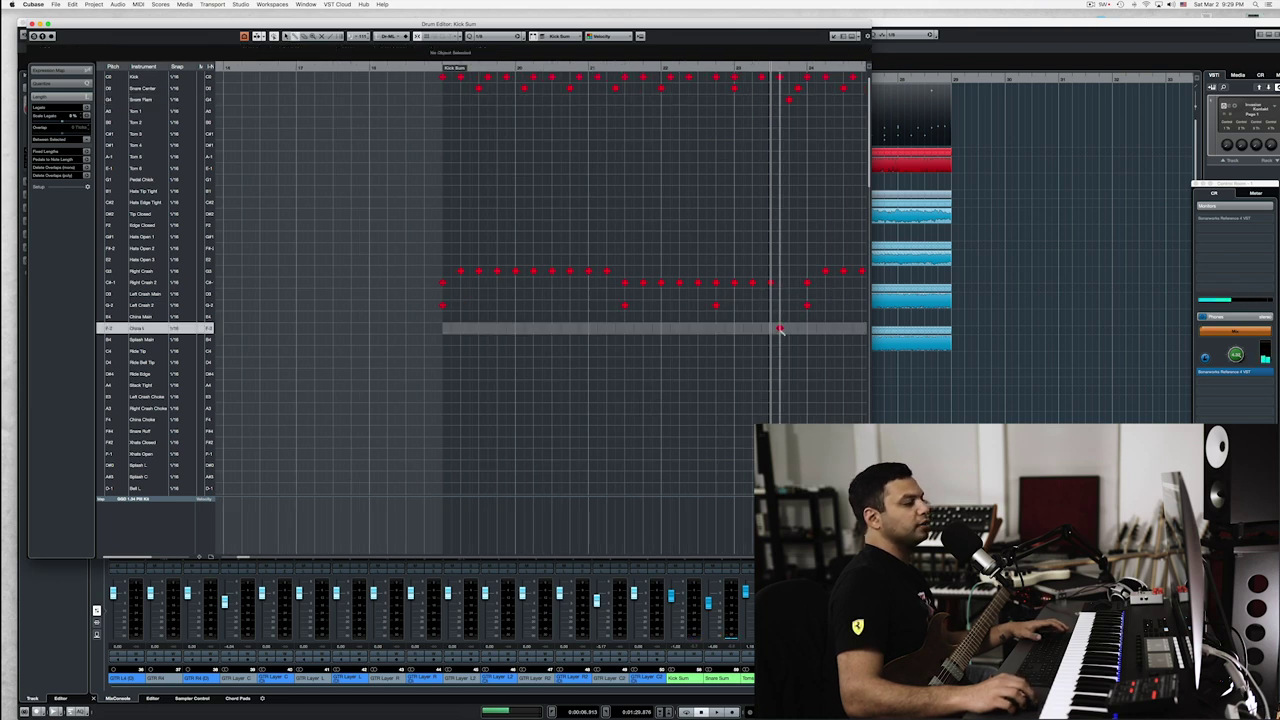
pyautogui.moveTo(780, 329); pyautogui.dragTo(780, 341)
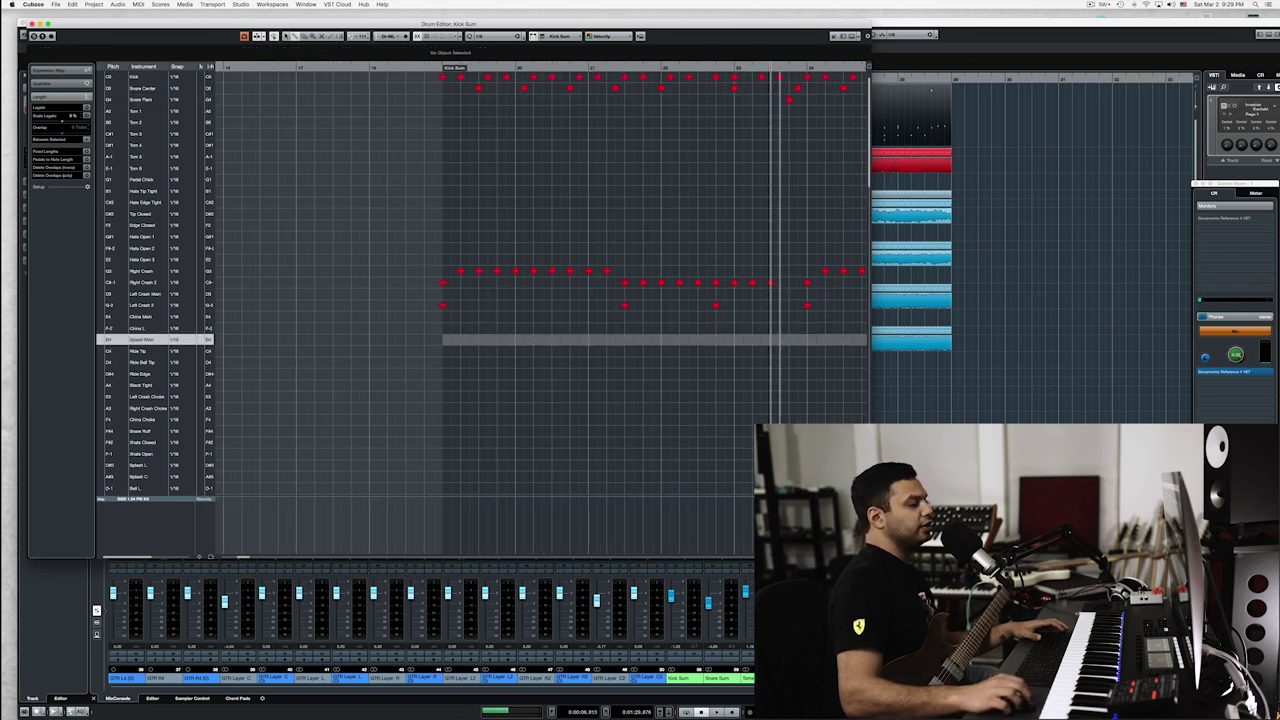
pyautogui.click(780, 476)
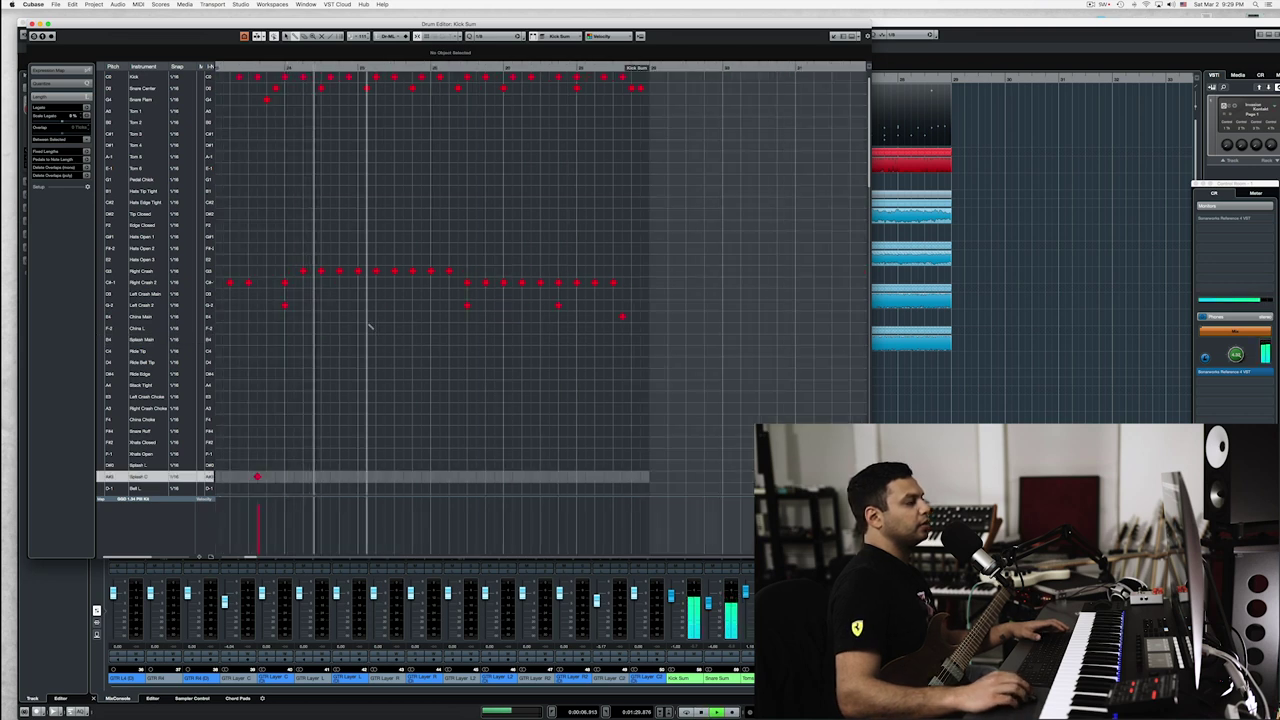
# Return to the project window and nudge the Kick Sum fader up slightly while the section plays
pyautogui.moveTo(673, 598); pyautogui.dragTo(674, 595)
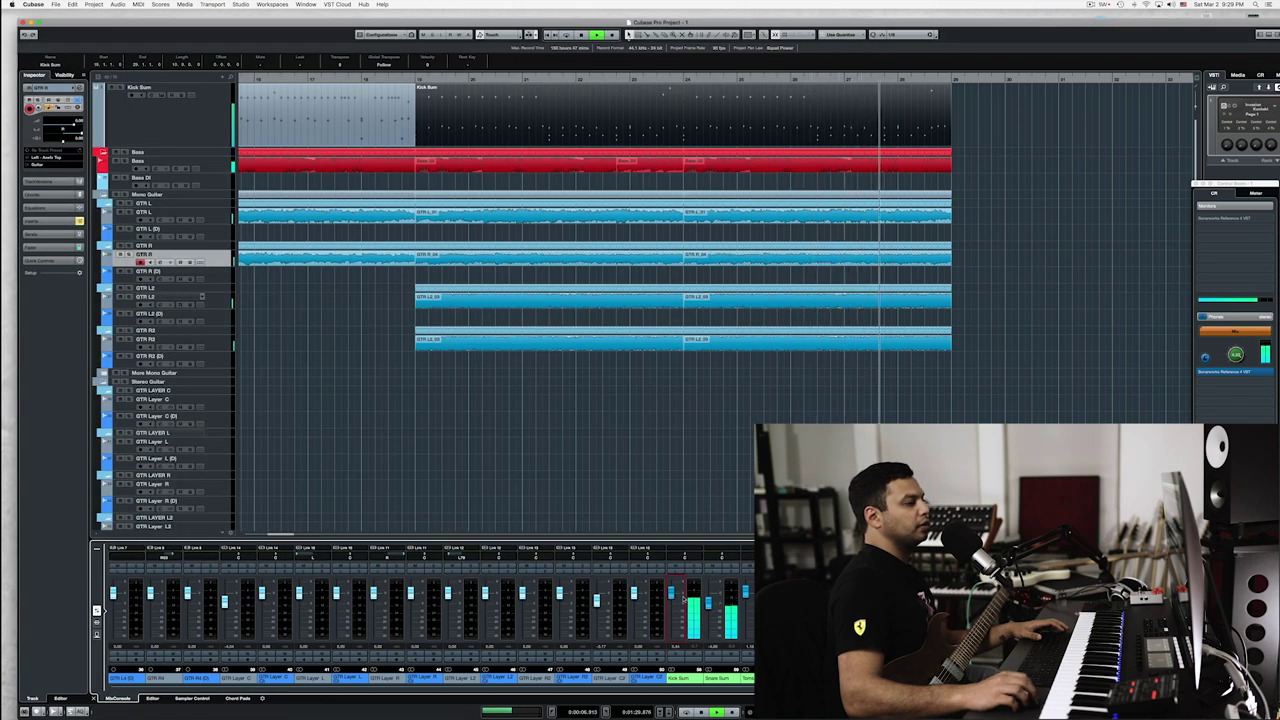
pyautogui.hscroll(-4, 666, 406)
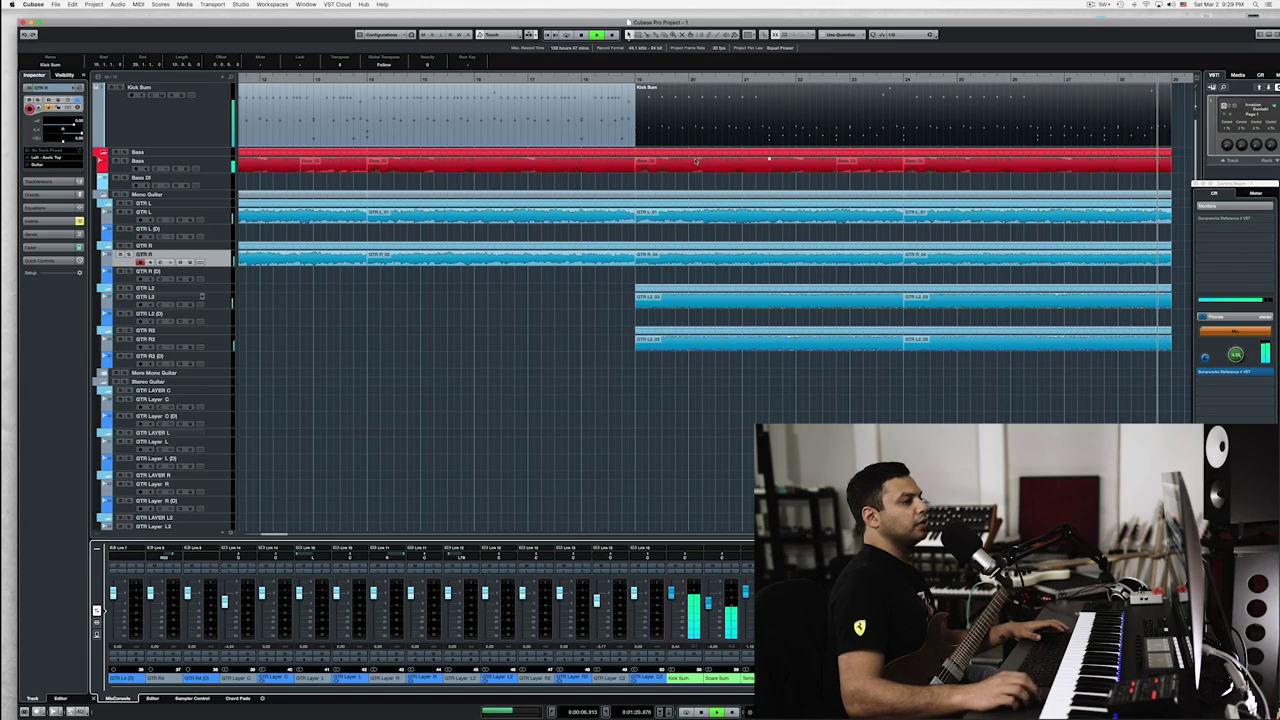